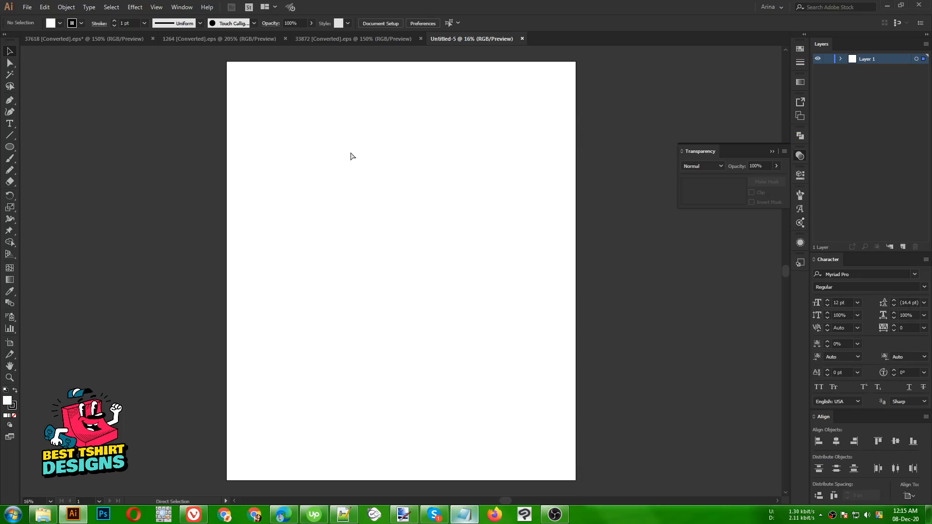
# Step: Paste the slogan "Think Like A Captain Act Like A Pirate" on the artboard and enlarge it to about 511 pt
pyautogui.hotkey('ctrl', 'v')
pyautogui.moveTo(402, 277); pyautogui.dragTo(460, 413)
pyautogui.moveTo(402, 354); pyautogui.dragTo(381, 208)
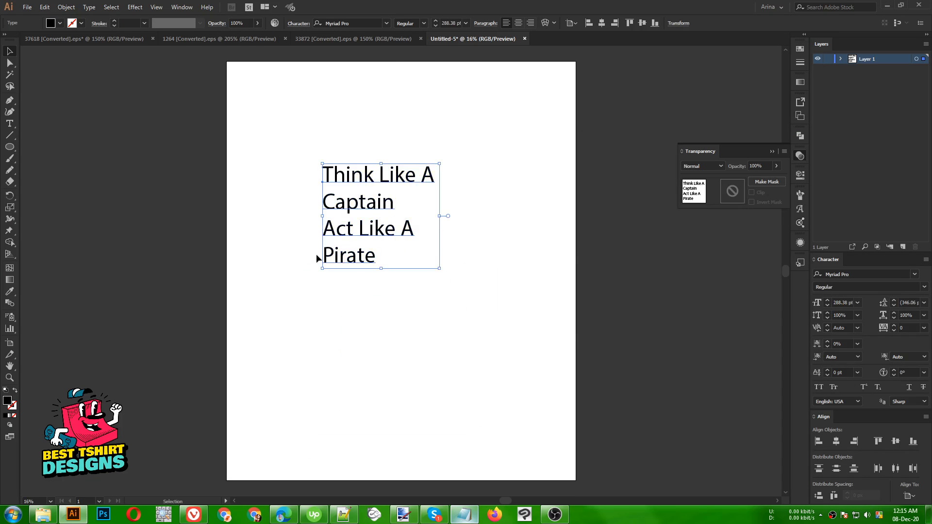
pyautogui.moveTo(383, 272); pyautogui.dragTo(383, 353)
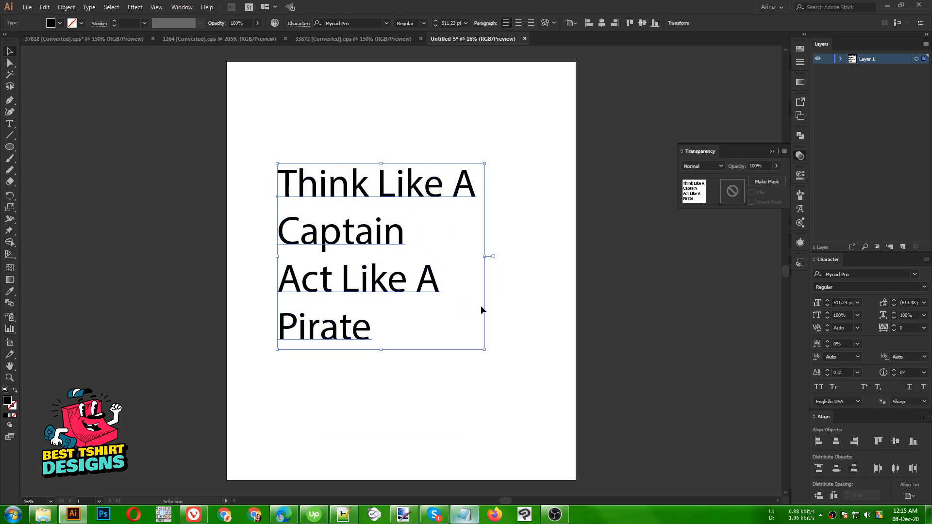
# Step: Run the divideTextFrame script on the slogan to split it into separate text lines
pyautogui.click(405, 260)
pyautogui.moveTo(252, 139); pyautogui.dragTo(432, 406)
pyautogui.click(27, 11)
pyautogui.moveTo(144, 221)
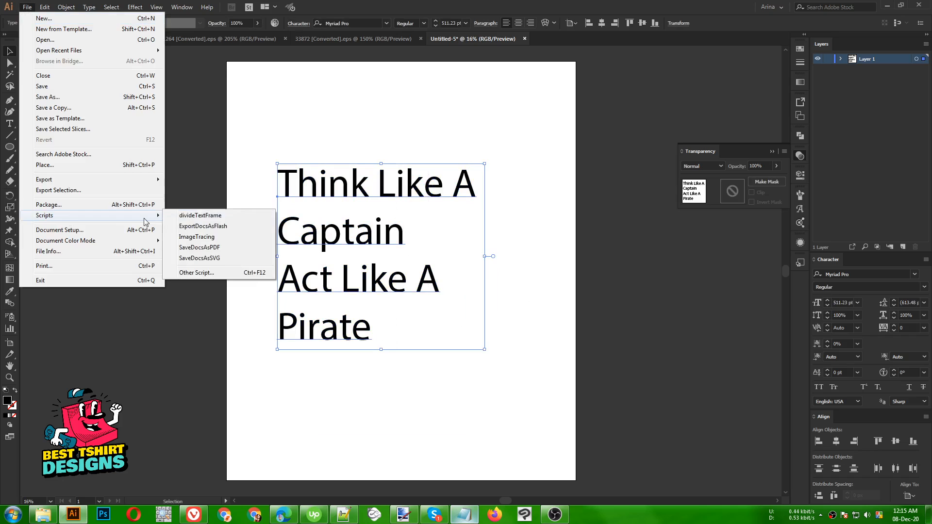
pyautogui.click(184, 217)
pyautogui.moveTo(301, 109); pyautogui.dragTo(437, 438)
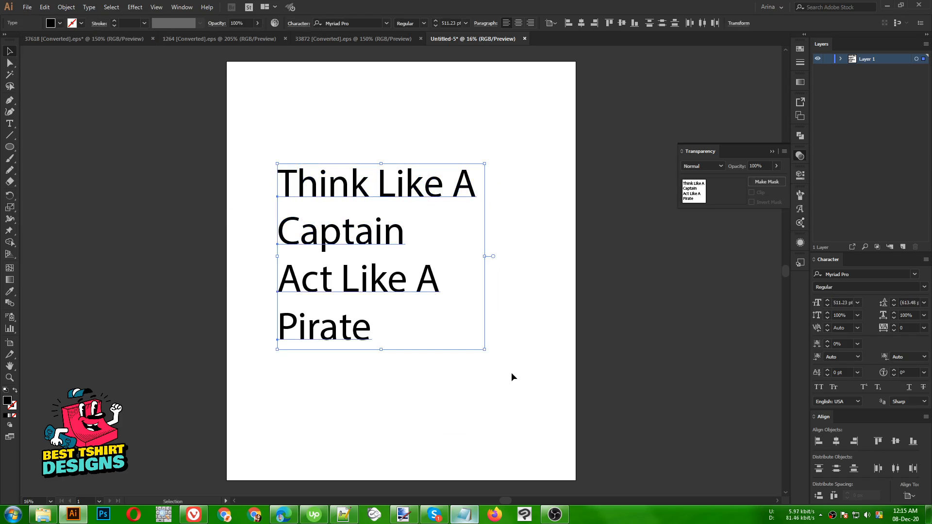
pyautogui.click(512, 374)
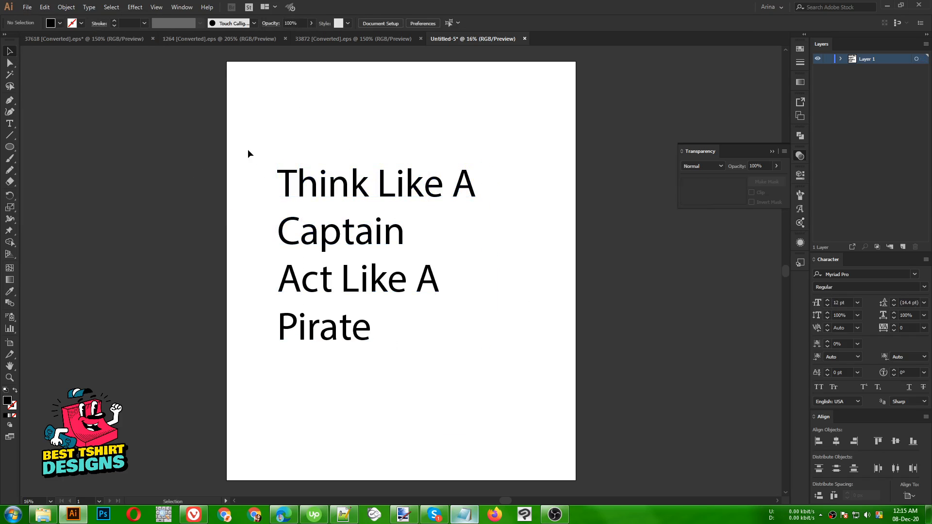
pyautogui.moveTo(247, 153); pyautogui.dragTo(453, 414)
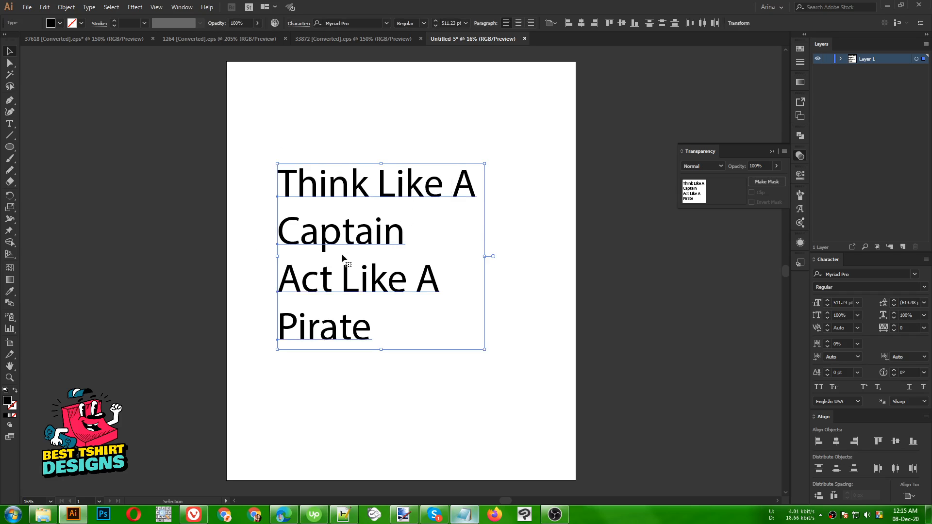
pyautogui.click(380, 363)
pyautogui.moveTo(268, 117); pyautogui.dragTo(484, 415)
pyautogui.moveTo(540, 406); pyautogui.dragTo(523, 435)
pyautogui.click(327, 86)
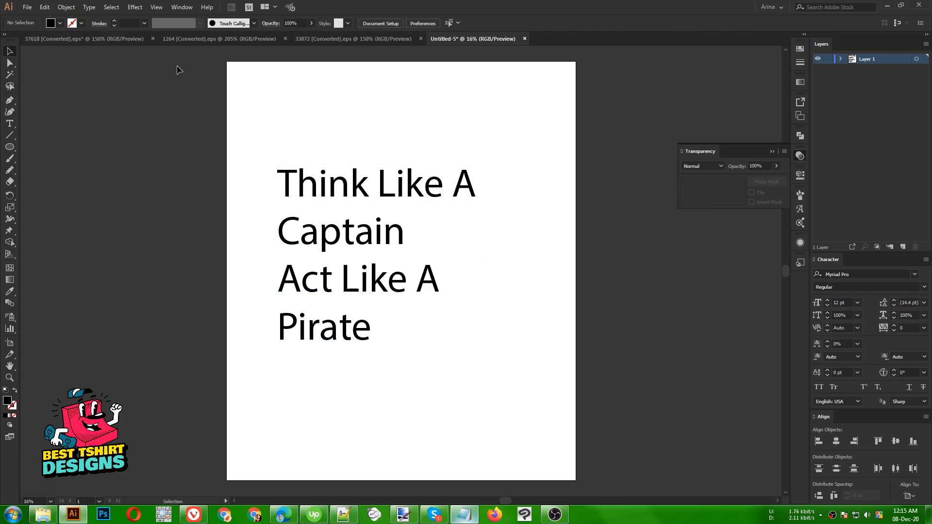
# Step: Examine the nautical and pirate artwork in the 37618, 1264 and 33872 EPS documents
pyautogui.click(101, 39)
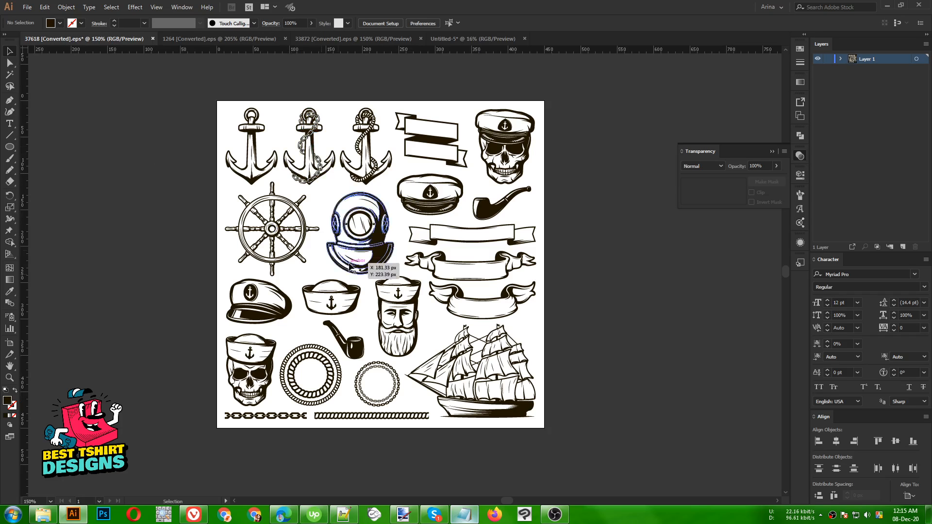
pyautogui.click(196, 39)
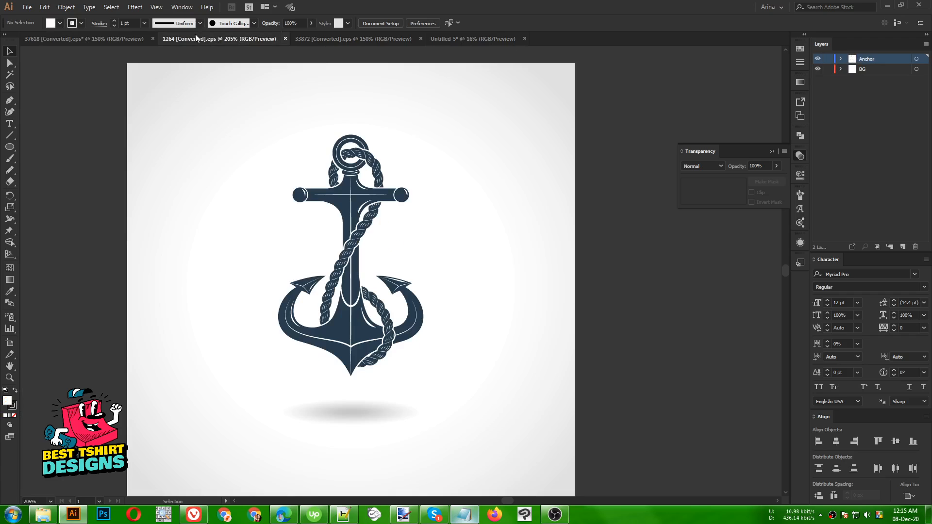
pyautogui.click(326, 40)
pyautogui.moveTo(255, 104); pyautogui.dragTo(646, 485)
pyautogui.click(197, 228)
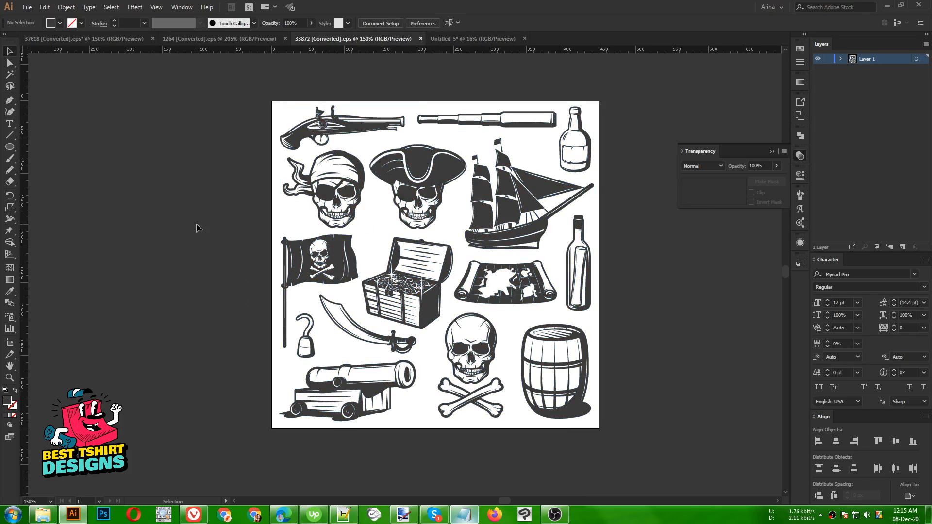
pyautogui.moveTo(245, 89); pyautogui.dragTo(646, 461)
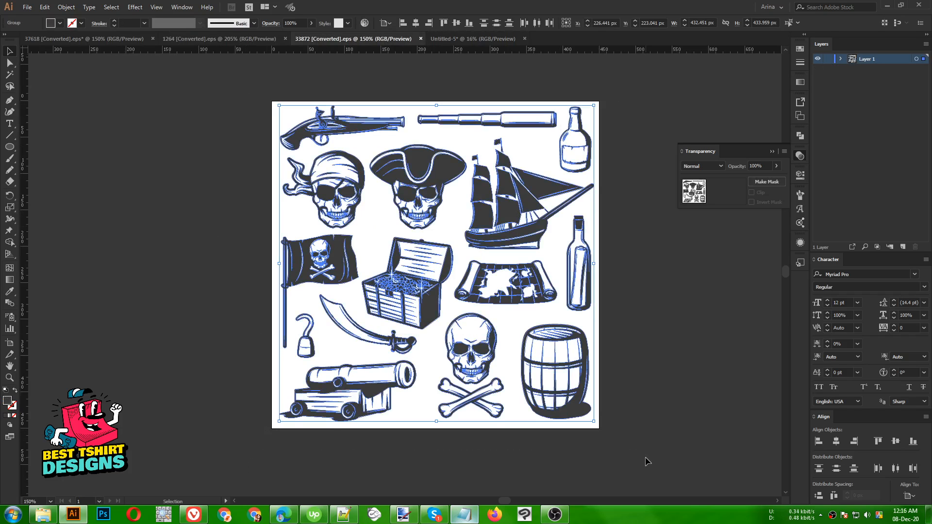
pyautogui.click(646, 461)
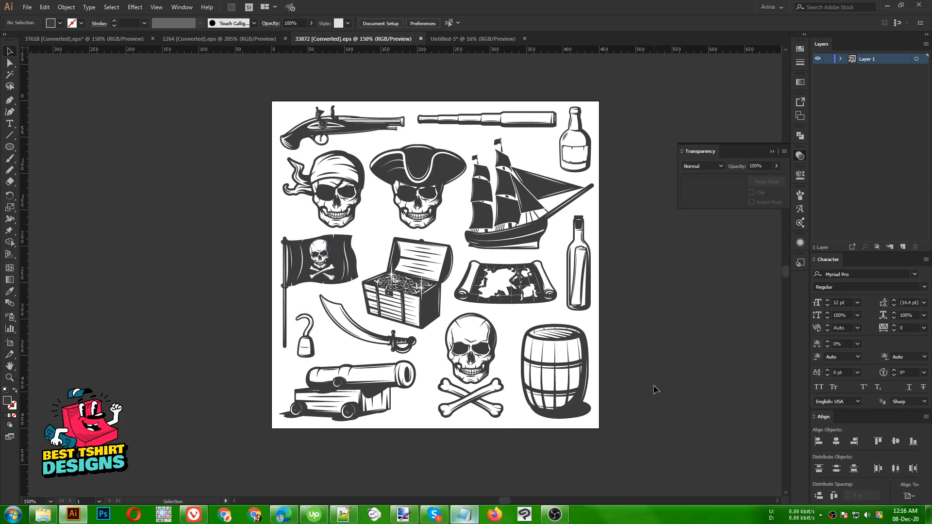
# Step: Copy the rope-wrapped anchor and ship's wheel from 37618 into Untitled-5, enlarge them and place them in the artboard's lower right
pyautogui.click(85, 39)
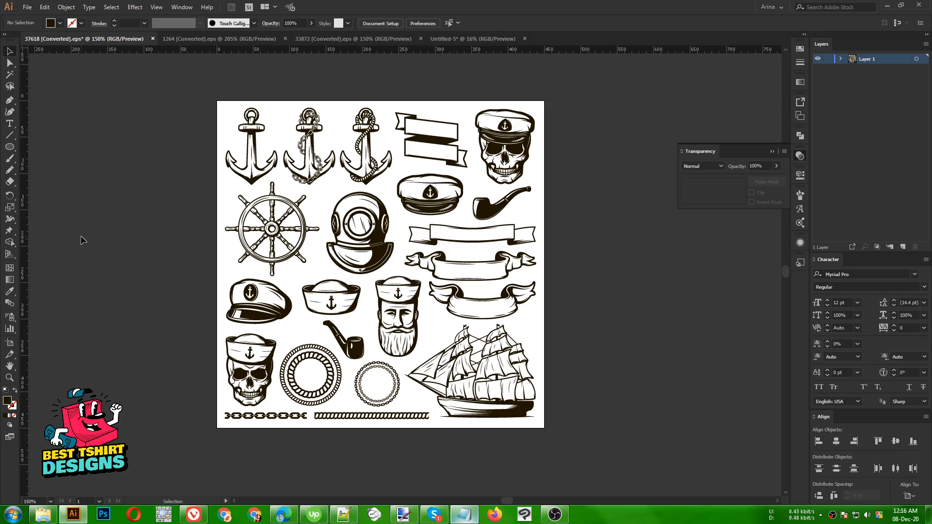
pyautogui.click(365, 155)
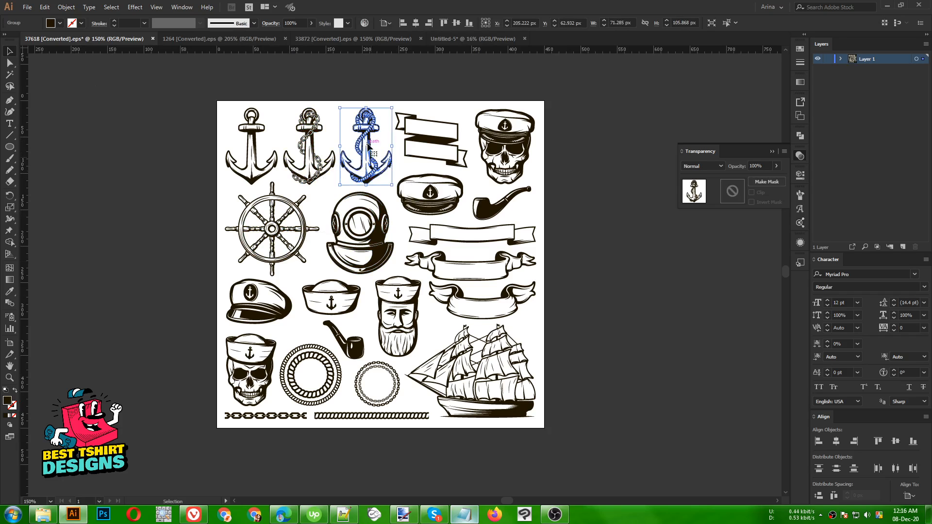
pyautogui.keyDown('shift'); pyautogui.click(268, 228); pyautogui.keyUp('shift')
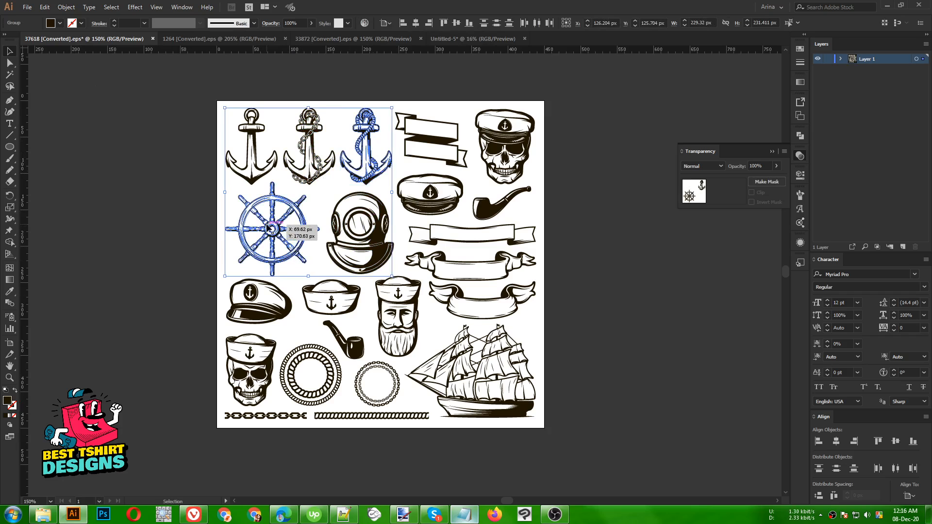
pyautogui.press('a')
pyautogui.press('v')
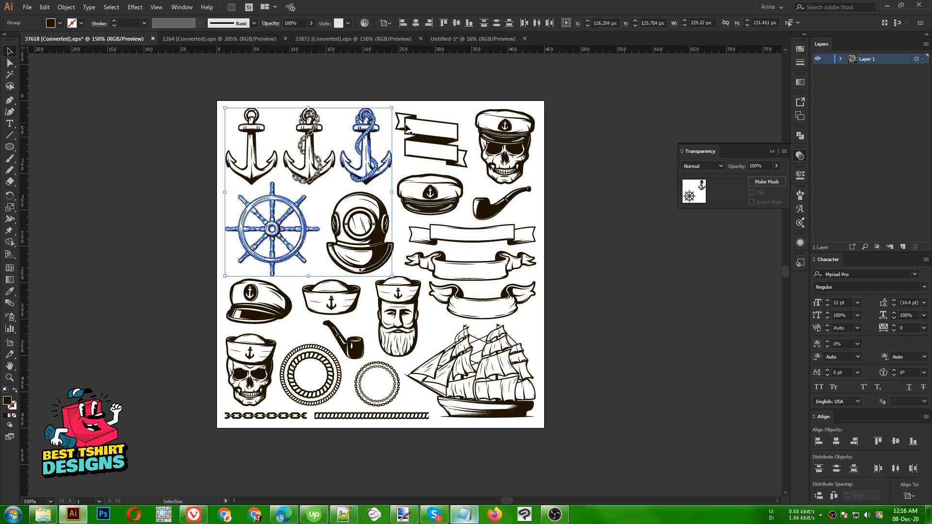
pyautogui.click(442, 41)
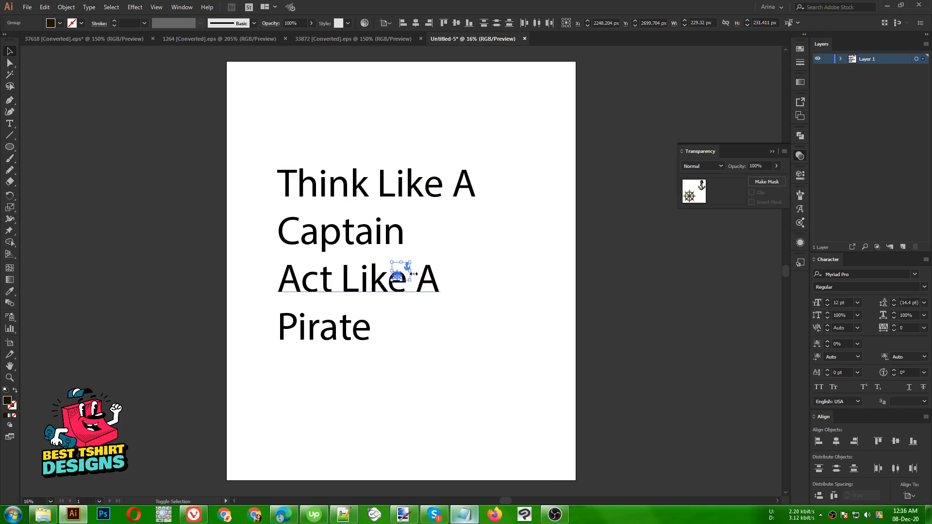
pyautogui.moveTo(413, 274); pyautogui.dragTo(532, 287)
pyautogui.moveTo(452, 313); pyautogui.dragTo(460, 418)
# Step: Move the four slogan lines to the left, mostly off the artboard
pyautogui.moveTo(327, 391); pyautogui.dragTo(279, 112)
pyautogui.moveTo(361, 233); pyautogui.dragTo(125, 173)
pyautogui.click(369, 104)
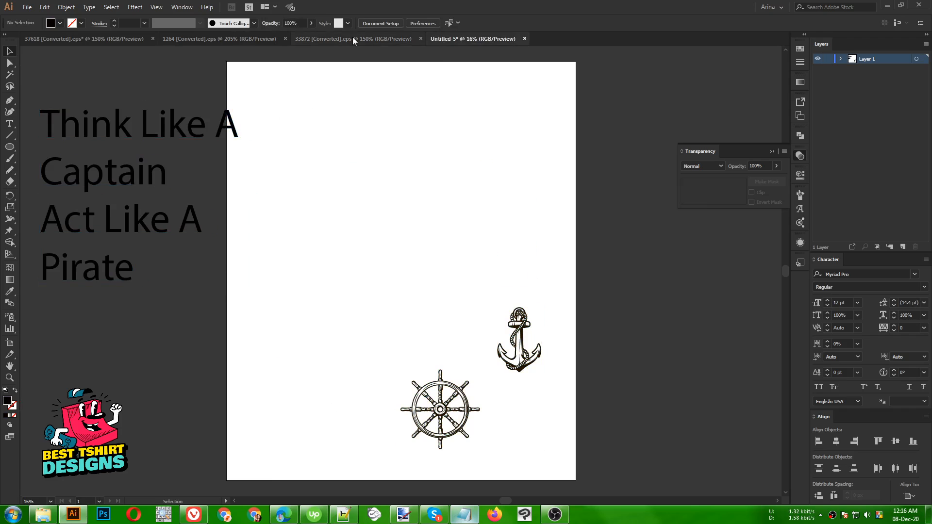
# Step: Copy the bandana skull from 33872 into Untitled-5, enlarge it to about 2093 px wide and place it mid-artboard
pyautogui.click(353, 39)
pyautogui.click(424, 171)
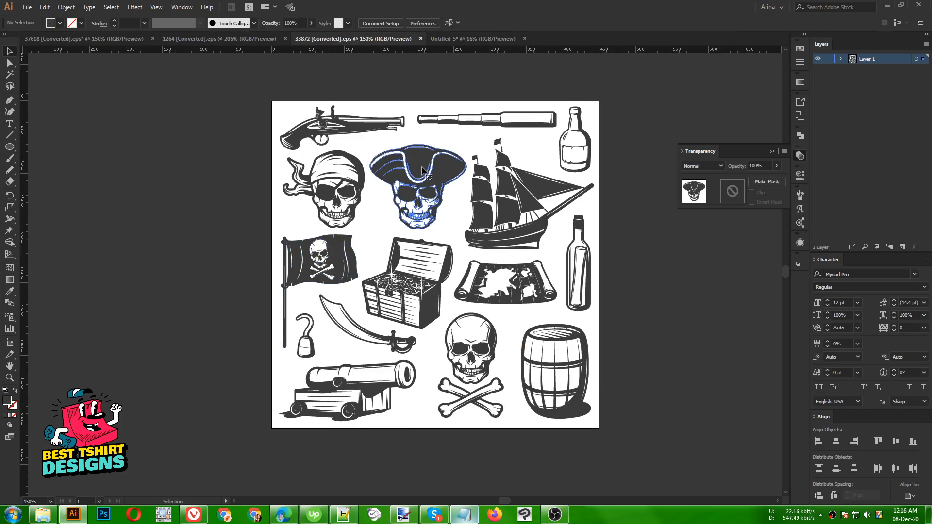
pyautogui.click(295, 218)
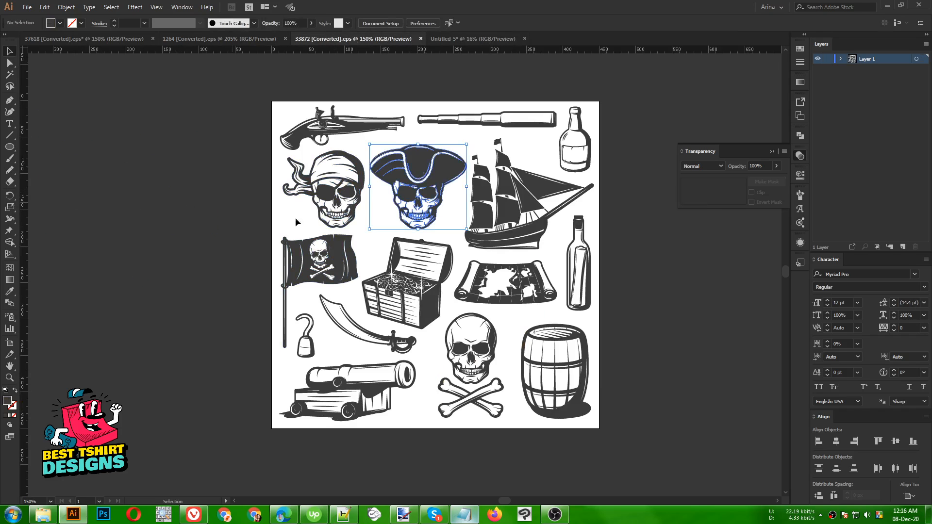
pyautogui.click(342, 183)
pyautogui.press('a')
pyautogui.press('v')
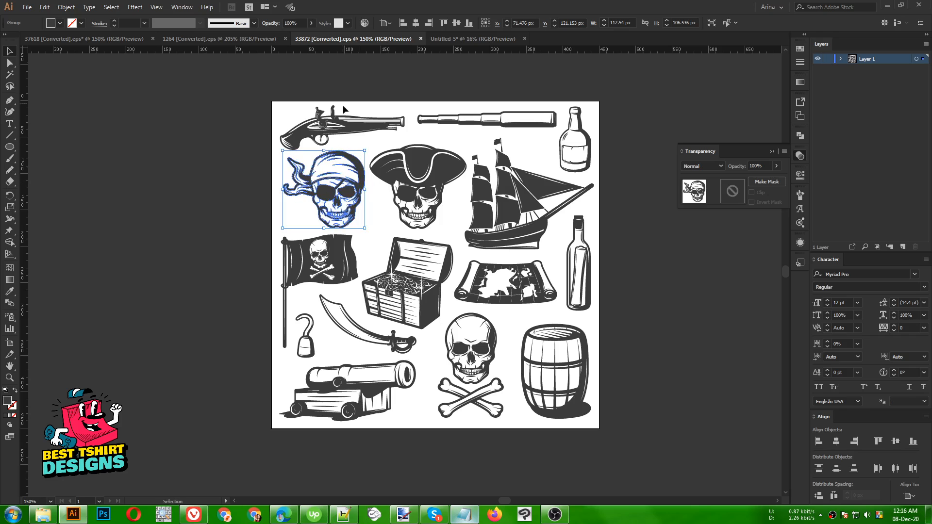
pyautogui.click(453, 39)
pyautogui.moveTo(401, 276); pyautogui.dragTo(407, 421)
pyautogui.moveTo(435, 330); pyautogui.dragTo(411, 249)
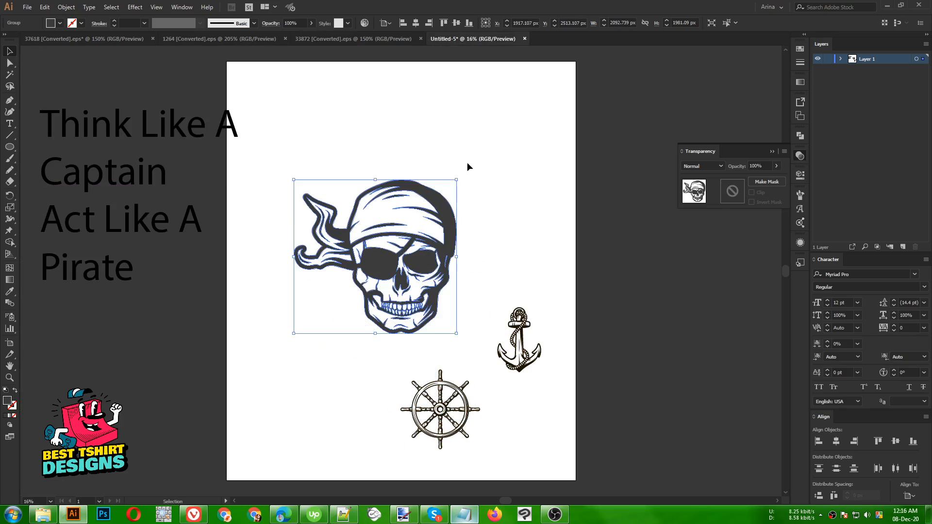
pyautogui.click(469, 168)
# Step: Copy the white sailor hat with the anchor from 37618 into Untitled-5 and size it about 1663 px wide over the skull's bandana
pyautogui.click(76, 40)
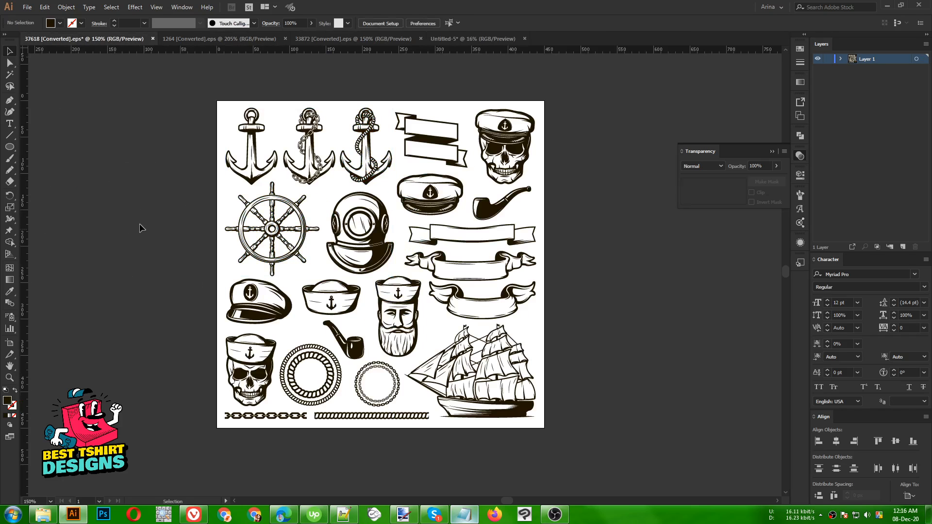
pyautogui.click(331, 302)
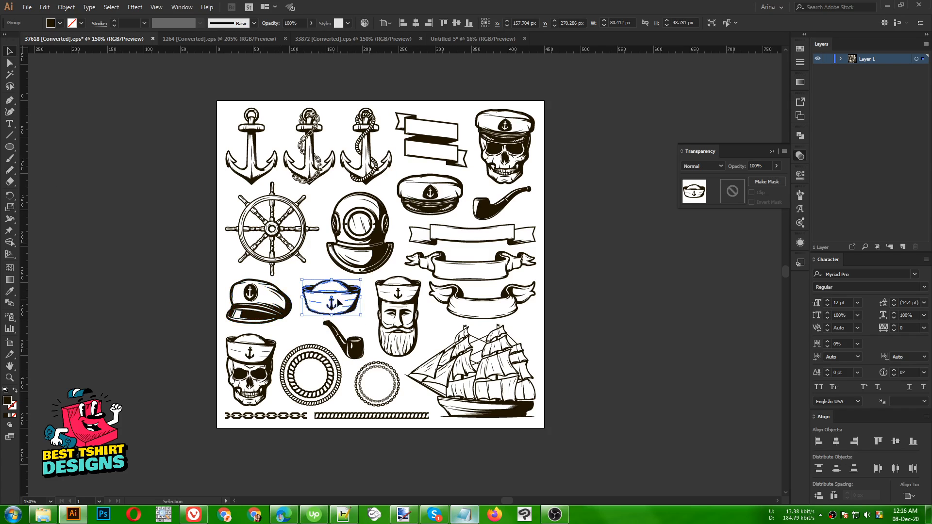
pyautogui.moveTo(443, 61); pyautogui.dragTo(580, 403)
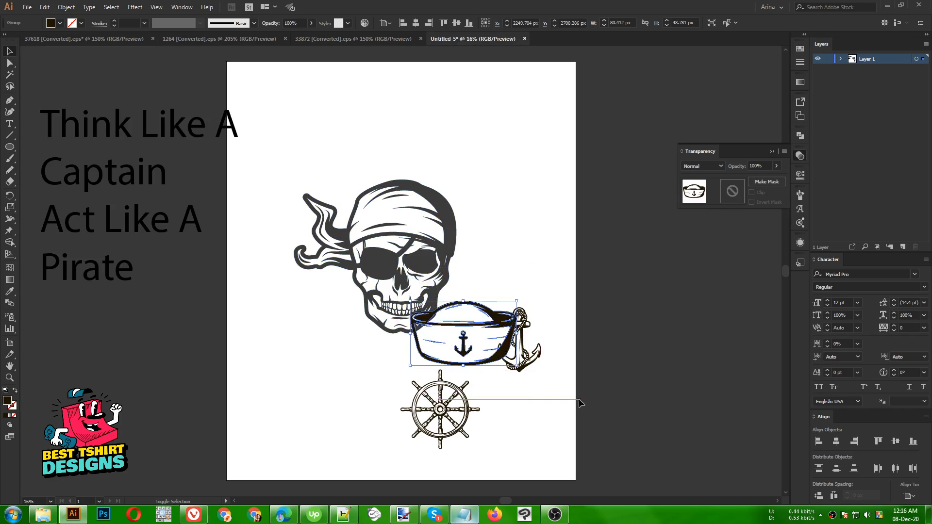
pyautogui.moveTo(464, 351); pyautogui.dragTo(455, 237)
pyautogui.moveTo(447, 203); pyautogui.dragTo(492, 204)
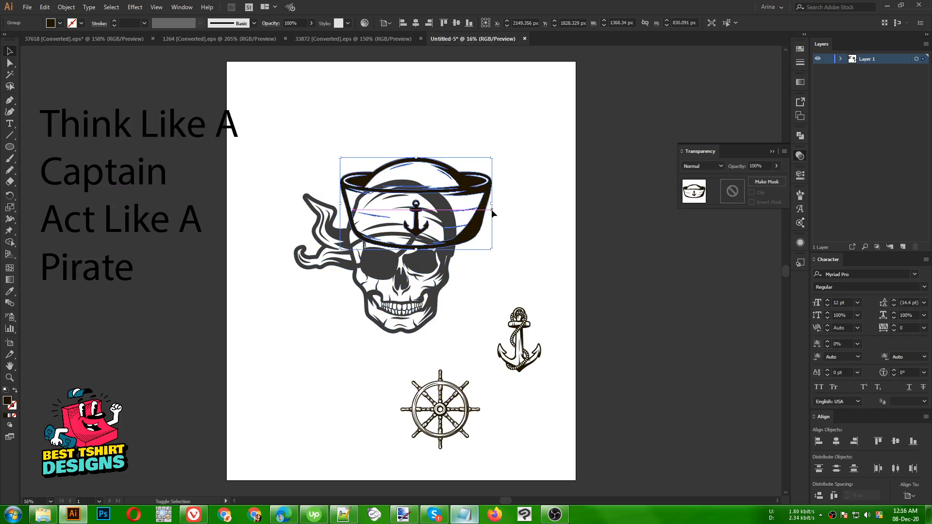
pyautogui.moveTo(471, 233); pyautogui.dragTo(465, 204)
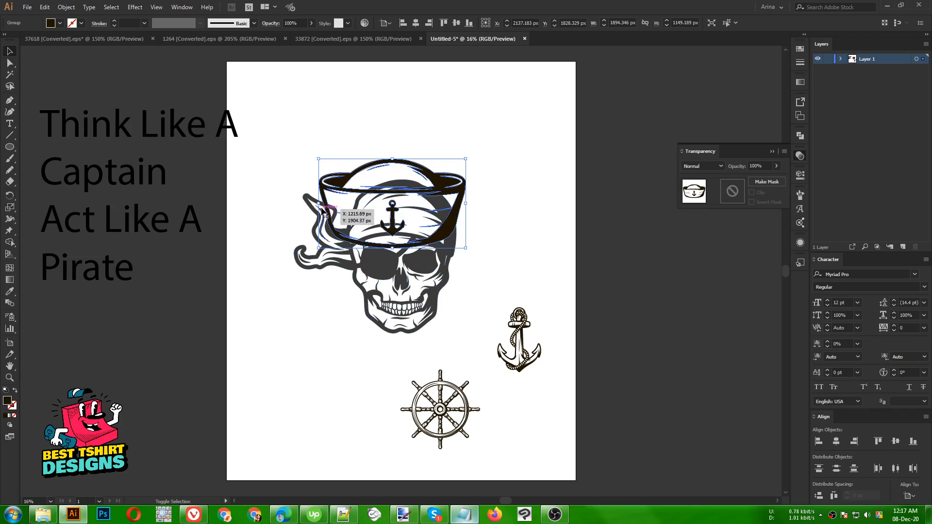
pyautogui.moveTo(320, 207); pyautogui.dragTo(336, 204)
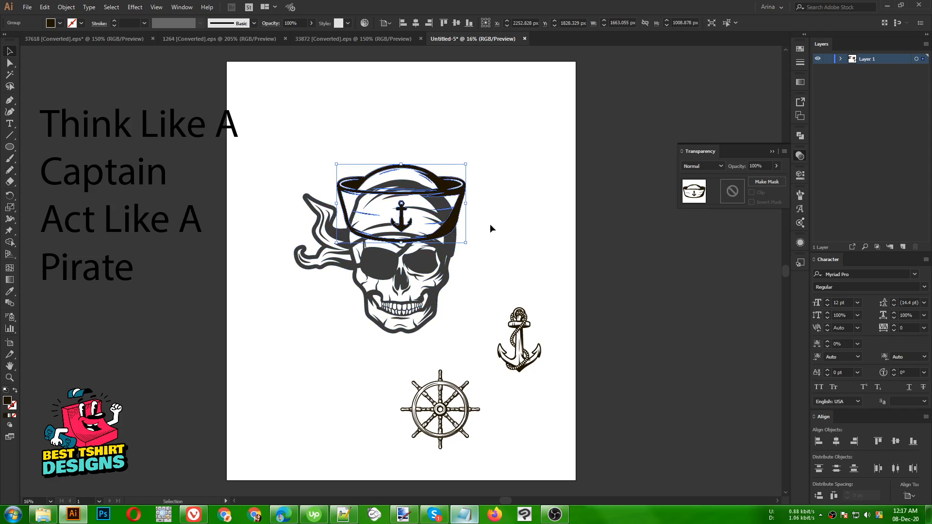
# Step: Nudge the sailor hat down in small increments until its brim sits on the skull's forehead
pyautogui.press('Down')
pyautogui.press('Down')
pyautogui.press('Down')
pyautogui.press('Down')
pyautogui.press('Down')
pyautogui.press('Down')
pyautogui.press('Down')
pyautogui.press('Down')
pyautogui.press('Down')
pyautogui.press('Down')
pyautogui.press('Down')
pyautogui.press('Down')
pyautogui.press('Down')
pyautogui.press('Down')
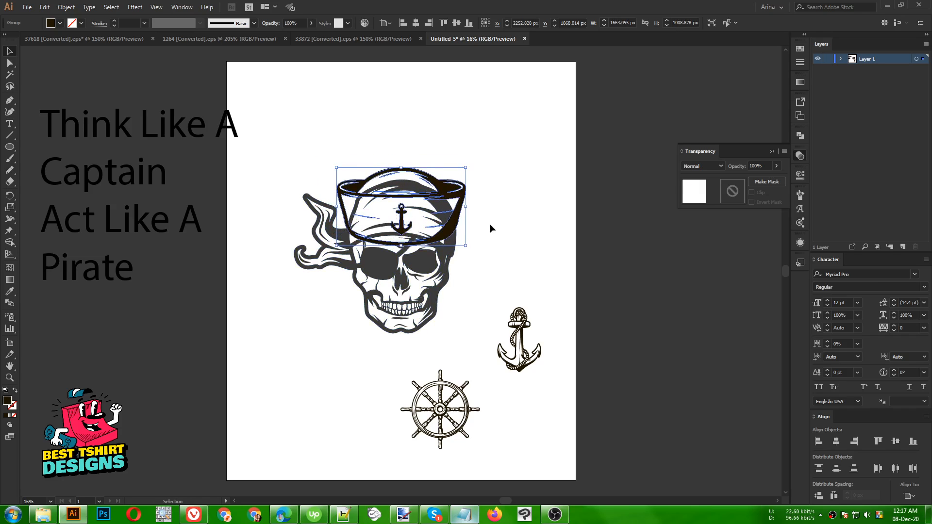
pyautogui.press('Down')
pyautogui.press('Down')
pyautogui.press('Down')
pyautogui.press('Down')
pyautogui.press('Down')
pyautogui.press('Down')
pyautogui.press('Down')
pyautogui.press('Down')
pyautogui.press('Down')
pyautogui.press('Down')
pyautogui.press('Down')
pyautogui.press('Down')
pyautogui.press('Down')
pyautogui.press('Down')
pyautogui.click(485, 233)
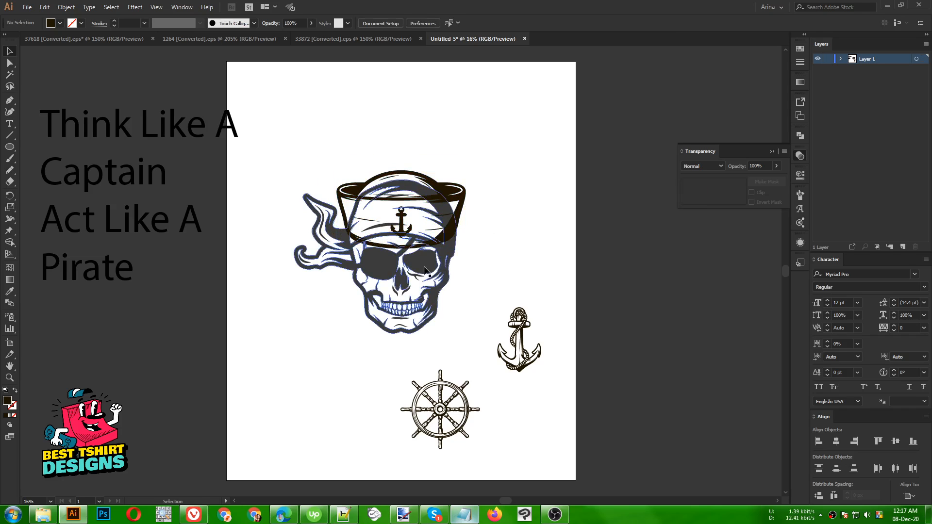
# Step: Copy the plain skull above the crossbones from the 33872 document
pyautogui.click(382, 39)
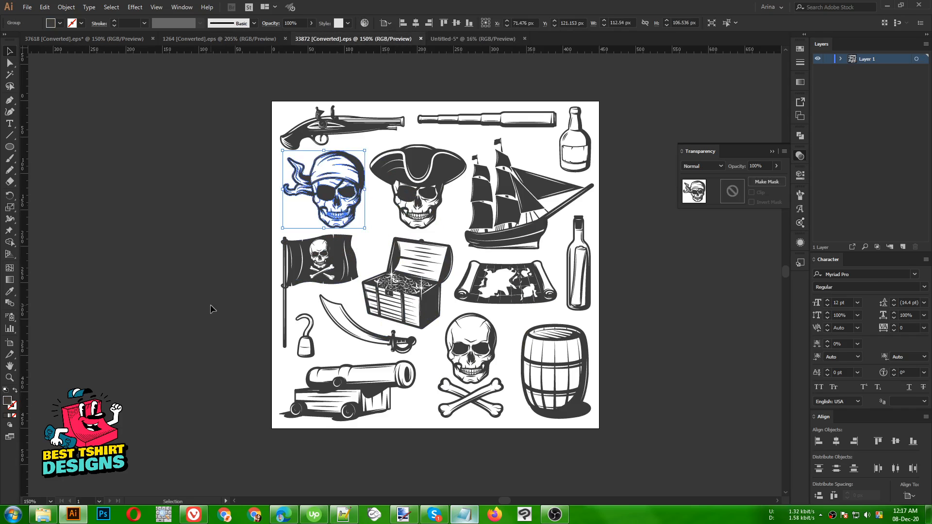
pyautogui.click(212, 309)
pyautogui.doubleClick(487, 348)
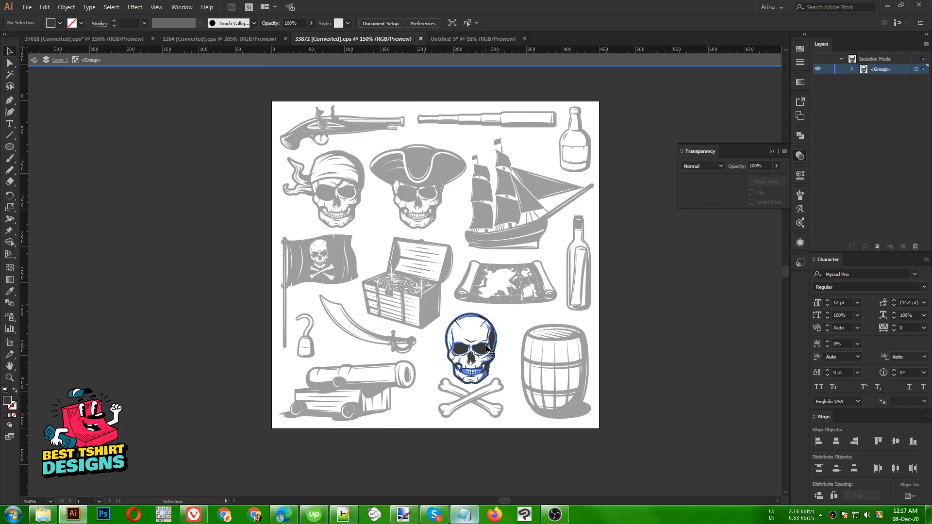
pyautogui.click(487, 349)
pyautogui.press('Escape')
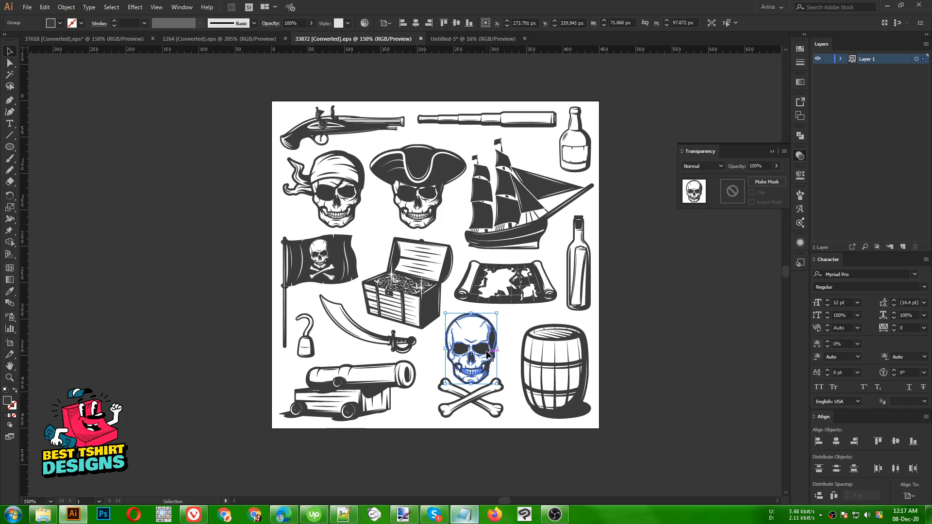
pyautogui.hotkey('ctrl', 'c')
# Step: Switch back to Untitled-5 and delete the bandana skull from beneath the sailor hat
pyautogui.hotkey('ctrl', 'Tab')
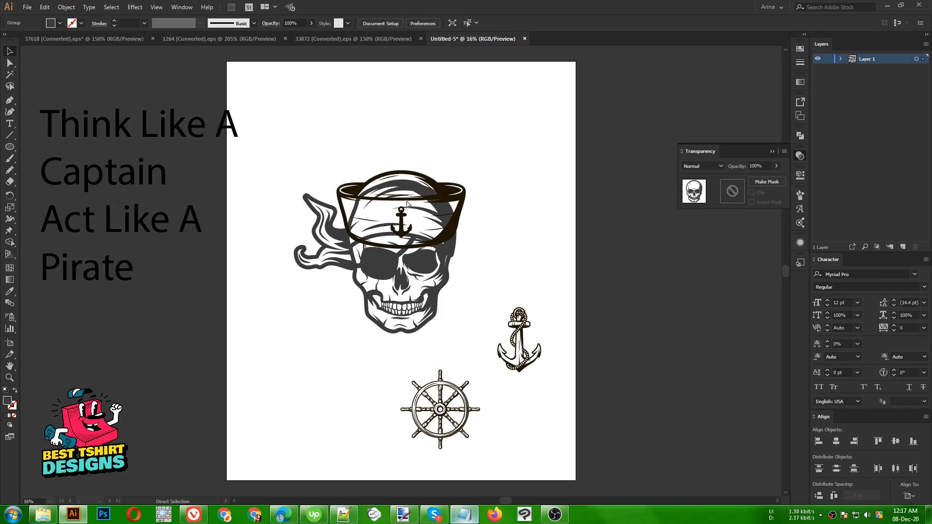
pyautogui.moveTo(406, 203); pyautogui.dragTo(252, 345)
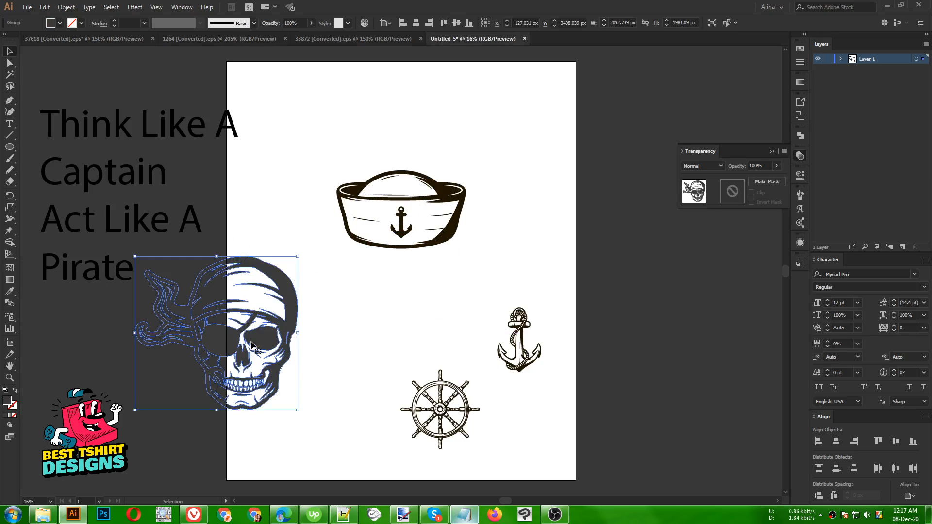
pyautogui.press('Delete')
# Step: Paste the plain skull into Untitled-5, enlarge it to nearly the hat's width and place the sailor hat over its forehead
pyautogui.hotkey('ctrl', 'v')
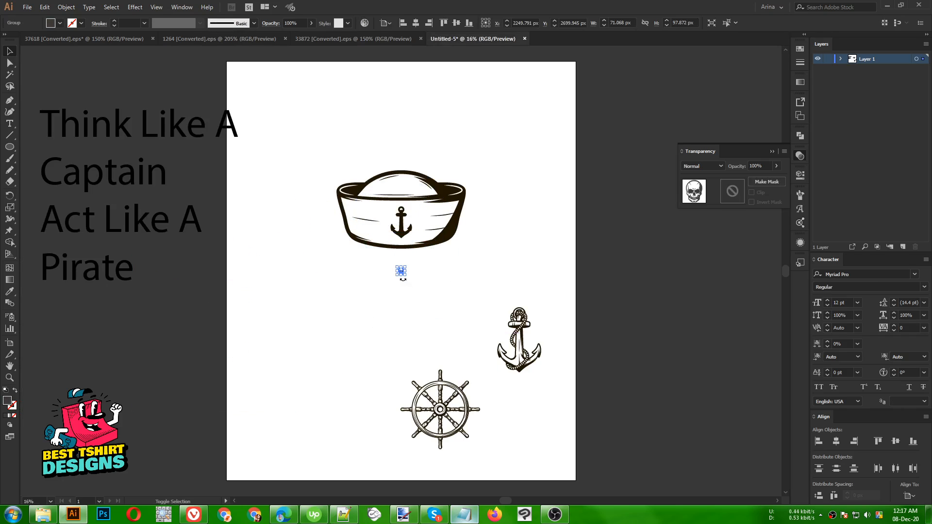
pyautogui.moveTo(402, 275); pyautogui.dragTo(401, 418)
pyautogui.moveTo(402, 345); pyautogui.dragTo(350, 268)
pyautogui.moveTo(441, 241); pyautogui.dragTo(379, 233)
# Step: Set alignment to Align to Selection and centre the sailor hat and skull horizontally on each other
pyautogui.click(465, 258)
pyautogui.click(384, 24)
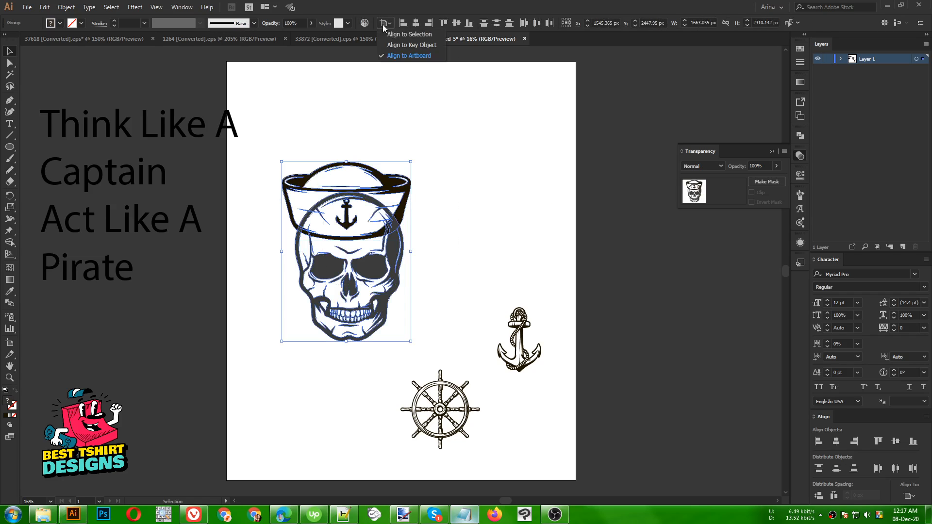
pyautogui.click(408, 35)
pyautogui.click(380, 106)
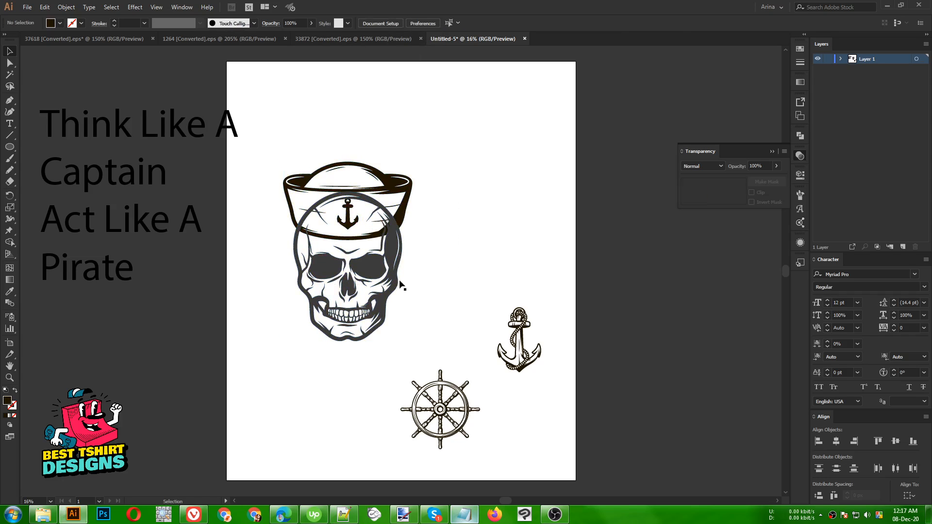
# Step: Copy the bandana skull from 33872 into Untitled-5 again, enlarge it to about 2309 px wide and place it beside the hatted skull
pyautogui.click(345, 42)
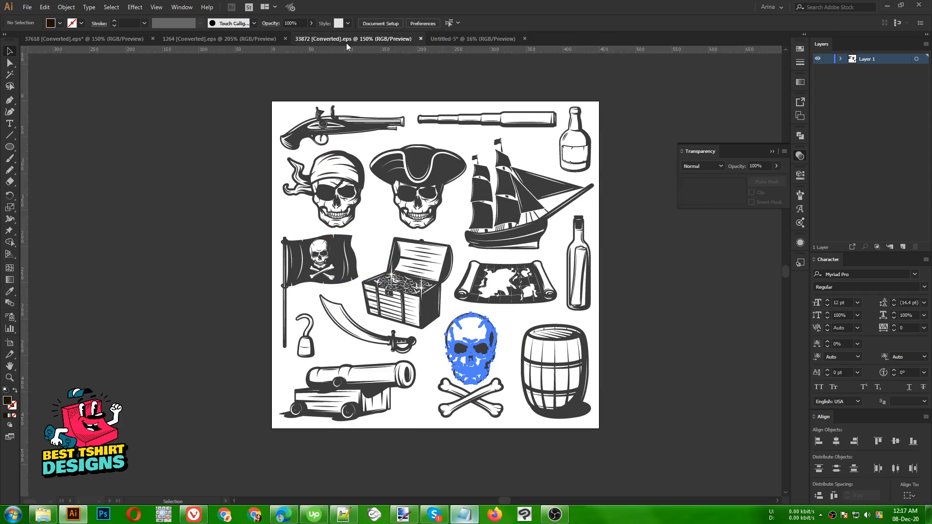
pyautogui.click(324, 193)
pyautogui.press('a')
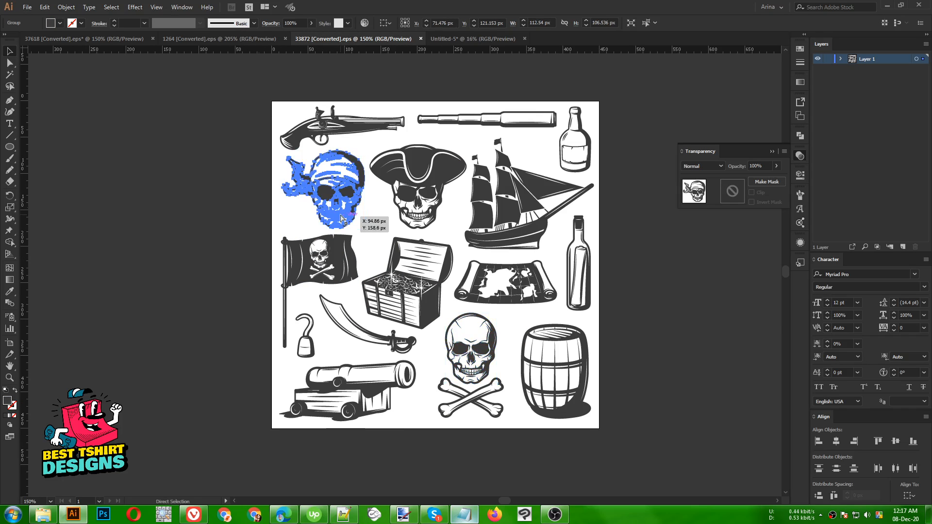
pyautogui.hotkey('ctrl', 'c')
pyautogui.click(464, 39)
pyautogui.hotkey('ctrl', 'v')
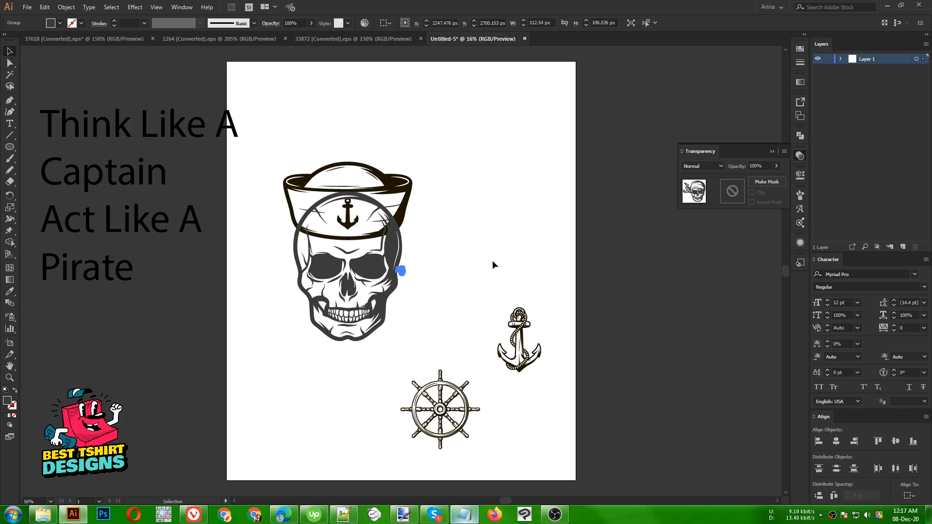
pyautogui.moveTo(406, 279); pyautogui.dragTo(532, 181)
pyautogui.scroll(3, 522, 144)
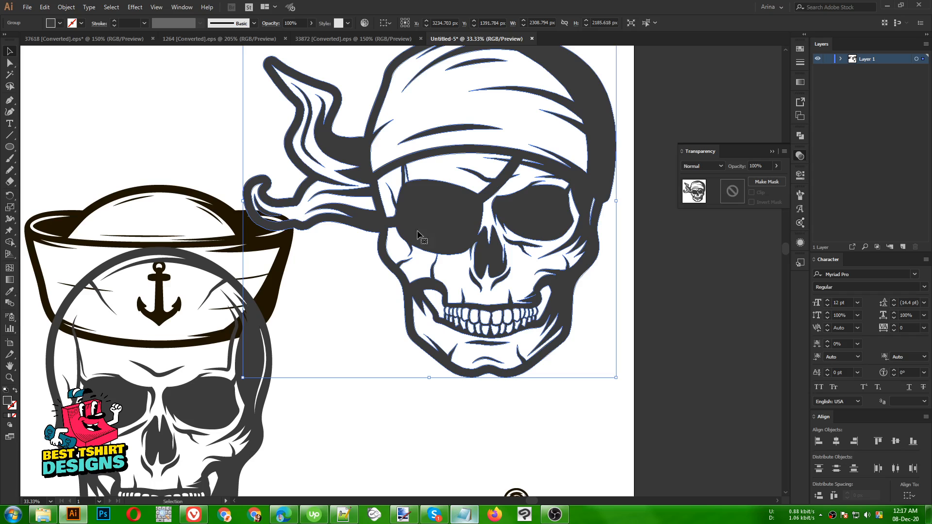
# Step: Erase rectangular blocks of the bandana skull around the eye patch, removing most of the bandana, jaw, outer face and tails
pyautogui.hotkey('shift', 'e')
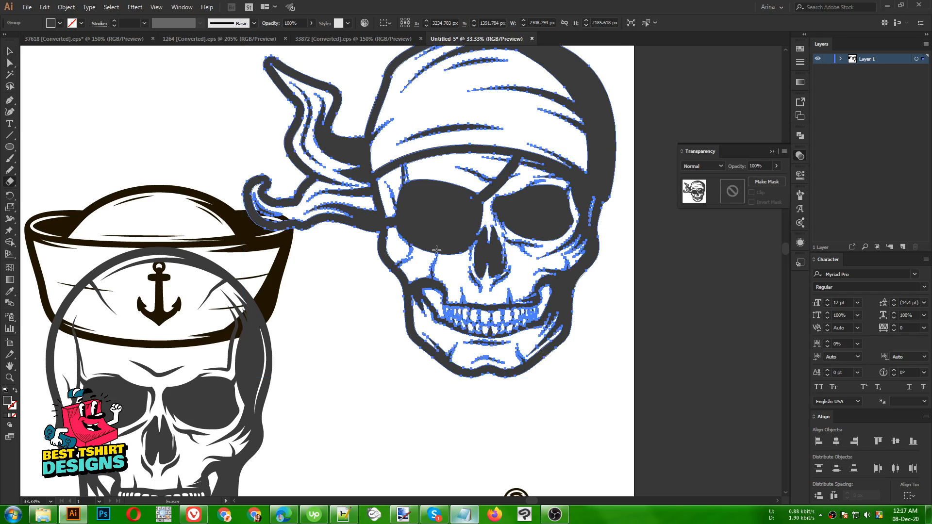
pyautogui.click(158, 520)
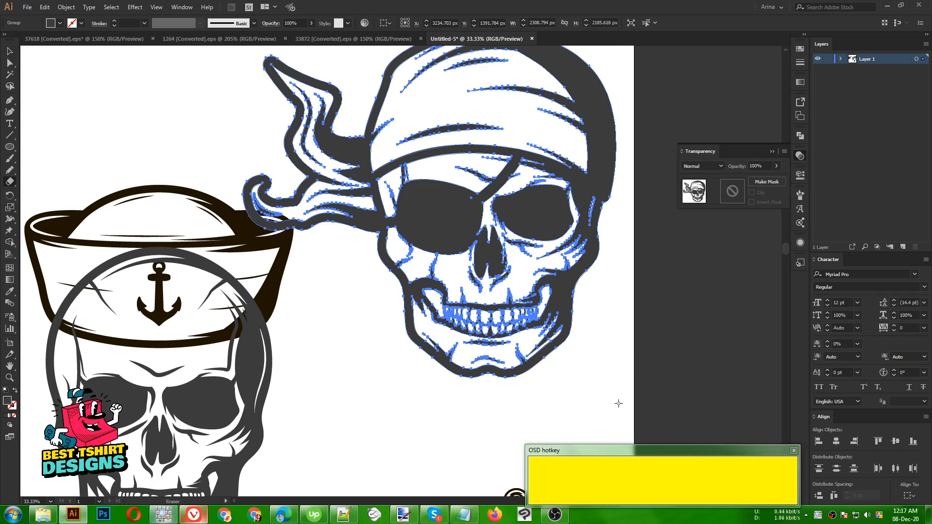
pyautogui.scroll(1, 432, 257)
pyautogui.scroll(-1, 431, 258)
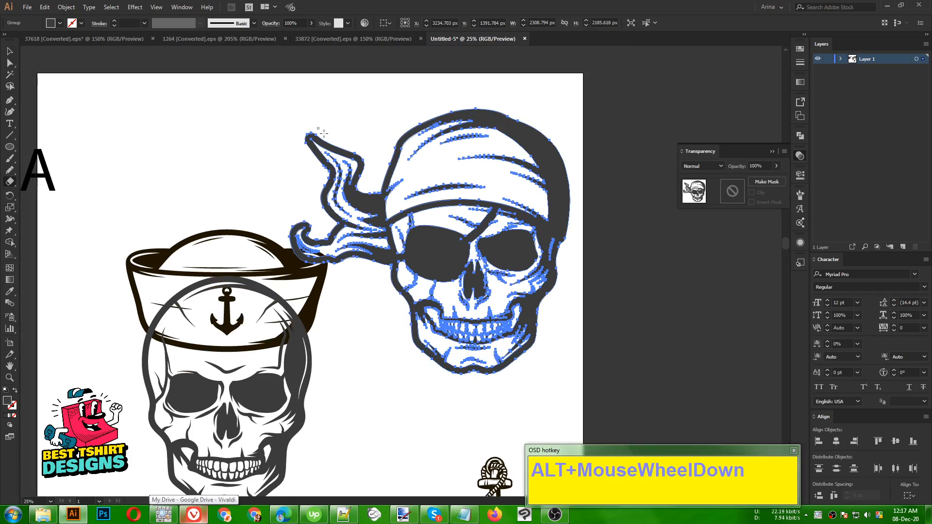
pyautogui.moveTo(287, 96)
pyautogui.mouseDown()
pyautogui.moveTo(366, 128)
pyautogui.moveTo(473, 209)
pyautogui.moveTo(474, 220)
pyautogui.mouseUp()
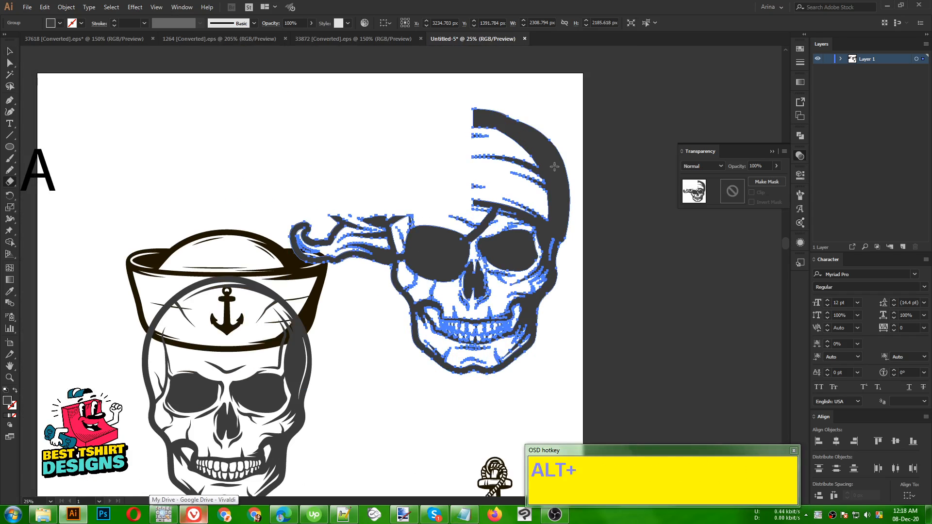
pyautogui.moveTo(608, 102); pyautogui.dragTo(507, 398)
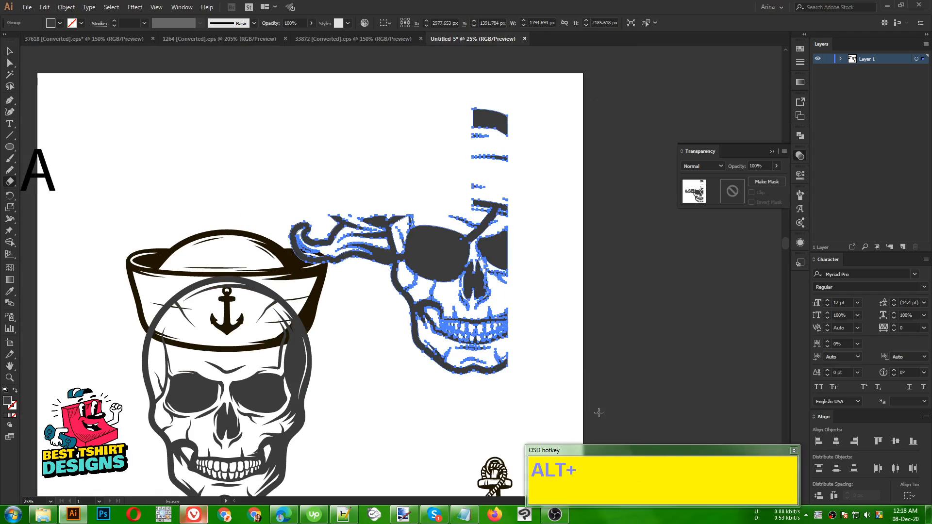
pyautogui.moveTo(599, 413)
pyautogui.mouseDown()
pyautogui.moveTo(403, 317)
pyautogui.moveTo(374, 291)
pyautogui.mouseUp()
pyautogui.moveTo(245, 166)
pyautogui.mouseDown()
pyautogui.moveTo(364, 323)
pyautogui.moveTo(395, 384)
pyautogui.mouseUp()
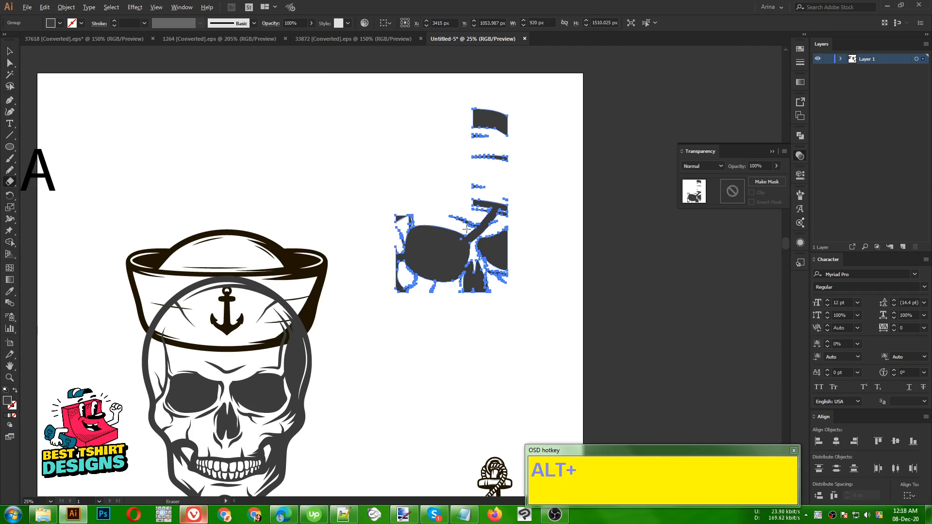
# Step: Erase the remaining bandana strip and the forehead lines on both sides of the eye-patch strap
pyautogui.keyDown('alt'); pyautogui.scroll(2, 466, 228); pyautogui.keyUp('alt')
pyautogui.scroll(4, 439, 245)
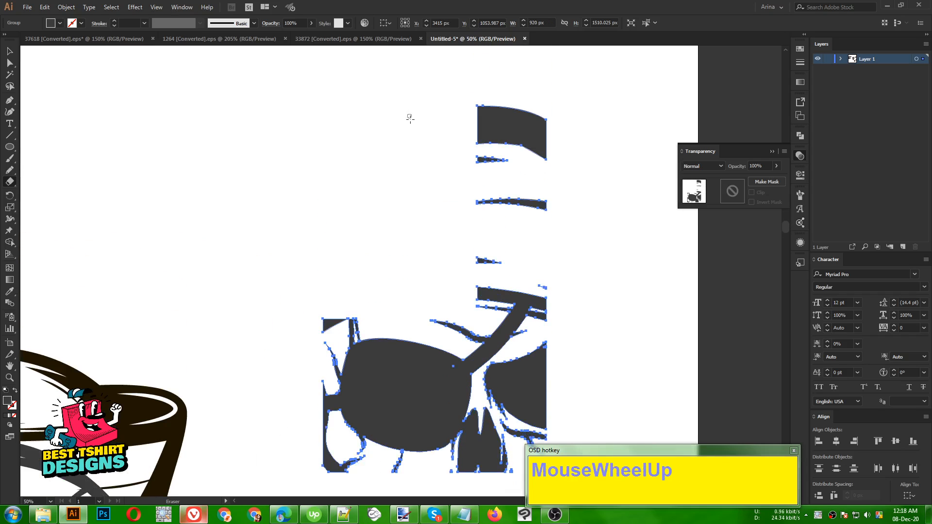
pyautogui.moveTo(409, 64); pyautogui.dragTo(607, 290)
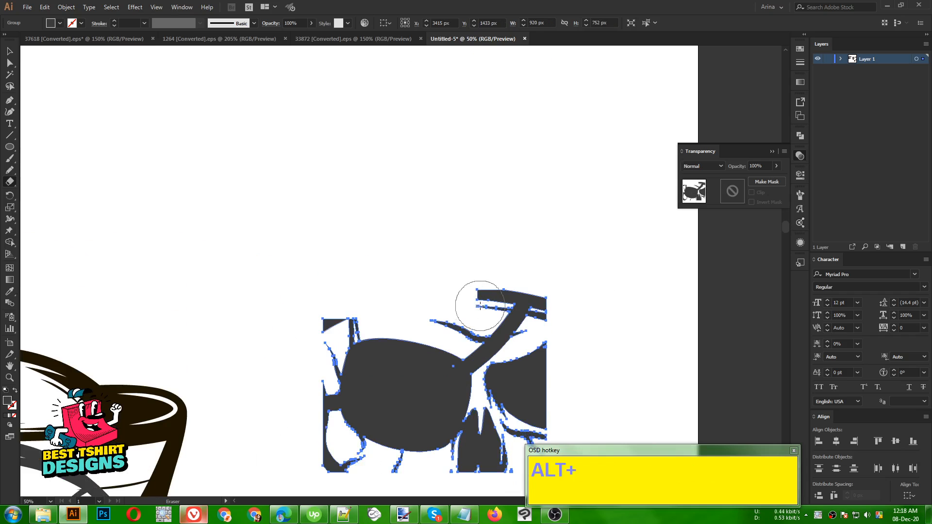
pyautogui.keyDown('alt'); pyautogui.scroll(2, 479, 306); pyautogui.keyUp('alt')
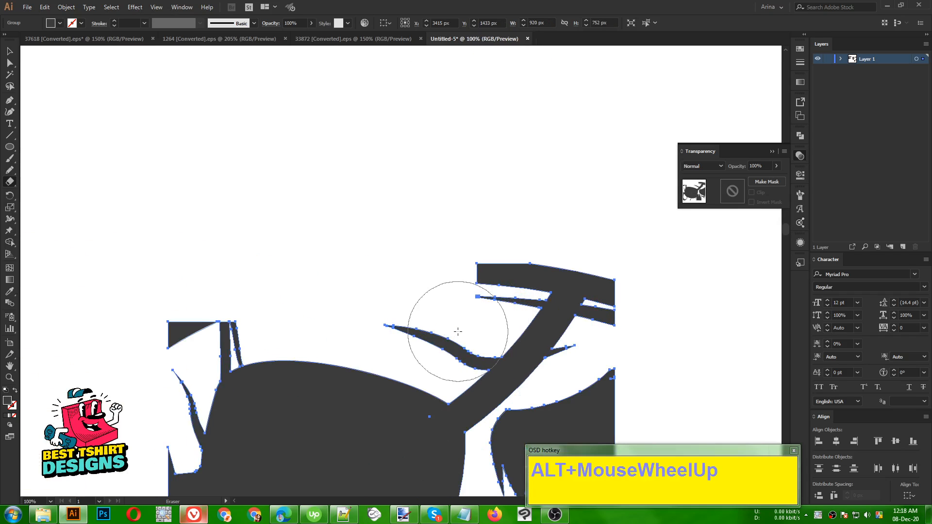
pyautogui.moveTo(447, 329)
pyautogui.mouseDown()
pyautogui.moveTo(464, 327)
pyautogui.moveTo(516, 264)
pyautogui.moveTo(518, 246)
pyautogui.mouseUp()
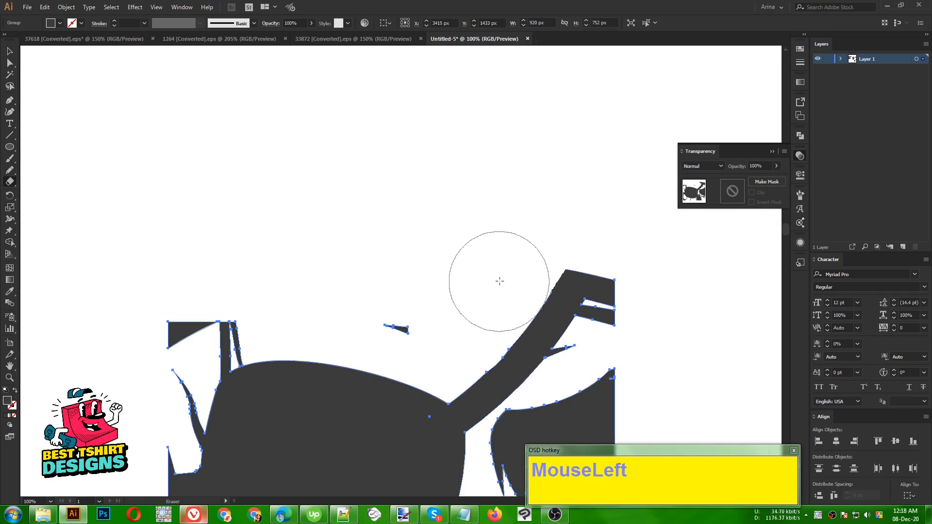
pyautogui.moveTo(635, 298)
pyautogui.mouseDown()
pyautogui.moveTo(637, 316)
pyautogui.moveTo(592, 379)
pyautogui.moveTo(575, 232)
pyautogui.mouseUp()
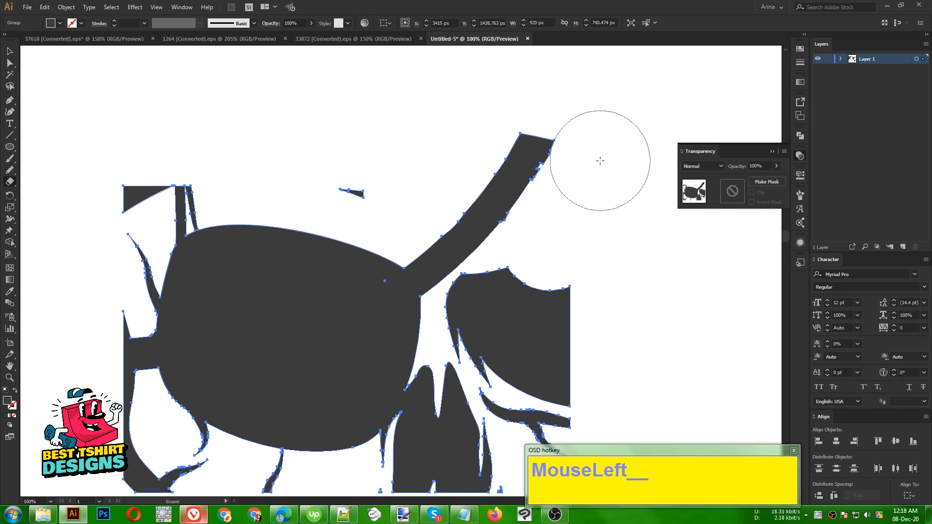
# Step: Erase the uncovered eye socket and stray fragments around the eye-patch strap, undoing one stroke, and deselect the artwork
pyautogui.moveTo(599, 161); pyautogui.dragTo(577, 202)
pyautogui.moveTo(592, 163)
pyautogui.mouseDown()
pyautogui.moveTo(499, 305)
pyautogui.moveTo(497, 333)
pyautogui.mouseUp()
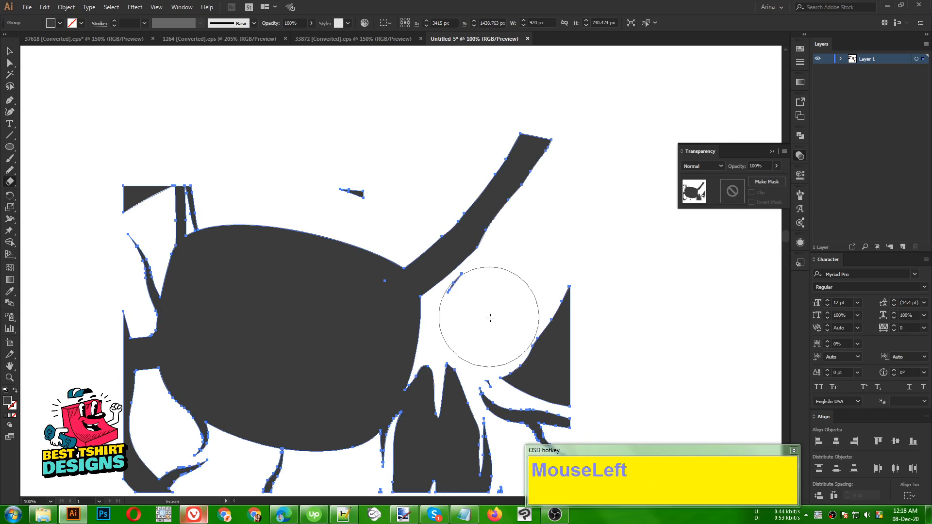
pyautogui.press('ctrl')
pyautogui.hotkey('ctrl', 'z')
pyautogui.moveTo(596, 185)
pyautogui.mouseDown()
pyautogui.moveTo(568, 208)
pyautogui.moveTo(476, 337)
pyautogui.moveTo(580, 317)
pyautogui.moveTo(321, 163)
pyautogui.moveTo(229, 150)
pyautogui.moveTo(339, 123)
pyautogui.mouseUp()
pyautogui.scroll(-1, 338, 123)
pyautogui.scroll(1, 338, 123)
pyautogui.press('v')
pyautogui.click(335, 151)
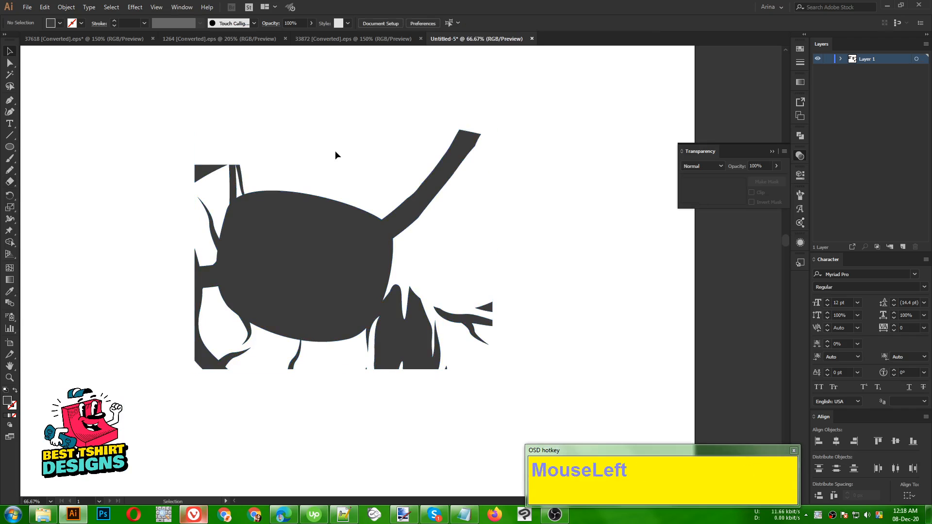
# Step: Draw a closed Pen tool shape that follows the eye patch's lower nose-side edge and covers the leftover nose artwork
pyautogui.scroll(1, 366, 343)
pyautogui.click(9, 101)
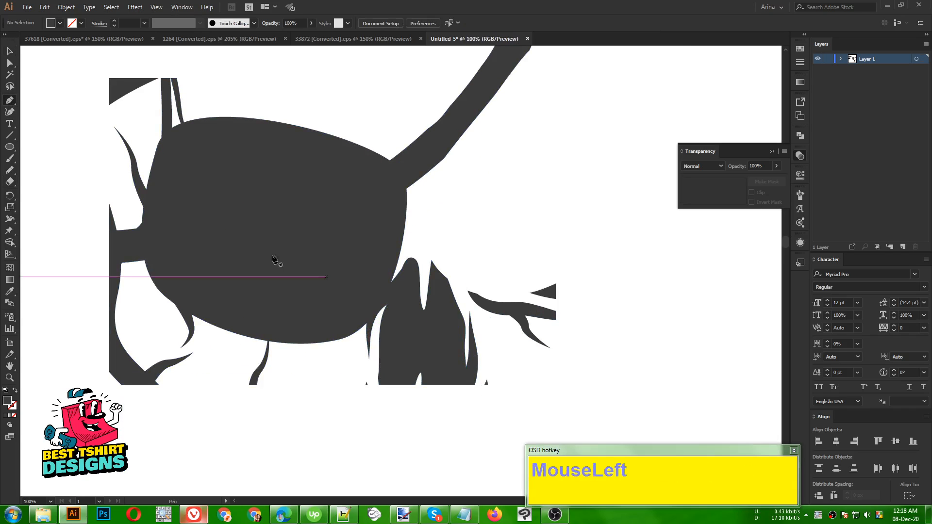
pyautogui.scroll(1, 374, 308)
pyautogui.click(410, 235)
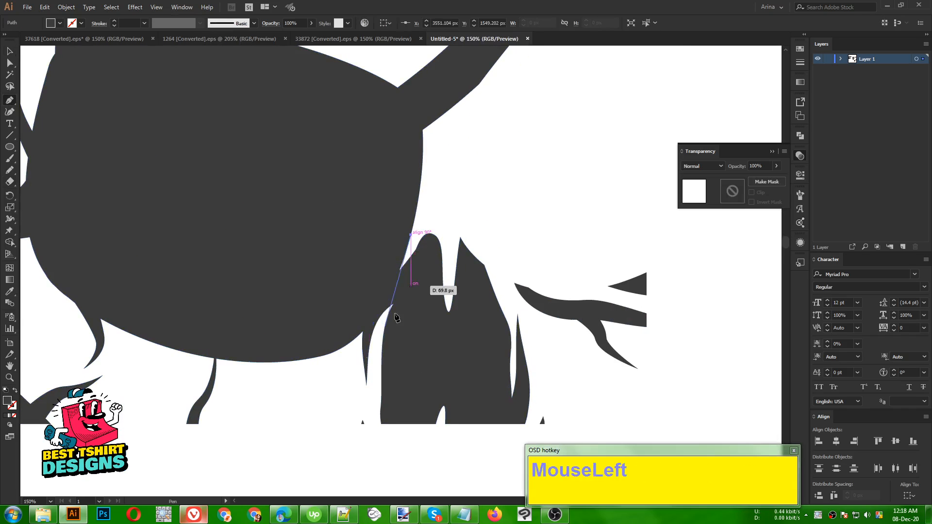
pyautogui.moveTo(344, 348); pyautogui.dragTo(303, 371)
pyautogui.click(343, 444)
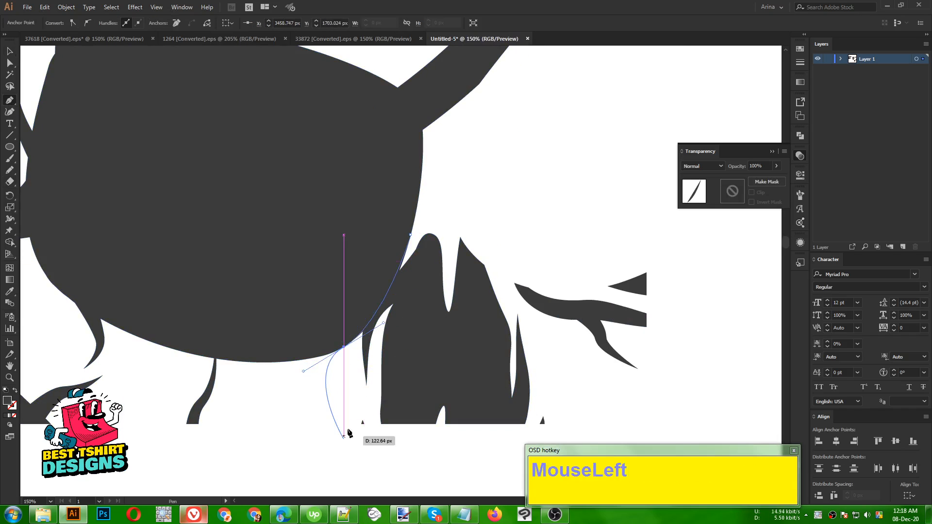
pyautogui.scroll(-1, 399, 384)
pyautogui.click(537, 434)
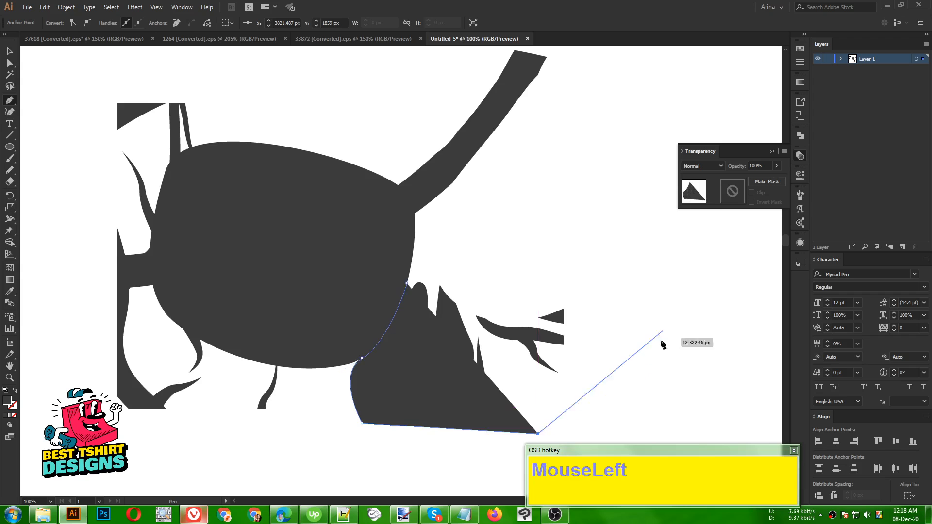
pyautogui.click(662, 319)
pyautogui.click(540, 230)
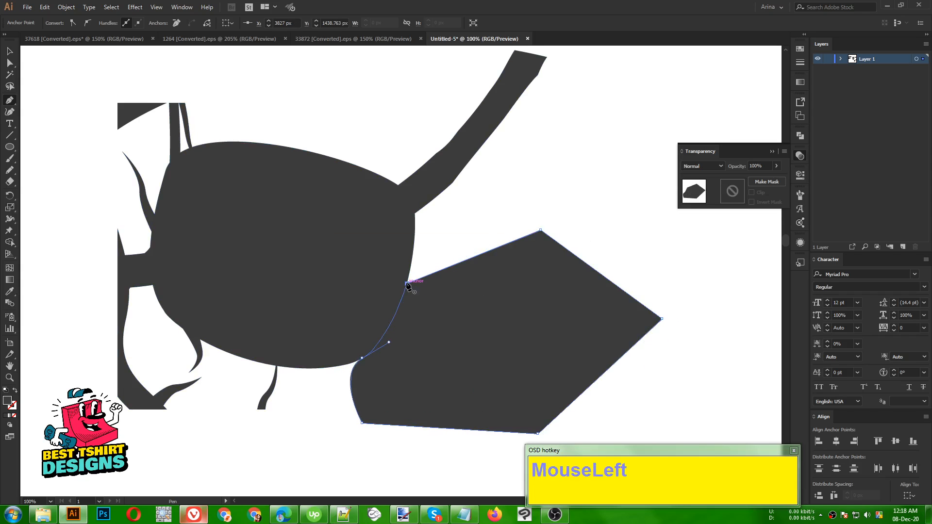
pyautogui.click(407, 285)
# Step: Start a Pen tool path that follows the eye patch's lower edge, curved outer side and upper outer corner
pyautogui.scroll(1, 75, 289)
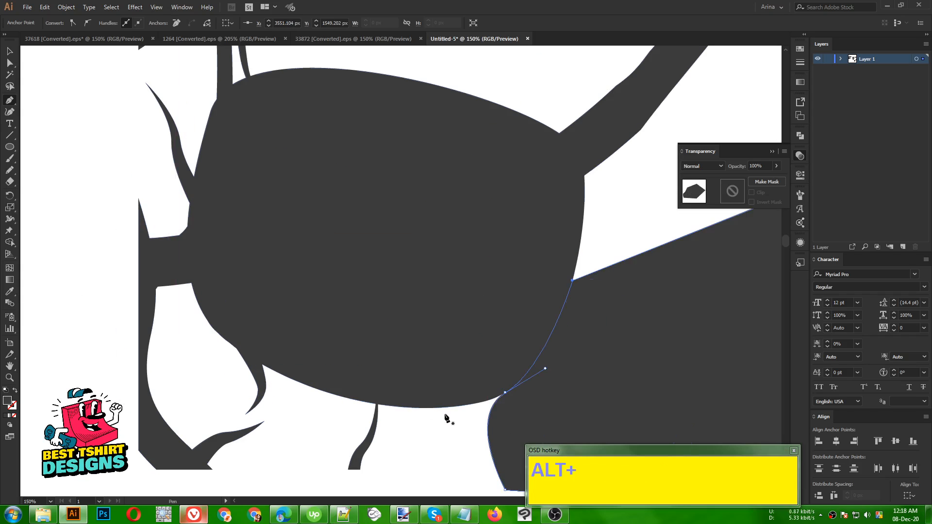
pyautogui.click(417, 407)
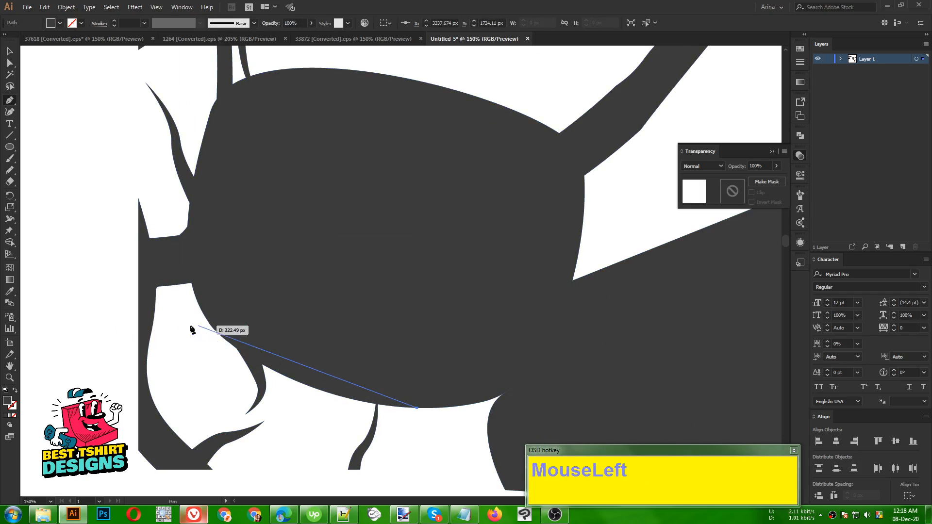
pyautogui.moveTo(210, 325); pyautogui.dragTo(105, 232)
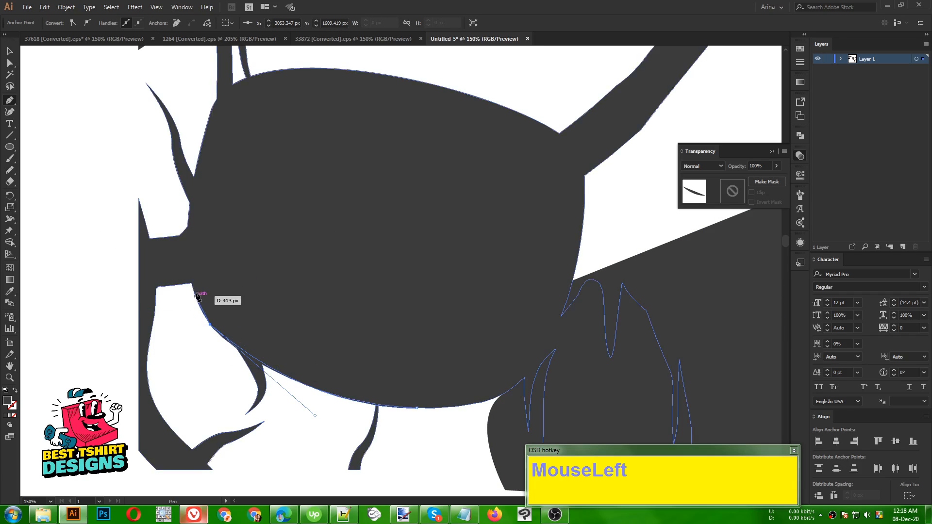
pyautogui.click(191, 284)
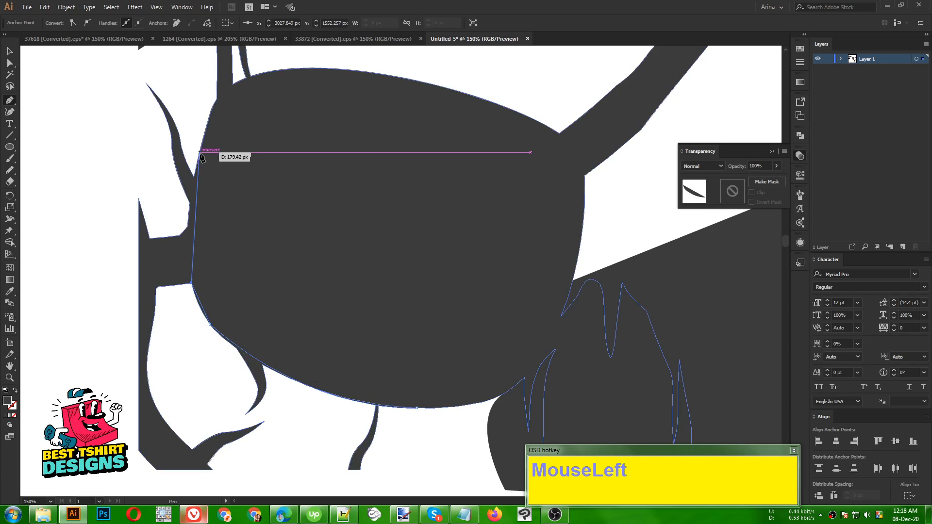
pyautogui.moveTo(202, 155); pyautogui.dragTo(213, 106)
pyautogui.scroll(2, 263, 158)
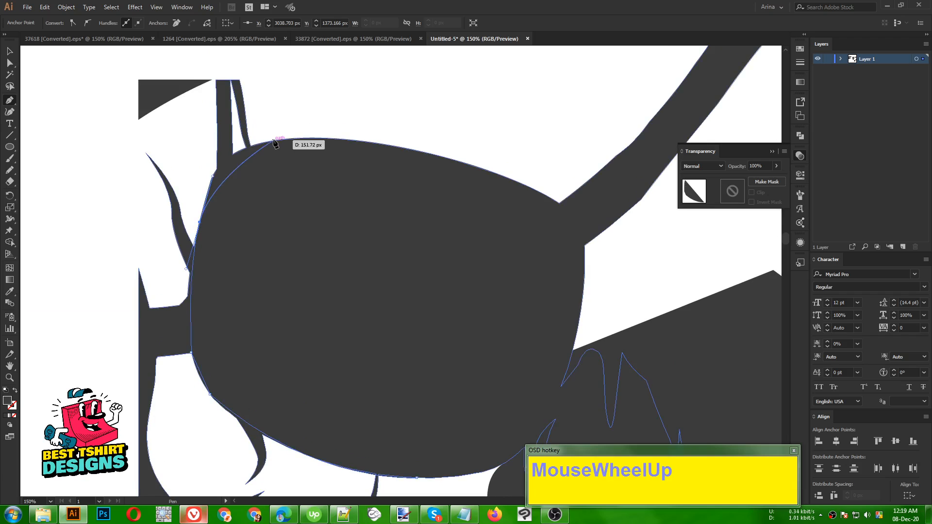
pyautogui.moveTo(285, 140); pyautogui.dragTo(359, 123)
# Step: Continue the Pen path around the leftover face lines on the patch's outer side and close it at the patch's lower edge
pyautogui.scroll(-1, 359, 126)
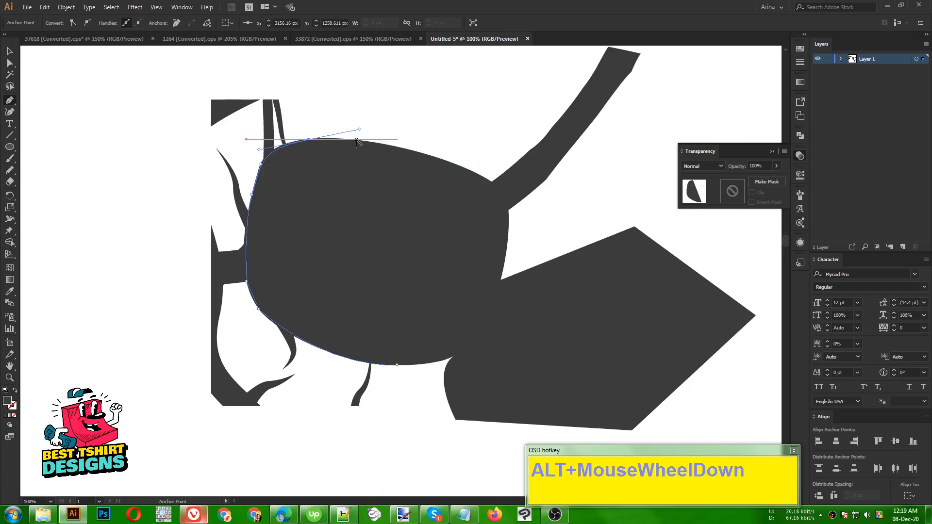
pyautogui.scroll(-1, 300, 280)
pyautogui.click(116, 142)
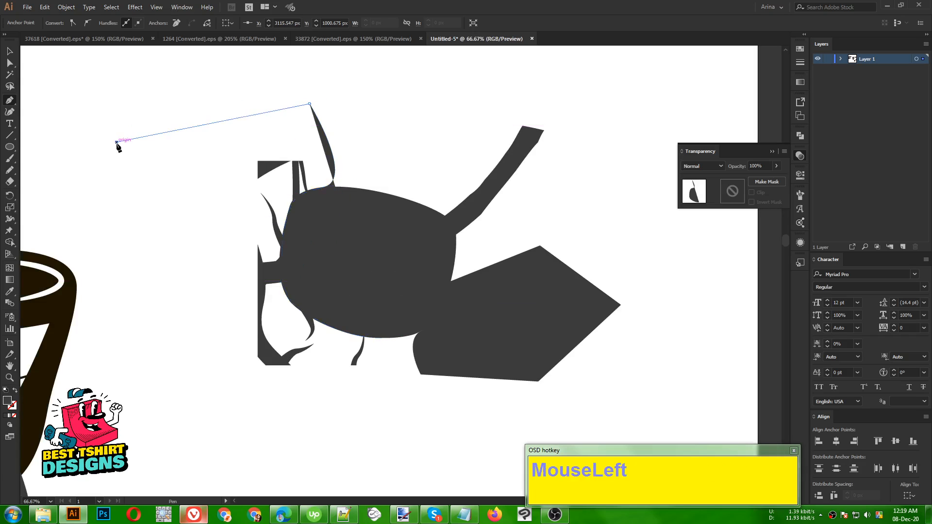
pyautogui.click(166, 334)
pyautogui.click(224, 449)
pyautogui.click(387, 370)
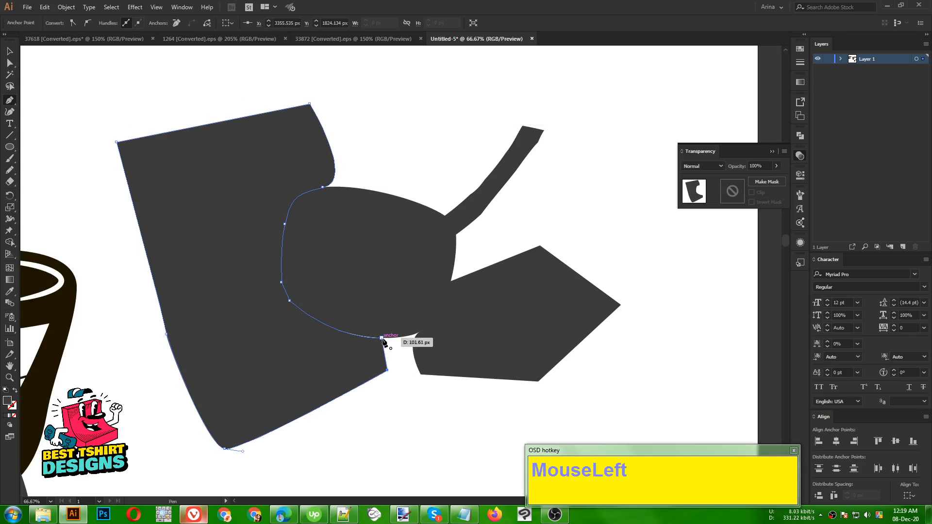
# Step: Select the patch with both covering shapes, remove those shapes and the leftovers beneath with Shape Builder, and deselect the artwork
pyautogui.press('v')
pyautogui.click(421, 401)
pyautogui.moveTo(660, 414); pyautogui.dragTo(190, 199)
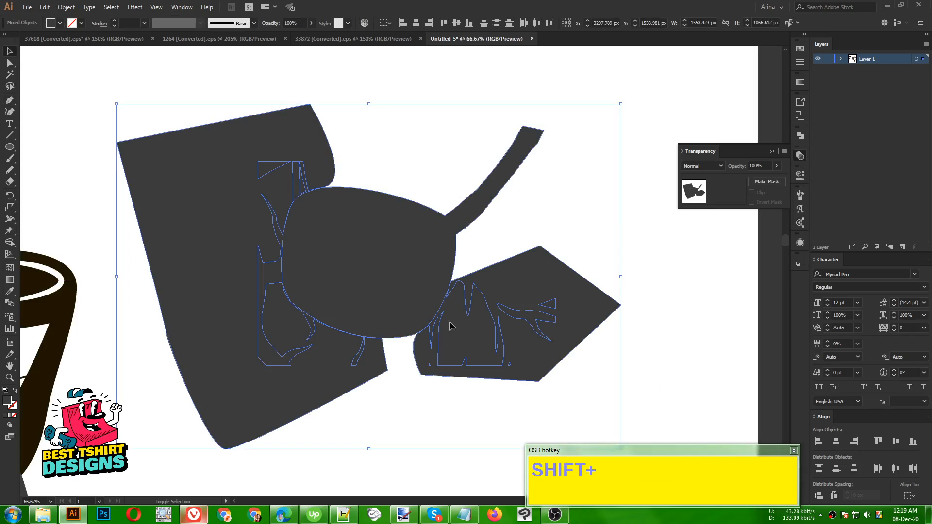
pyautogui.hotkey('shift', 'm')
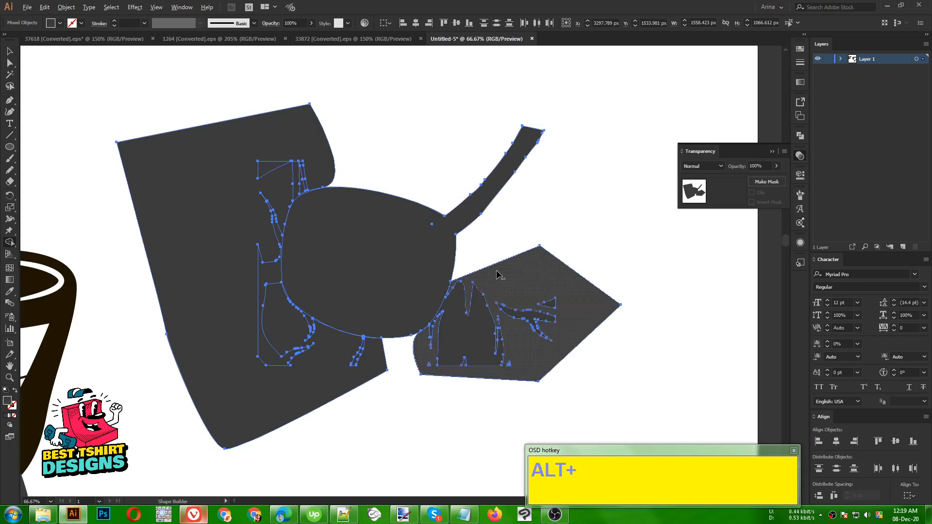
pyautogui.moveTo(505, 335)
pyautogui.mouseDown()
pyautogui.moveTo(431, 388)
pyautogui.moveTo(601, 267)
pyautogui.mouseUp()
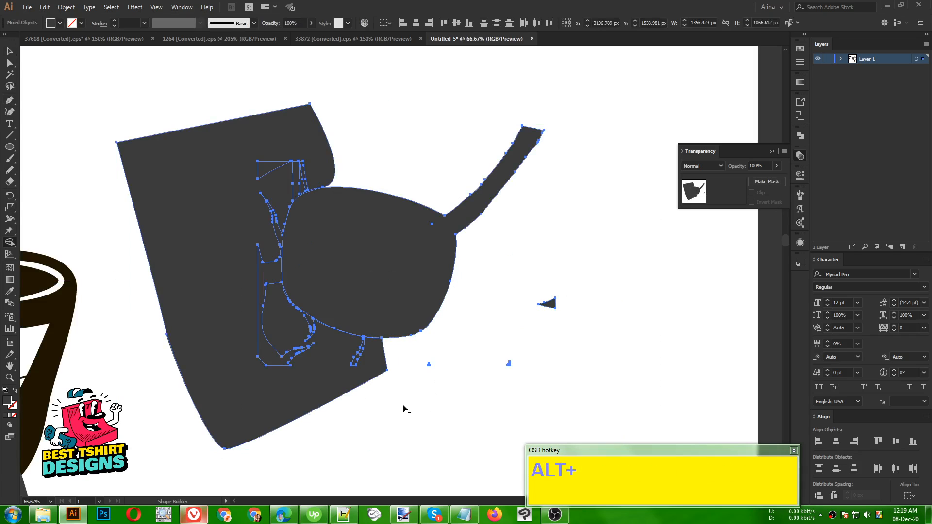
pyautogui.moveTo(414, 373); pyautogui.dragTo(225, 314)
pyautogui.moveTo(337, 156)
pyautogui.mouseDown()
pyautogui.moveTo(220, 237)
pyautogui.moveTo(280, 131)
pyautogui.mouseUp()
pyautogui.press('v')
pyautogui.click(405, 130)
pyautogui.click(405, 134)
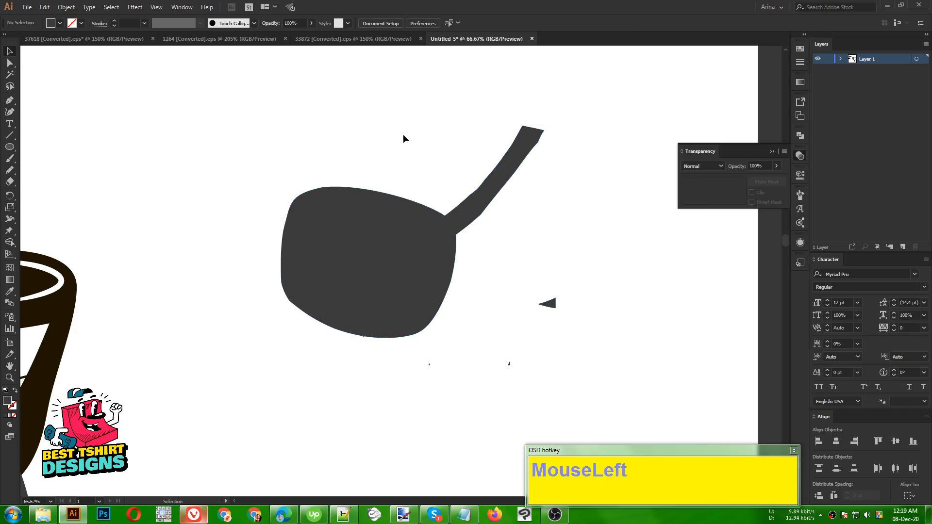
# Step: Erase the stray fragments left below and beside the eye patch
pyautogui.hotkey('shift', 'e')
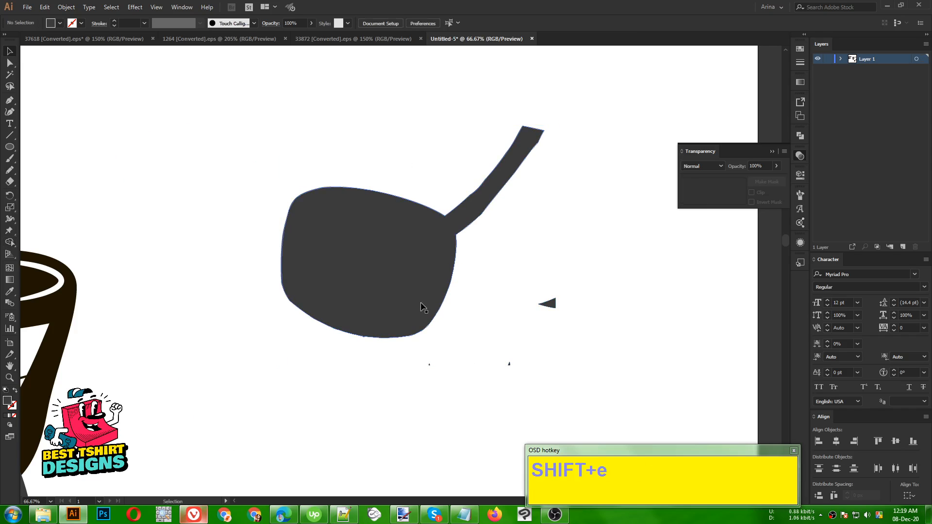
pyautogui.moveTo(432, 381)
pyautogui.mouseDown()
pyautogui.moveTo(573, 326)
pyautogui.moveTo(576, 282)
pyautogui.moveTo(488, 329)
pyautogui.moveTo(572, 300)
pyautogui.mouseUp()
pyautogui.press('v')
# Step: Move the isolated eye patch over the left-hand eye socket of the sailor-hatted skull and deselect it
pyautogui.click(369, 241)
pyautogui.scroll(-2, 512, 278)
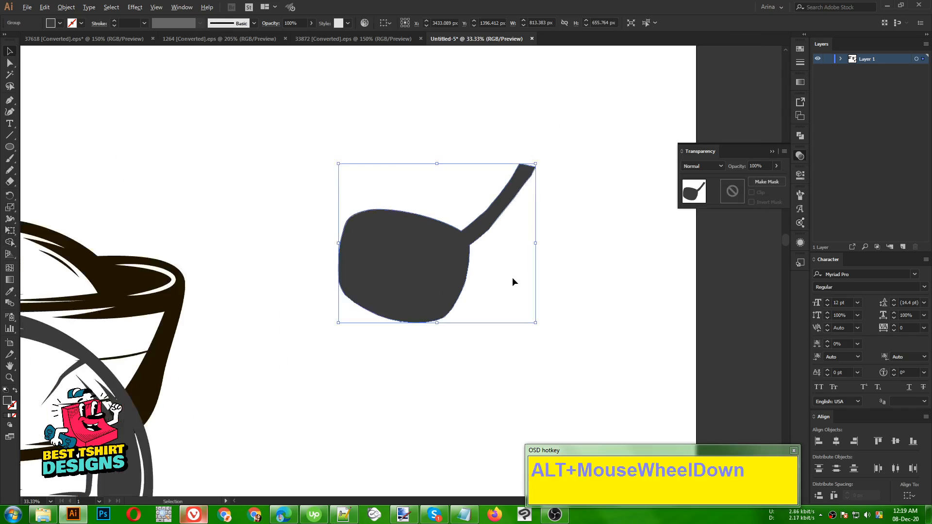
pyautogui.scroll(-1, 383, 289)
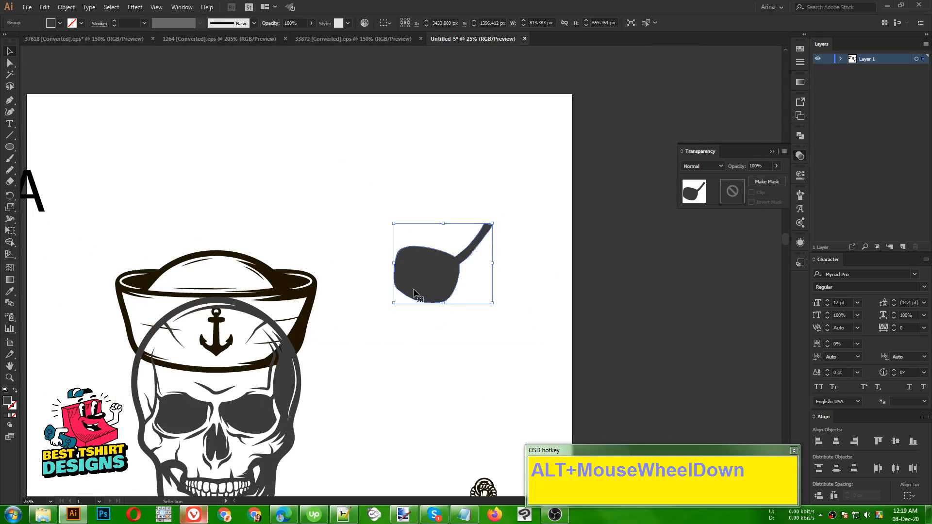
pyautogui.scroll(-1, 436, 329)
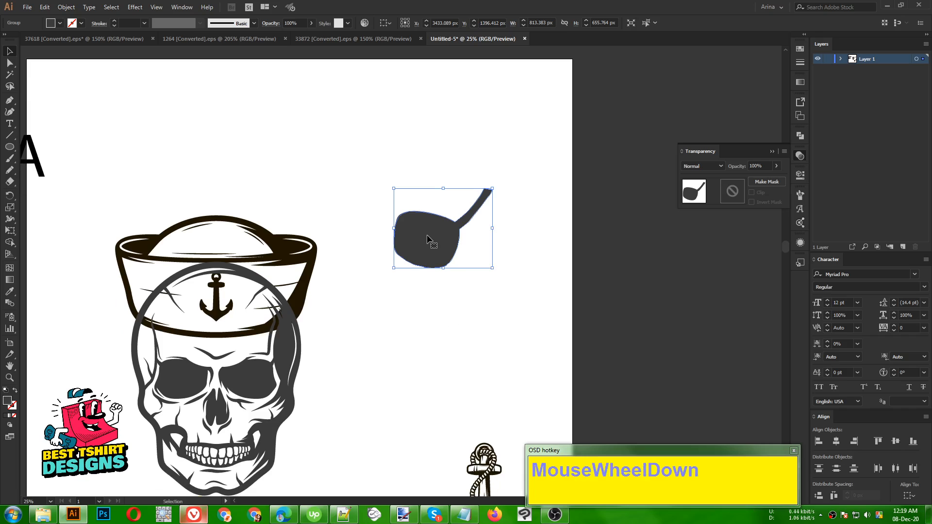
pyautogui.moveTo(435, 236); pyautogui.dragTo(180, 374)
pyautogui.click(403, 380)
pyautogui.scroll(-3, 439, 333)
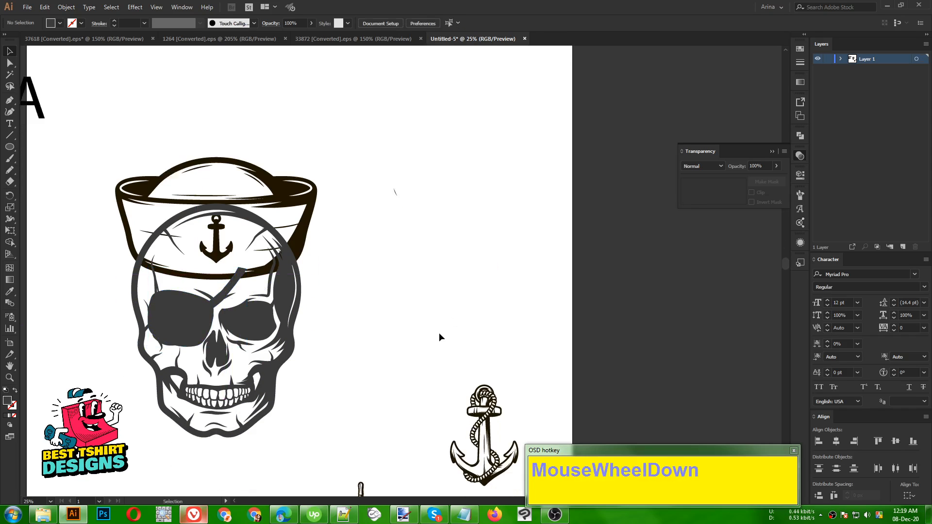
# Step: Draw a freehand Pencil shape over the short line joining the skull's outer contour to the eye patch
pyautogui.scroll(1, 68, 334)
pyautogui.scroll(1, 68, 334)
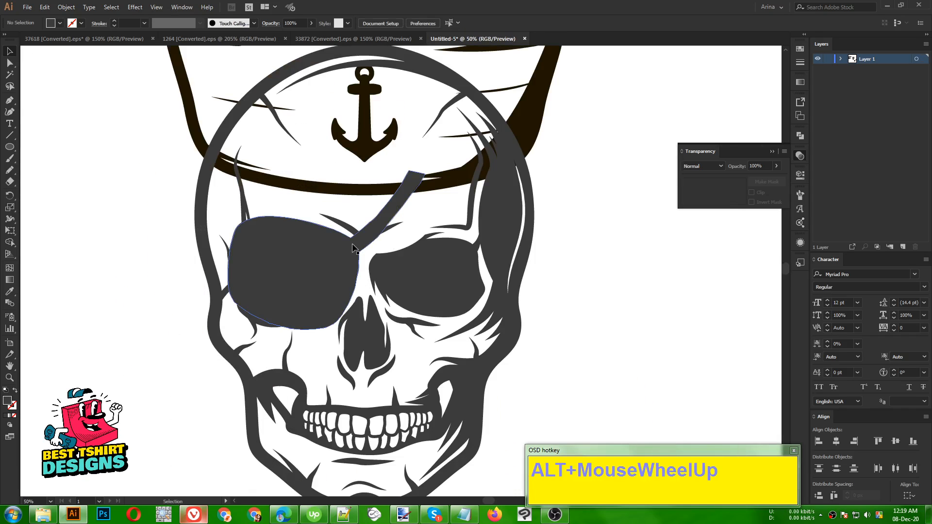
pyautogui.moveTo(151, 299); pyautogui.dragTo(152, 299)
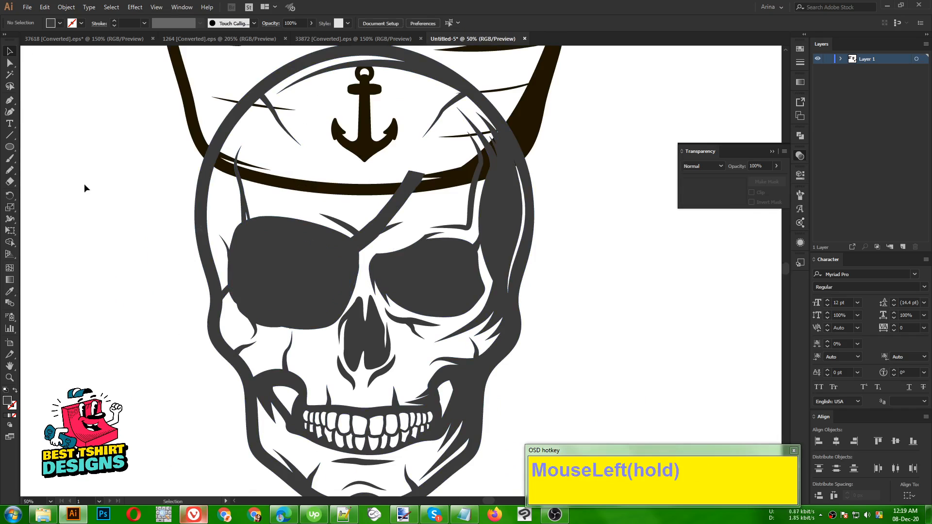
pyautogui.press('n')
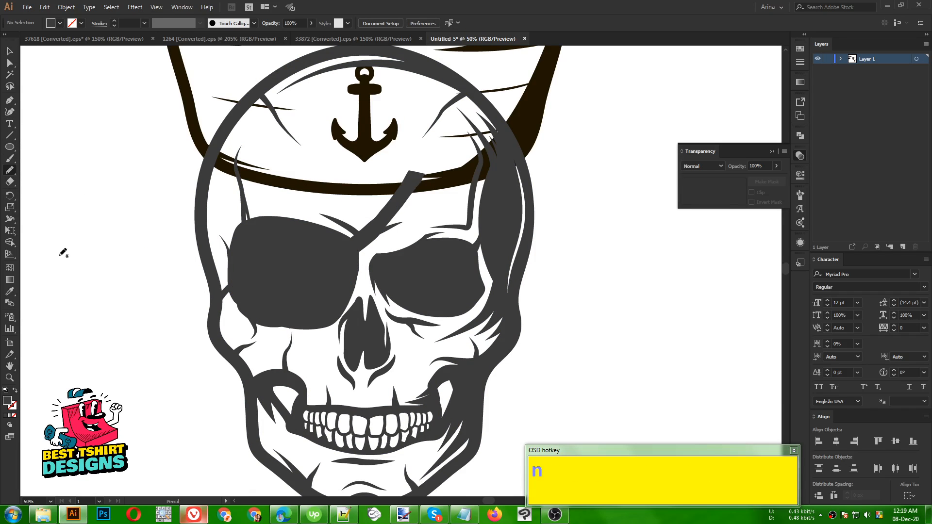
pyautogui.scroll(1, 117, 309)
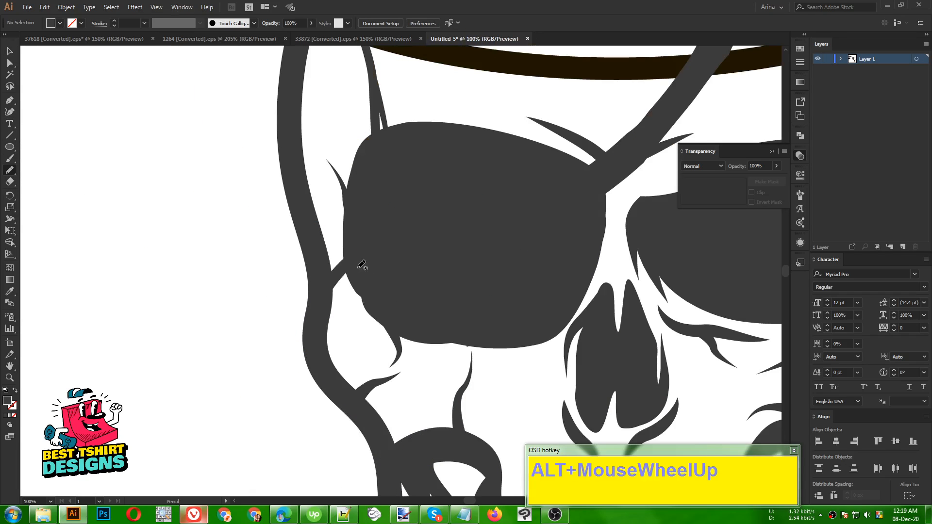
pyautogui.moveTo(364, 267); pyautogui.dragTo(329, 300)
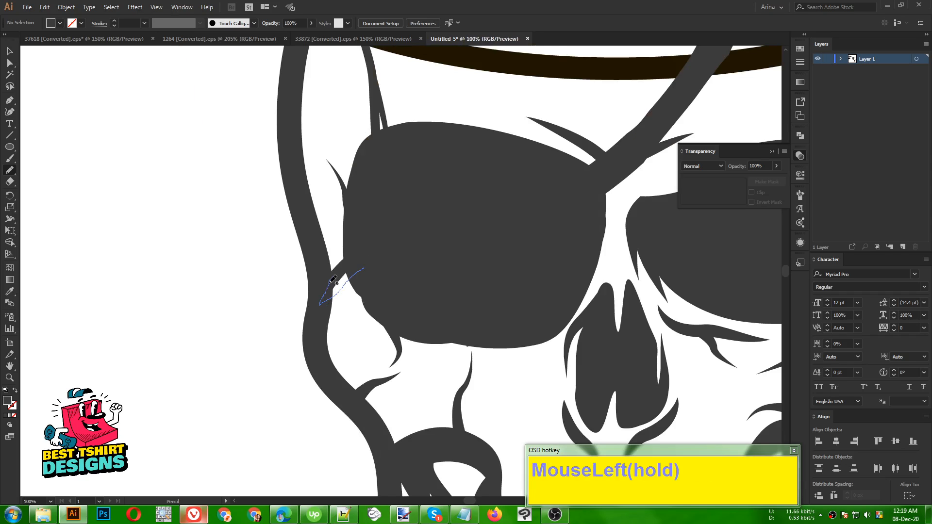
pyautogui.moveTo(366, 253); pyautogui.dragTo(363, 257)
pyautogui.press('v')
pyautogui.click(224, 262)
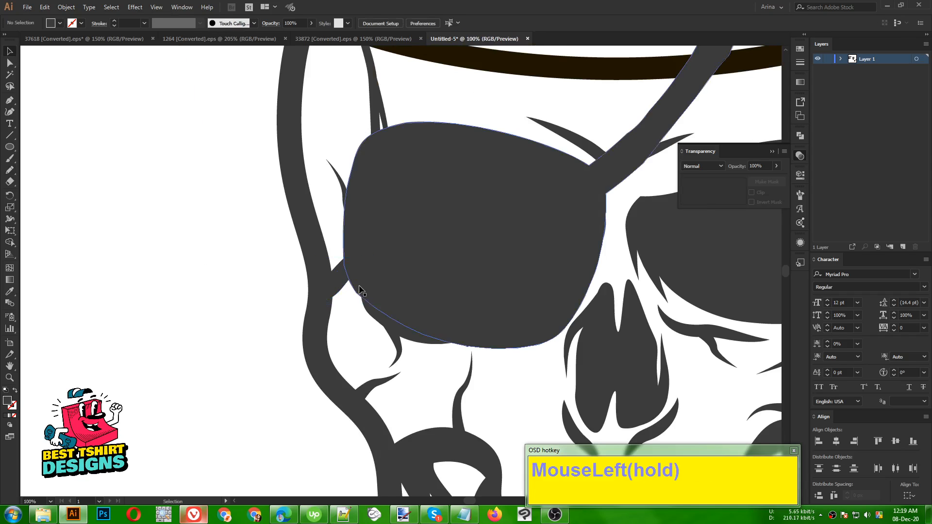
# Step: Add a second Pencil shape about 72 by 80 px to thicken the underside of that connecting line, and deselect it
pyautogui.keyDown('alt'); pyautogui.scroll(-3, 147, 232); pyautogui.keyUp('alt')
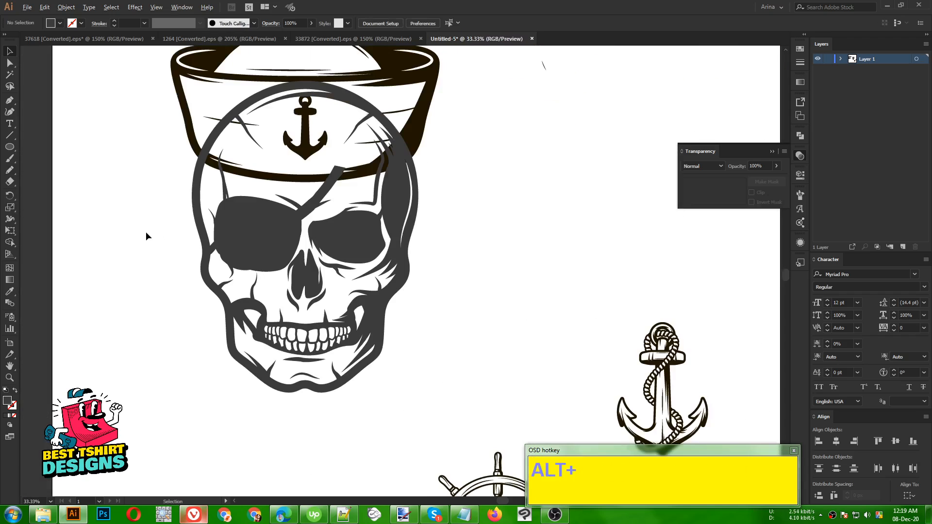
pyautogui.keyDown('alt'); pyautogui.scroll(4, 196, 237); pyautogui.keyUp('alt')
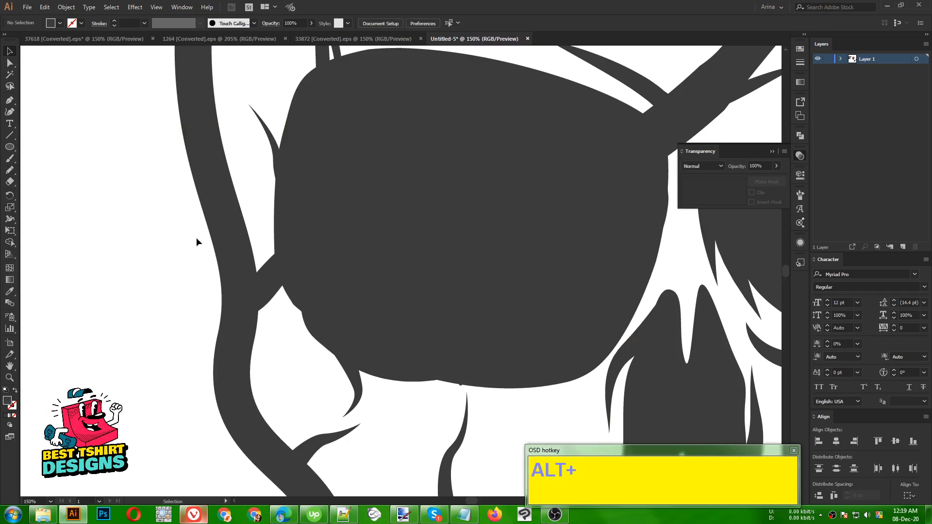
pyautogui.press('n')
pyautogui.keyDown('alt'); pyautogui.scroll(2, 264, 319); pyautogui.keyUp('alt')
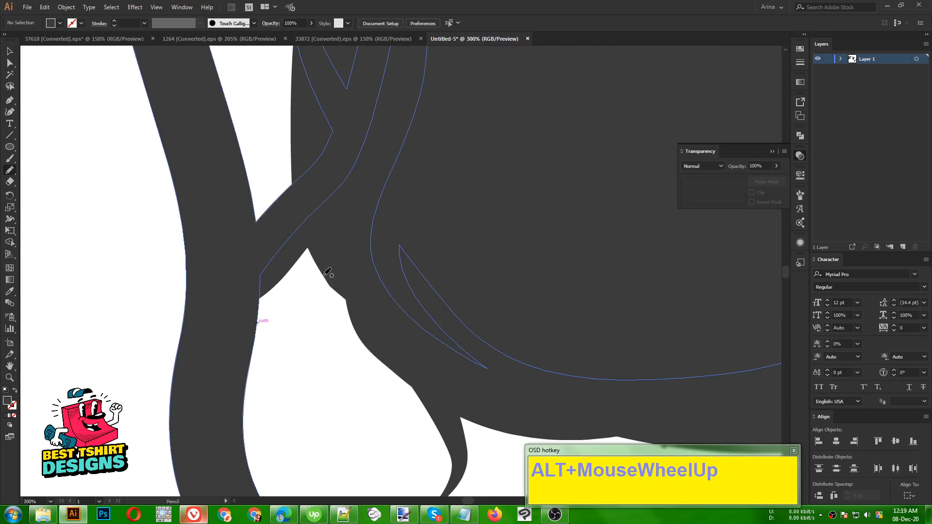
pyautogui.moveTo(337, 233); pyautogui.dragTo(252, 322)
pyautogui.moveTo(354, 208); pyautogui.dragTo(352, 209)
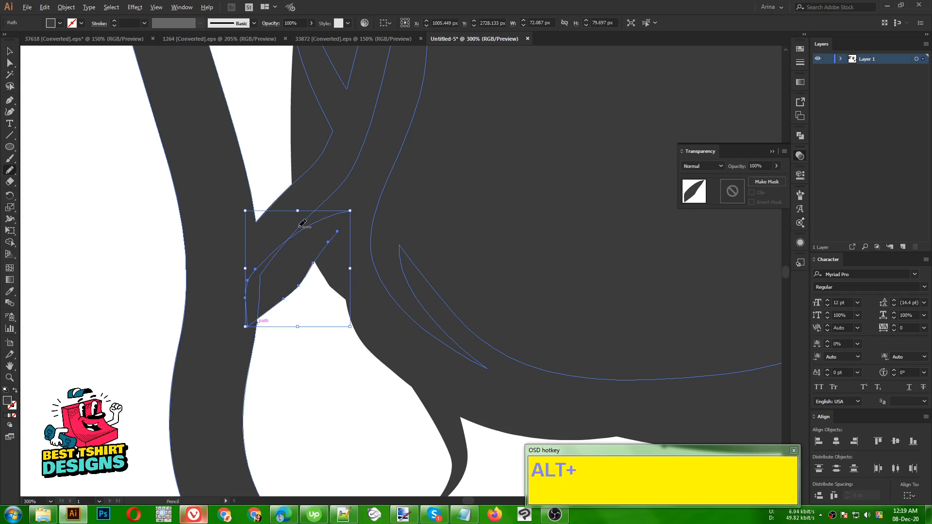
pyautogui.keyDown('alt'); pyautogui.scroll(-5, 279, 229); pyautogui.keyUp('alt')
pyautogui.press('v')
pyautogui.click(198, 237)
# Step: Select the skull, eye patch and sailor hat together and set their fill to black
pyautogui.keyDown('alt'); pyautogui.scroll(-2, 213, 267); pyautogui.keyUp('alt')
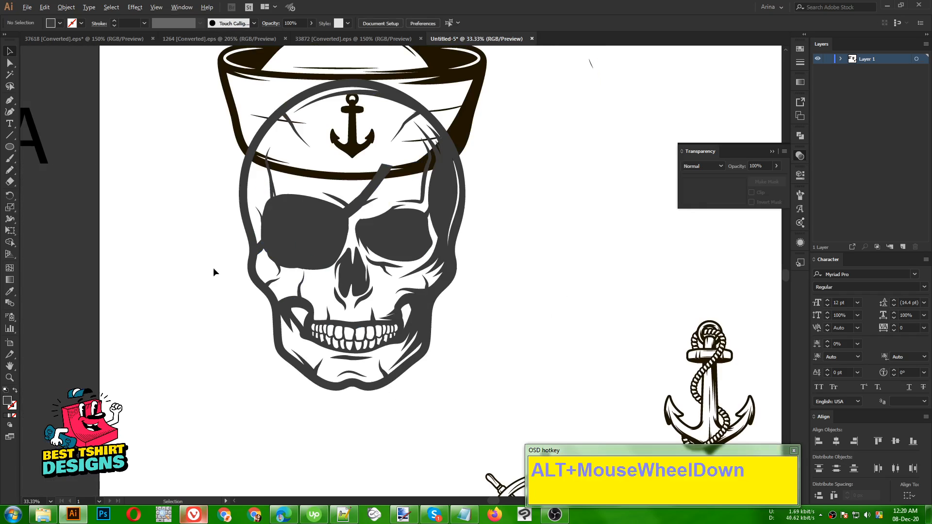
pyautogui.click(403, 267)
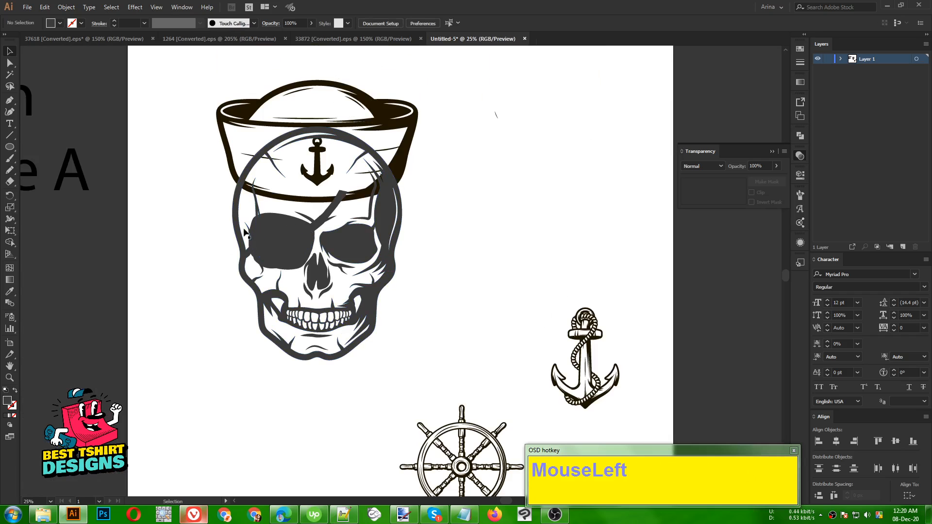
pyautogui.moveTo(195, 231); pyautogui.dragTo(394, 336)
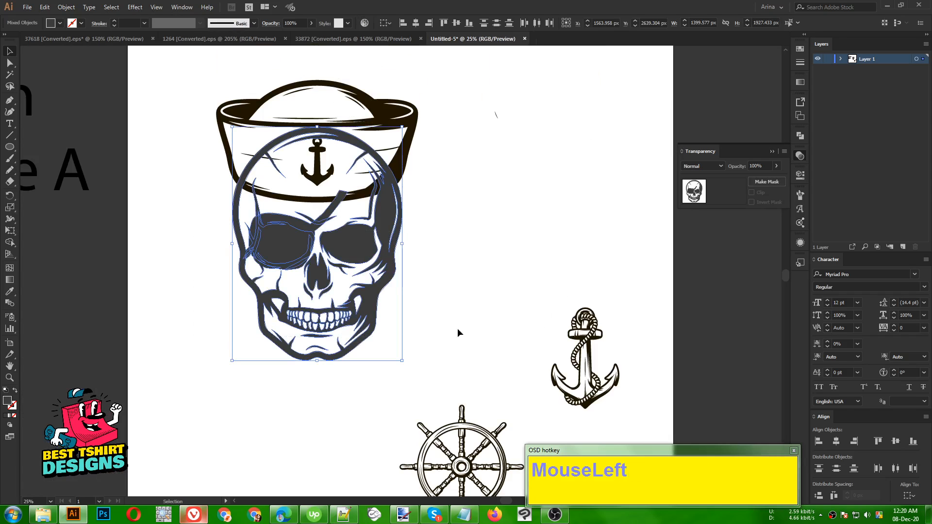
pyautogui.moveTo(461, 339); pyautogui.dragTo(207, 74)
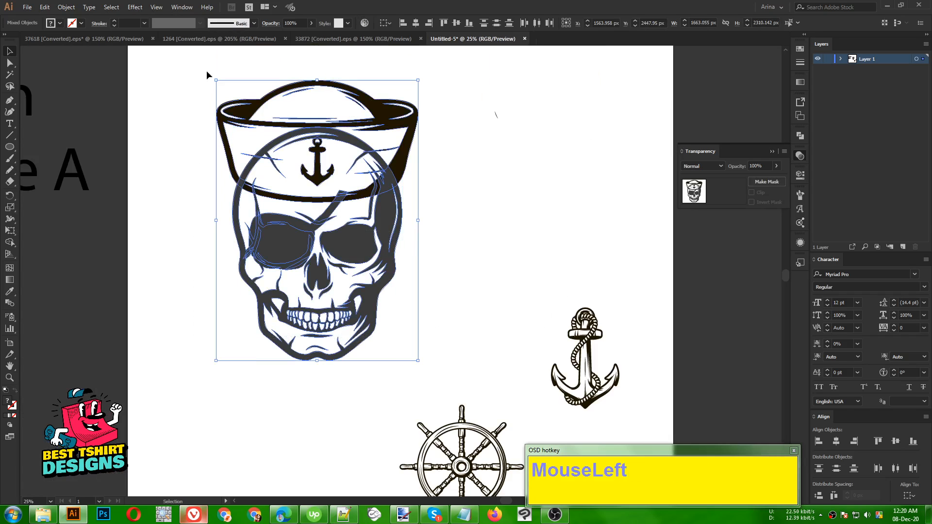
pyautogui.click(58, 23)
pyautogui.click(27, 41)
pyautogui.click(170, 223)
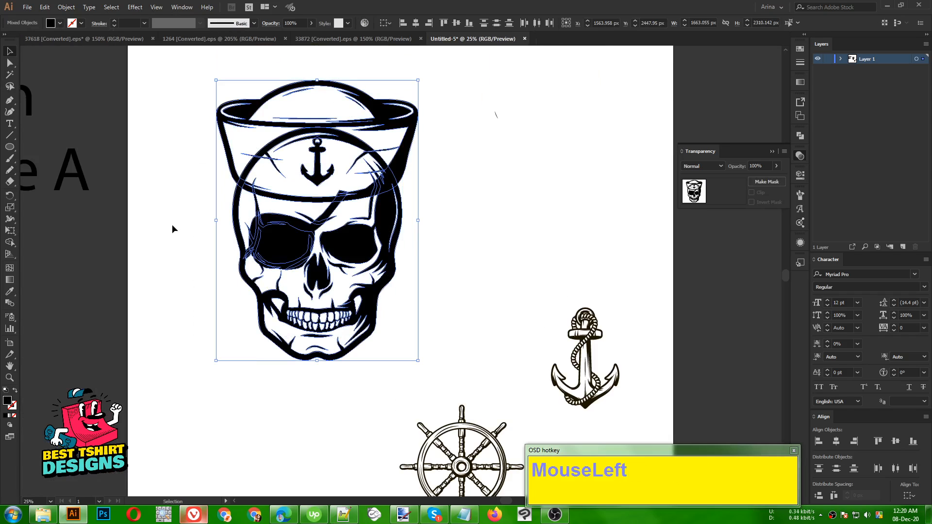
pyautogui.click(172, 225)
# Step: Switch to the web browser and search for "pirate eye patch" in a new tab
pyautogui.moveTo(200, 215); pyautogui.dragTo(433, 375)
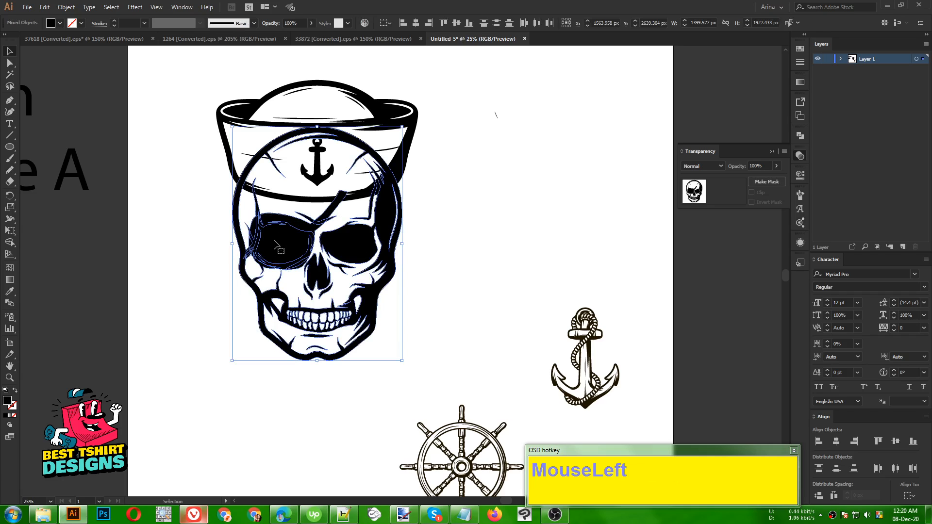
pyautogui.click(293, 514)
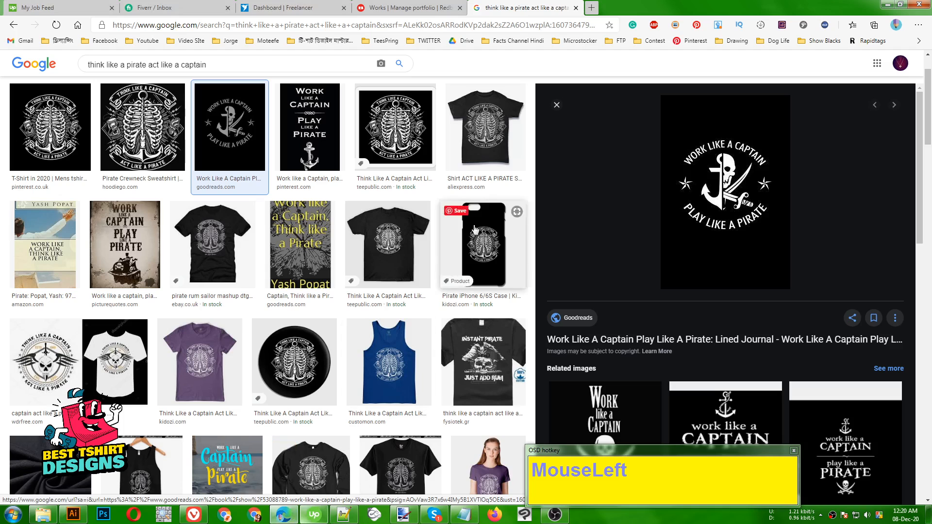
pyautogui.click(591, 7)
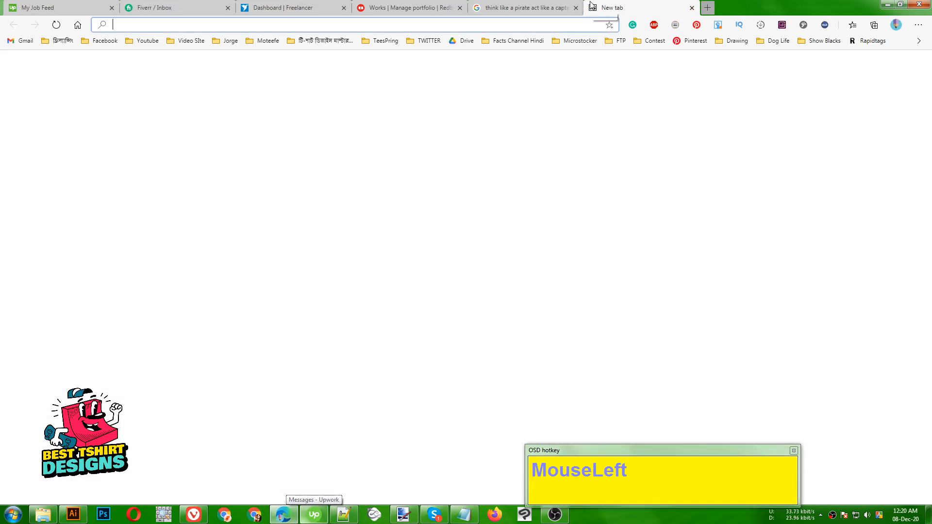
pyautogui.write('pirate eye band')
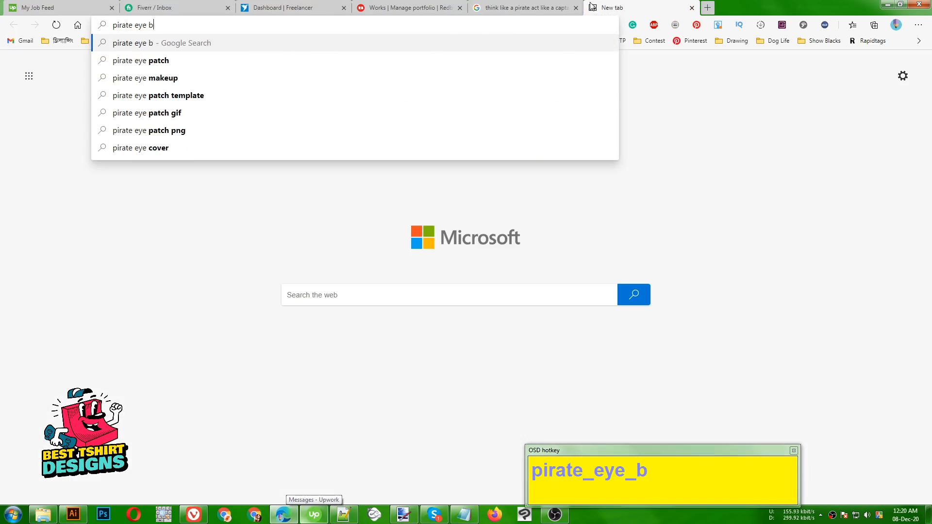
pyautogui.press('BackSpace')
pyautogui.press('BackSpace')
pyautogui.press('BackSpace')
pyautogui.press('BackSpace')
pyautogui.write('patch')
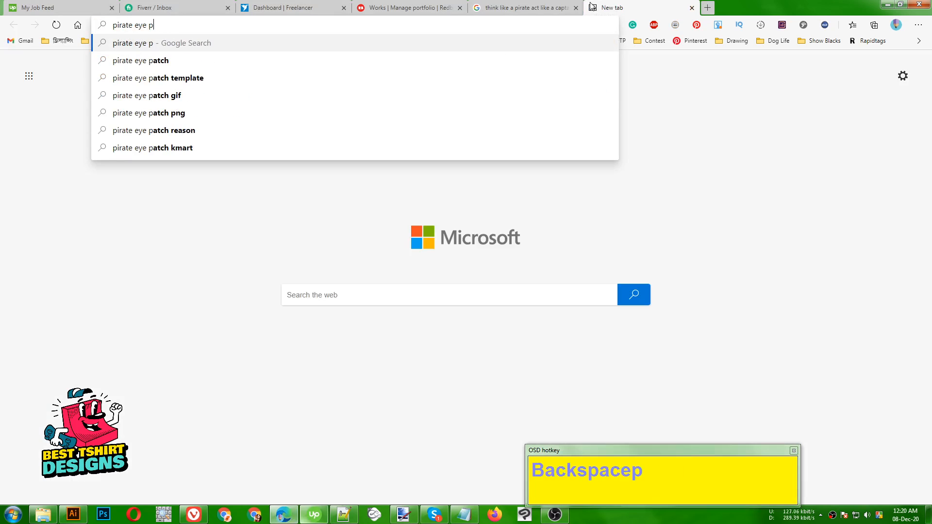
pyautogui.press('Return')
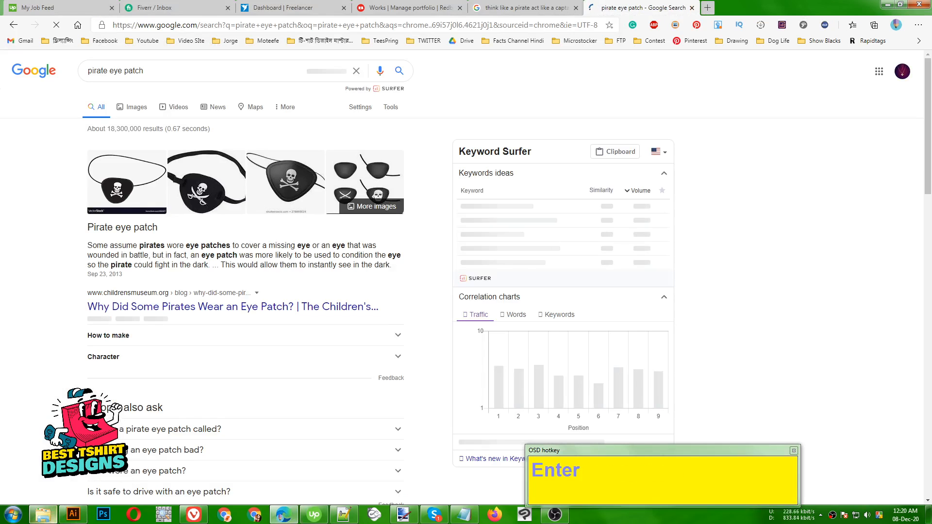
# Step: Return to Illustrator and unite the skull and its eye patch into one shape with Pathfinder, leaving the sailor hat out
pyautogui.click(73, 514)
pyautogui.moveTo(199, 233); pyautogui.dragTo(425, 309)
pyautogui.click(799, 135)
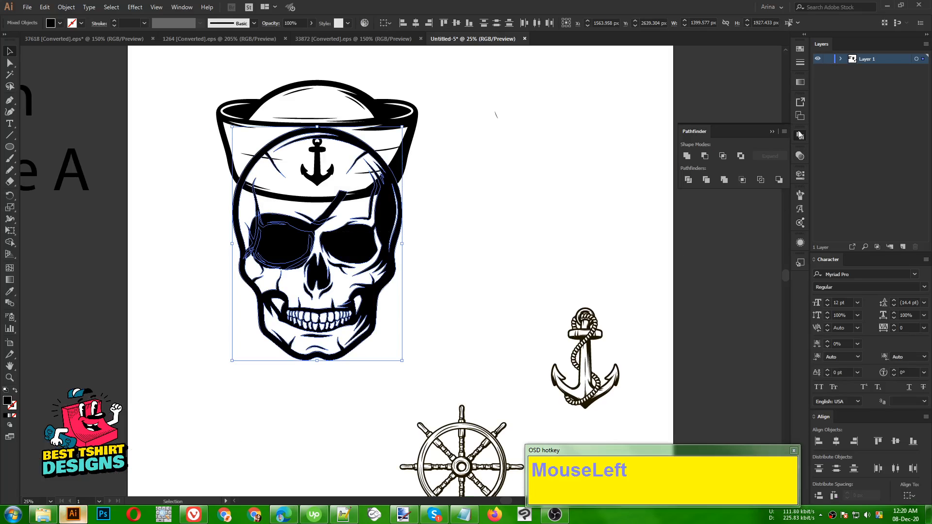
pyautogui.click(686, 156)
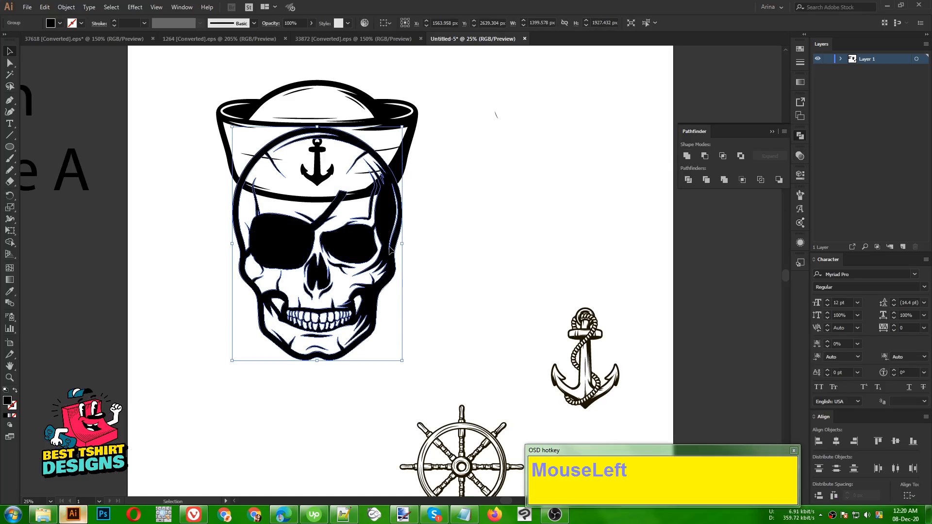
pyautogui.click(459, 254)
pyautogui.scroll(1, 459, 254)
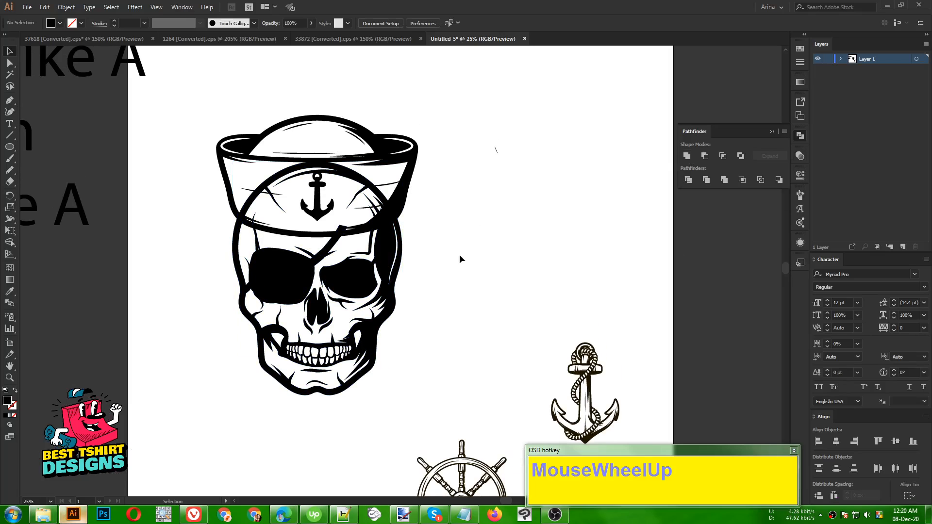
# Step: Erase the skull's contour and crack lines that overlap the front of the sailor hat, keeping the hat and its anchor intact
pyautogui.click(304, 175)
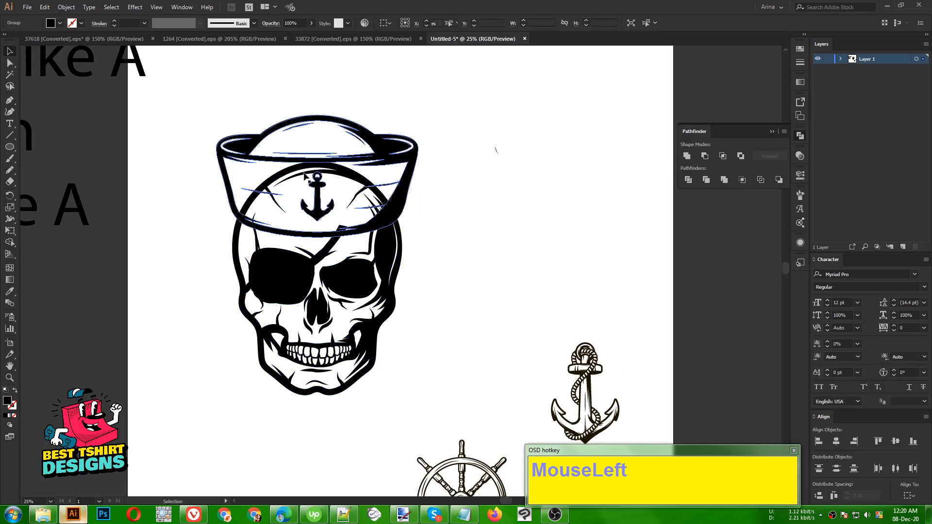
pyautogui.keyDown('alt'); pyautogui.scroll(1, 255, 197); pyautogui.keyUp('alt')
pyautogui.click(255, 196)
pyautogui.keyDown('alt'); pyautogui.scroll(1, 254, 196); pyautogui.keyUp('alt')
pyautogui.scroll(2, 478, 272)
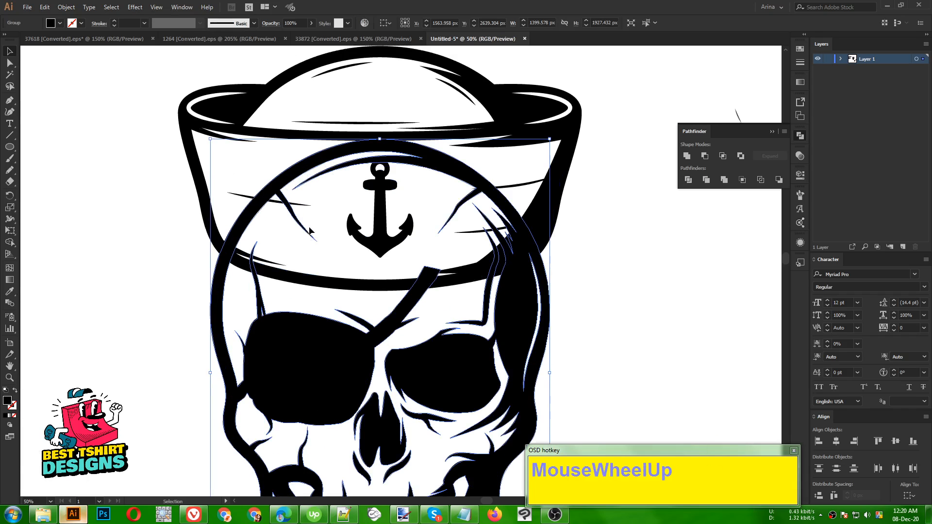
pyautogui.hotkey('shift', 'e')
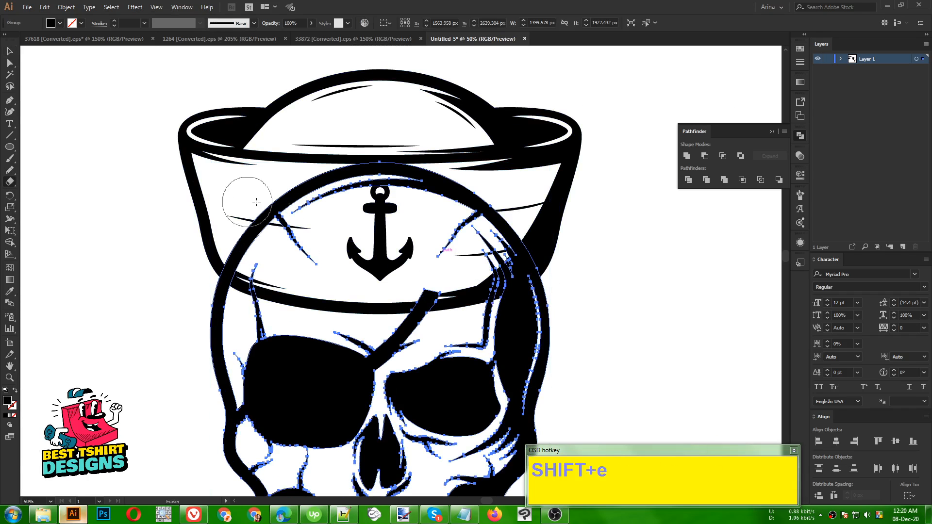
pyautogui.moveTo(243, 229); pyautogui.dragTo(253, 267)
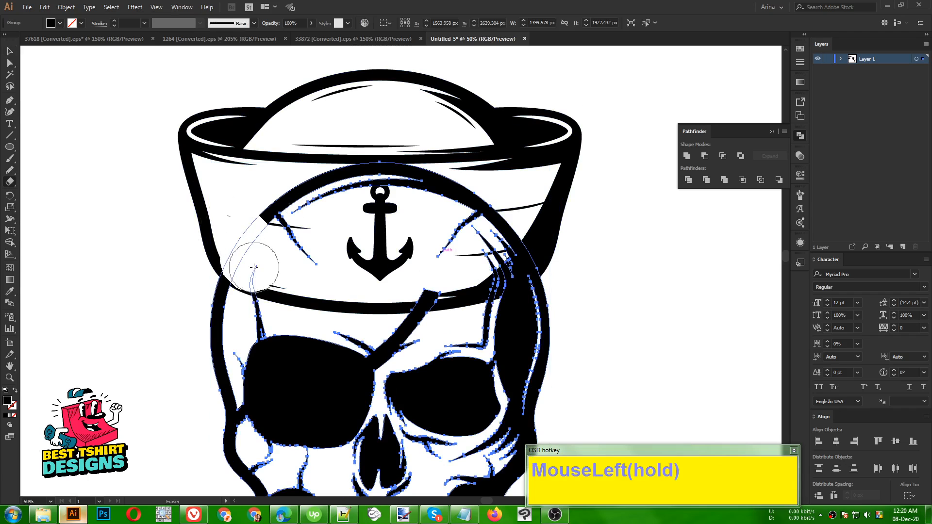
pyautogui.moveTo(406, 270)
pyautogui.mouseDown()
pyautogui.moveTo(468, 260)
pyautogui.moveTo(458, 266)
pyautogui.mouseUp()
pyautogui.hotkey('ctrl', 'z')
pyautogui.moveTo(398, 284)
pyautogui.mouseDown()
pyautogui.moveTo(494, 266)
pyautogui.moveTo(538, 212)
pyautogui.moveTo(502, 267)
pyautogui.moveTo(524, 234)
pyautogui.moveTo(525, 204)
pyautogui.moveTo(393, 177)
pyautogui.moveTo(305, 192)
pyautogui.moveTo(262, 220)
pyautogui.moveTo(300, 247)
pyautogui.moveTo(363, 254)
pyautogui.moveTo(466, 223)
pyautogui.moveTo(336, 273)
pyautogui.moveTo(410, 245)
pyautogui.moveTo(418, 217)
pyautogui.mouseUp()
pyautogui.scroll(-2, 294, 163)
pyautogui.press('v')
pyautogui.click(542, 241)
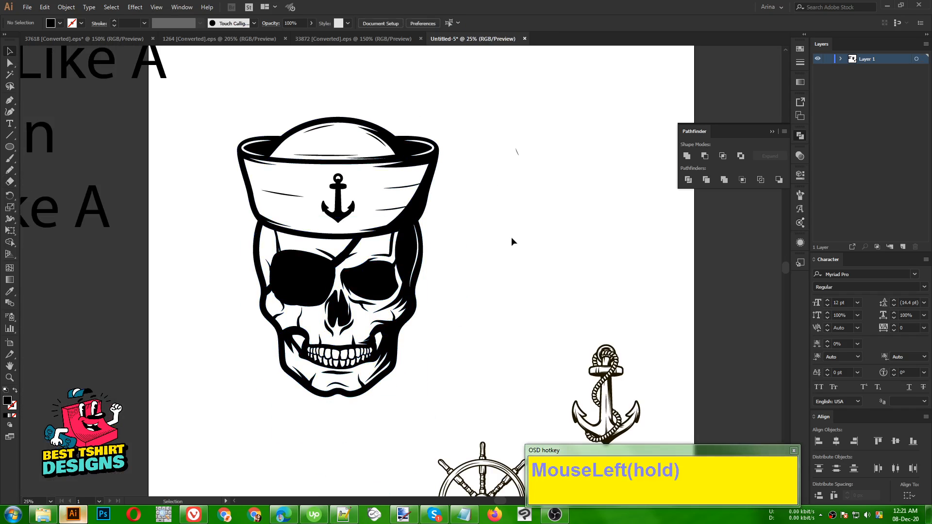
# Step: Unite the trimmed skull and the sailor hat into a single Pathfinder shape and deselect it
pyautogui.scroll(-1, 371, 228)
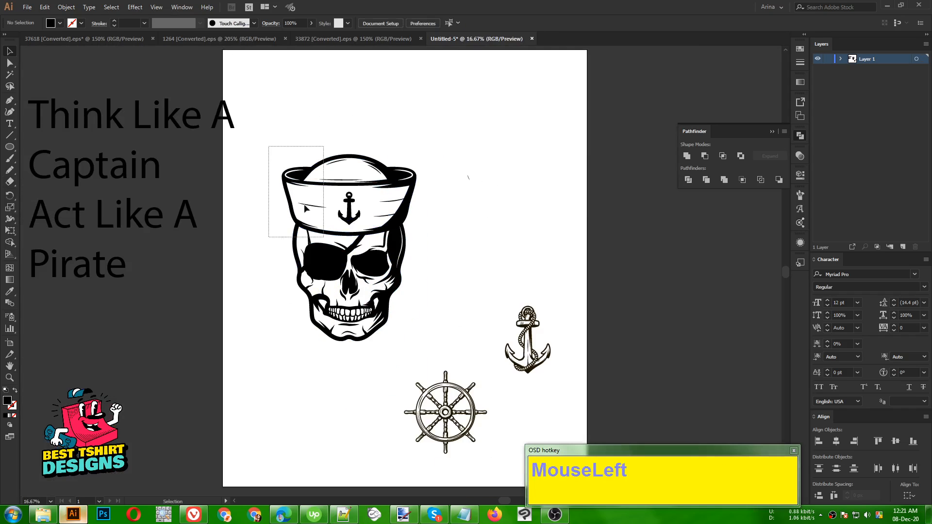
pyautogui.moveTo(304, 205); pyautogui.dragTo(423, 363)
pyautogui.click(689, 153)
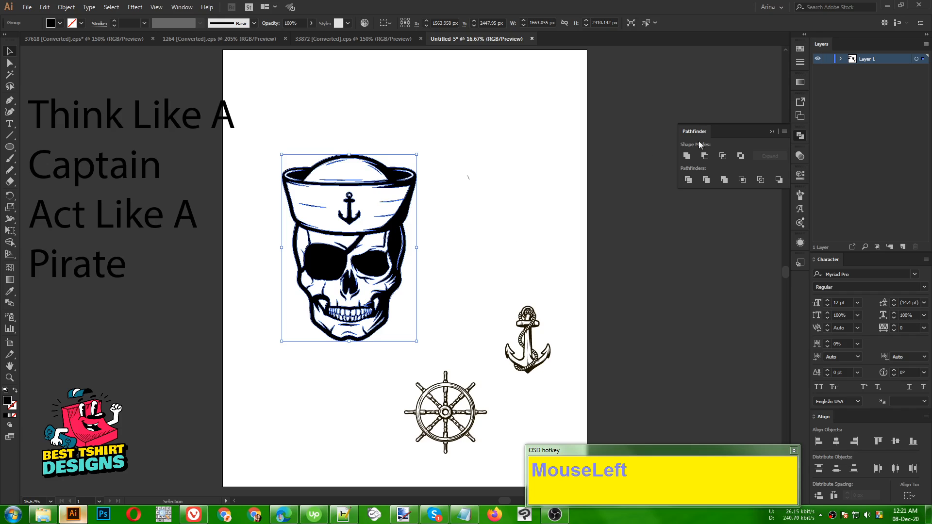
pyautogui.click(542, 234)
# Step: Move the united skull and hat to the middle of the artboard's upper half, clear of the anchor and ship's wheel
pyautogui.moveTo(395, 221); pyautogui.dragTo(540, 180)
pyautogui.moveTo(468, 228); pyautogui.dragTo(354, 231)
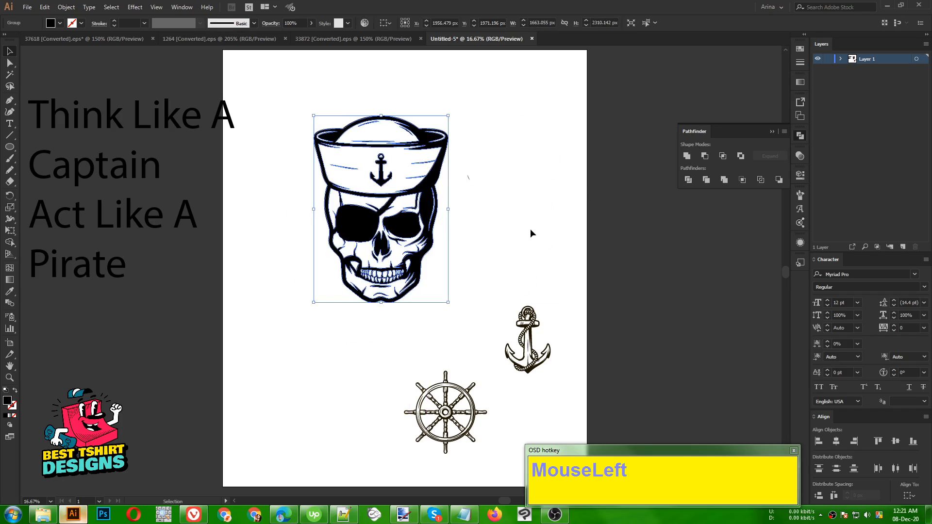
pyautogui.click(532, 233)
pyautogui.moveTo(422, 235); pyautogui.dragTo(515, 222)
pyautogui.scroll(1, 513, 222)
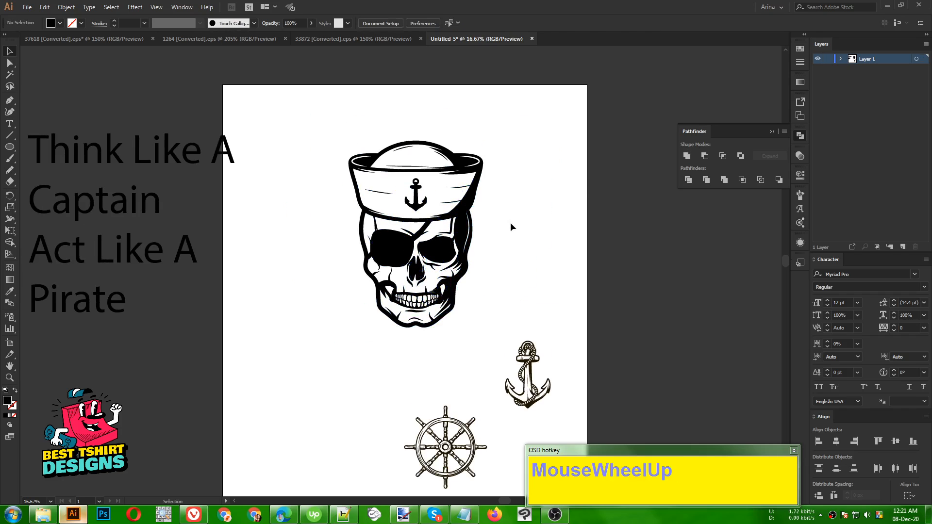
# Step: Copy the crossbones from 33872 [Converted].eps and paste them into the Untitled-5 document
pyautogui.click(370, 38)
pyautogui.click(496, 381)
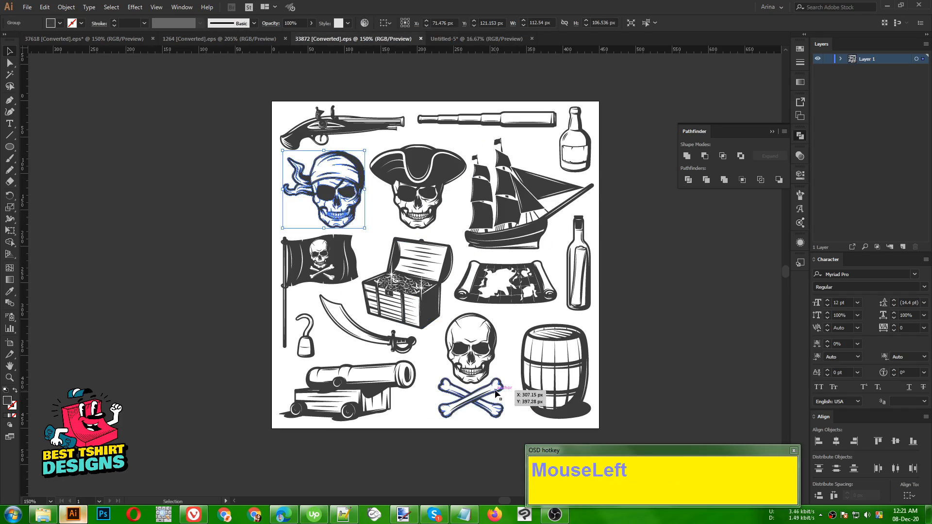
pyautogui.hotkey('ctrl', 'c')
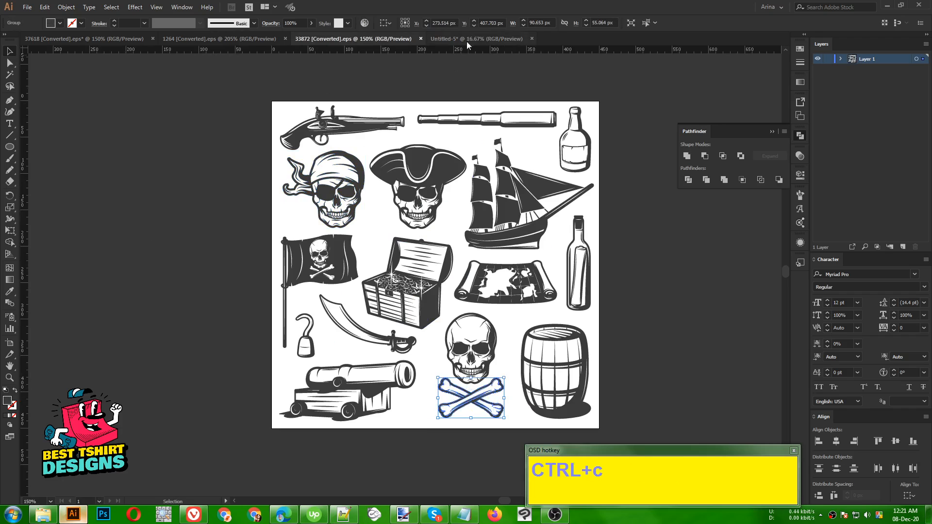
pyautogui.click(467, 38)
pyautogui.hotkey('ctrl', 'v')
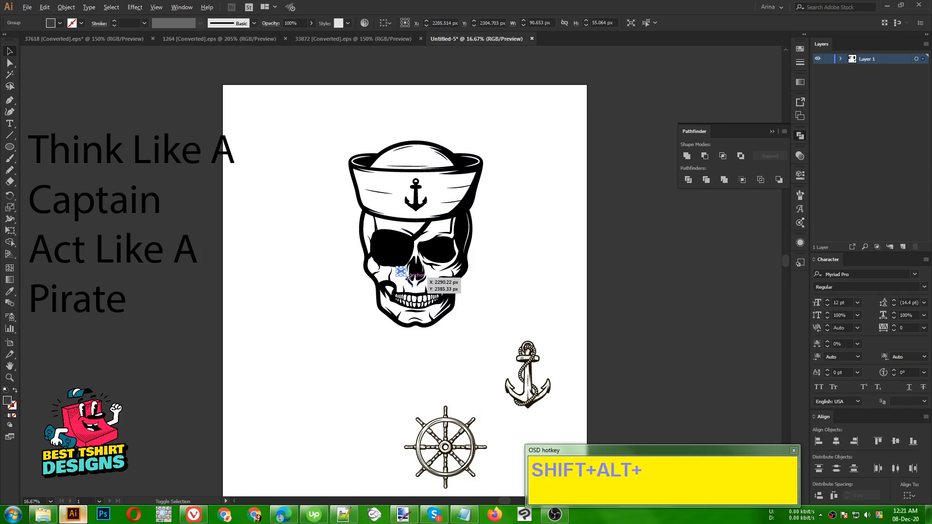
# Step: Enlarge the crossbones to about 2118 px wide, place them across the skull's jaw, and align both horizontally by their centres
pyautogui.moveTo(407, 274); pyautogui.dragTo(483, 333)
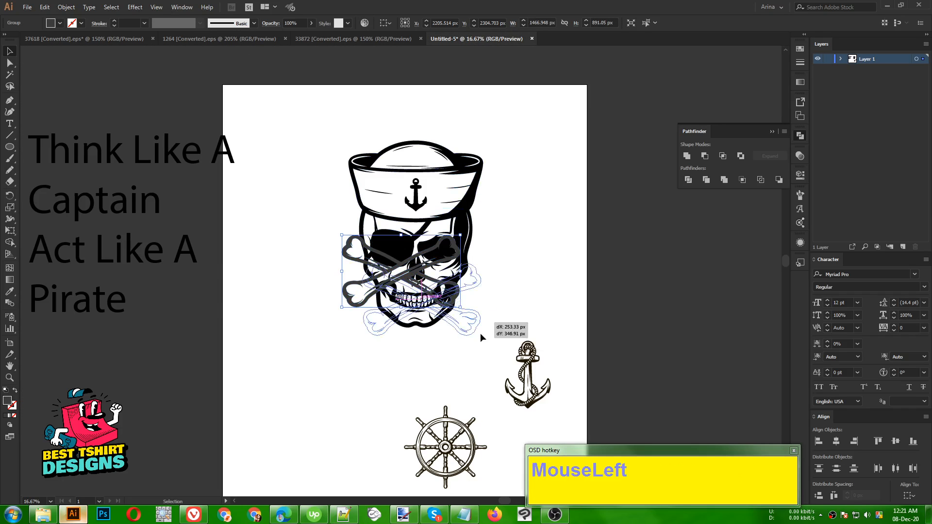
pyautogui.moveTo(454, 299); pyautogui.dragTo(416, 50)
pyautogui.click(417, 24)
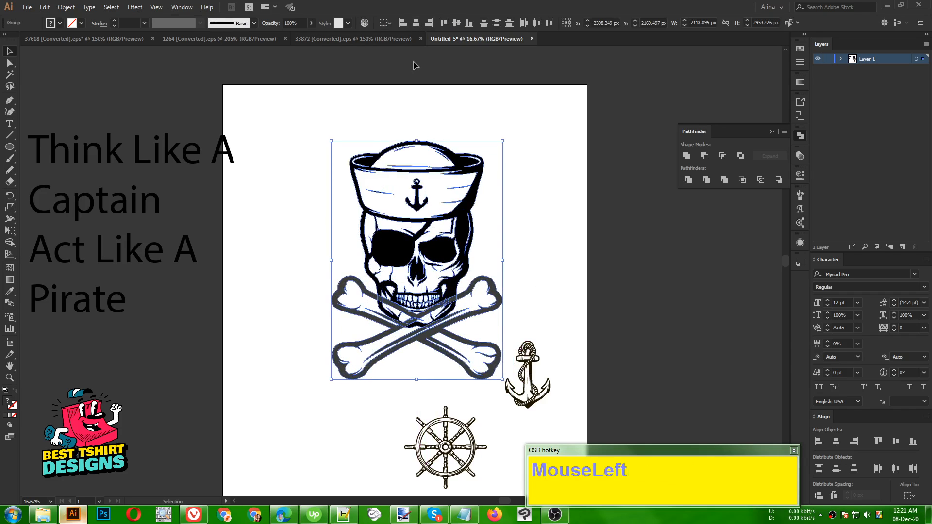
pyautogui.click(524, 188)
pyautogui.scroll(1, 514, 219)
pyautogui.scroll(-1, 164, 206)
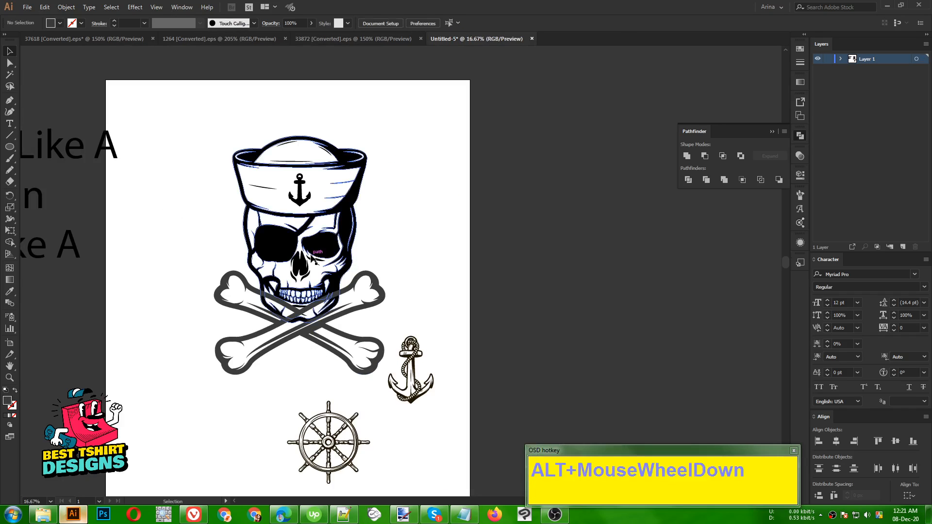
pyautogui.click(306, 277)
pyautogui.scroll(1, 299, 291)
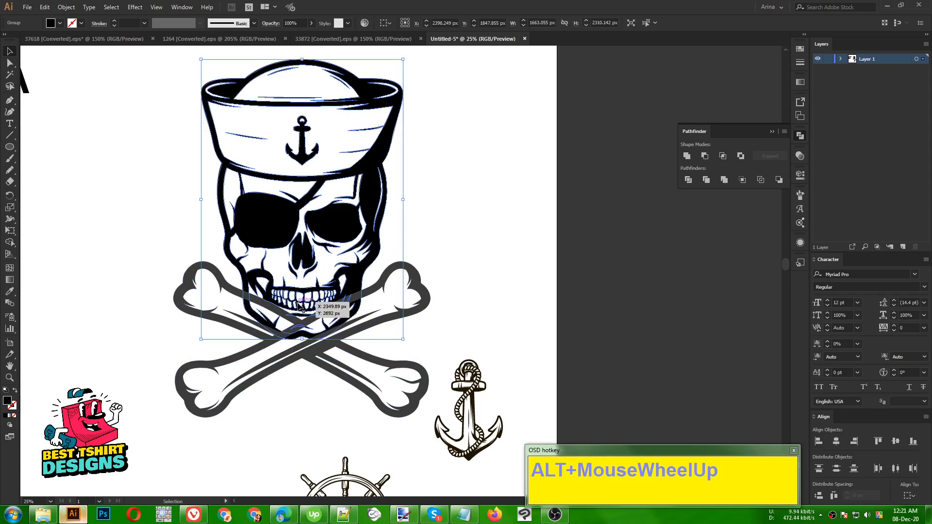
pyautogui.click(441, 211)
pyautogui.scroll(-2, 391, 210)
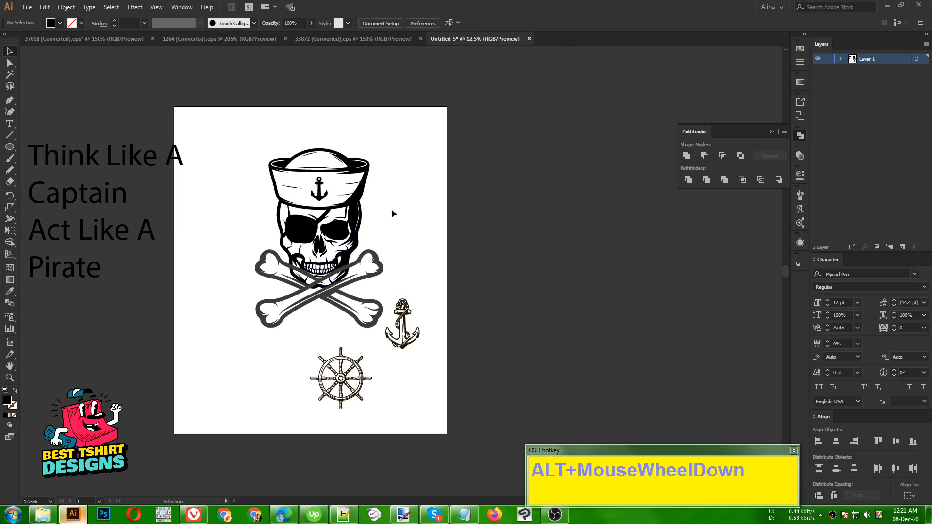
pyautogui.scroll(2, 331, 222)
# Step: Create a 10 px Offset Path of the skull and hat with miter joins, and cut the offset copy to the clipboard
pyautogui.click(277, 332)
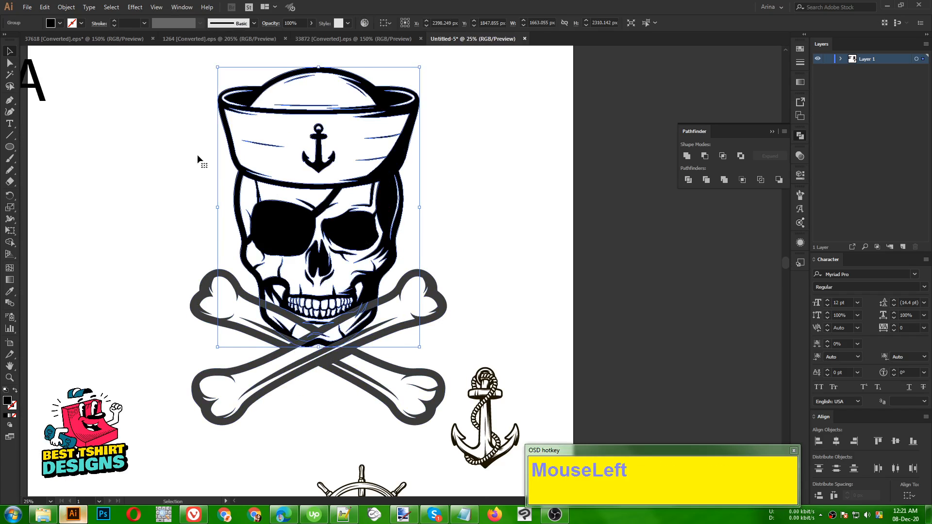
pyautogui.click(67, 8)
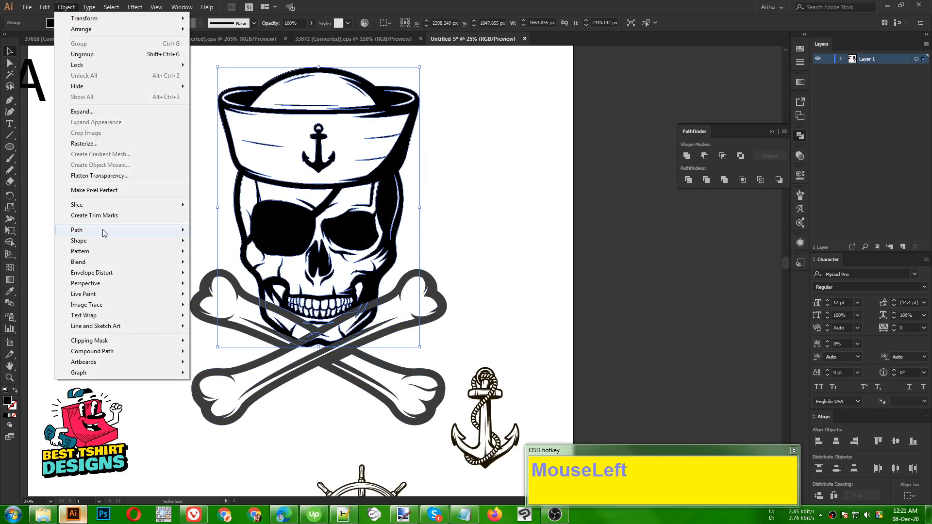
pyautogui.moveTo(103, 234)
pyautogui.click(242, 265)
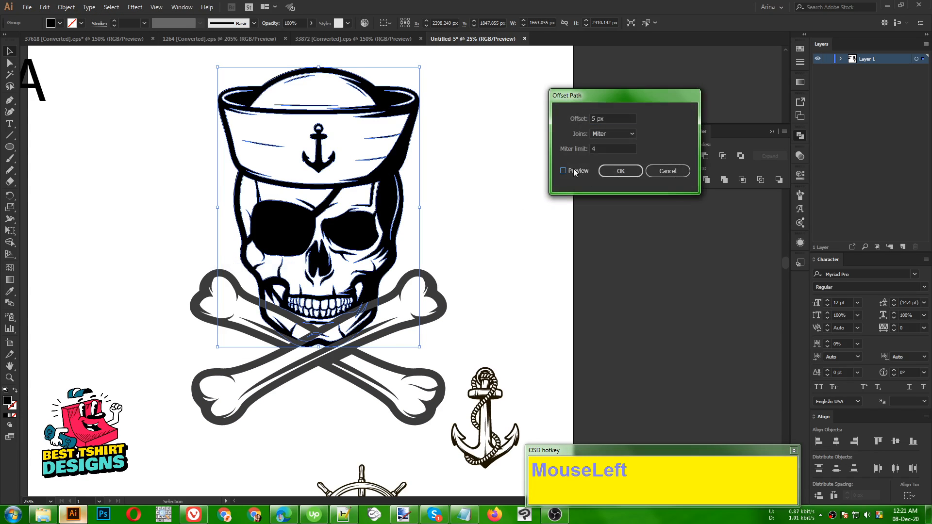
pyautogui.click(573, 169)
pyautogui.scroll(1, 605, 118)
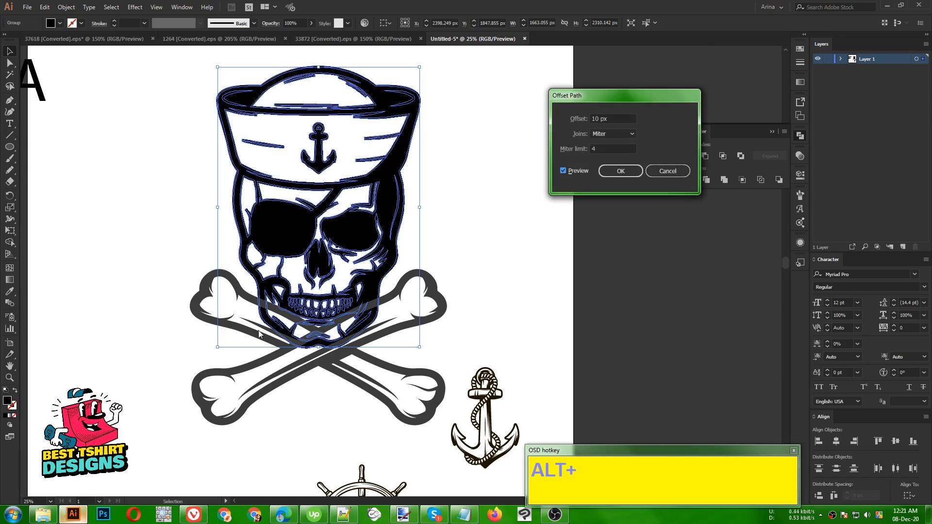
pyautogui.click(611, 171)
pyautogui.hotkey('ctrl', 'x')
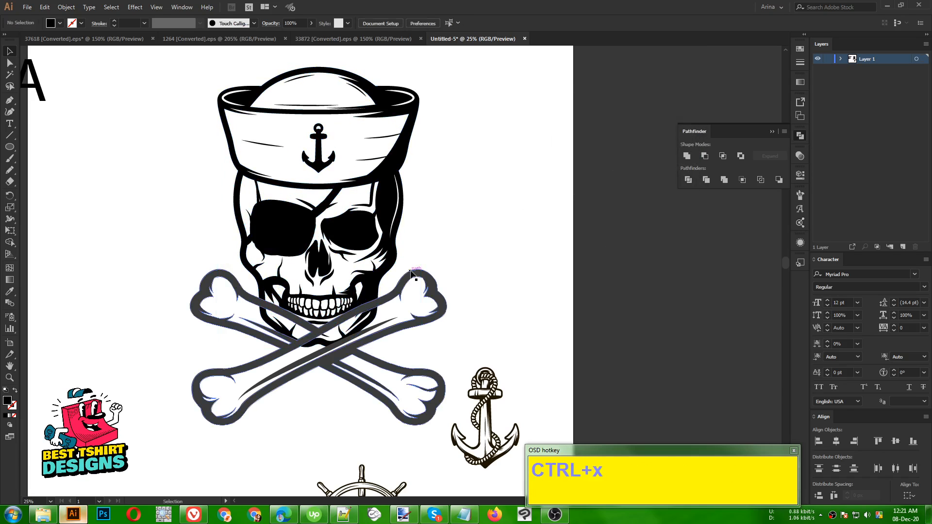
# Step: Add an opacity mask with Clip off to the crossbones and paste the cut skull outline in place inside the mask
pyautogui.click(404, 315)
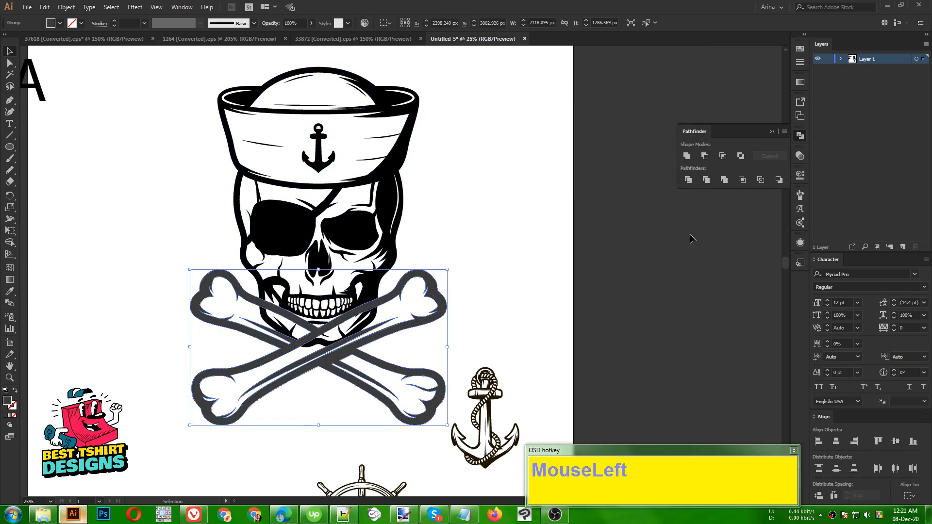
pyautogui.click(797, 157)
pyautogui.doubleClick(737, 195)
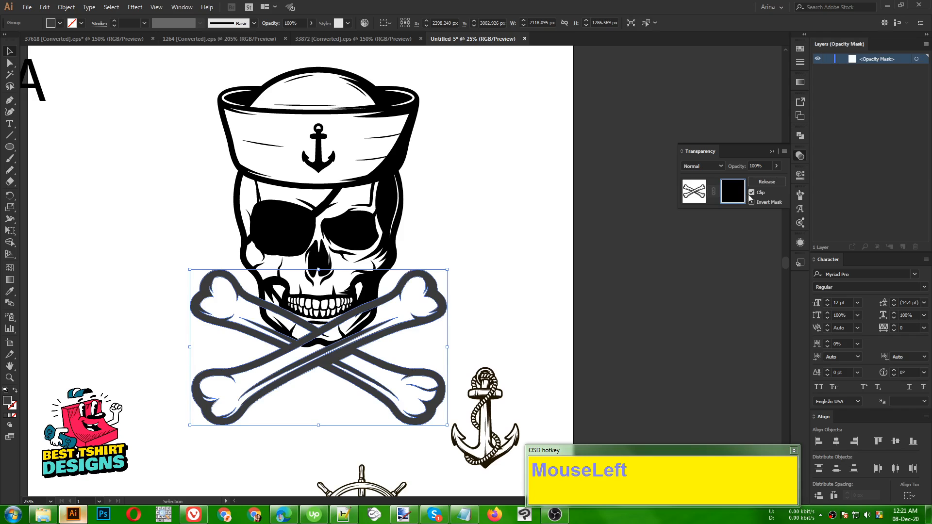
pyautogui.click(752, 193)
pyautogui.press('ctrl')
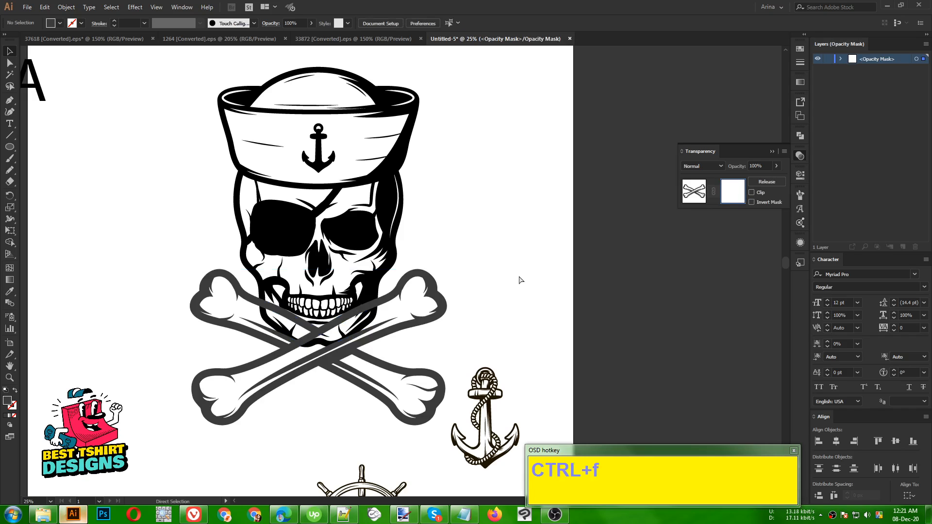
pyautogui.hotkey('ctrl', 'f')
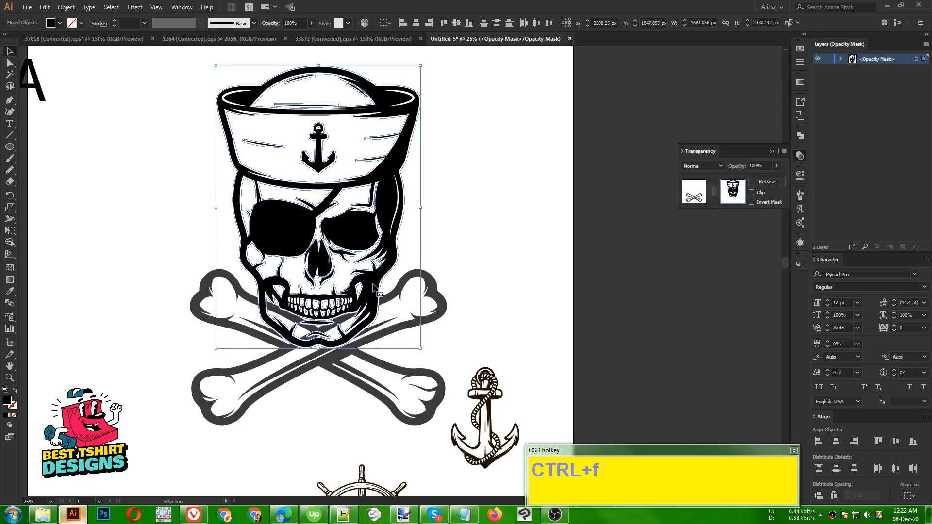
# Step: Merge the pasted skull outline with Pathfinder inside the mask, and return from mask editing to the crossbones artwork
pyautogui.click(800, 137)
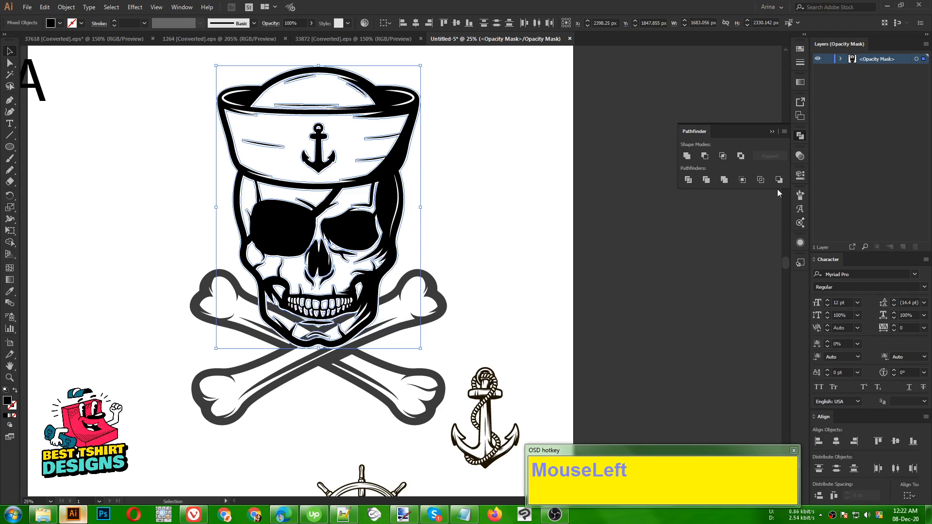
pyautogui.click(723, 180)
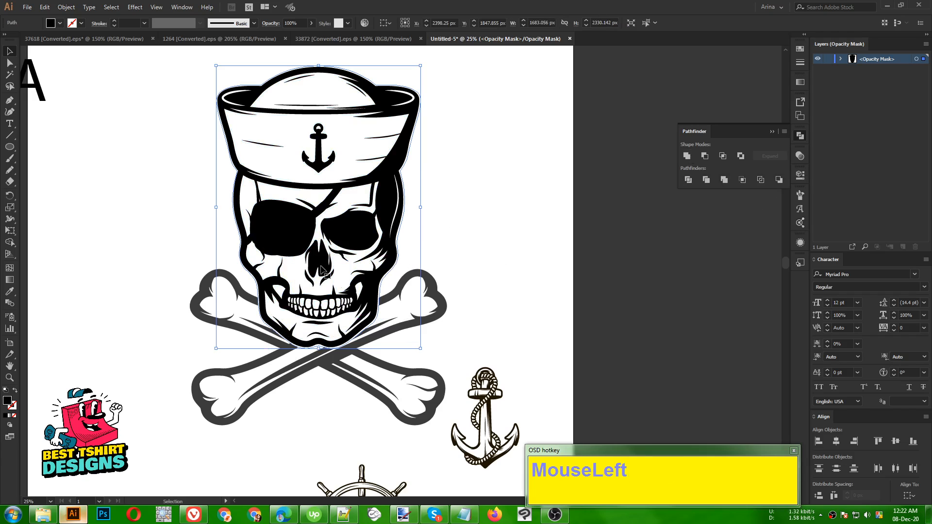
pyautogui.click(800, 157)
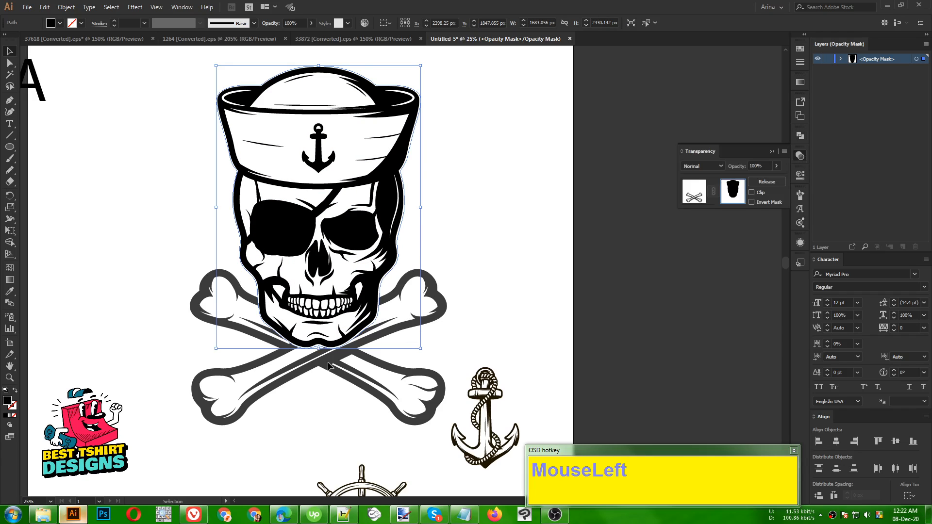
pyautogui.click(700, 203)
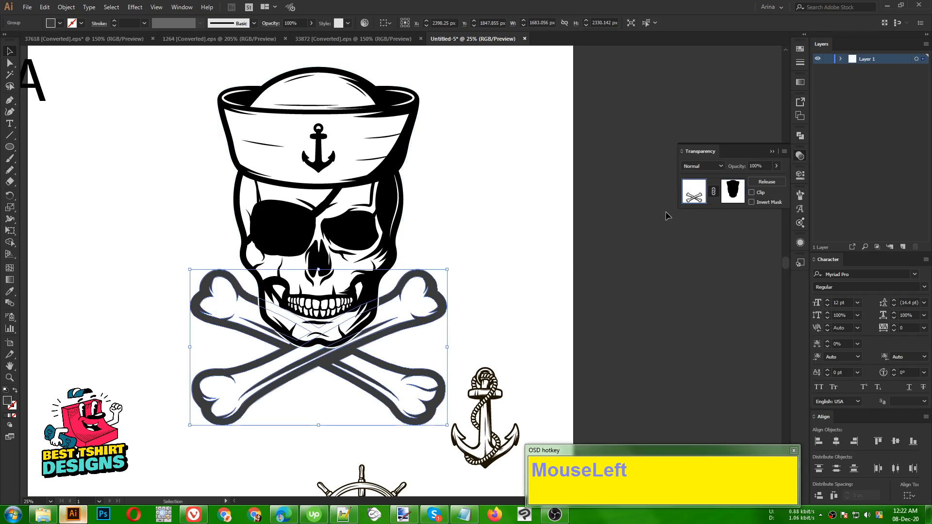
pyautogui.click(510, 275)
# Step: Recolour the crossbones by sampling the skull's black with the Eyedropper
pyautogui.click(445, 301)
pyautogui.press('i')
pyautogui.click(388, 233)
pyautogui.press('v')
pyautogui.click(475, 254)
# Step: Group the skull with the crossbones, scale the group to about 1623 px wide, and place it in the artboard's upper middle
pyautogui.scroll(-1, 476, 257)
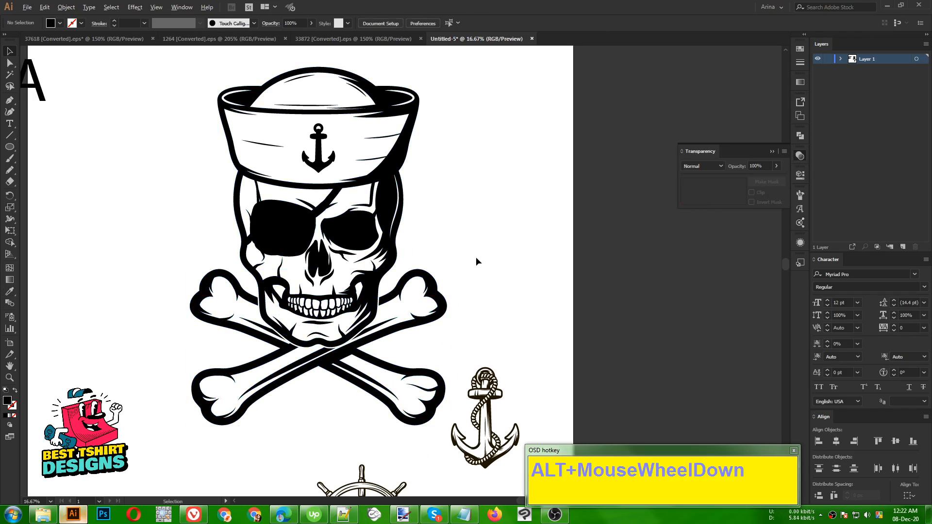
pyautogui.moveTo(260, 173); pyautogui.dragTo(426, 369)
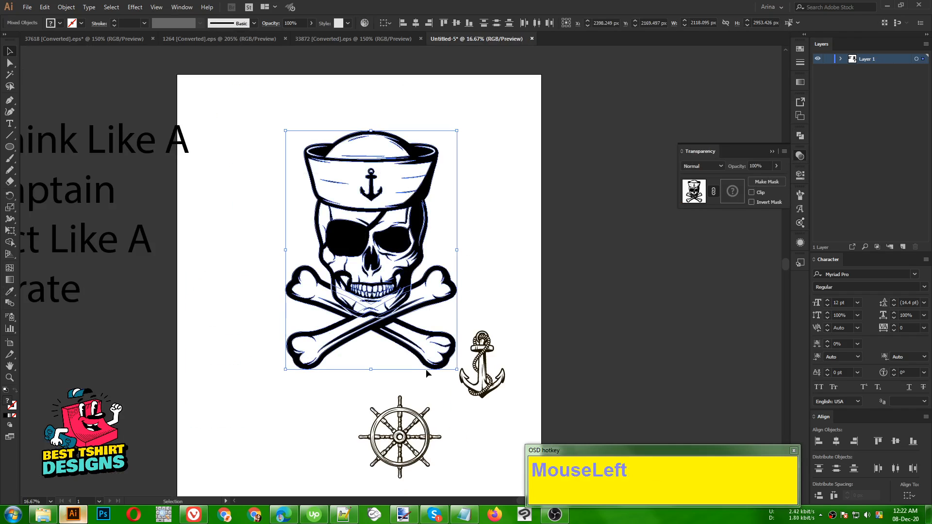
pyautogui.hotkey('ctrl', 'g')
pyautogui.keyDown('shift'); pyautogui.click(456, 252); pyautogui.keyUp('shift')
pyautogui.moveTo(456, 252); pyautogui.dragTo(416, 252)
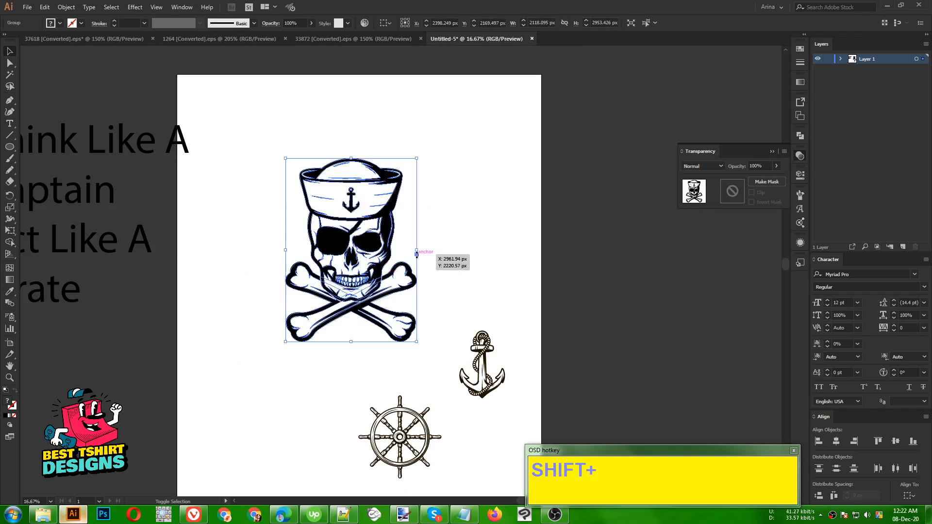
pyautogui.moveTo(345, 256); pyautogui.dragTo(331, 229)
pyautogui.click(441, 235)
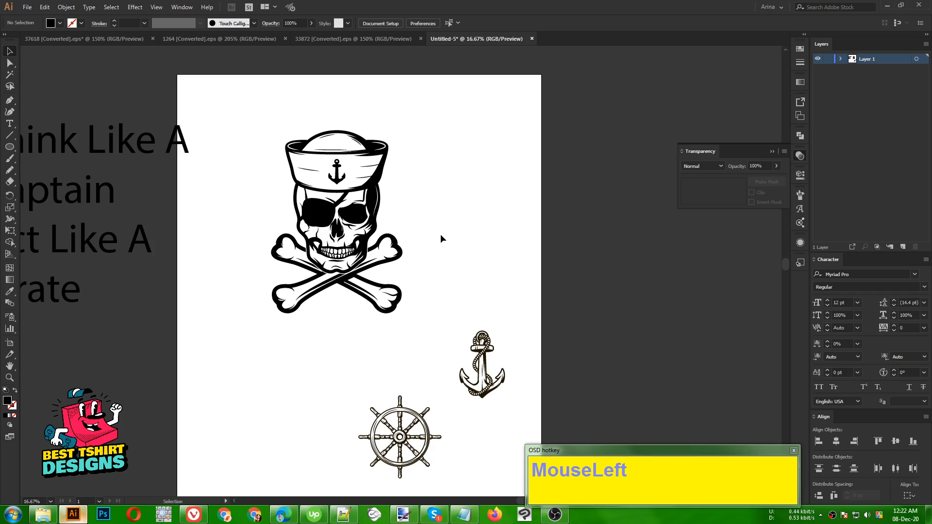
# Step: Move the ship's wheel over the skull group and enlarge it proportionally to about 2291 px wide
pyautogui.scroll(-1, 441, 238)
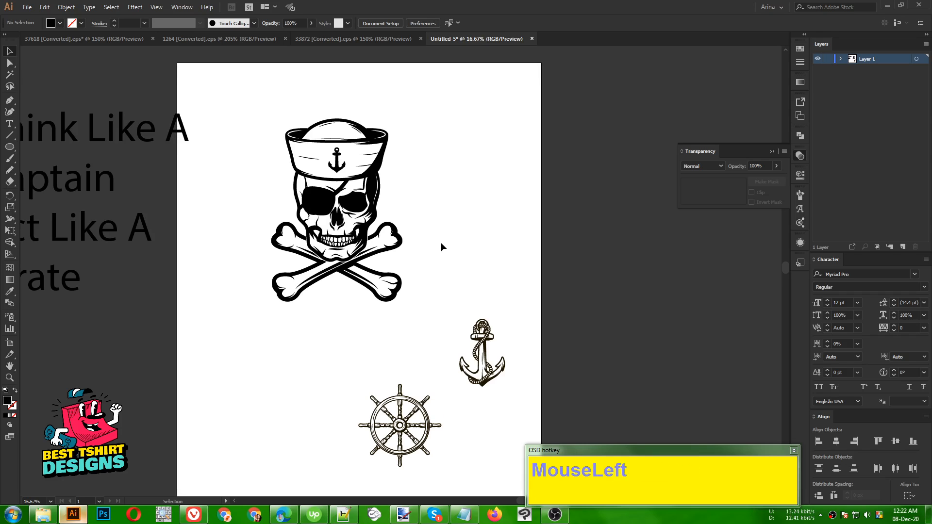
pyautogui.moveTo(404, 429); pyautogui.dragTo(508, 220)
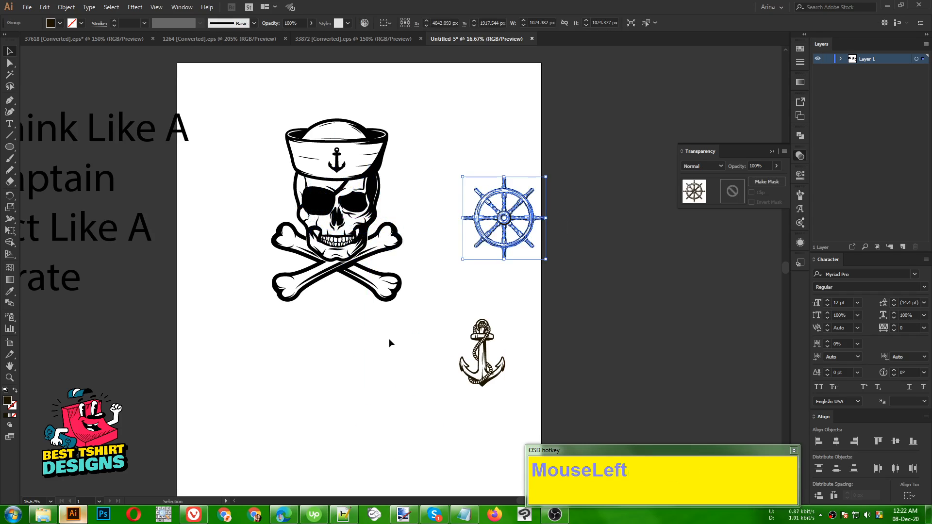
pyautogui.click(287, 177)
pyautogui.press('ctrl')
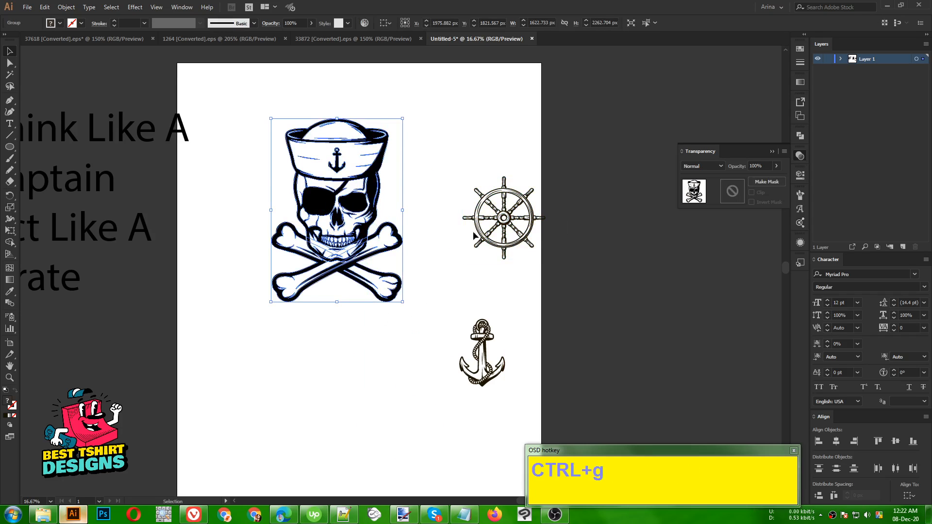
pyautogui.moveTo(513, 227); pyautogui.dragTo(433, 213)
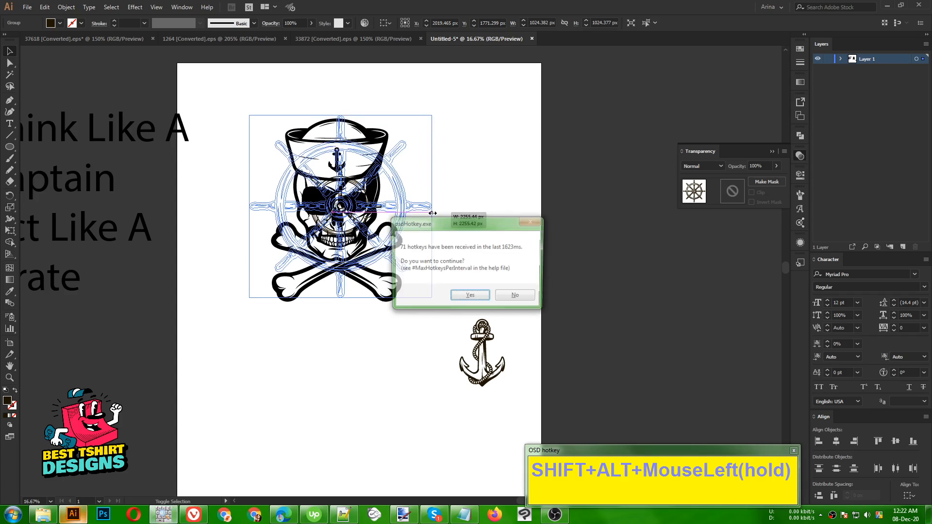
pyautogui.click(468, 296)
# Step: Align the ship's wheel and the skull group by their horizontal and vertical centres
pyautogui.moveTo(476, 256); pyautogui.dragTo(246, 141)
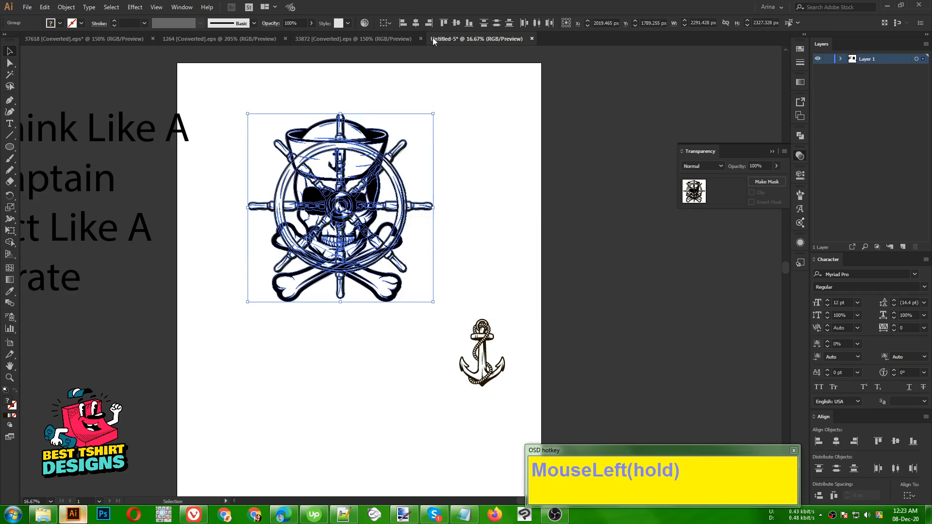
pyautogui.click(416, 23)
pyautogui.click(457, 23)
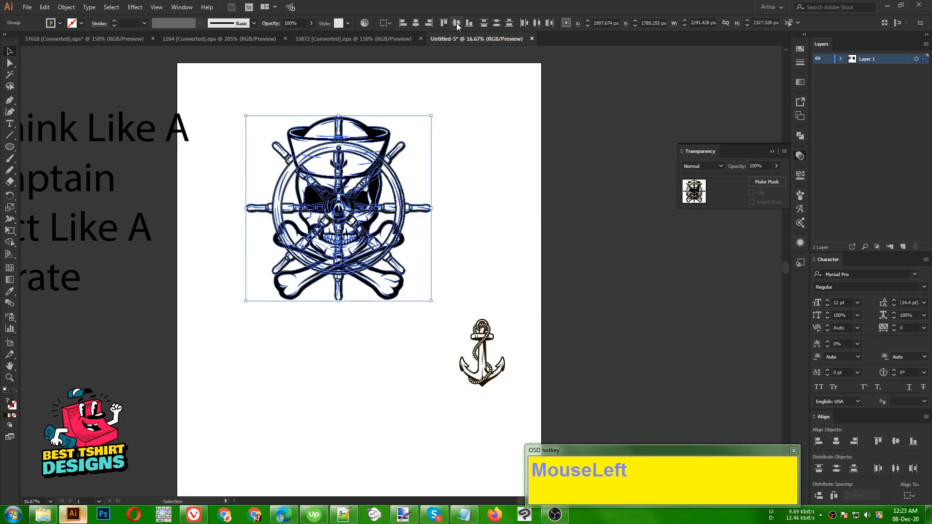
pyautogui.click(391, 93)
# Step: Nudge the skull group down about 79 px so the wheel's uppermost handle extends above the hat
pyautogui.scroll(1, 391, 93)
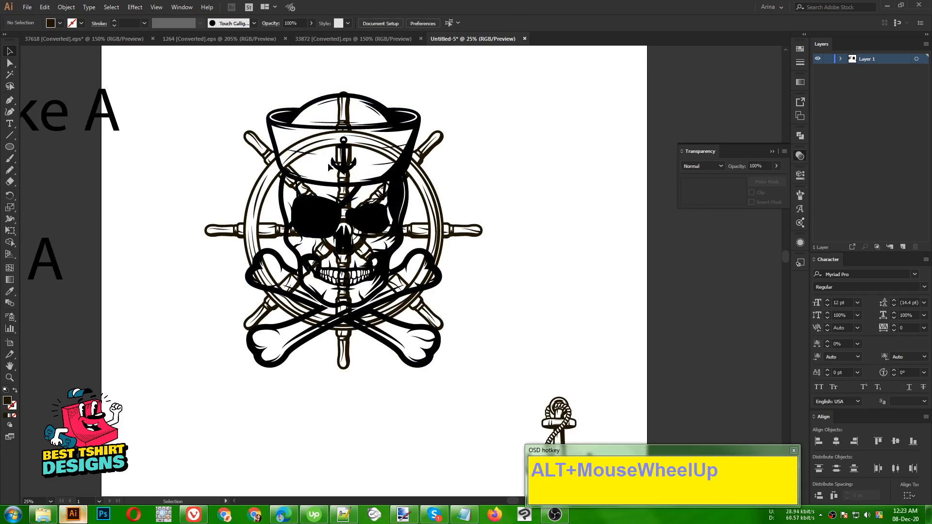
pyautogui.click(374, 140)
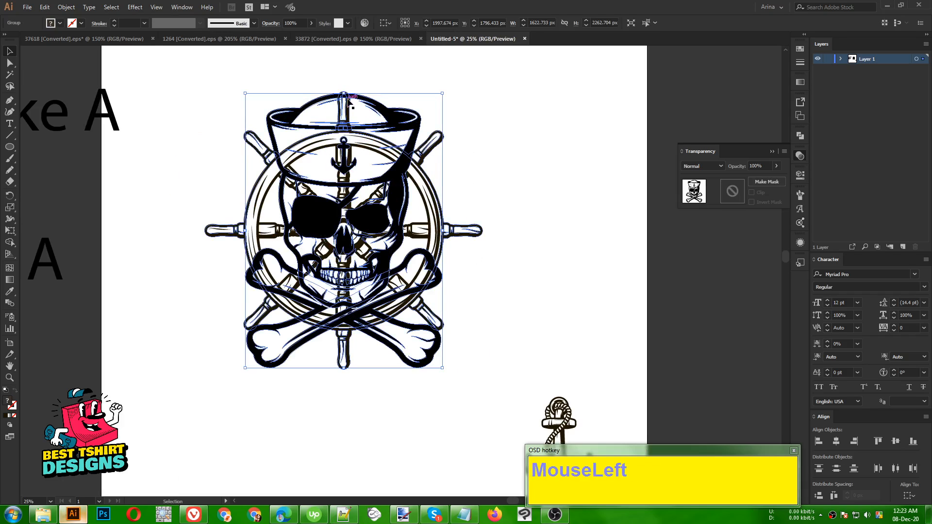
pyautogui.press('Down')
pyautogui.press('Down')
pyautogui.press('Down')
pyautogui.press('Down')
pyautogui.press('Down')
pyautogui.press('Down')
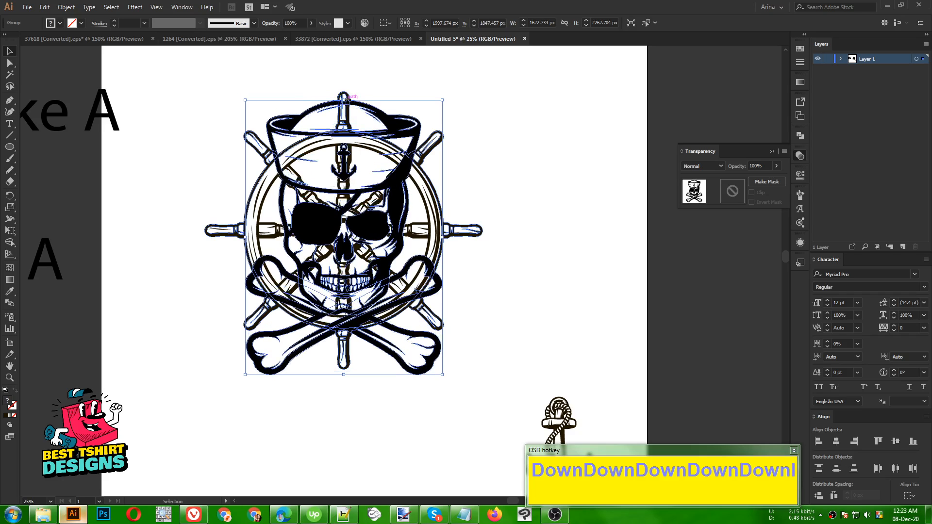
pyautogui.press('Down')
pyautogui.press('Down')
pyautogui.press('Down')
pyautogui.press('Down')
pyautogui.press('Down')
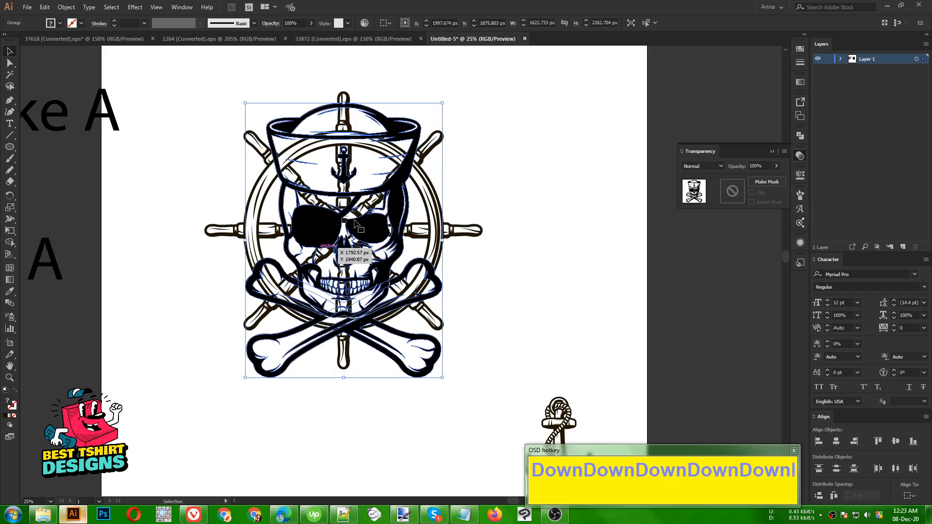
# Step: Create a 10 px Offset Path of the skull group with miter joins, and cut the offset copy to the clipboard
pyautogui.scroll(1, 380, 160)
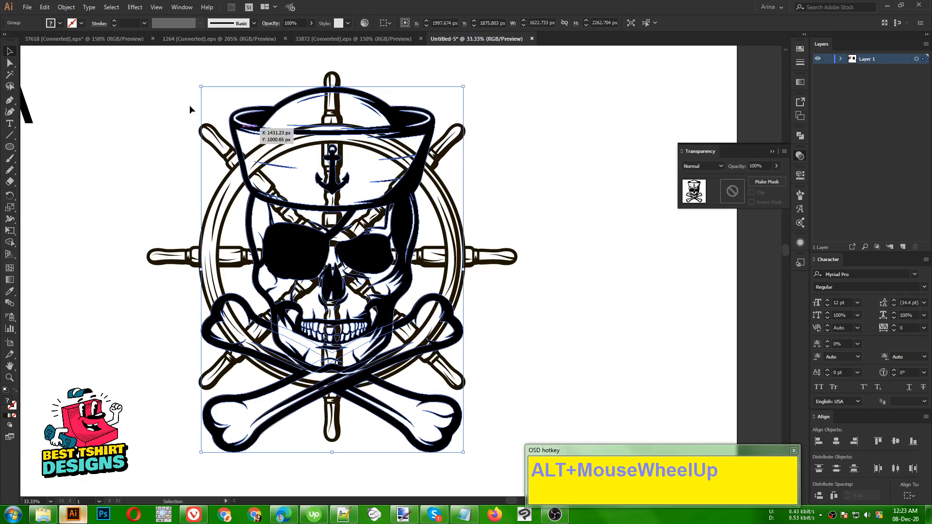
pyautogui.click(66, 7)
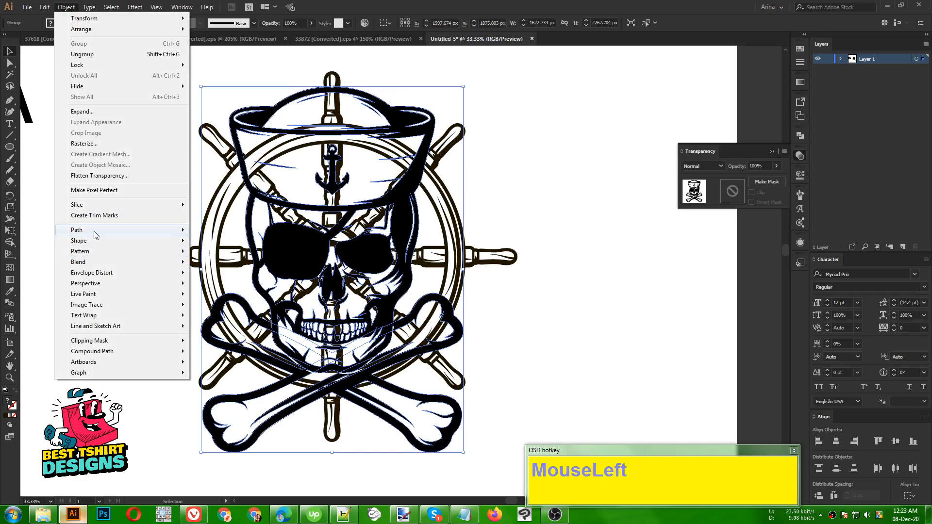
pyautogui.moveTo(94, 231)
pyautogui.click(260, 264)
pyautogui.click(564, 171)
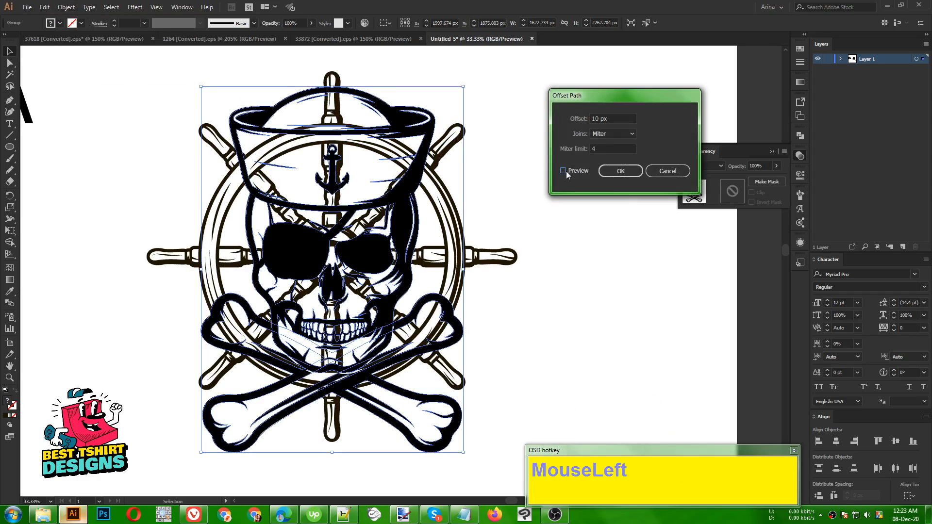
pyautogui.click(619, 171)
pyautogui.hotkey('ctrl', 'x')
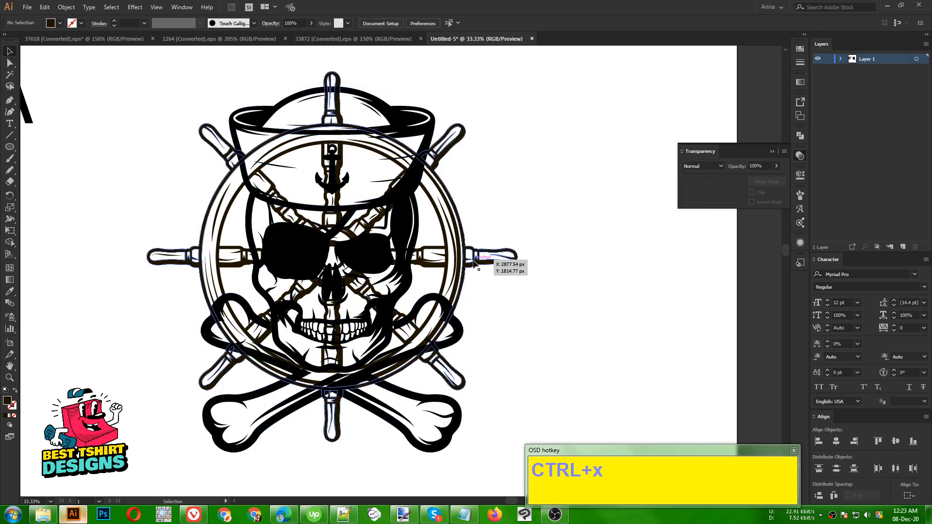
# Step: Add an opacity mask with Clip off to the ship's wheel and paste the cut skull-and-crossbones outline in place inside the mask
pyautogui.click(475, 263)
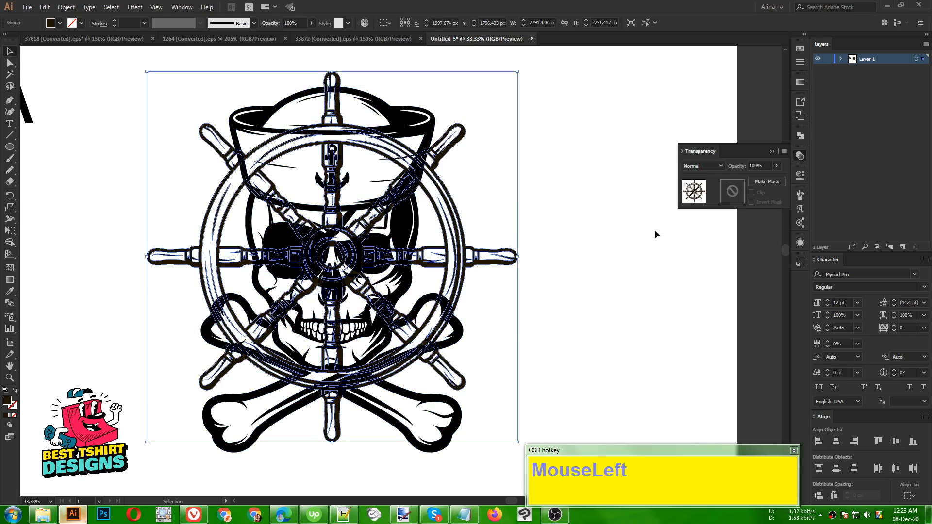
pyautogui.click(737, 192)
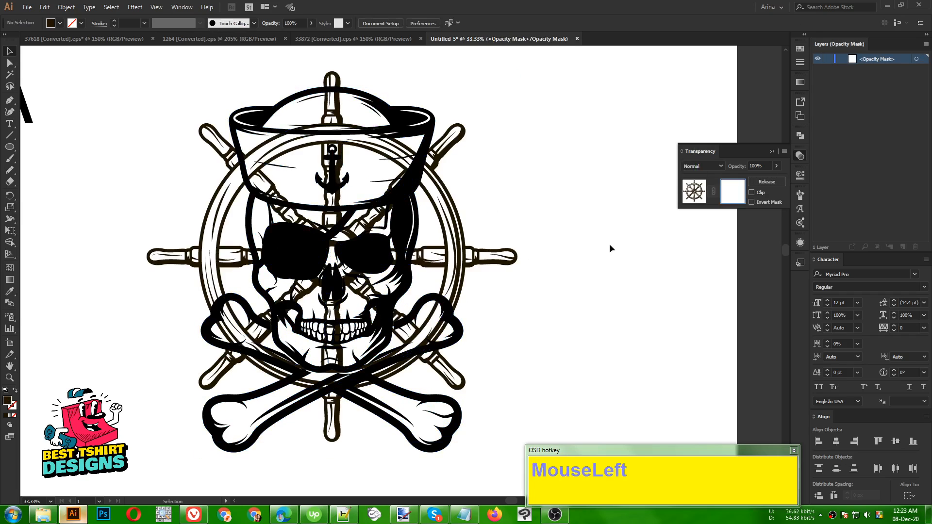
pyautogui.hotkey('ctrl', 'f')
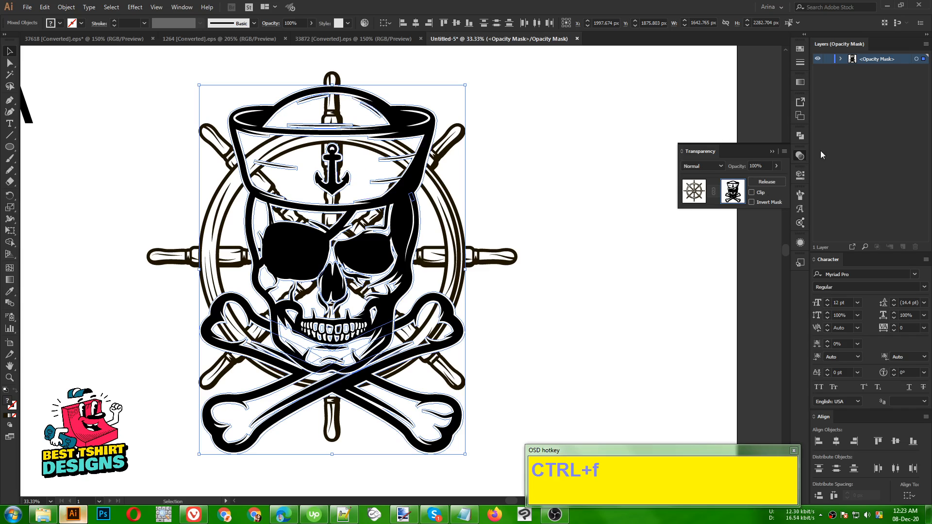
# Step: Merge the outline with Pathfinder inside the wheel's mask, and return from mask editing to the artwork
pyautogui.click(800, 137)
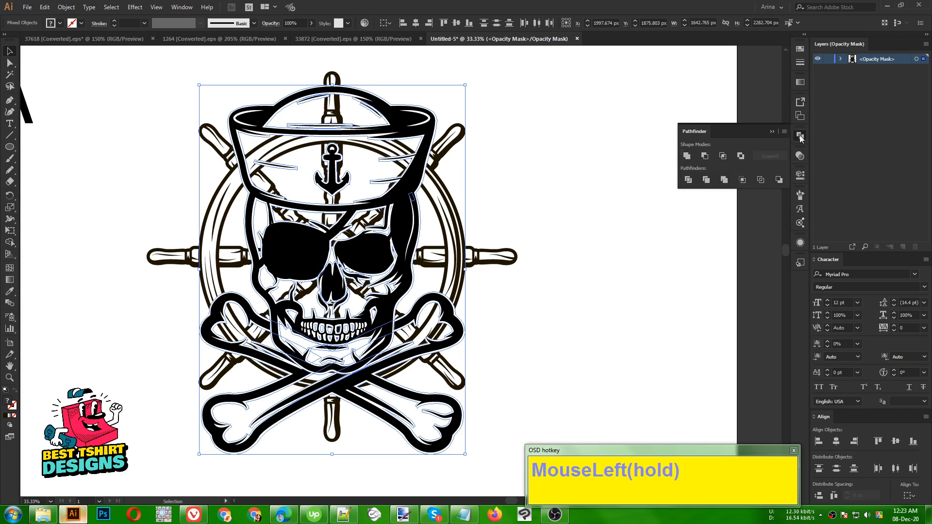
pyautogui.click(724, 181)
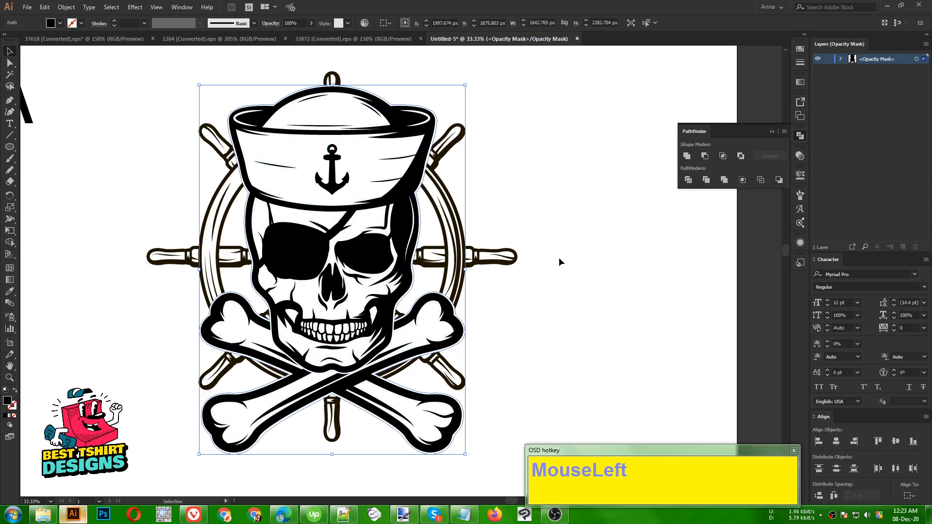
pyautogui.click(800, 156)
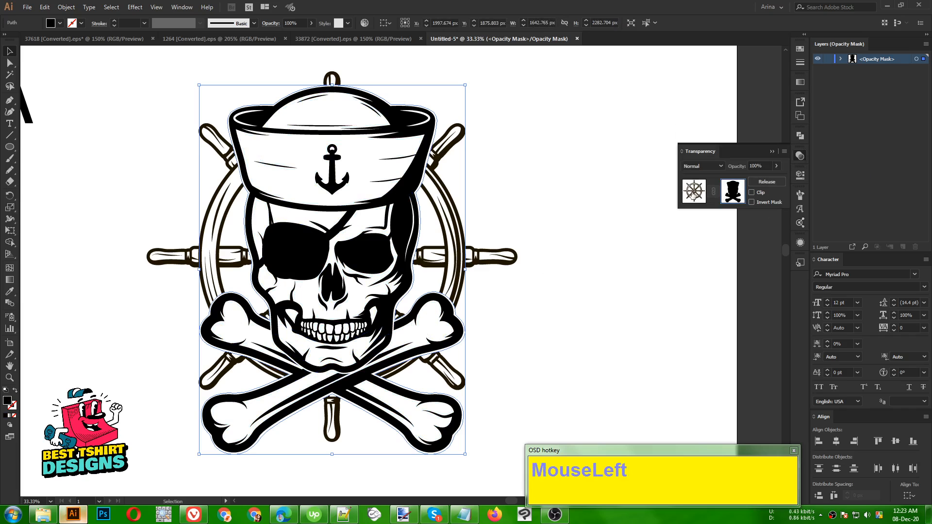
pyautogui.click(693, 195)
pyautogui.click(588, 220)
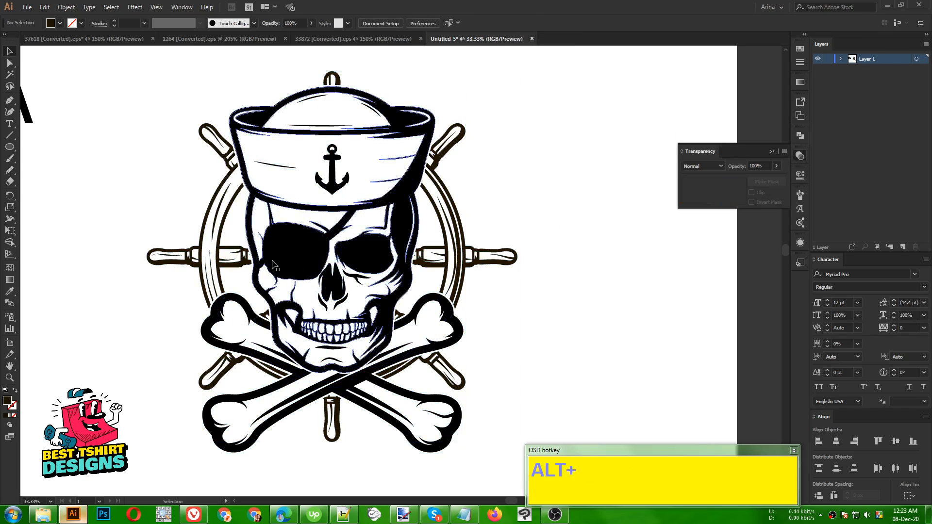
# Step: Group the ship's wheel with the skull and crossbones into one emblem
pyautogui.scroll(-1, 272, 261)
pyautogui.scroll(-1, 458, 191)
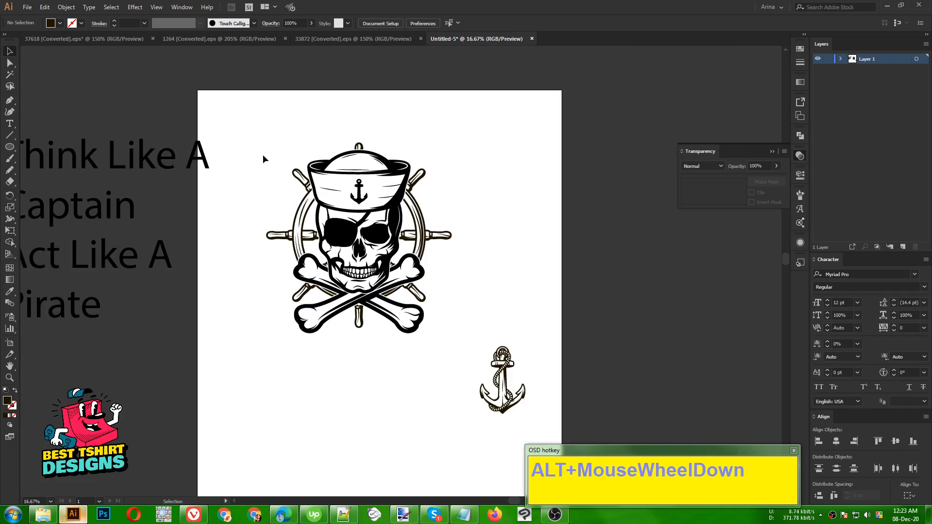
pyautogui.moveTo(263, 155); pyautogui.dragTo(457, 333)
pyautogui.hotkey('ctrl', 'g')
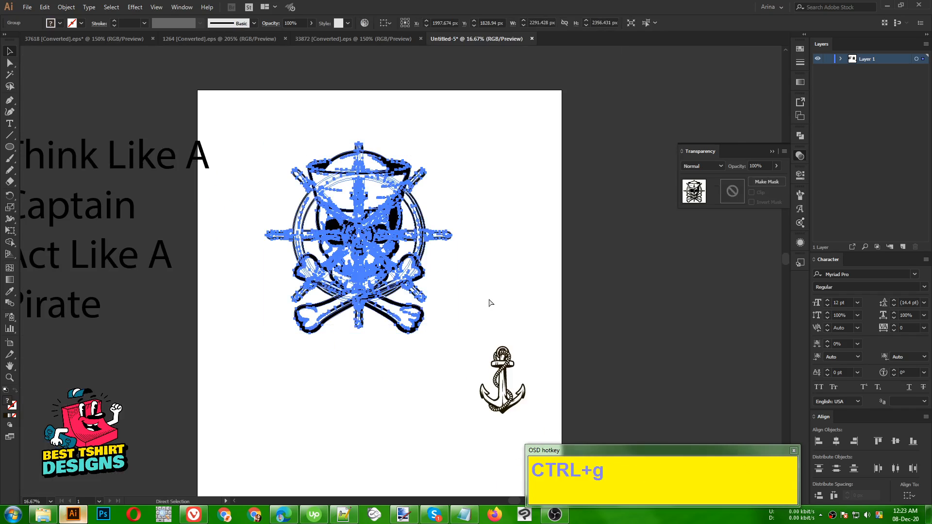
pyautogui.click(488, 298)
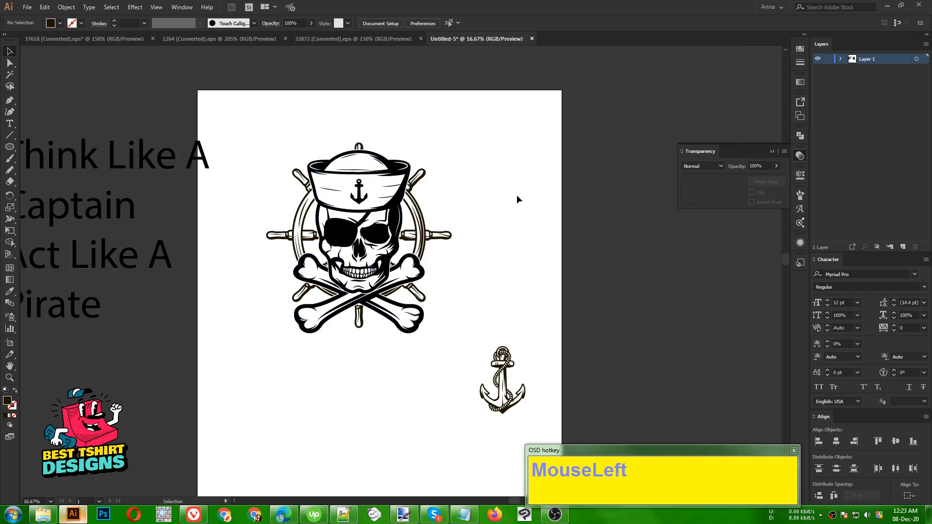
pyautogui.moveTo(450, 125); pyautogui.dragTo(300, 233)
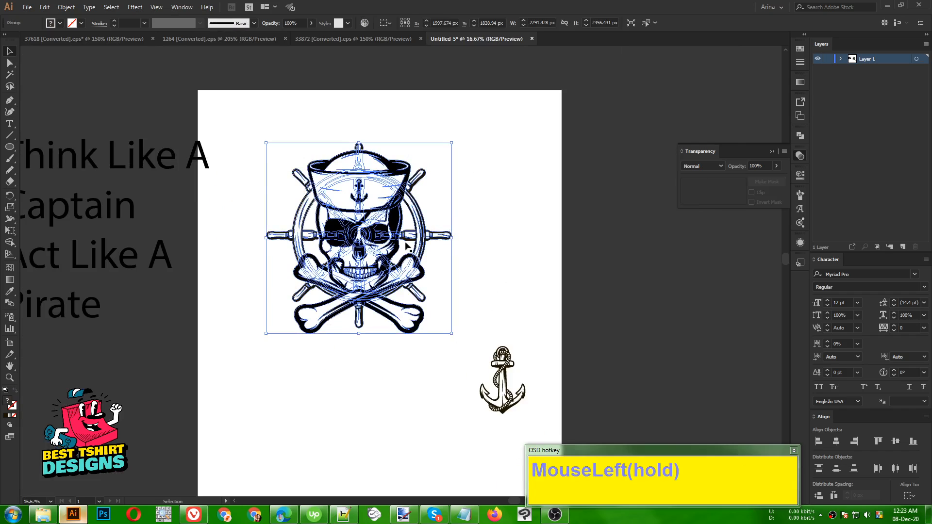
pyautogui.click(511, 175)
# Step: Look through the open source files, close 1264 [Converted].eps, and switch to 37618 [Converted].eps
pyautogui.click(338, 38)
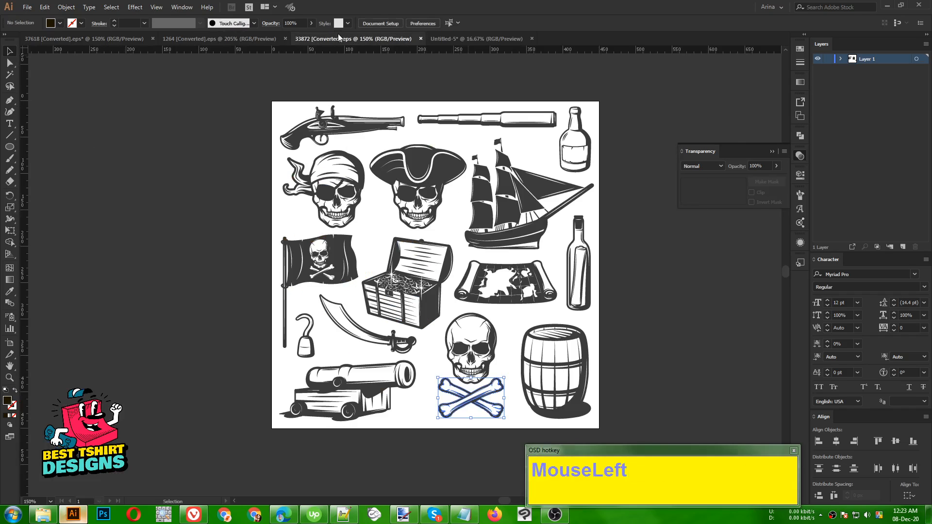
pyautogui.click(141, 174)
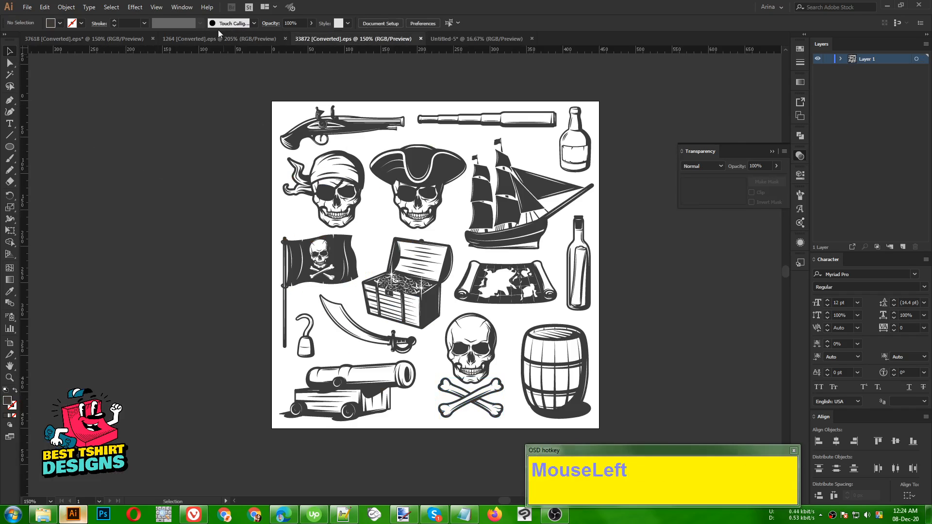
pyautogui.click(208, 38)
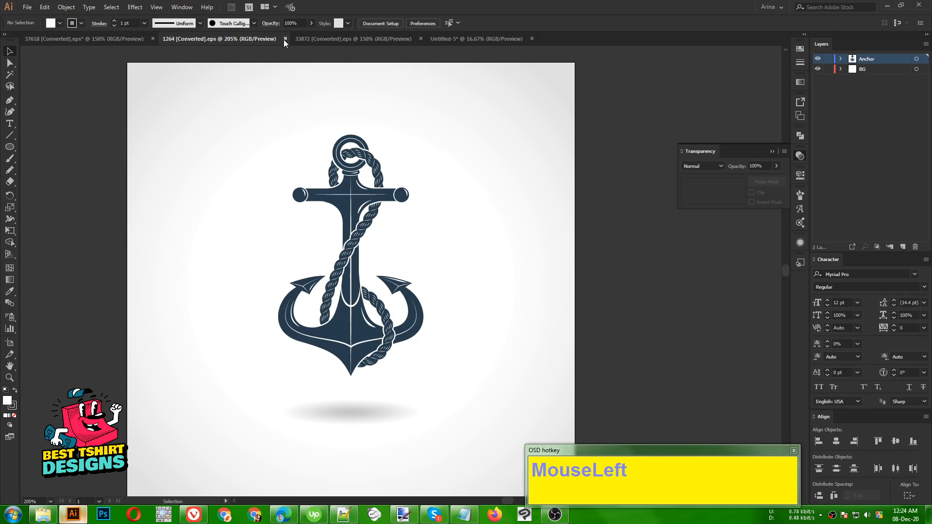
pyautogui.click(284, 39)
pyautogui.click(110, 40)
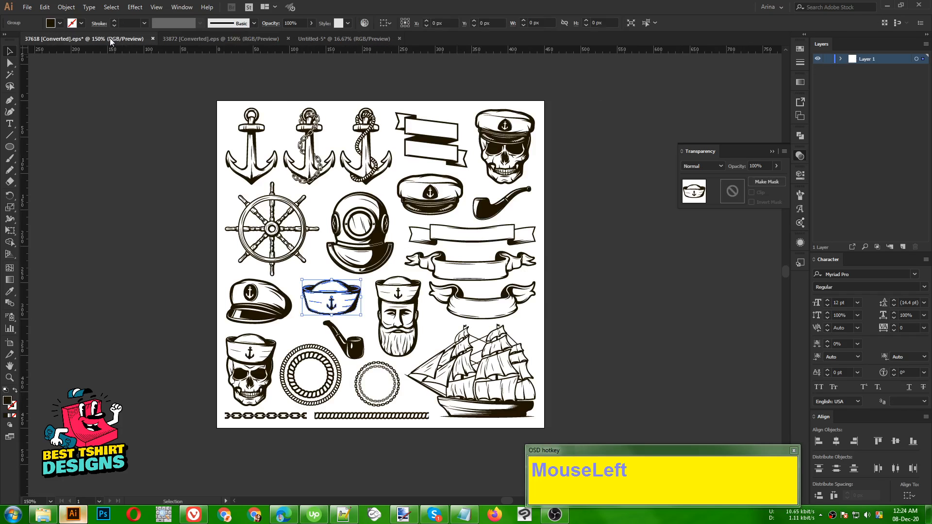
# Step: Copy the middle curled ribbon banner with forked ends from 37618 [Converted].eps and paste it into the Untitled-5 design
pyautogui.click(128, 205)
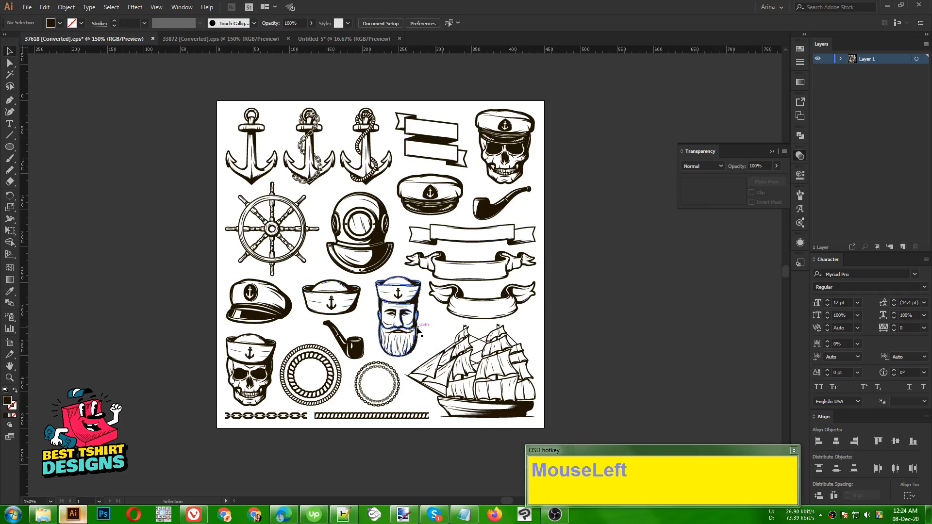
pyautogui.click(511, 277)
pyautogui.hotkey('ctrl', 'c')
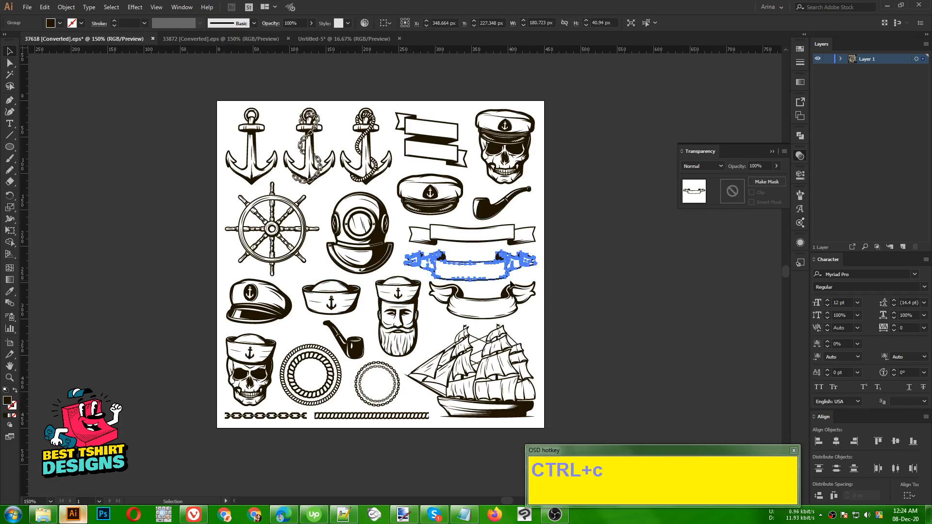
pyautogui.click(327, 43)
pyautogui.hotkey('ctrl', 'v')
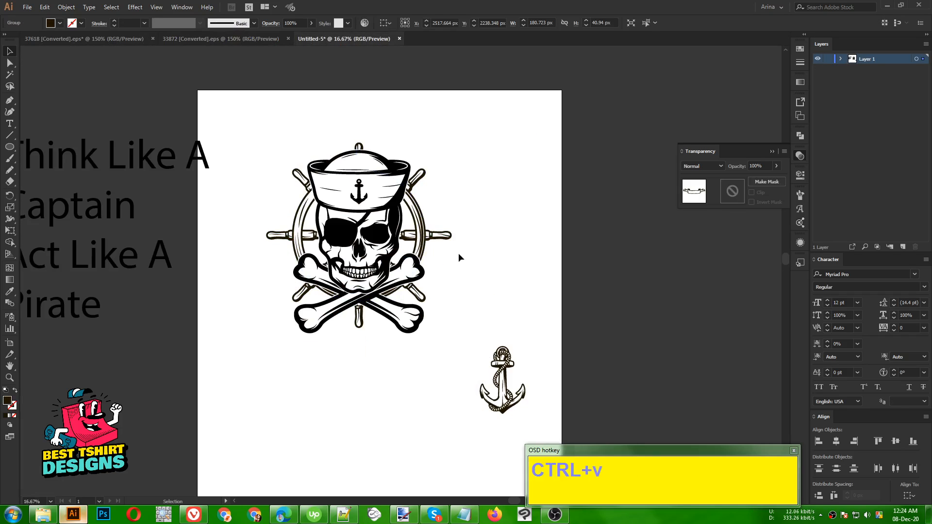
# Step: Scale the ribbon banner to about 2291 px wide, matching the ship's wheel, and position it over the top of the sailor hat
pyautogui.moveTo(410, 274); pyautogui.dragTo(298, 380)
pyautogui.moveTo(377, 370); pyautogui.dragTo(398, 159)
pyautogui.scroll(2, 362, 119)
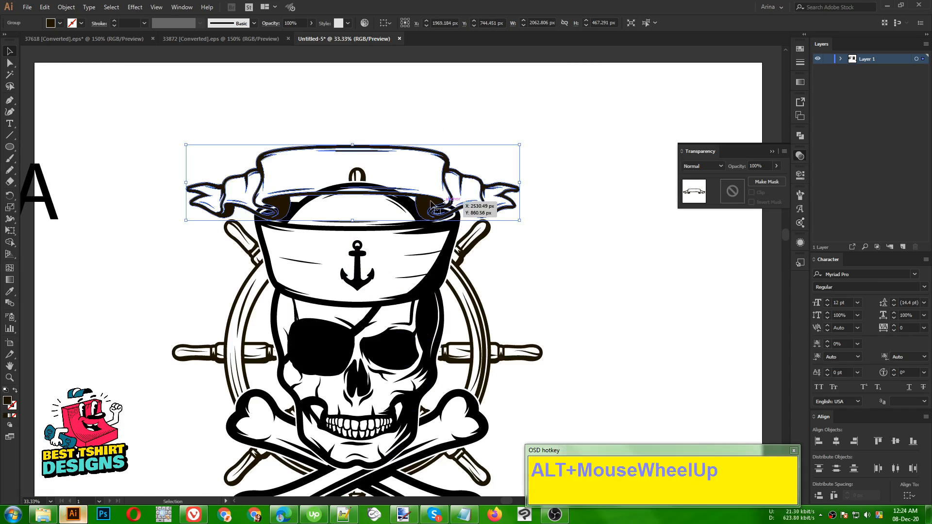
pyautogui.moveTo(528, 184); pyautogui.dragTo(543, 184)
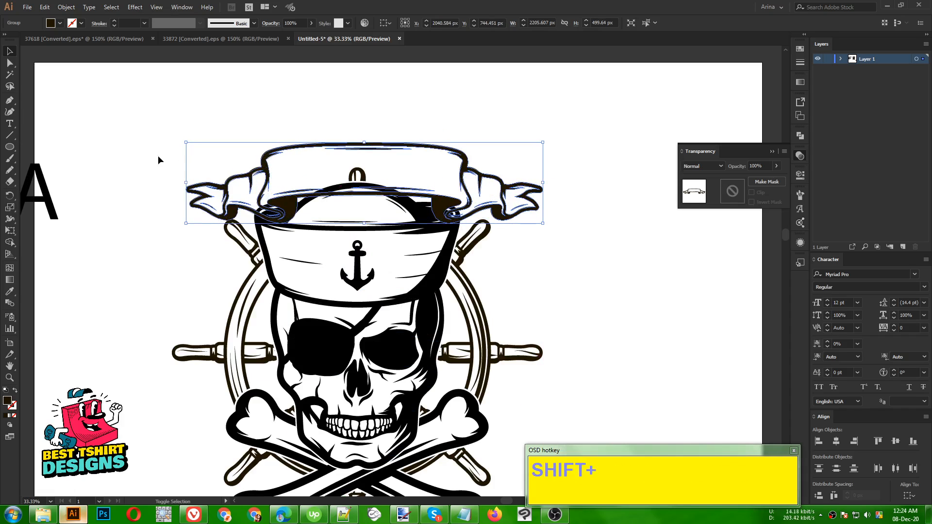
pyautogui.moveTo(185, 182); pyautogui.dragTo(171, 186)
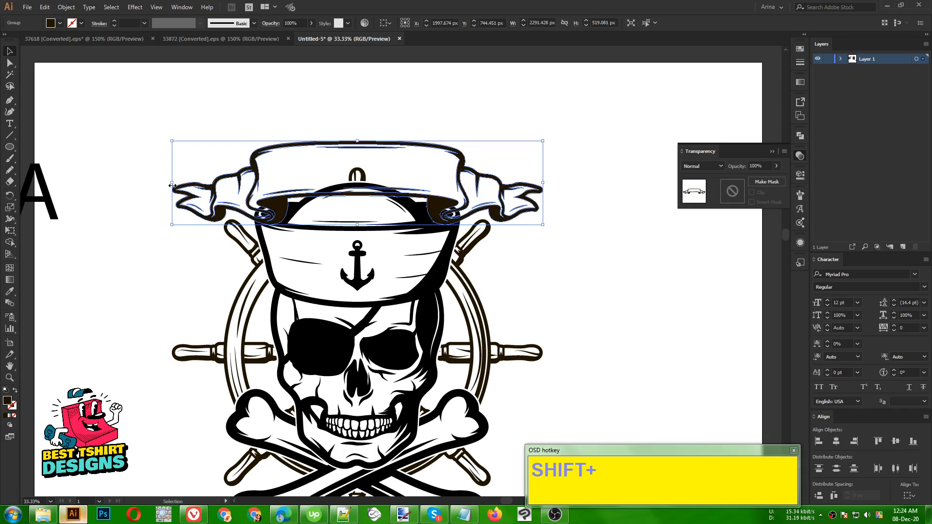
pyautogui.press('Down')
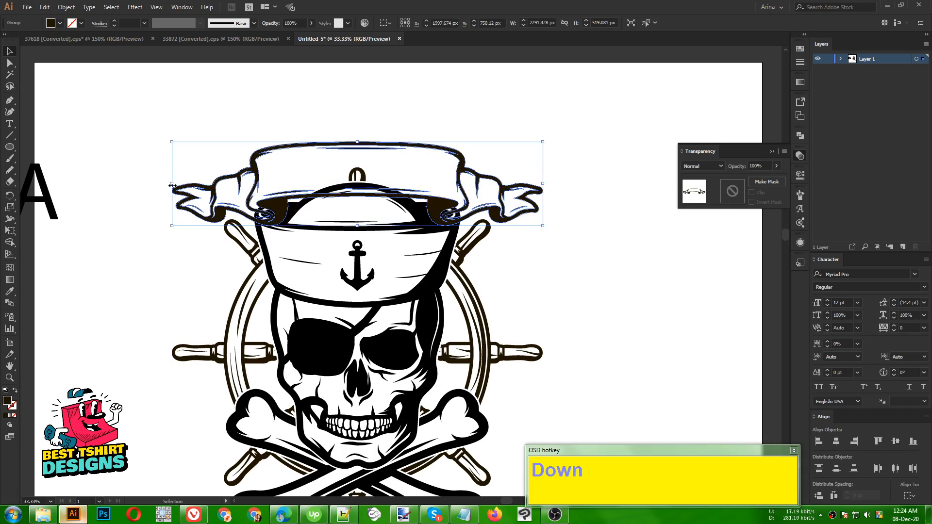
pyautogui.click(403, 106)
# Step: Nudge the ribbon banner up about 40 px so it overlaps less of the sailor hat
pyautogui.scroll(-1, 211, 172)
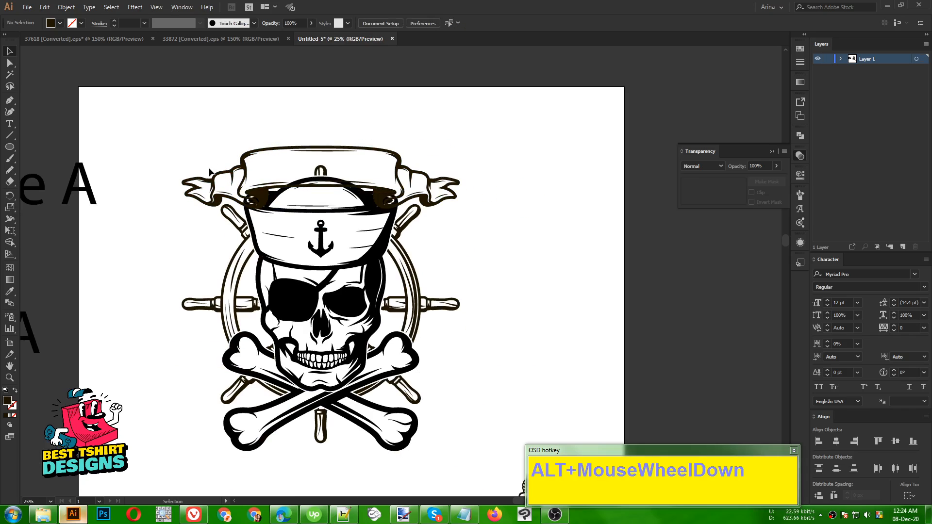
pyautogui.click(482, 235)
pyautogui.scroll(-1, 479, 234)
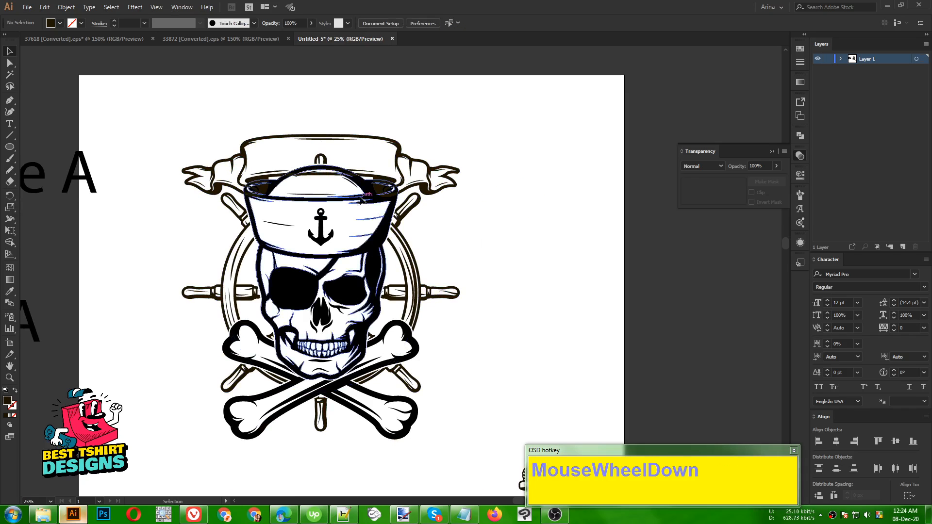
pyautogui.click(440, 238)
pyautogui.scroll(2, 318, 112)
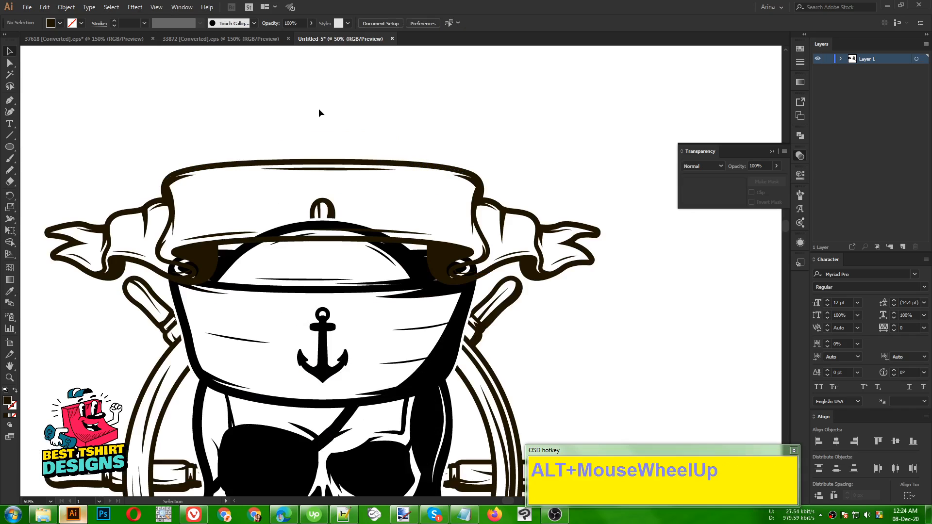
pyautogui.click(308, 112)
pyautogui.click(318, 162)
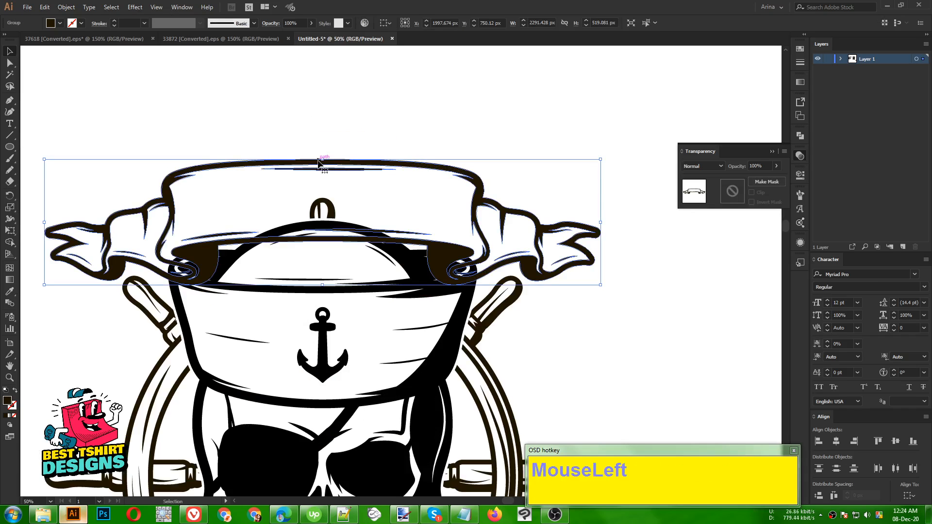
pyautogui.click(369, 139)
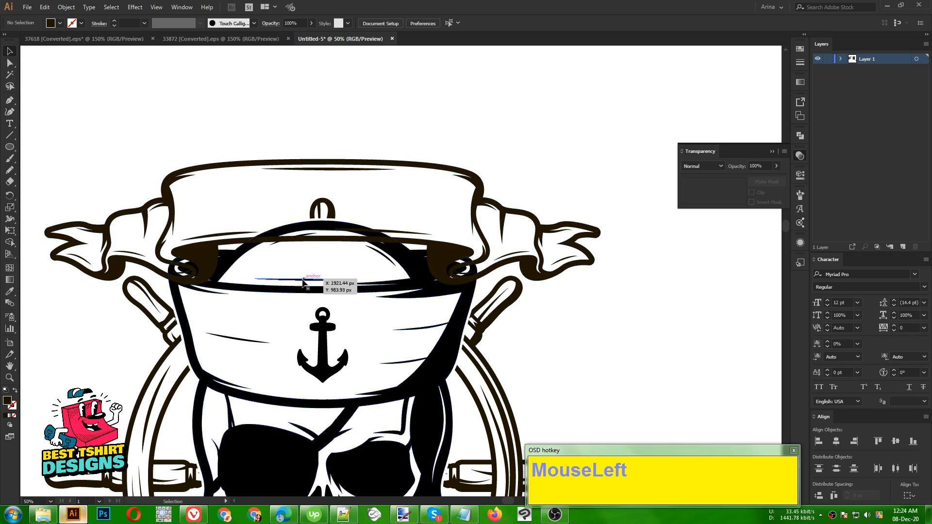
pyautogui.click(340, 166)
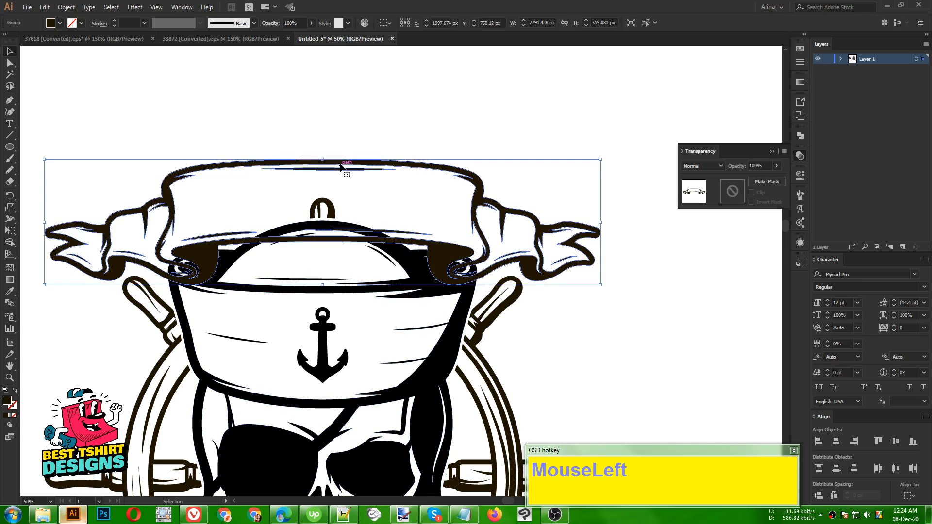
pyautogui.press('Up')
pyautogui.press('Up')
pyautogui.press('Up')
pyautogui.press('Up')
pyautogui.press('Up')
pyautogui.press('Up')
pyautogui.press('Up')
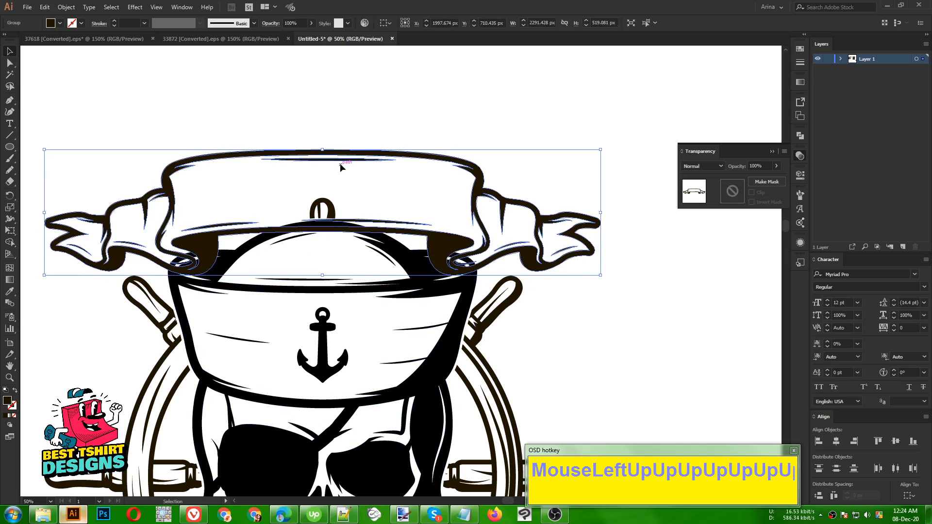
pyautogui.click(387, 113)
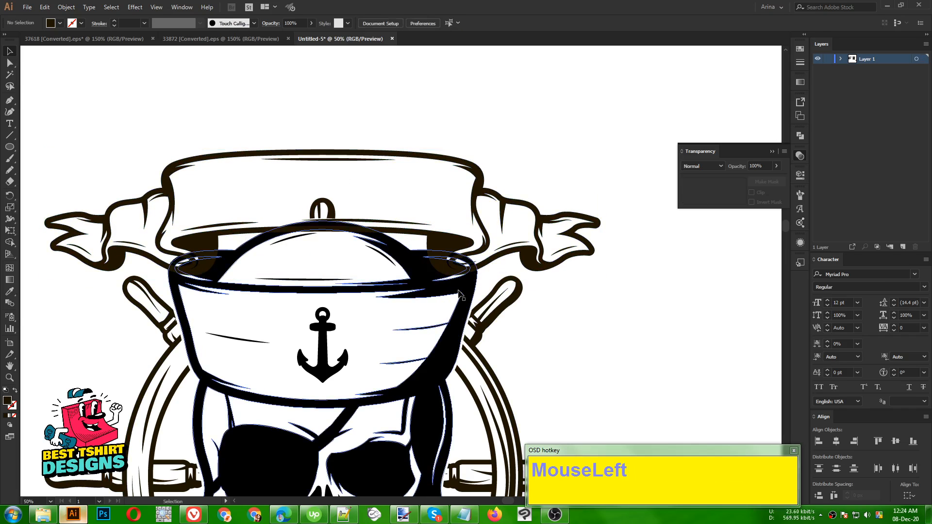
# Step: Create an Offset Path of the ribbon banner and cut the offset copy to the clipboard
pyautogui.click(298, 156)
pyautogui.click(66, 7)
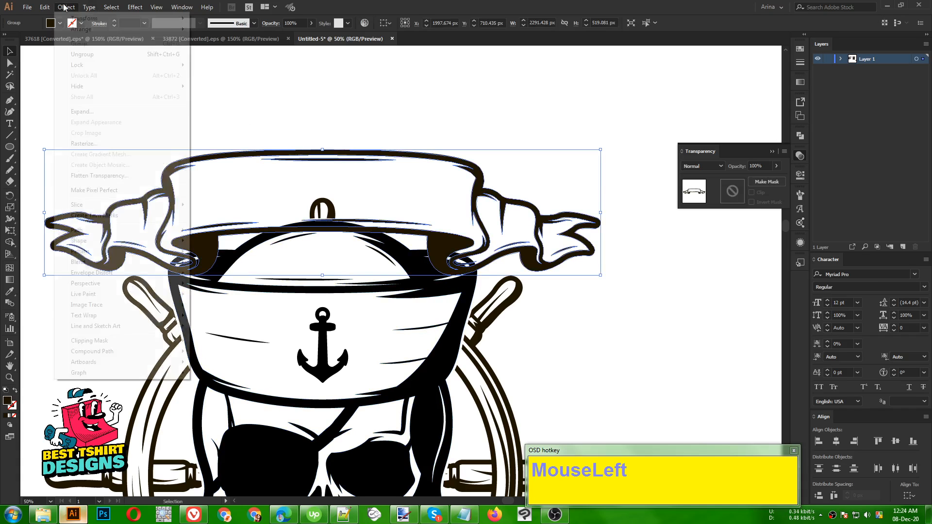
pyautogui.moveTo(84, 230)
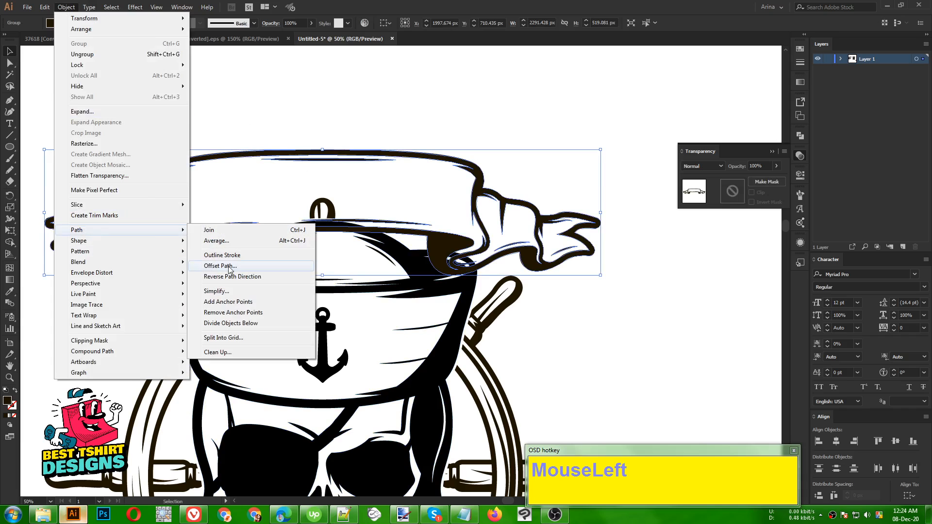
pyautogui.click(229, 266)
pyautogui.click(616, 170)
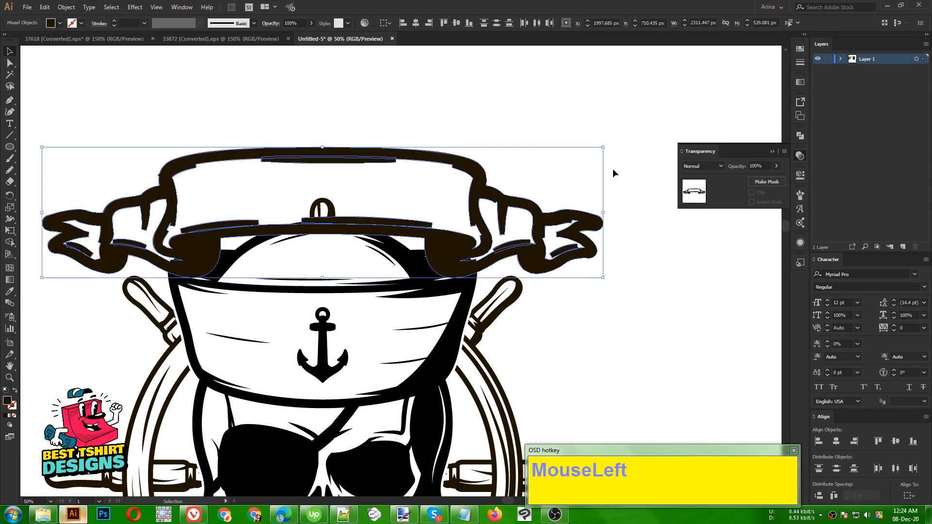
pyautogui.hotkey('ctrl', 'x')
# Step: Add an opacity mask with Clip off to the skull-and-wheel emblem and paste the cut banner outline in place inside the mask
pyautogui.click(398, 282)
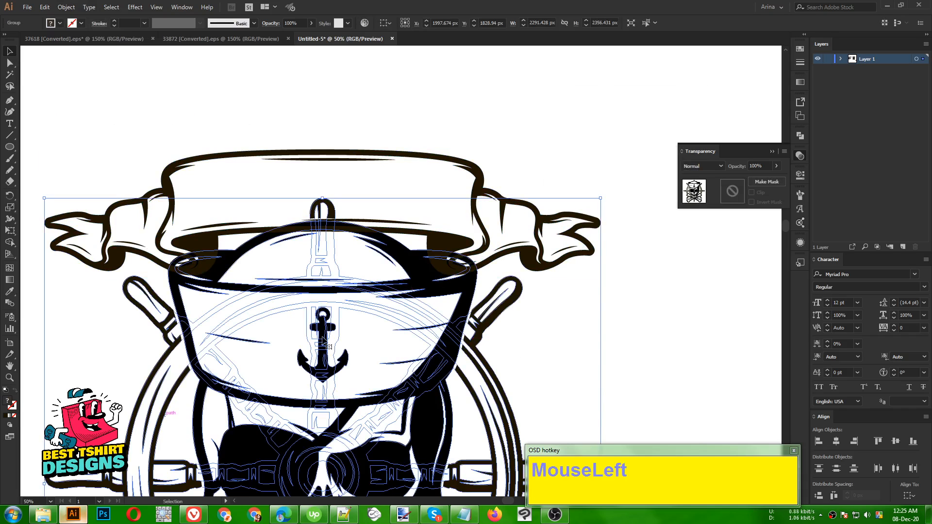
pyautogui.click(731, 194)
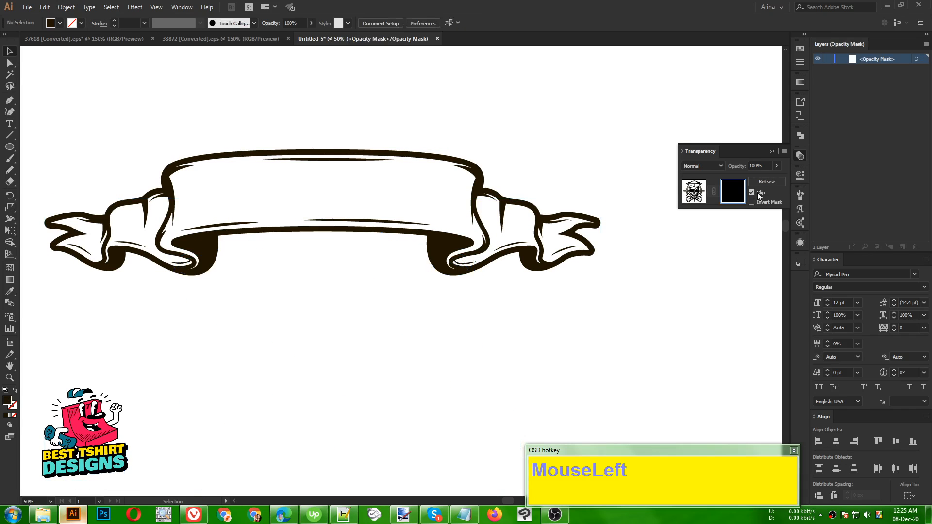
pyautogui.click(752, 192)
pyautogui.hotkey('ctrl', 'f')
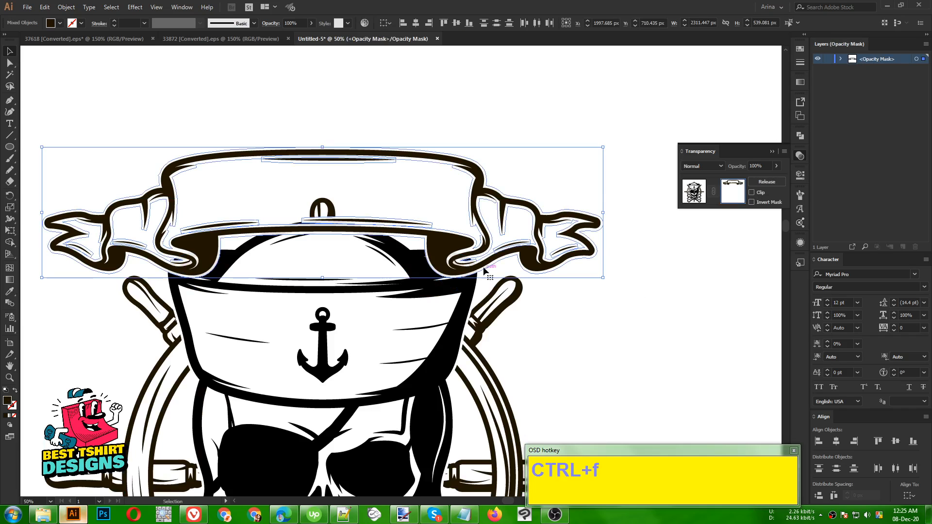
# Step: Merge the banner outline into one shape with Pathfinder inside the mask and fill it with black
pyautogui.click(800, 136)
pyautogui.click(724, 180)
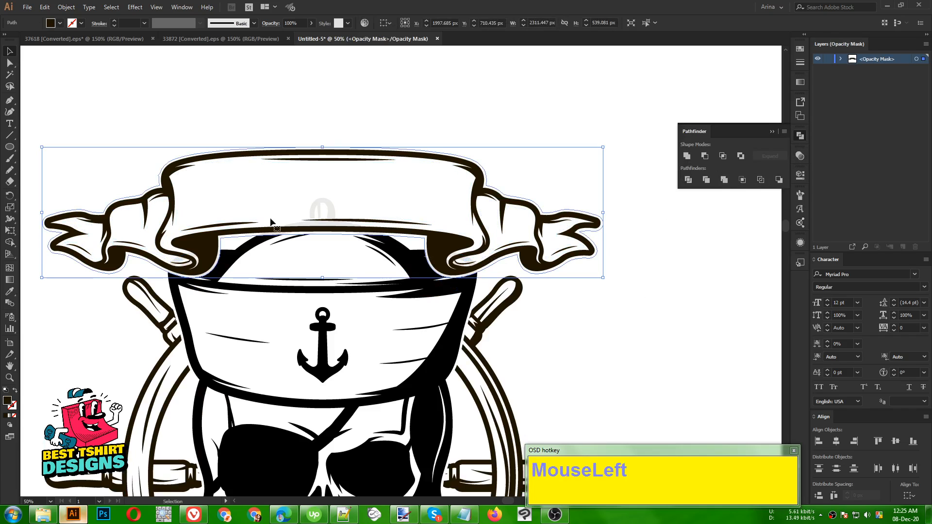
pyautogui.keyDown('alt'); pyautogui.scroll(1, 316, 201); pyautogui.keyUp('alt')
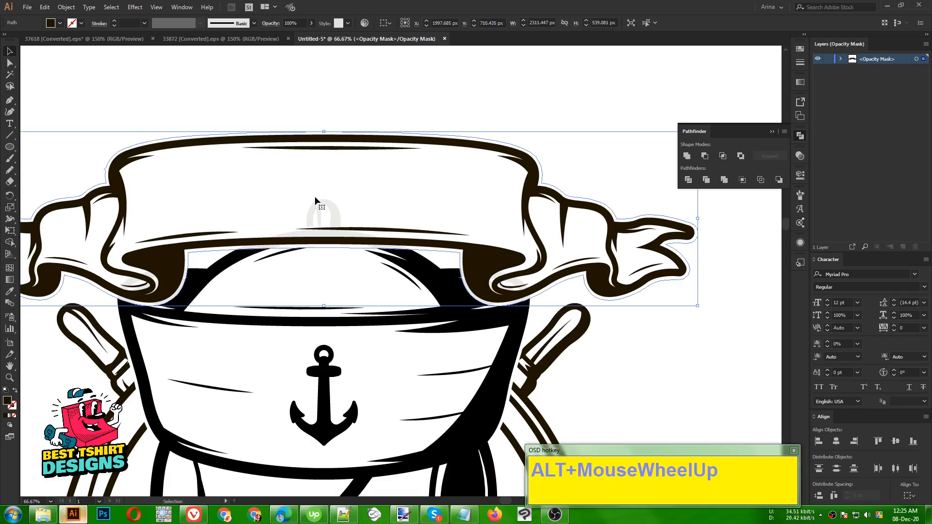
pyautogui.keyDown('alt'); pyautogui.scroll(-1, 342, 206); pyautogui.keyUp('alt')
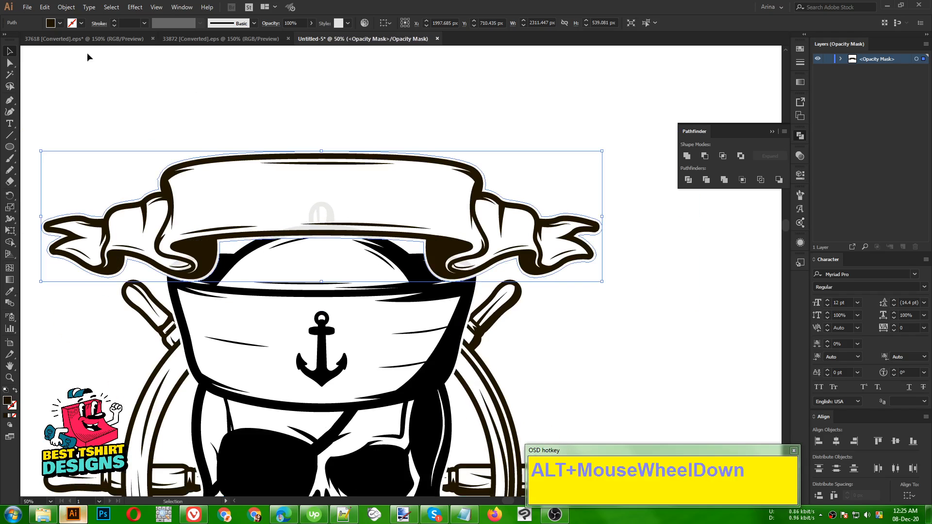
pyautogui.click(57, 23)
pyautogui.click(27, 41)
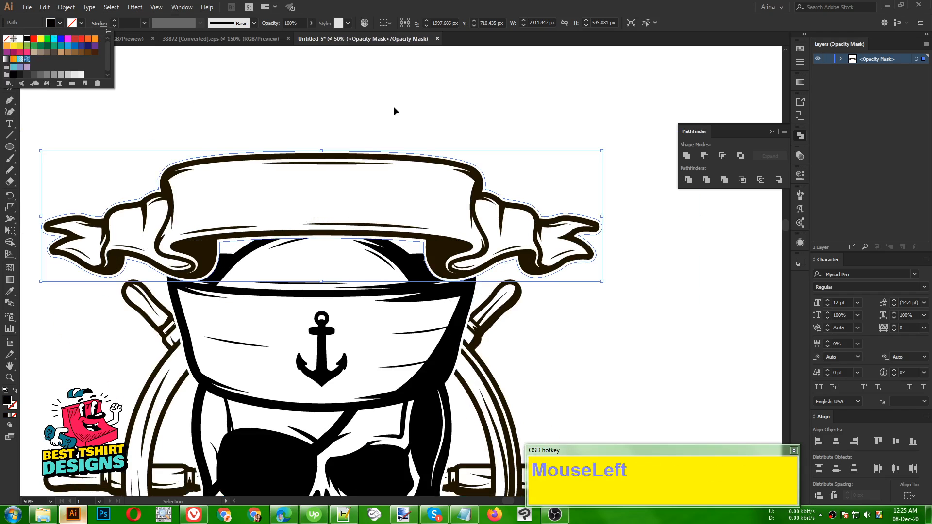
pyautogui.click(394, 106)
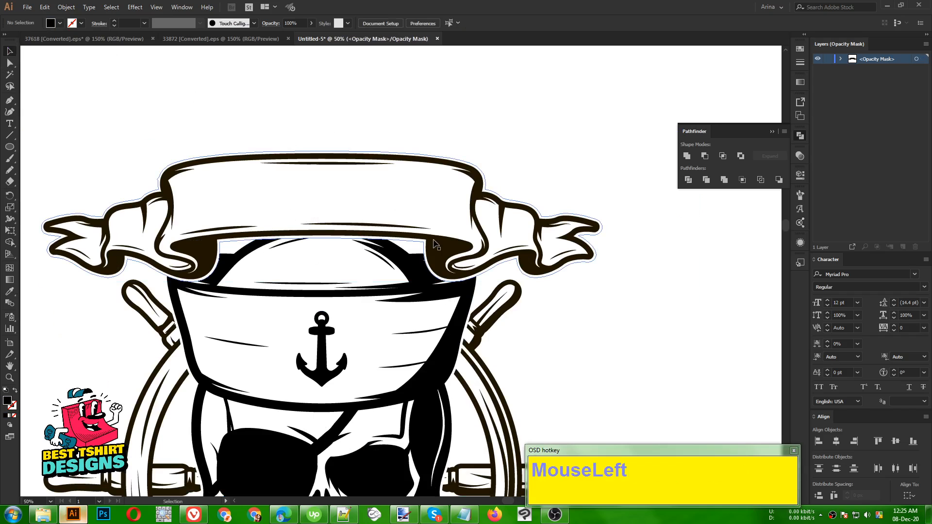
# Step: Erase the mask outline over the dome of the sailor hat with the Eraser, and return from mask editing to the artwork
pyautogui.click(441, 254)
pyautogui.click(799, 155)
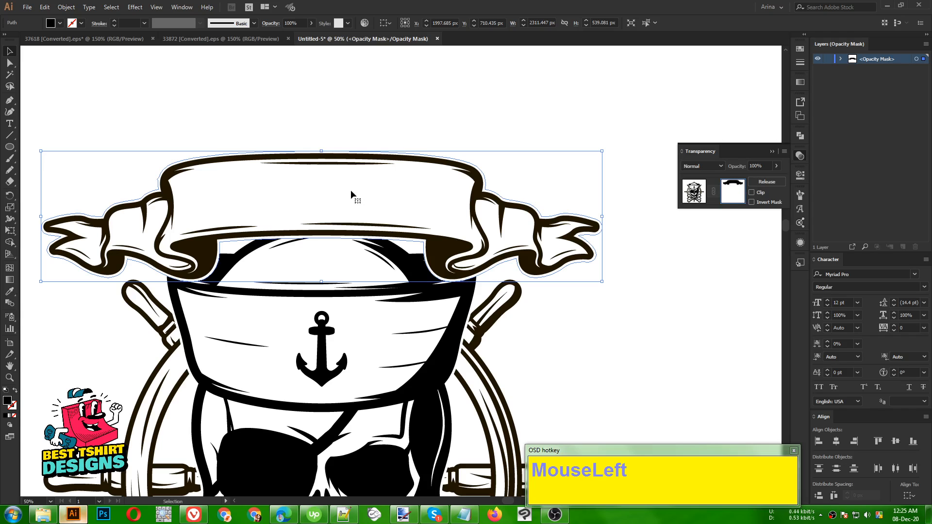
pyautogui.hotkey('shift', 'e')
pyautogui.click(266, 258)
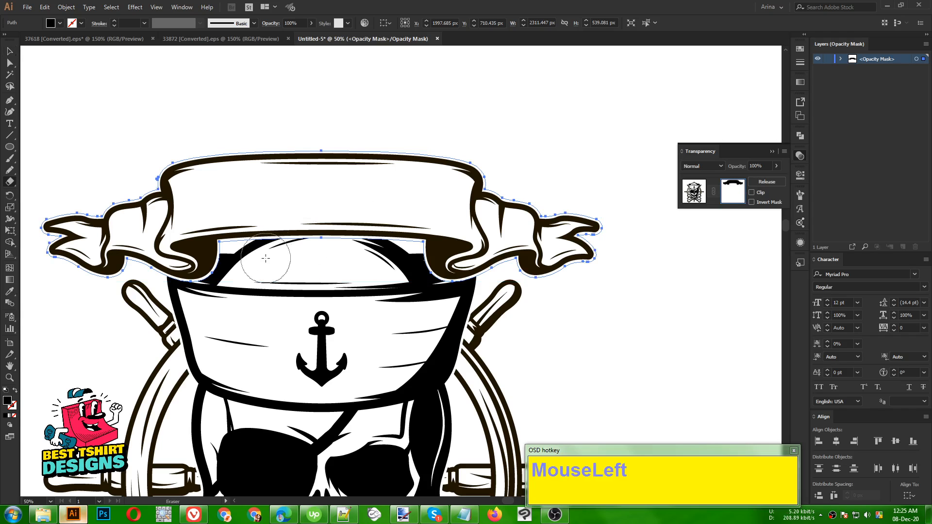
pyautogui.moveTo(265, 258)
pyautogui.mouseDown()
pyautogui.moveTo(289, 244)
pyautogui.moveTo(338, 240)
pyautogui.moveTo(387, 272)
pyautogui.moveTo(370, 252)
pyautogui.moveTo(322, 239)
pyautogui.moveTo(290, 241)
pyautogui.moveTo(277, 257)
pyautogui.mouseUp()
pyautogui.press('v')
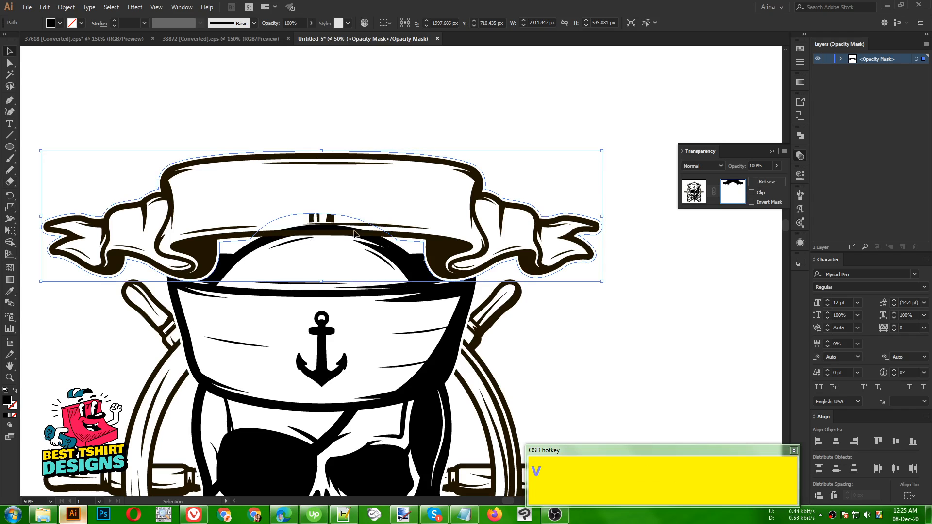
pyautogui.click(367, 106)
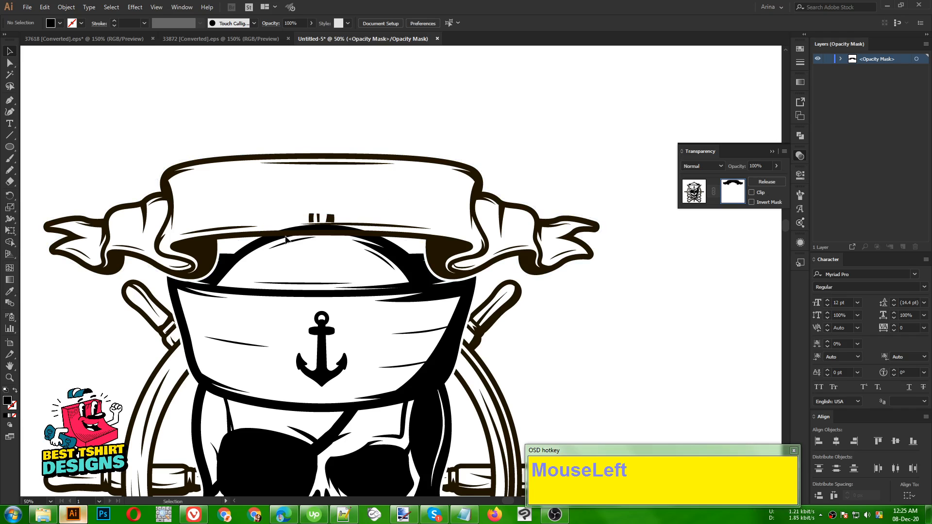
pyautogui.click(691, 197)
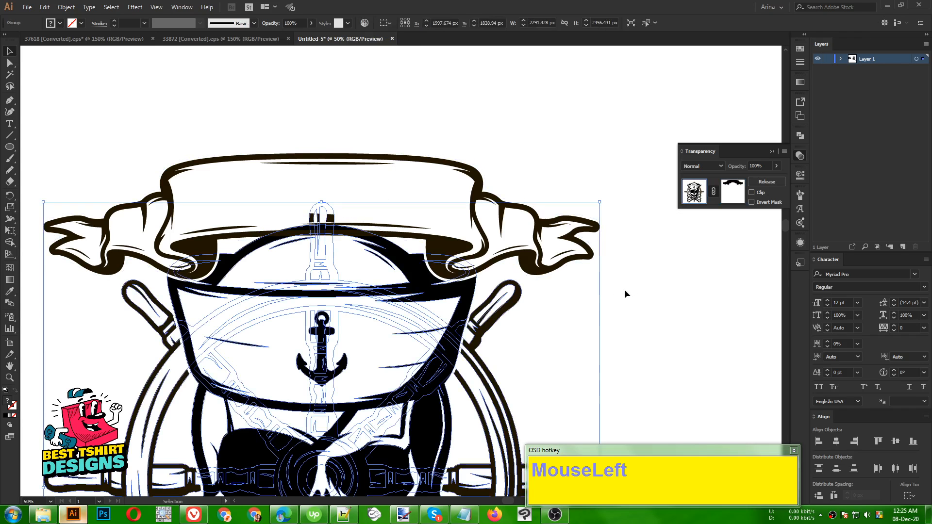
# Step: Isolate the skull-and-crossbones group within the emblem, create a 10 px Offset Path with Miter joins, and cut the offset copy to the clipboard
pyautogui.click(590, 302)
pyautogui.scroll(-1, 591, 301)
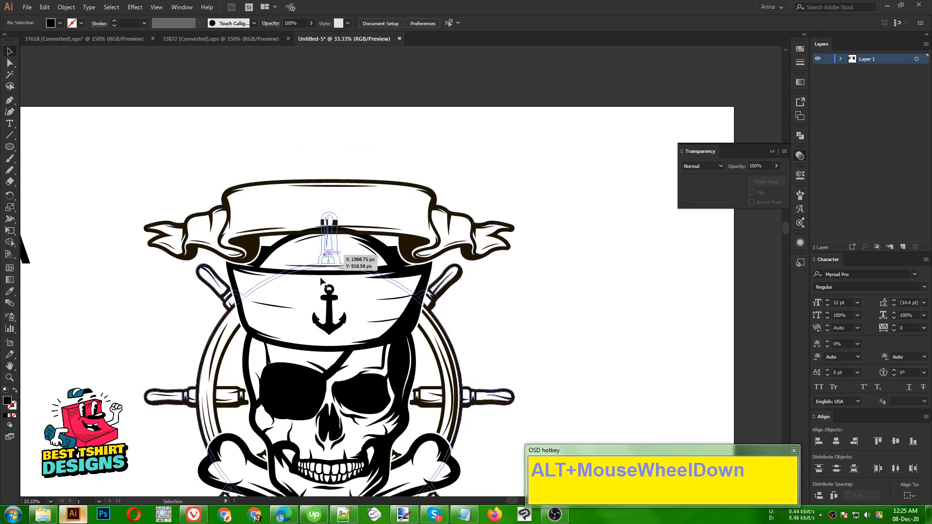
pyautogui.click(332, 304)
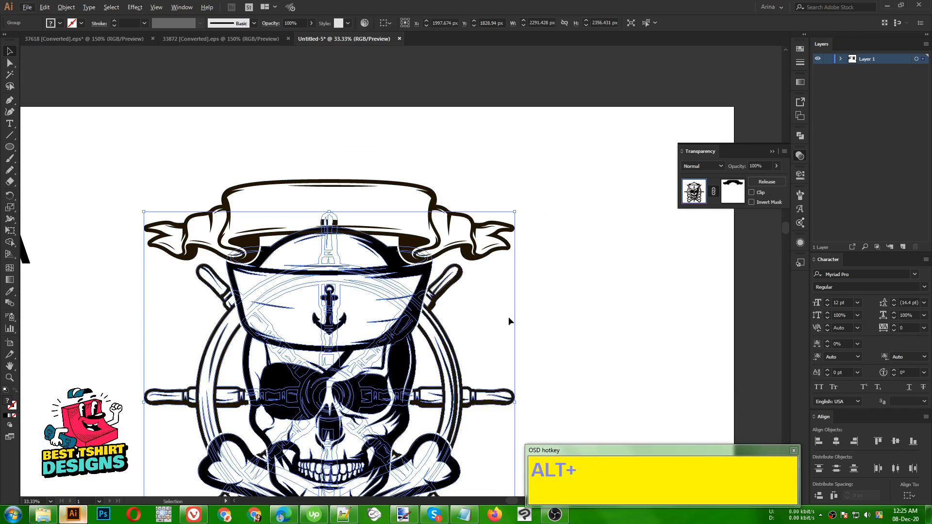
pyautogui.click(540, 310)
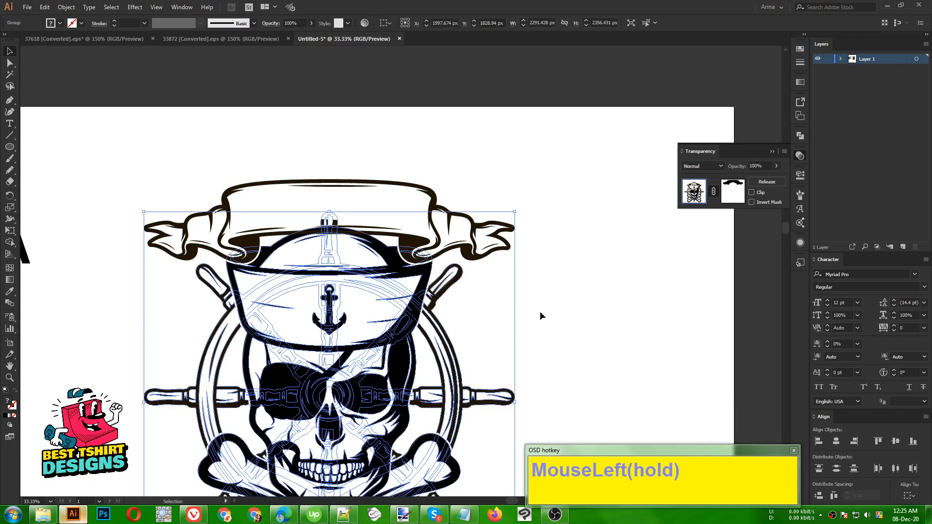
pyautogui.doubleClick(276, 246)
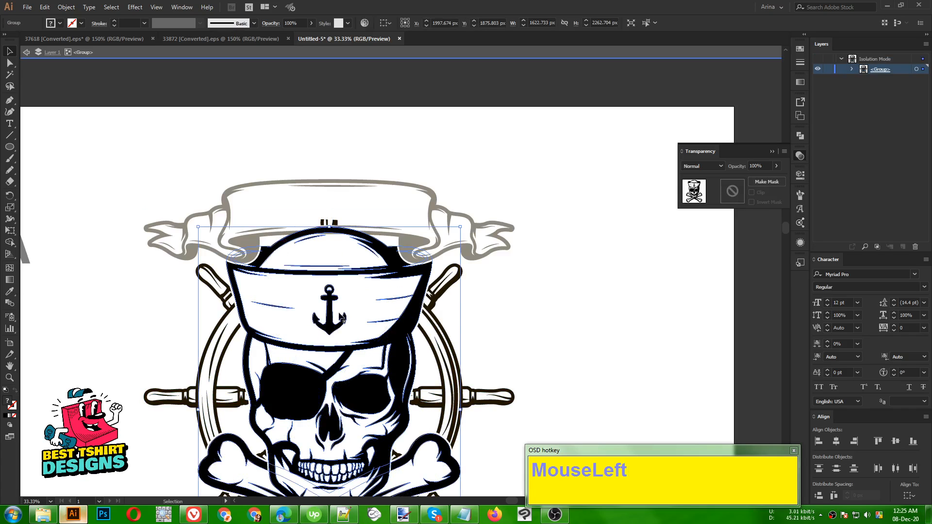
pyautogui.click(66, 7)
pyautogui.moveTo(80, 232)
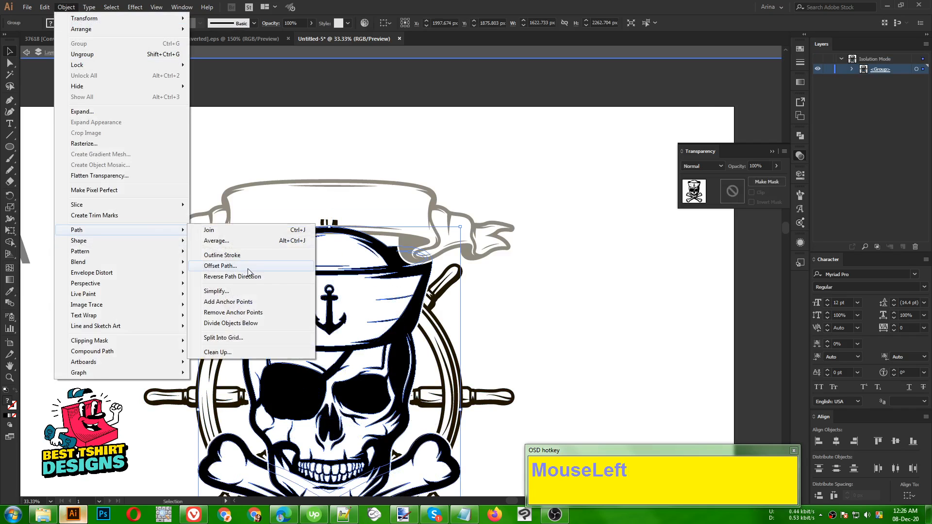
pyautogui.click(235, 266)
pyautogui.click(576, 170)
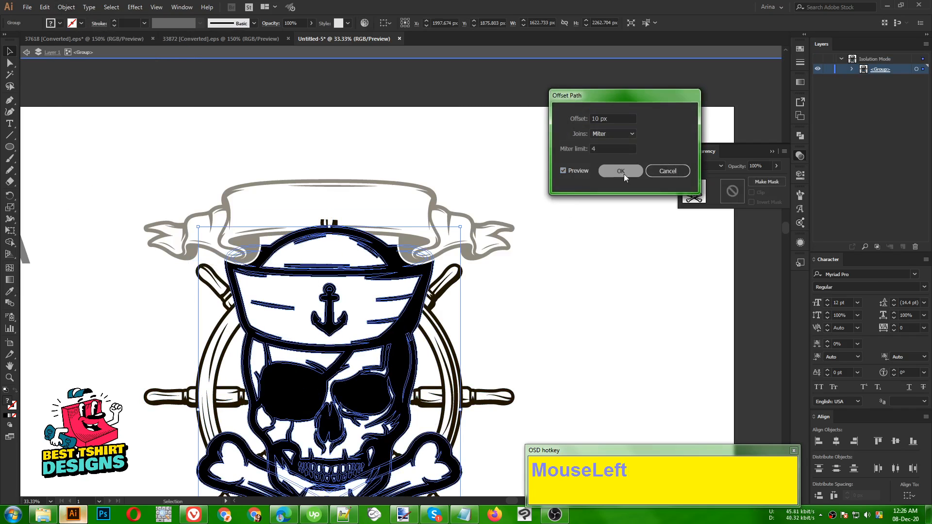
pyautogui.click(621, 171)
pyautogui.hotkey('ctrl', 'x')
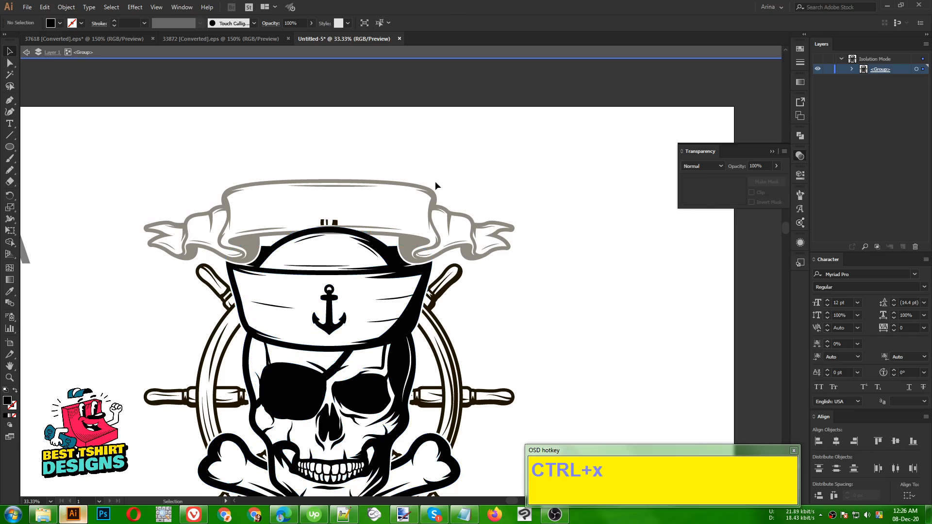
# Step: Add an opacity mask with Clip off to the ribbon banner and paste the cut skull outline in place inside the mask
pyautogui.doubleClick(435, 183)
pyautogui.moveTo(435, 183); pyautogui.dragTo(447, 191)
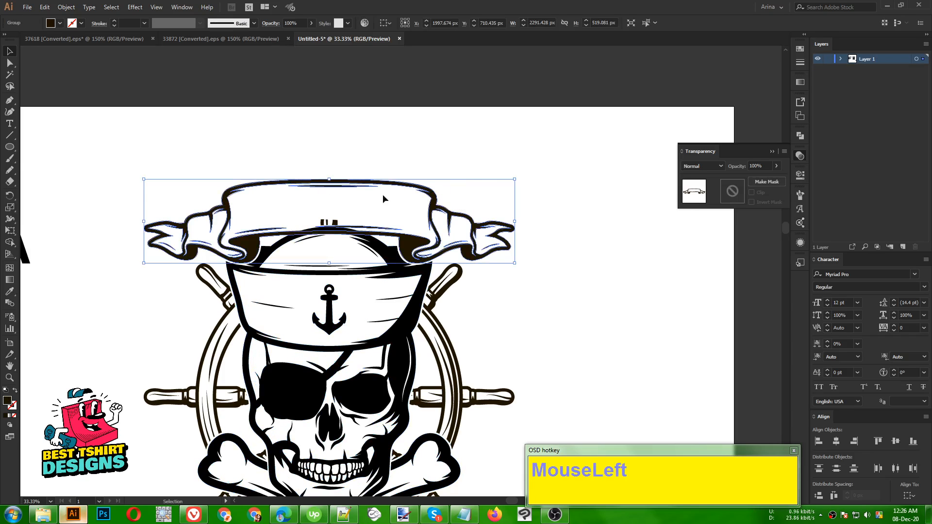
pyautogui.click(729, 192)
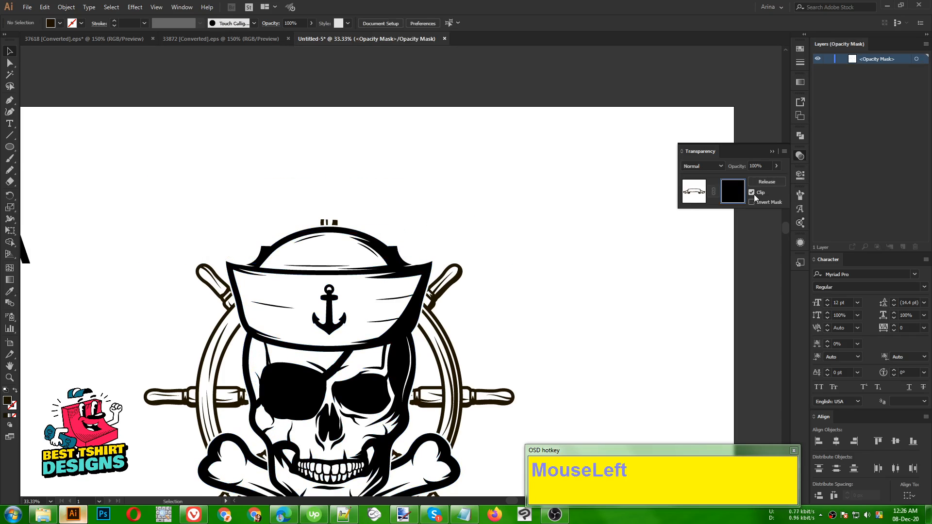
pyautogui.hotkey('ctrl', 'f')
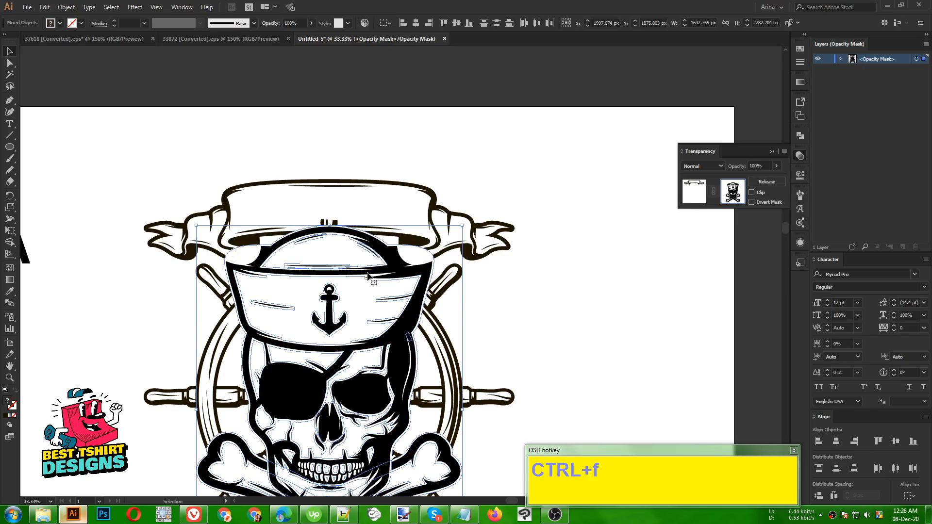
# Step: Erase the skull, crossbones and lower hat portion of the mask outline with a rectangular Eraser area, keeping only the top of the hat dome
pyautogui.keyDown('alt'); pyautogui.scroll(1, 280, 270); pyautogui.keyUp('alt')
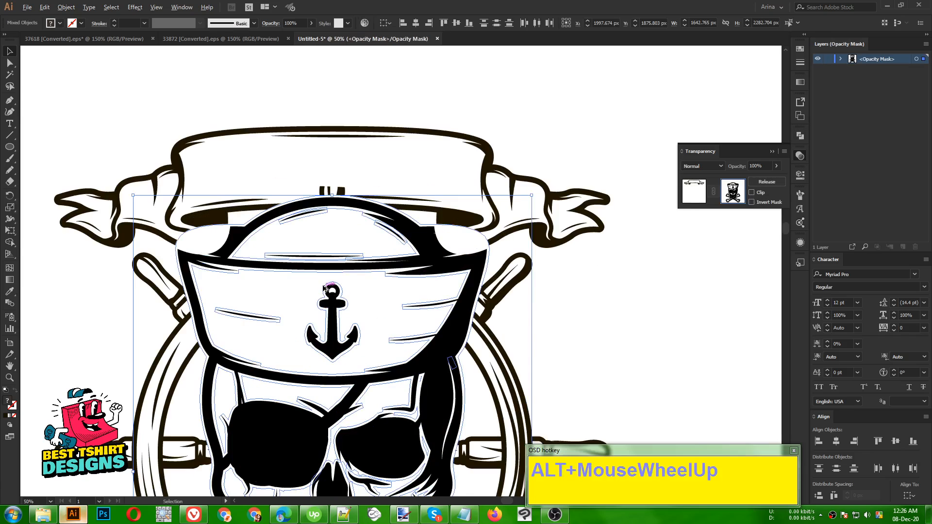
pyautogui.hotkey('shift', 'e')
pyautogui.keyDown('alt'); pyautogui.scroll(-1, 329, 166); pyautogui.keyUp('alt')
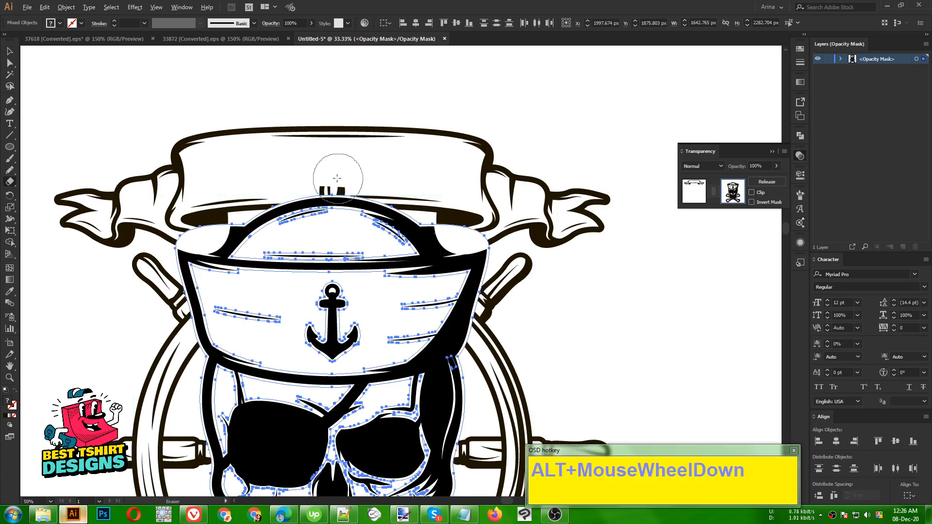
pyautogui.scroll(-1, 349, 120)
pyautogui.keyDown('alt'); pyautogui.scroll(-1, 389, 240); pyautogui.keyUp('alt')
pyautogui.scroll(-1, 389, 239)
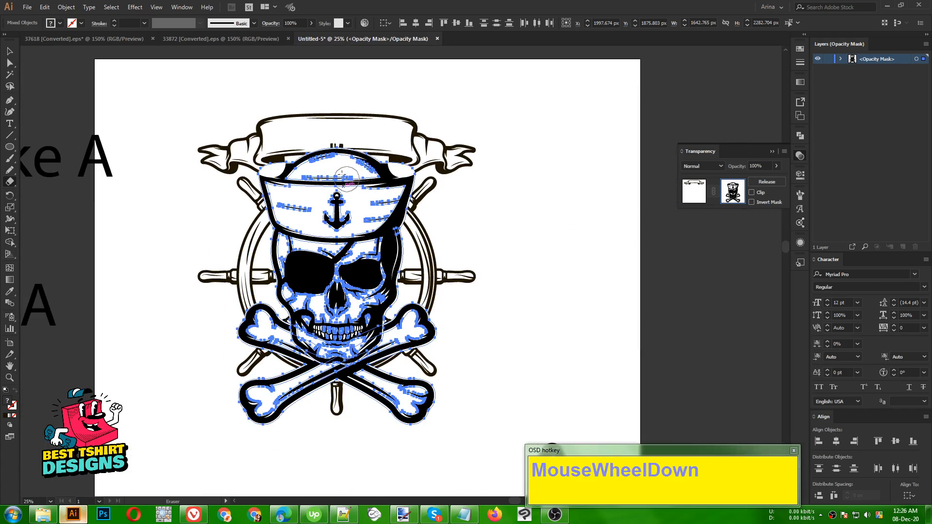
pyautogui.moveTo(474, 422)
pyautogui.mouseDown()
pyautogui.moveTo(444, 435)
pyautogui.moveTo(137, 162)
pyautogui.mouseUp()
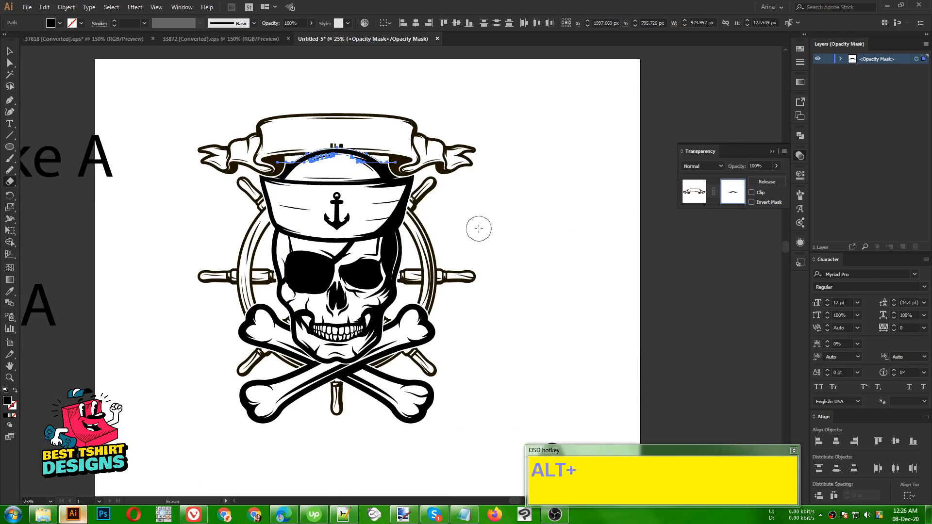
# Step: Trim both outer ends of the remaining dome outline with the Eraser where they overlap the banner's folded ends
pyautogui.keyDown('alt'); pyautogui.scroll(3, 281, 120); pyautogui.keyUp('alt')
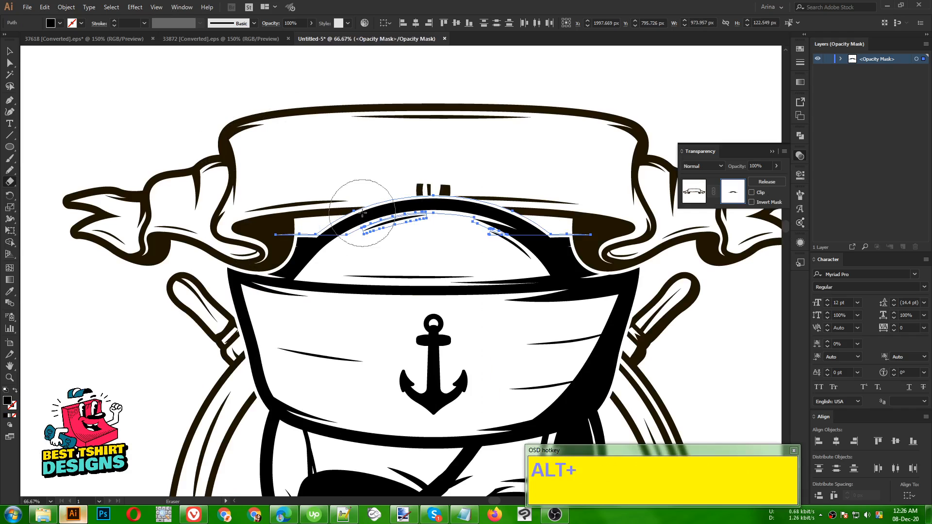
pyautogui.moveTo(223, 161)
pyautogui.mouseDown()
pyautogui.moveTo(194, 130)
pyautogui.moveTo(299, 270)
pyautogui.mouseUp()
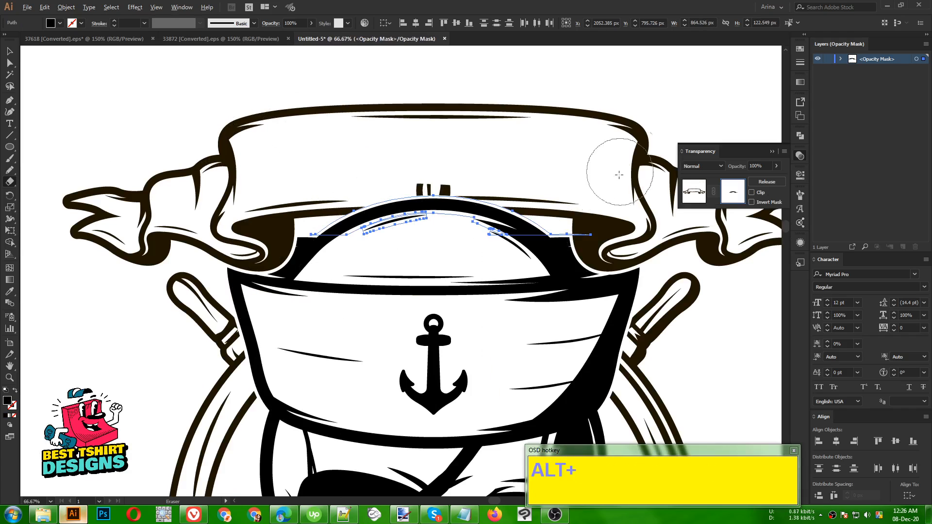
pyautogui.moveTo(630, 153); pyautogui.dragTo(546, 307)
pyautogui.hotkey('alt', 'v')
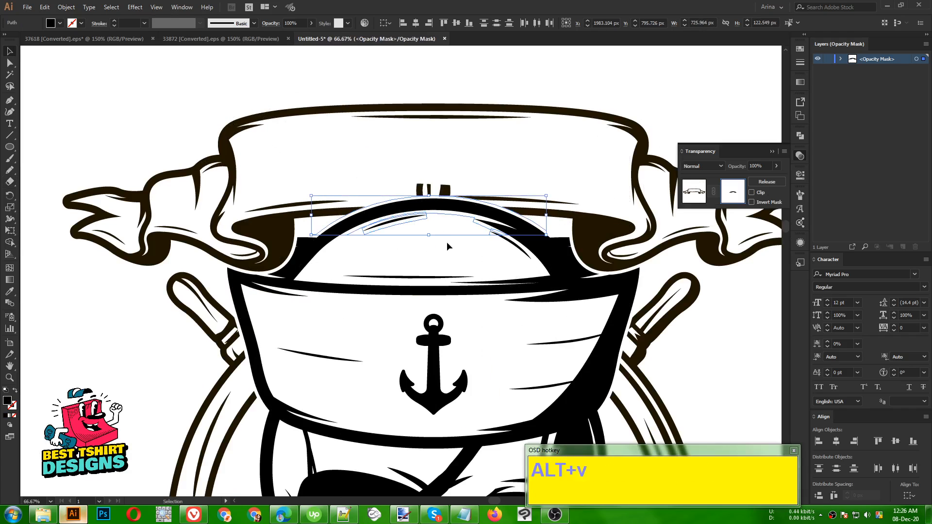
# Step: Delete the leftover outline around the shading line on the left side of the hat dome from the mask
pyautogui.click(415, 211)
pyautogui.click(414, 223)
pyautogui.press('Delete')
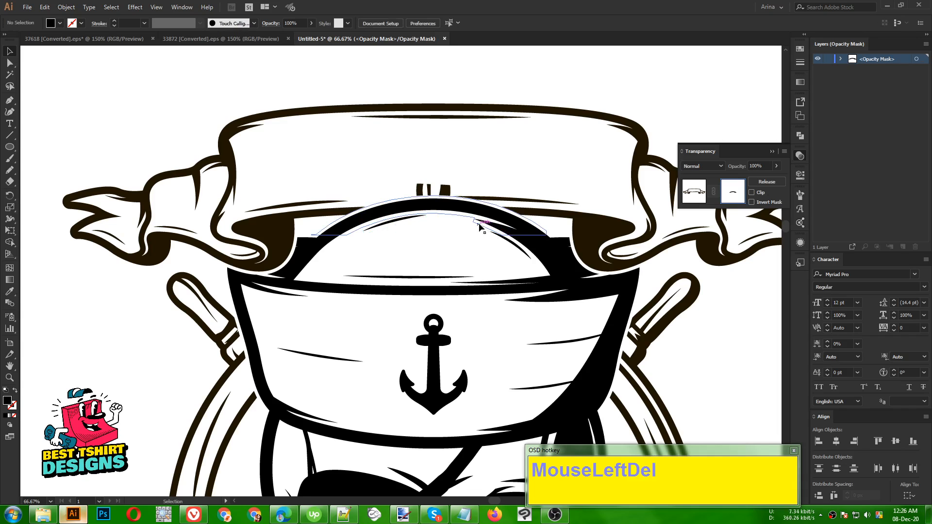
pyautogui.click(403, 206)
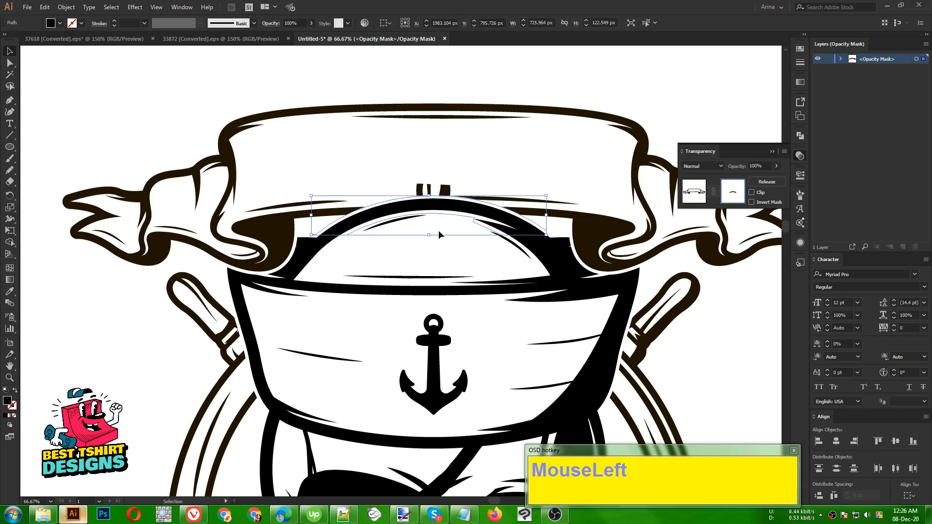
pyautogui.click(383, 183)
pyautogui.scroll(-1, 414, 220)
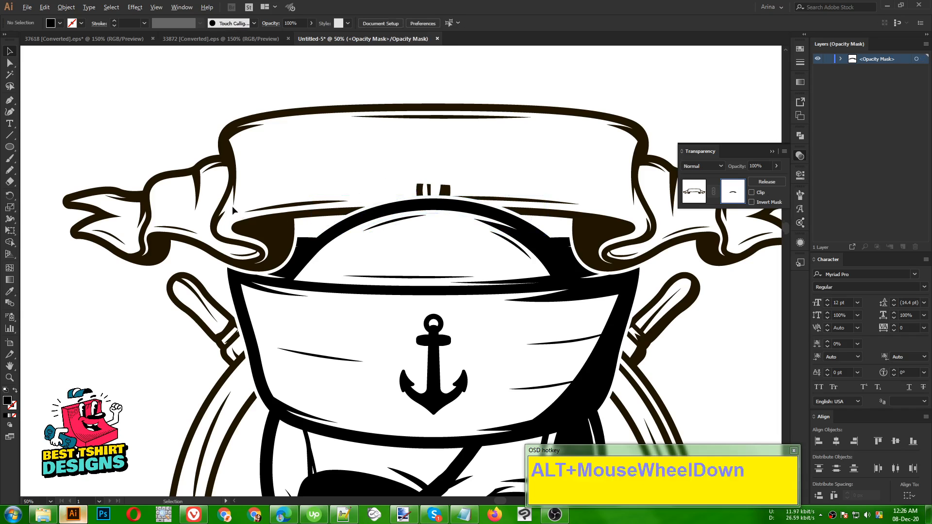
# Step: Copy the dome arc from the banner's mask, return from mask editing to the artwork, and paste the arc in place
pyautogui.click(386, 213)
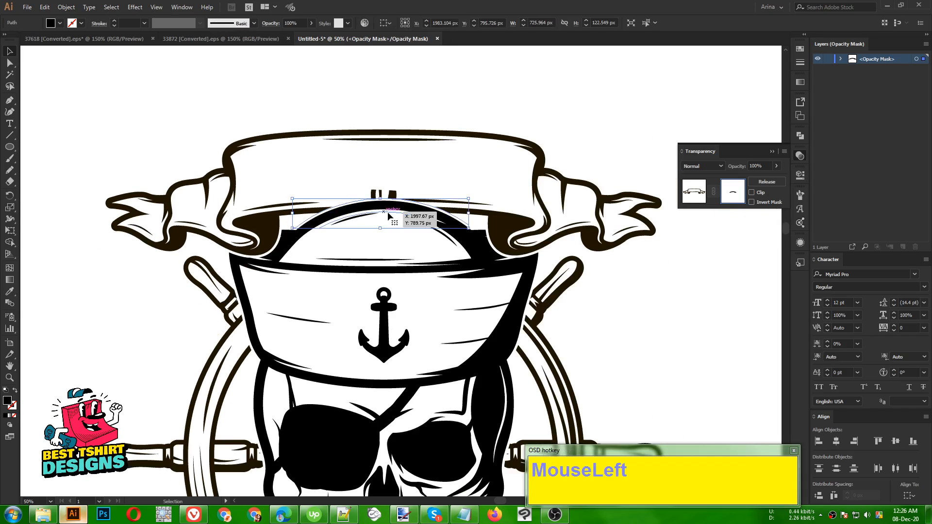
pyautogui.hotkey('ctrl', 'c')
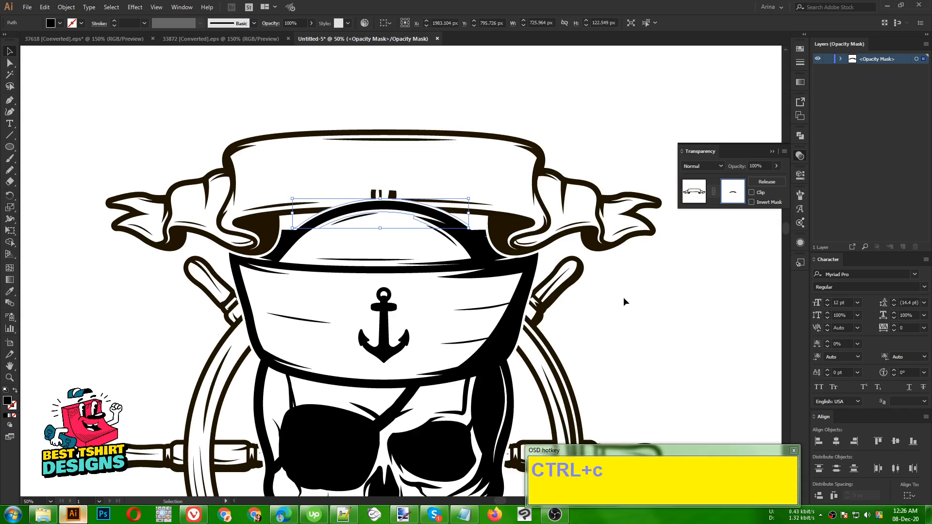
pyautogui.click(623, 301)
pyautogui.click(689, 193)
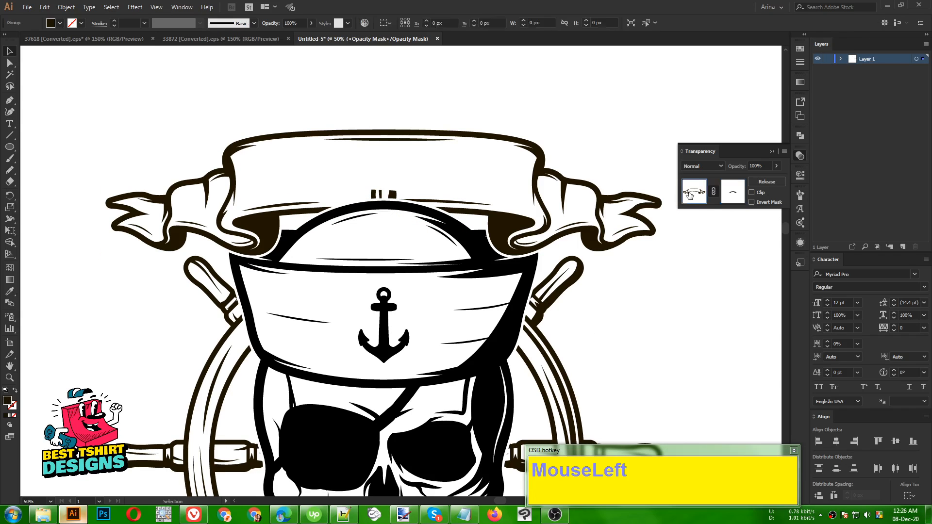
pyautogui.click(645, 319)
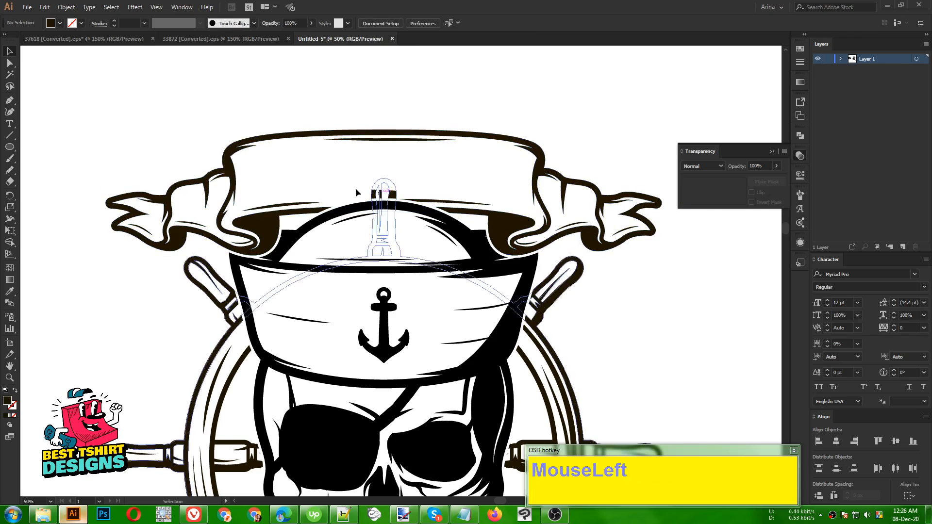
pyautogui.scroll(-2, 355, 193)
pyautogui.scroll(2, 269, 138)
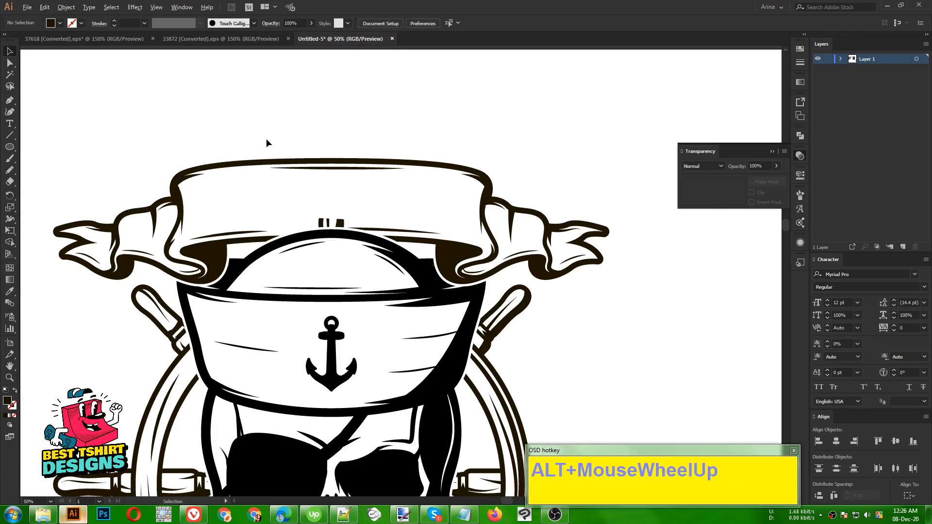
pyautogui.hotkey('ctrl', 'f')
pyautogui.click(383, 122)
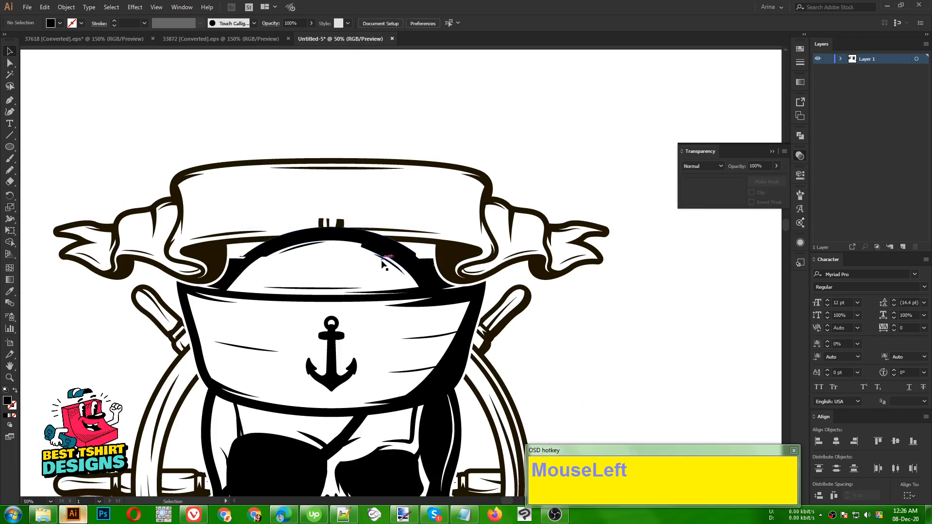
# Step: Fill the pasted dome arc with red
pyautogui.click(275, 250)
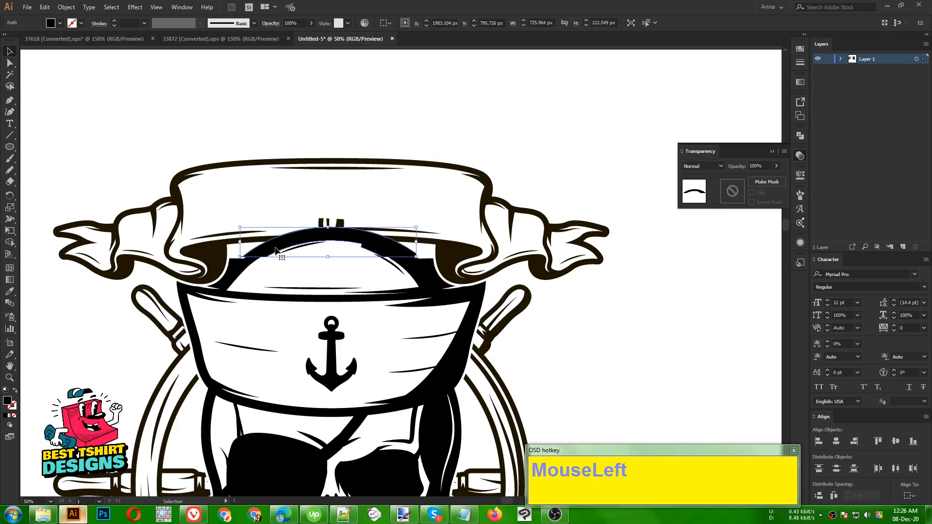
pyautogui.click(50, 23)
pyautogui.click(74, 39)
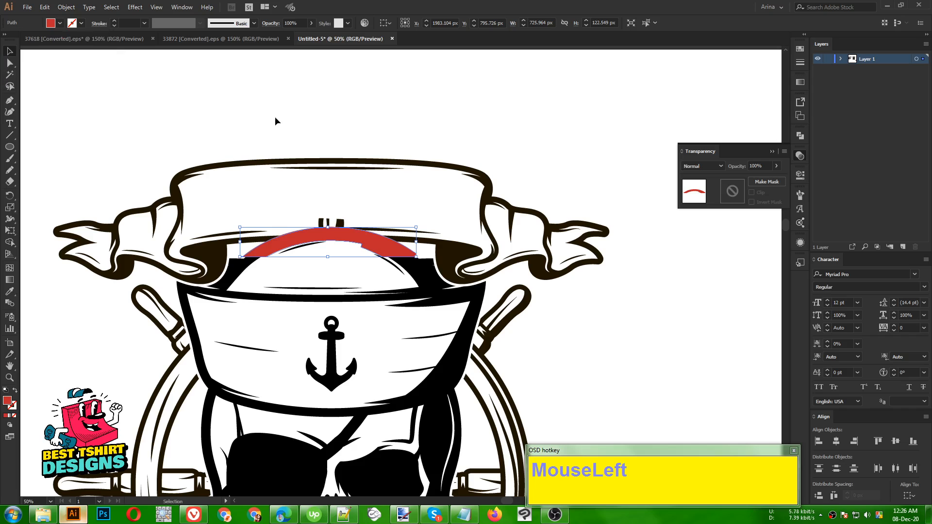
pyautogui.click(393, 128)
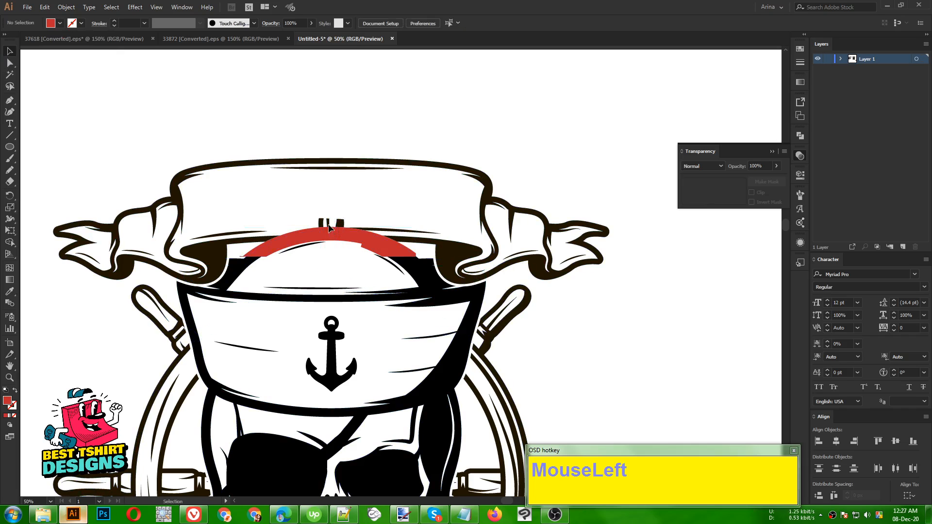
# Step: Examine the banner-shaped path in the wheel group's opacity mask against the hat dome and the leftover wheel-handle marks
pyautogui.scroll(-1, 446, 176)
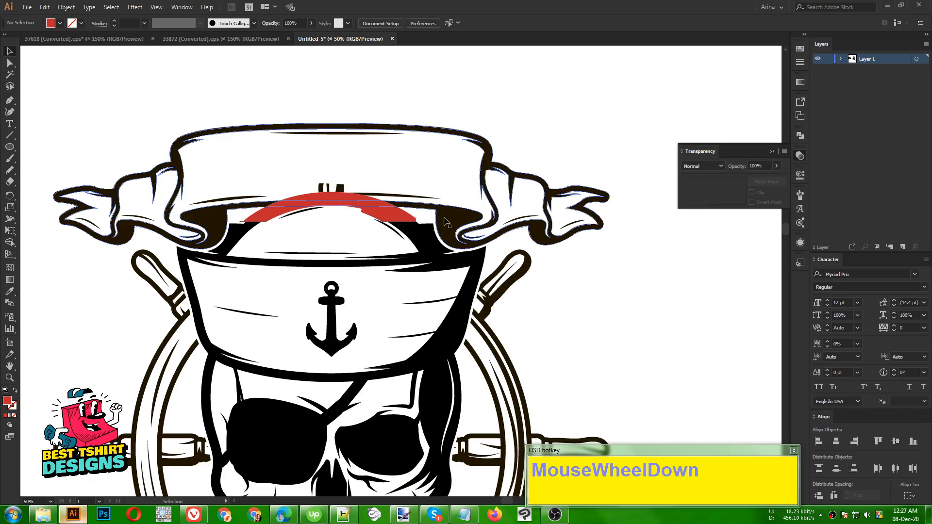
pyautogui.click(439, 273)
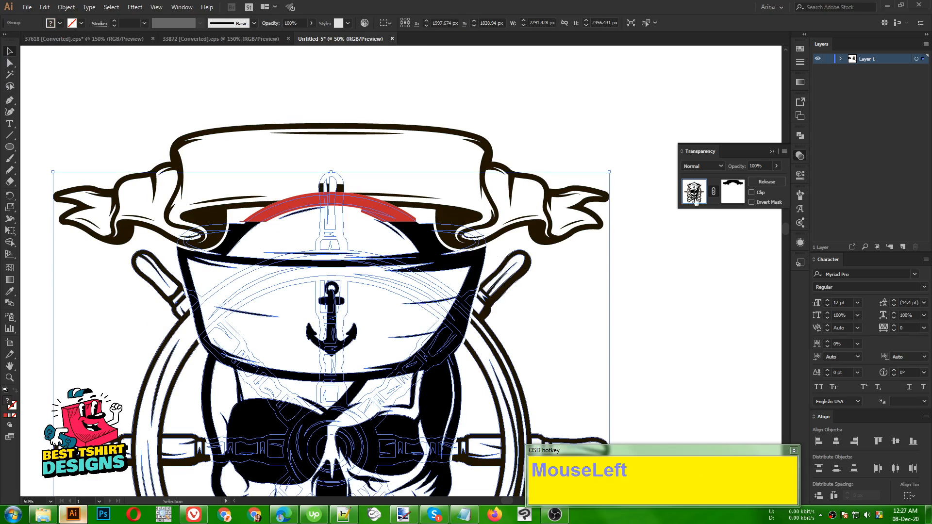
pyautogui.click(732, 192)
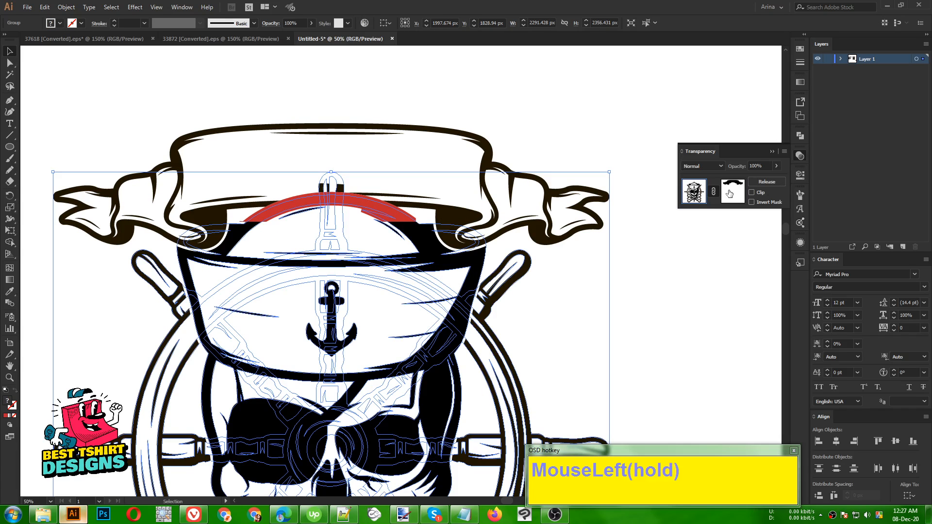
pyautogui.click(365, 186)
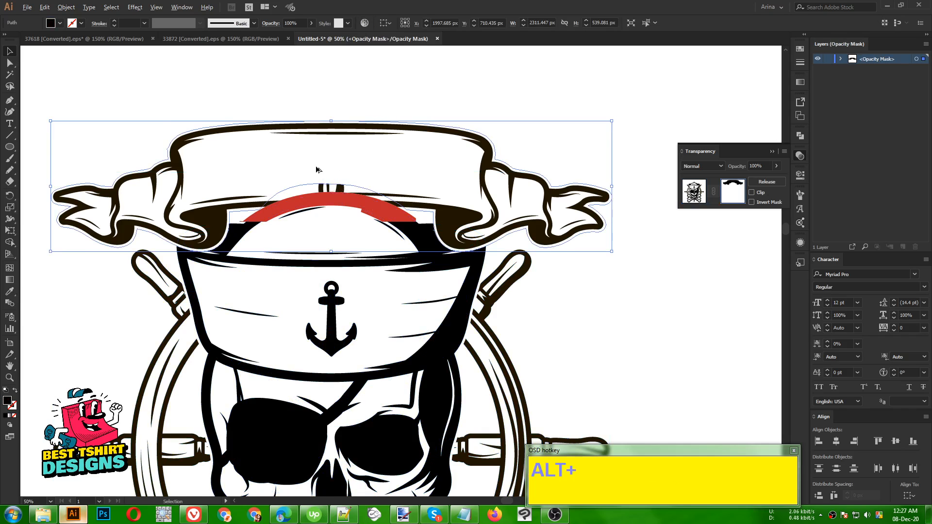
pyautogui.keyDown('alt'); pyautogui.scroll(1, 320, 173); pyautogui.keyUp('alt')
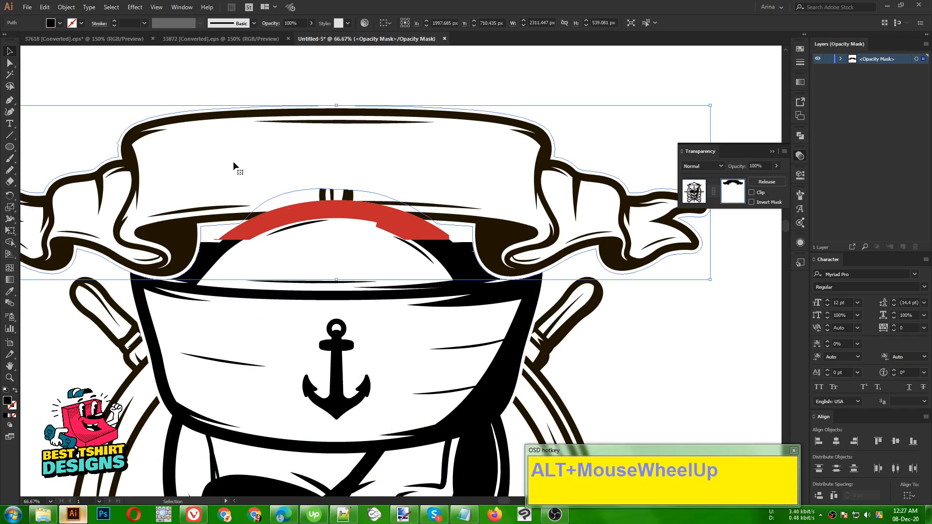
pyautogui.click(260, 86)
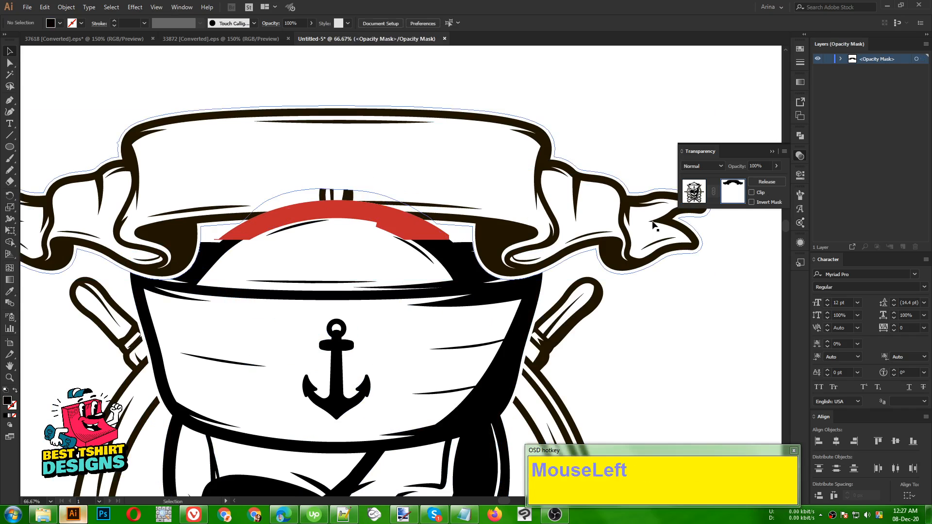
pyautogui.click(684, 197)
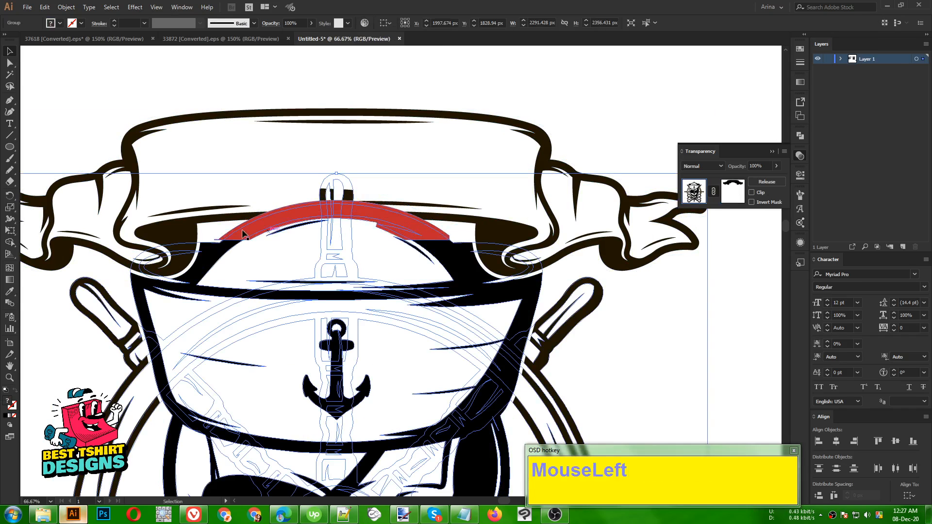
pyautogui.click(216, 230)
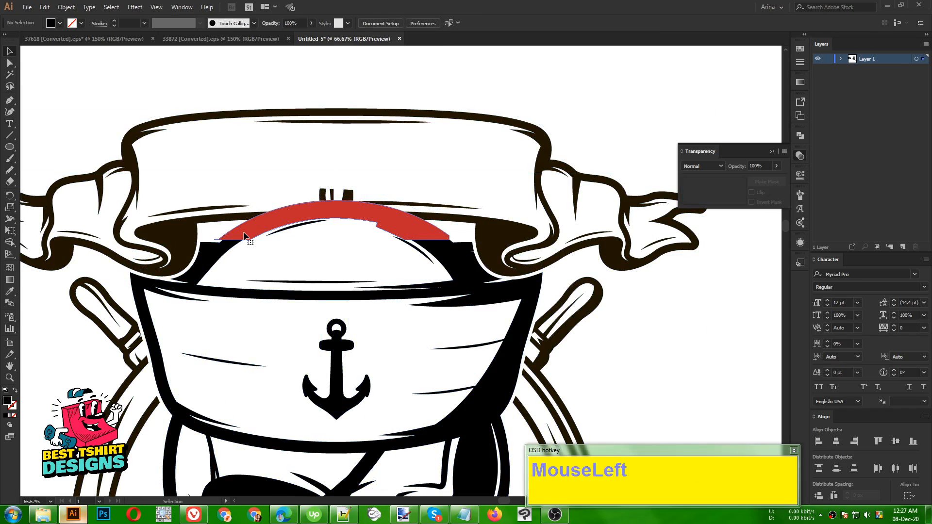
# Step: Cut the red dome arc from the artwork to the clipboard
pyautogui.click(246, 236)
pyautogui.hotkey('ctrl', 'c')
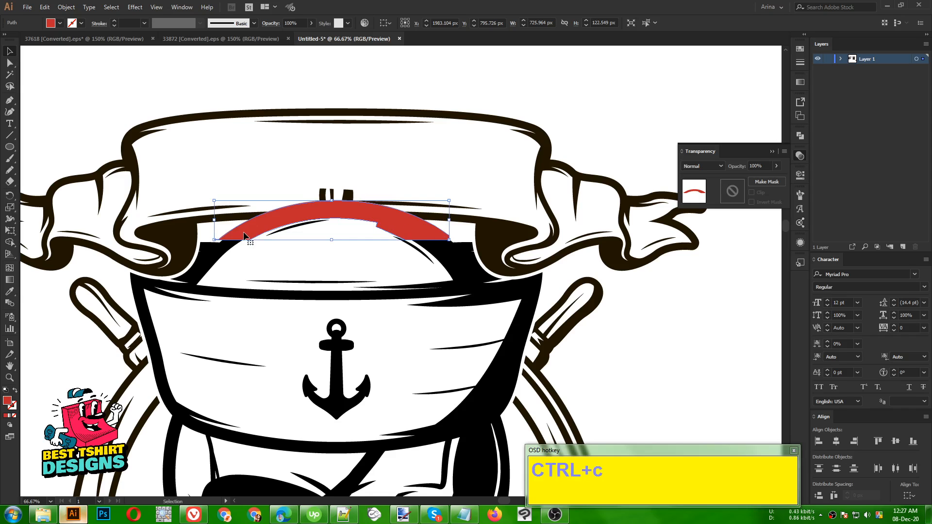
pyautogui.hotkey('ctrl', 'x')
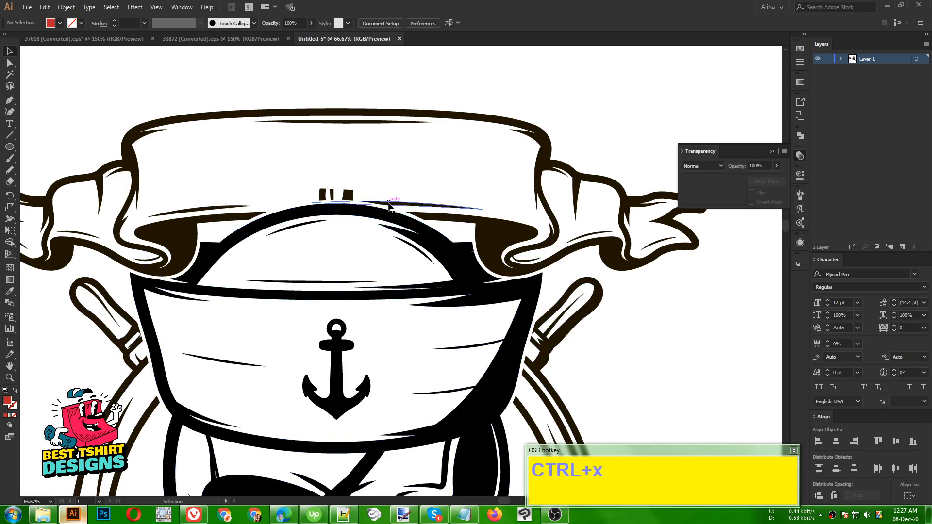
# Step: In the wheel group's opacity mask, draw a closed six-point Pen shape about 637 × 324 px over the dome top and wheel-handle marks
pyautogui.click(386, 212)
pyautogui.click(458, 266)
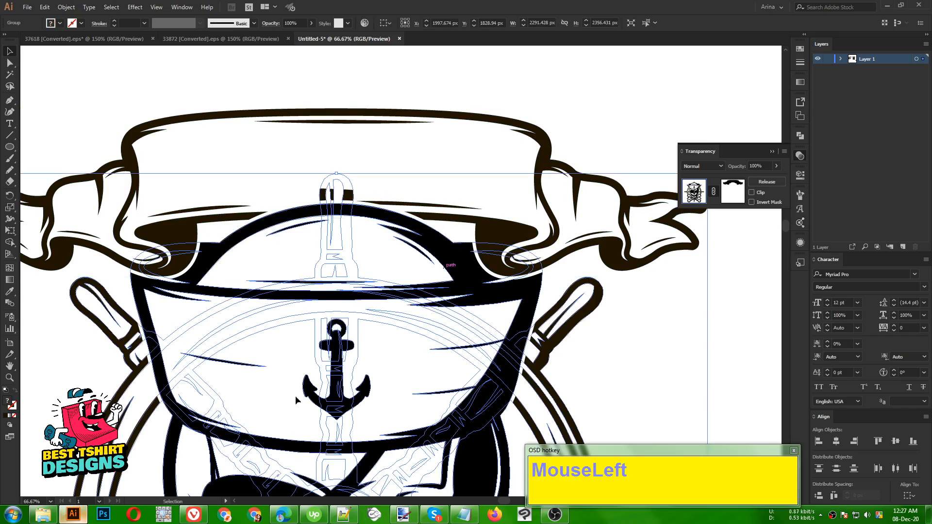
pyautogui.click(730, 191)
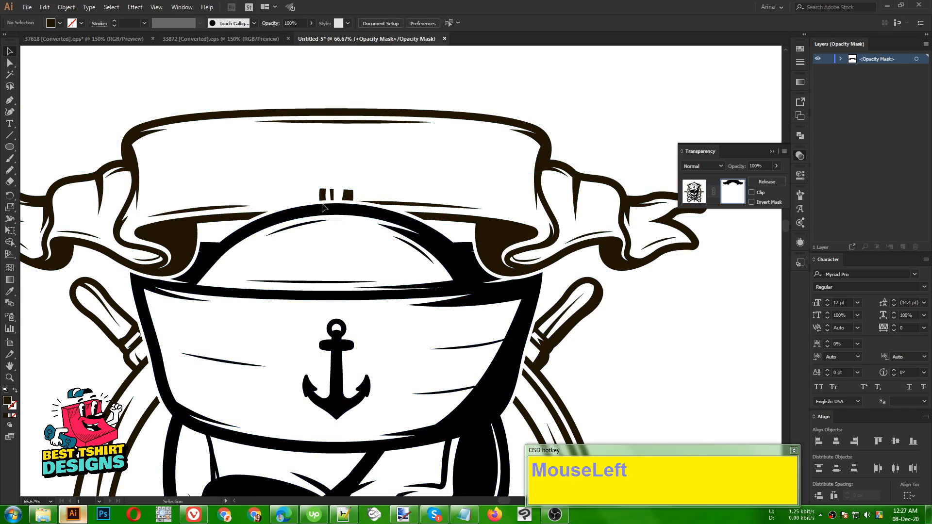
pyautogui.keyDown('alt'); pyautogui.scroll(1, 325, 187); pyautogui.keyUp('alt')
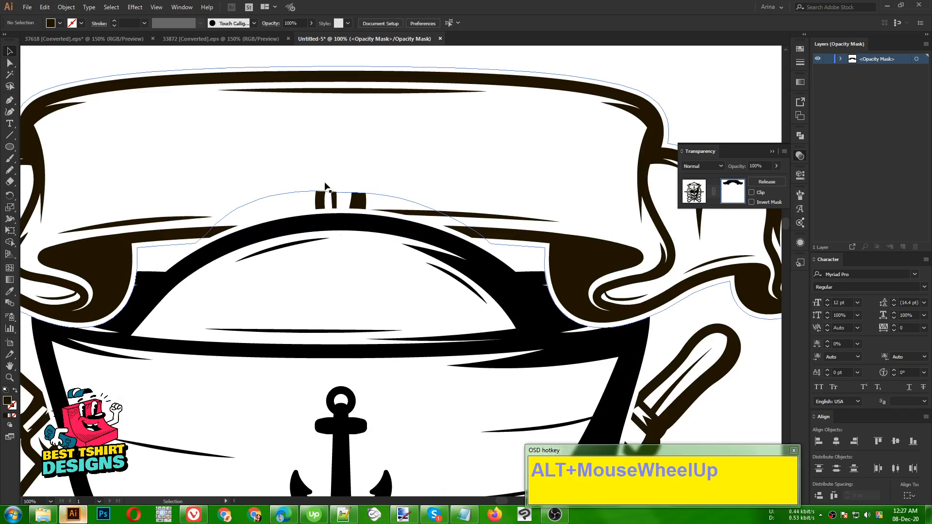
pyautogui.click(9, 101)
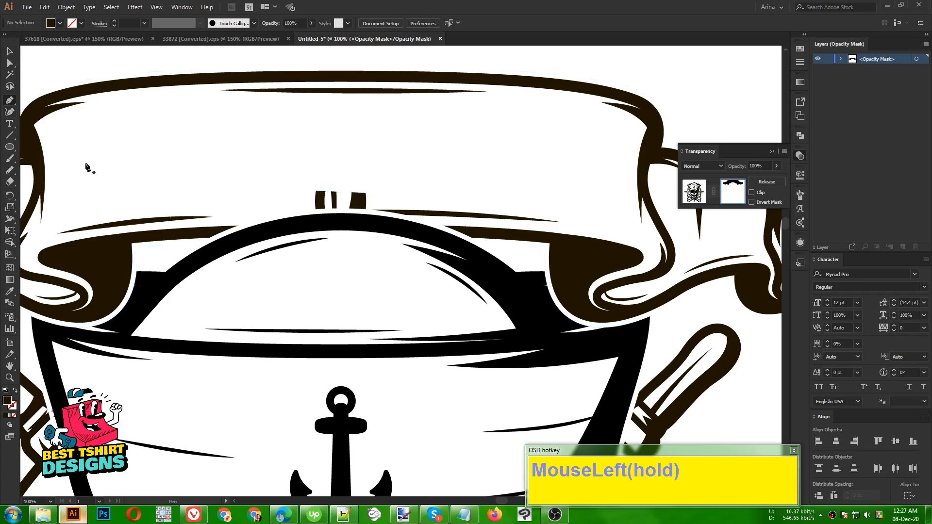
pyautogui.click(192, 243)
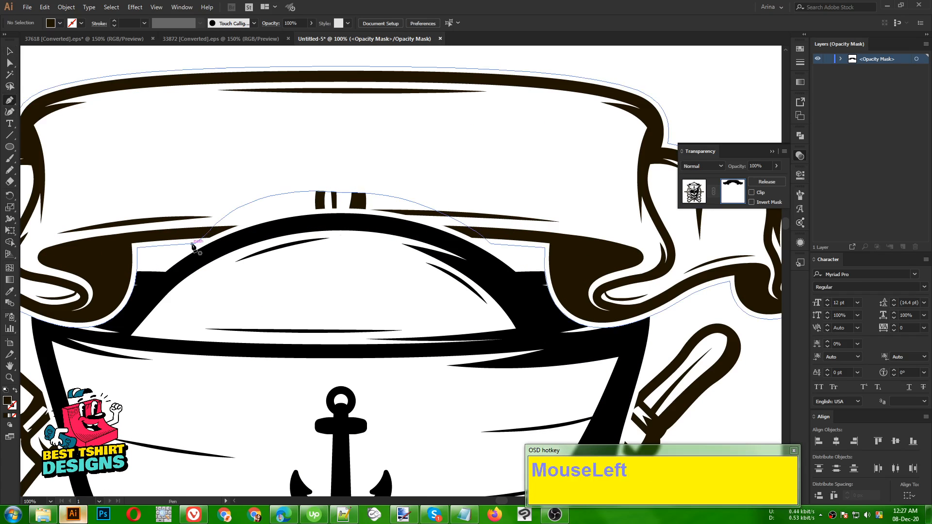
pyautogui.click(346, 302)
pyautogui.click(500, 243)
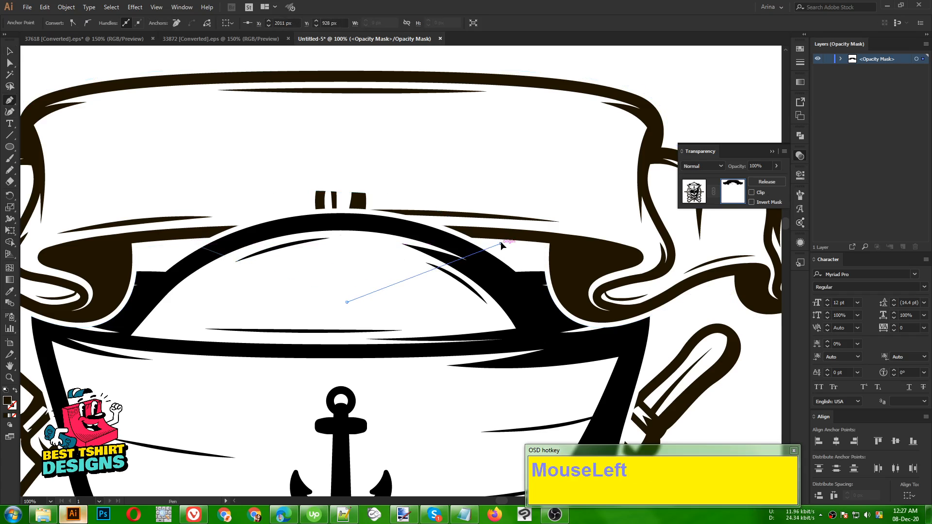
pyautogui.click(460, 172)
pyautogui.click(349, 144)
pyautogui.click(248, 165)
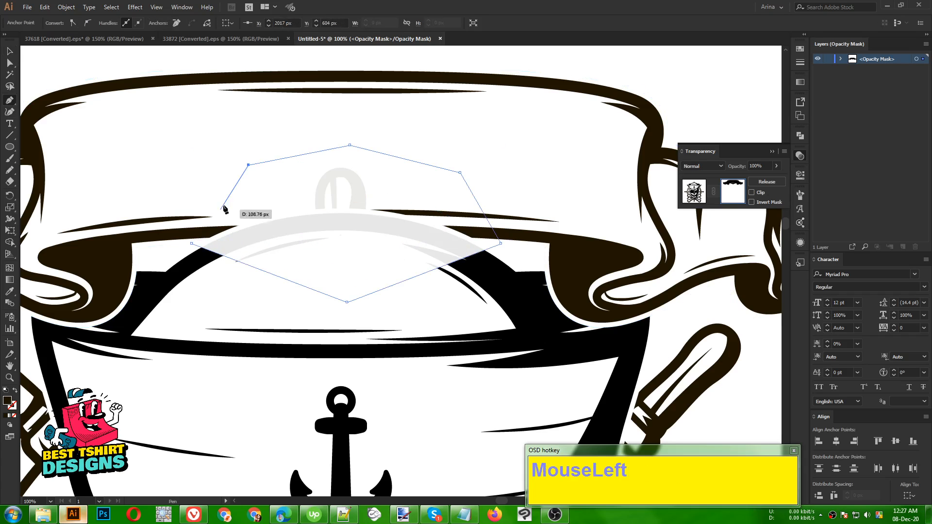
pyautogui.click(192, 243)
pyautogui.press('v')
# Step: Fill the new six-point mask shape with pure black so it hides everything beneath it
pyautogui.click(264, 245)
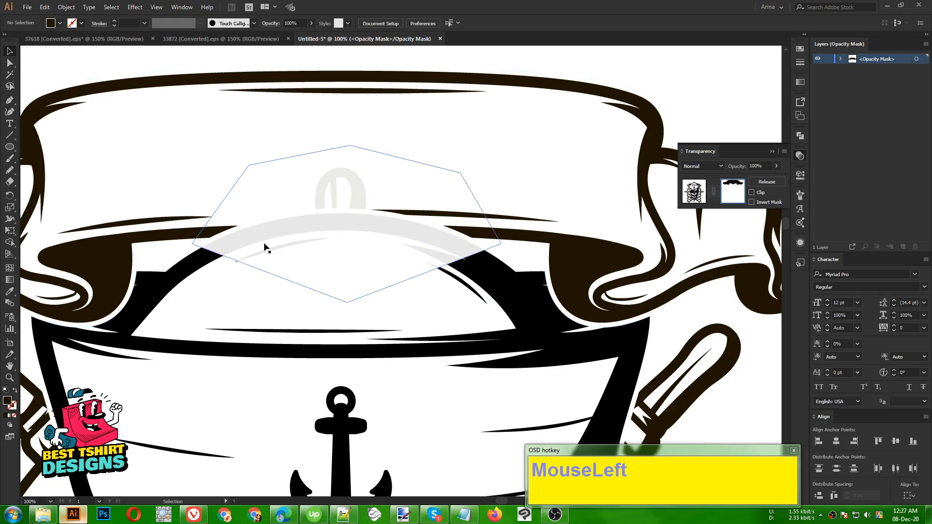
pyautogui.click(59, 24)
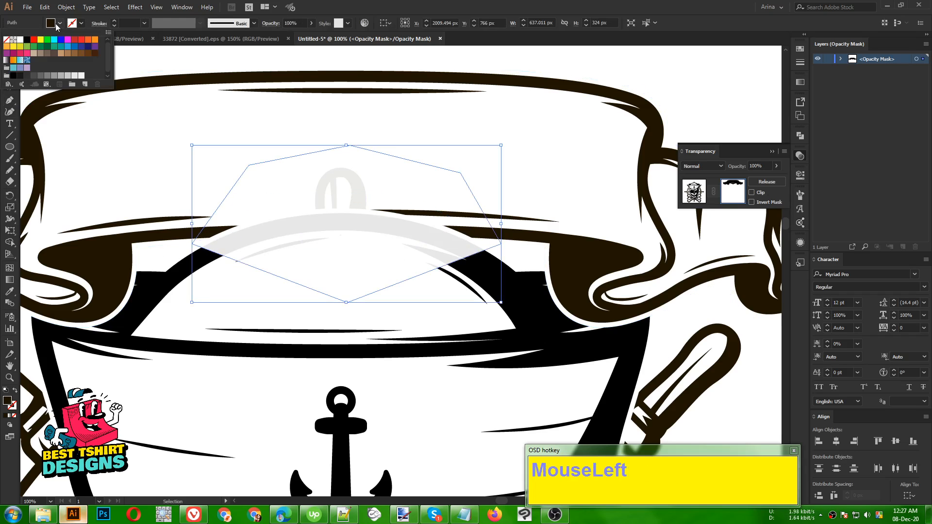
pyautogui.click(30, 44)
pyautogui.click(202, 65)
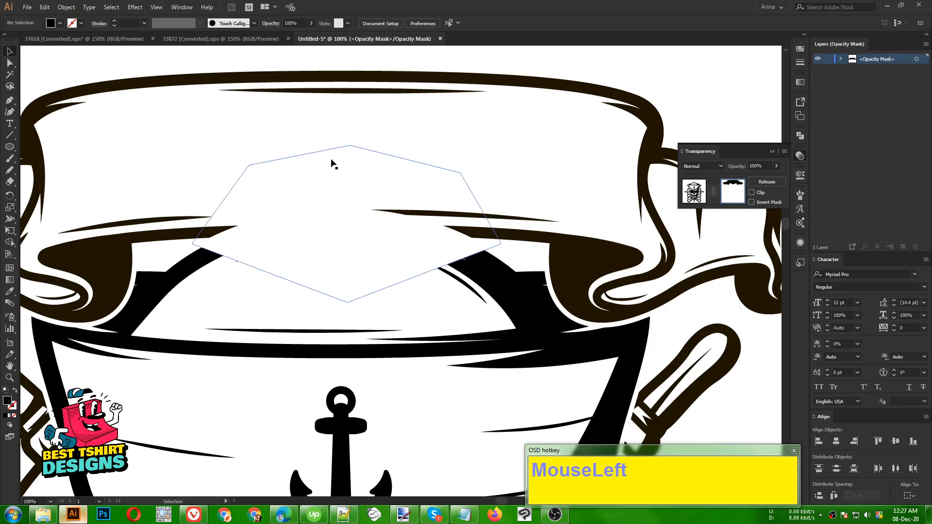
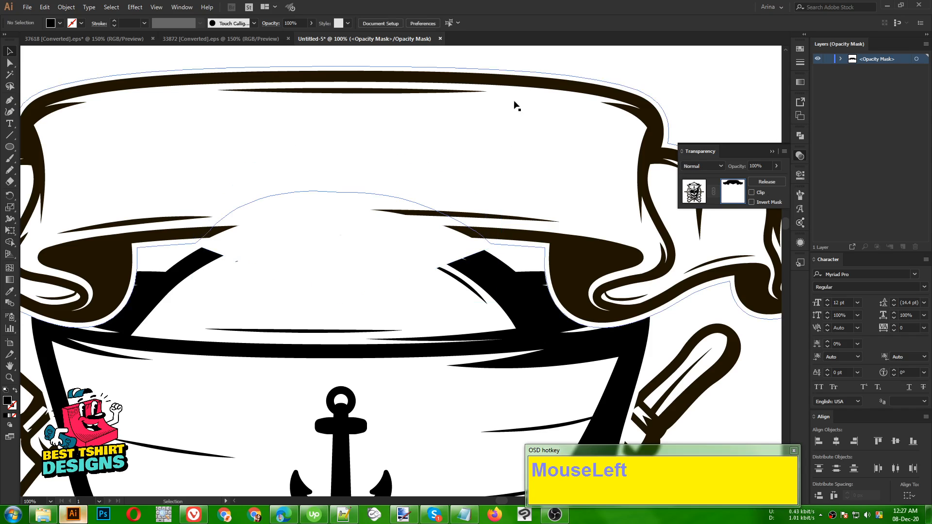
# Step: Paste the dome arc in place in the mask and use Shape Builder to remove it and the area below from the black shape
pyautogui.press('ctrl')
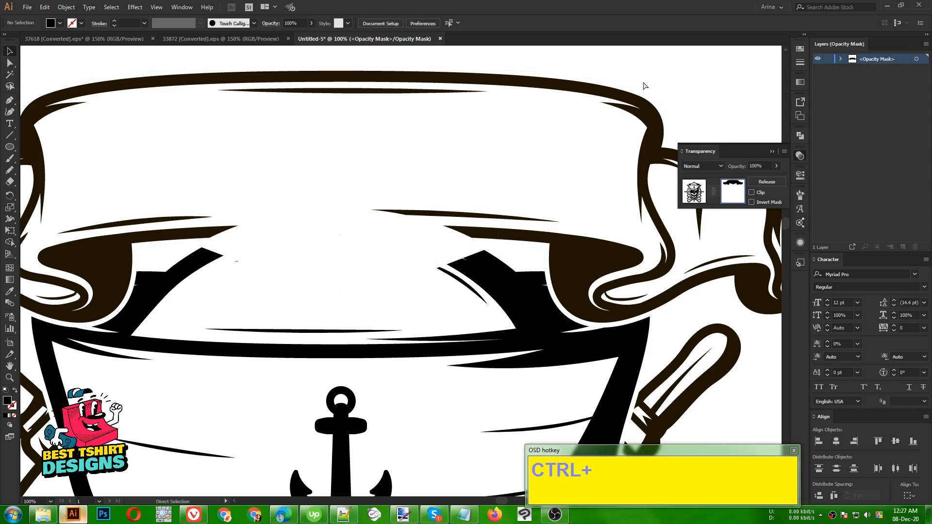
pyautogui.hotkey('ctrl', 'f')
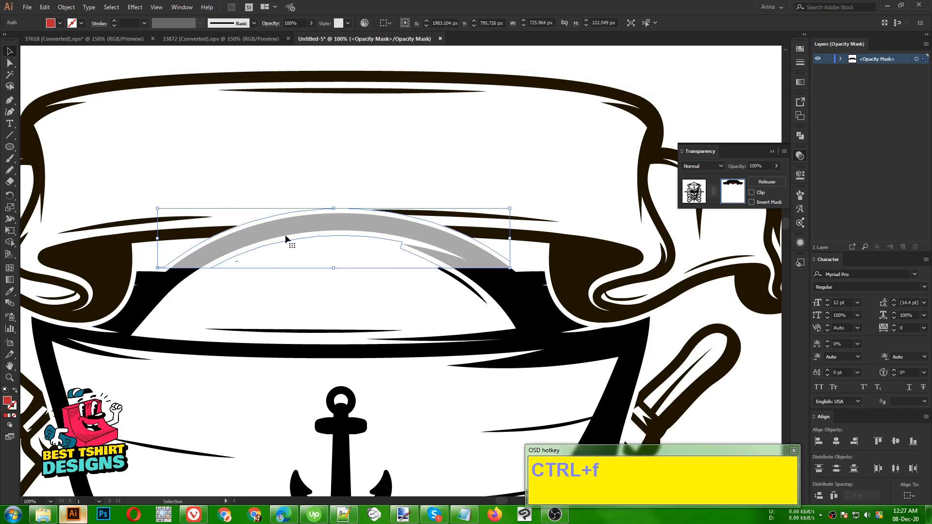
pyautogui.keyDown('shift'); pyautogui.click(312, 265); pyautogui.keyUp('shift')
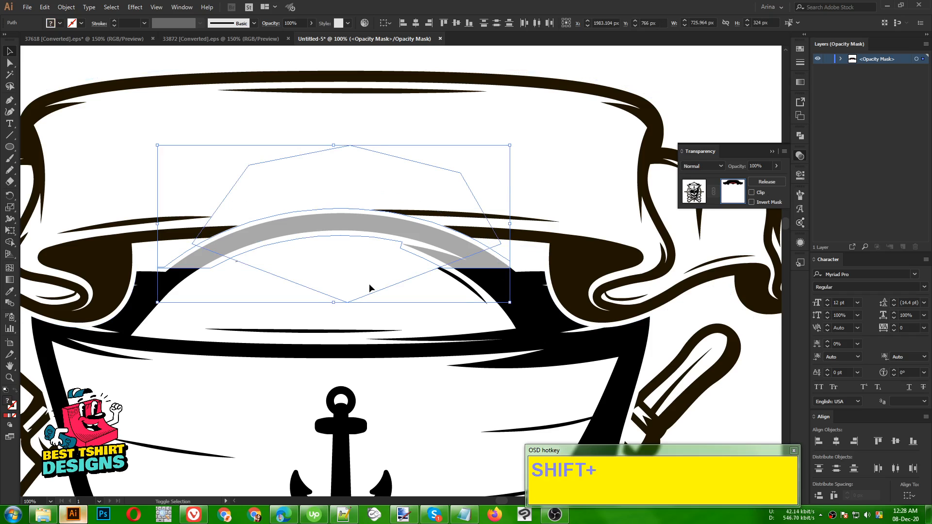
pyautogui.hotkey('shift', 'm')
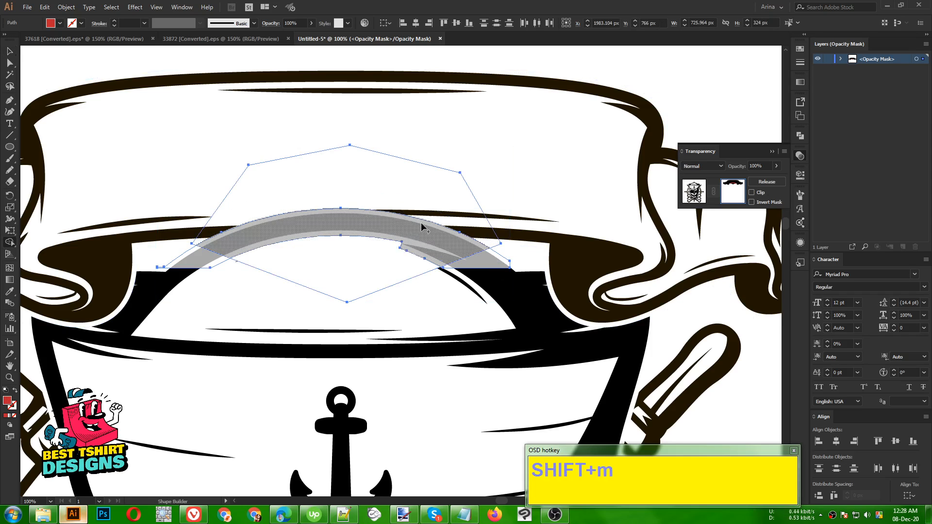
pyautogui.moveTo(371, 297)
pyautogui.mouseDown()
pyautogui.moveTo(316, 227)
pyautogui.moveTo(175, 272)
pyautogui.moveTo(324, 241)
pyautogui.moveTo(435, 241)
pyautogui.moveTo(493, 262)
pyautogui.mouseUp()
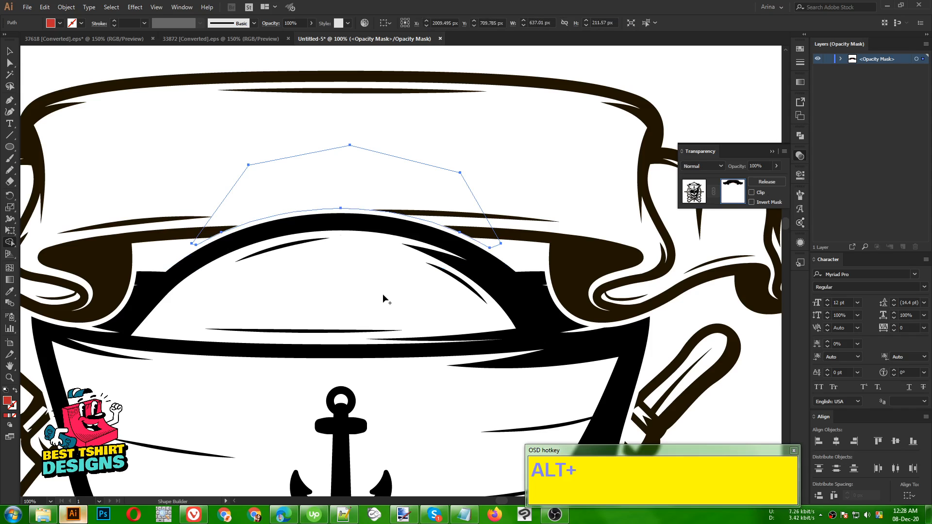
pyautogui.hotkey('alt', 'v')
pyautogui.click(481, 252)
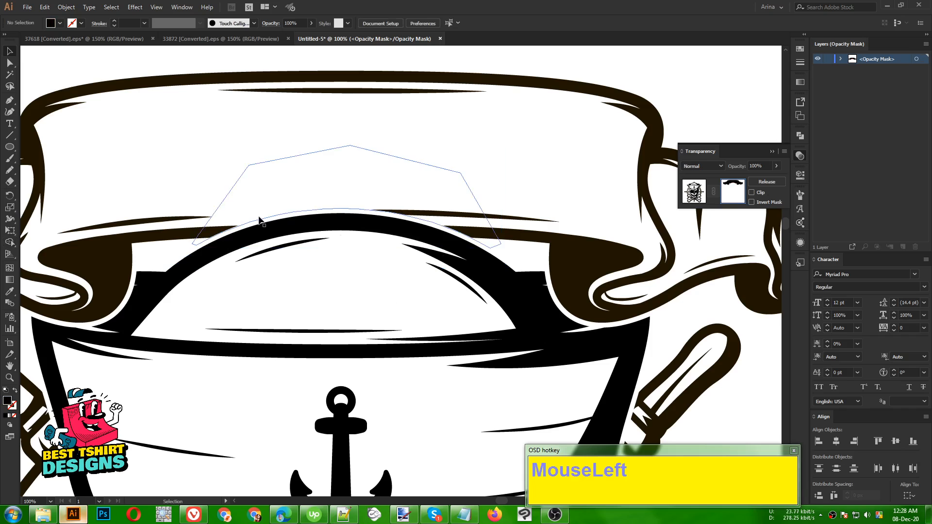
# Step: Fill the trimmed mask shape above the dome with black and return from mask editing to the artwork
pyautogui.scroll(-2, 323, 204)
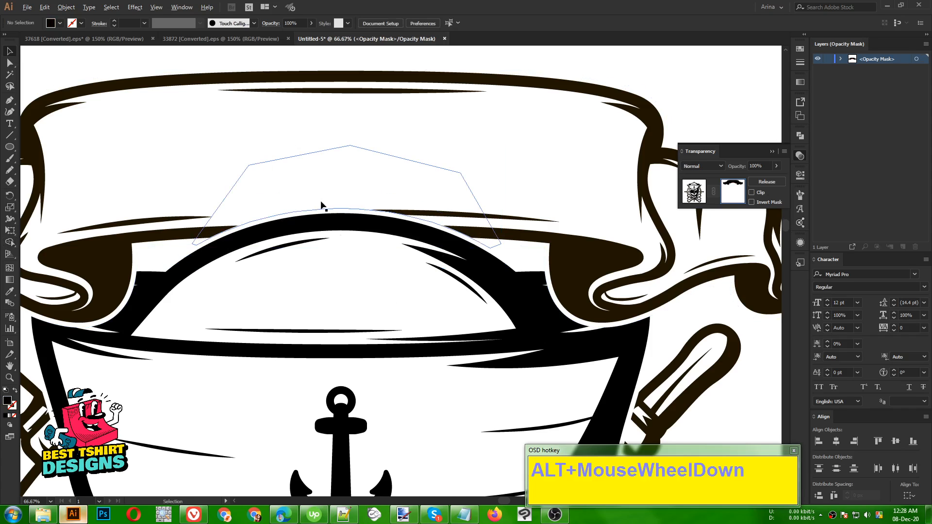
pyautogui.click(510, 103)
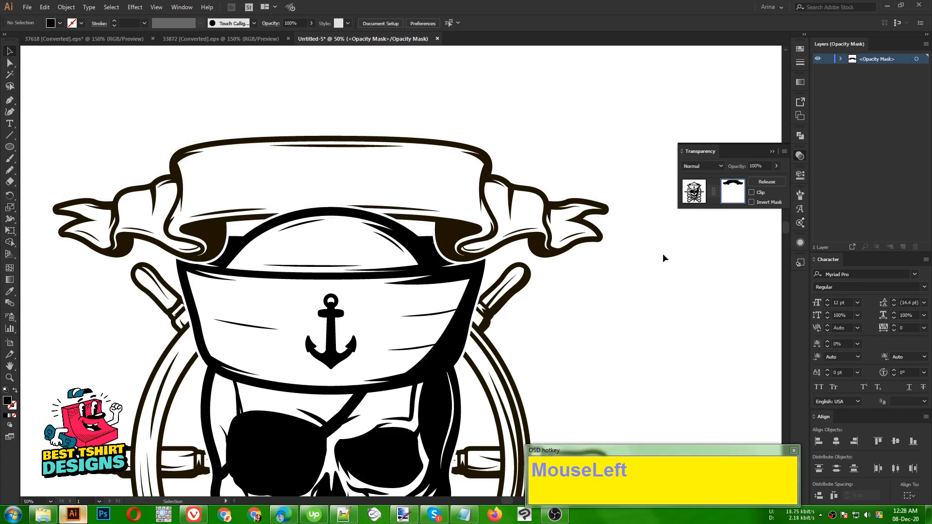
pyautogui.click(324, 192)
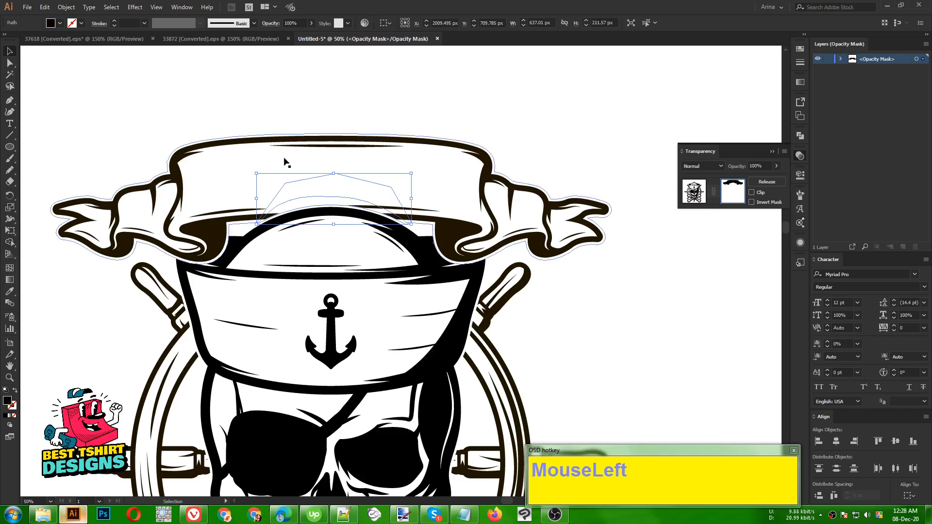
pyautogui.click(60, 23)
pyautogui.click(26, 41)
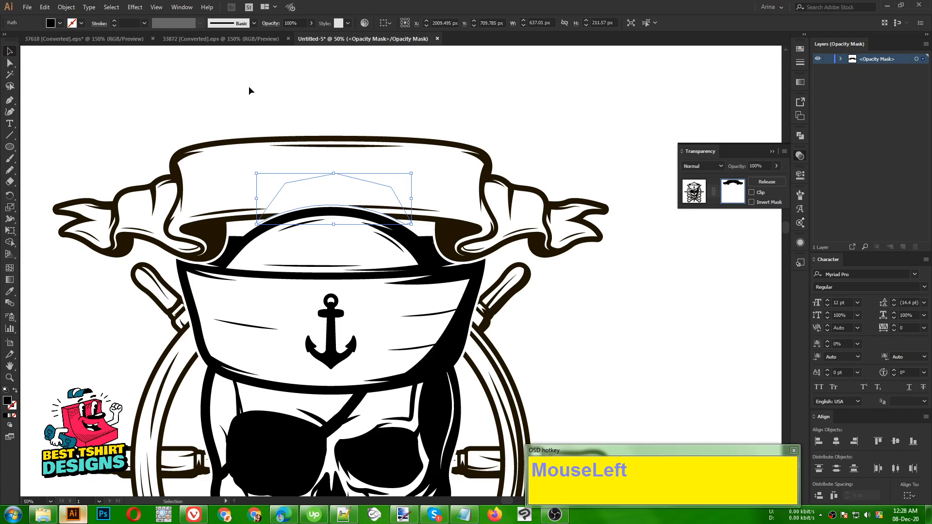
pyautogui.click(699, 198)
pyautogui.click(651, 327)
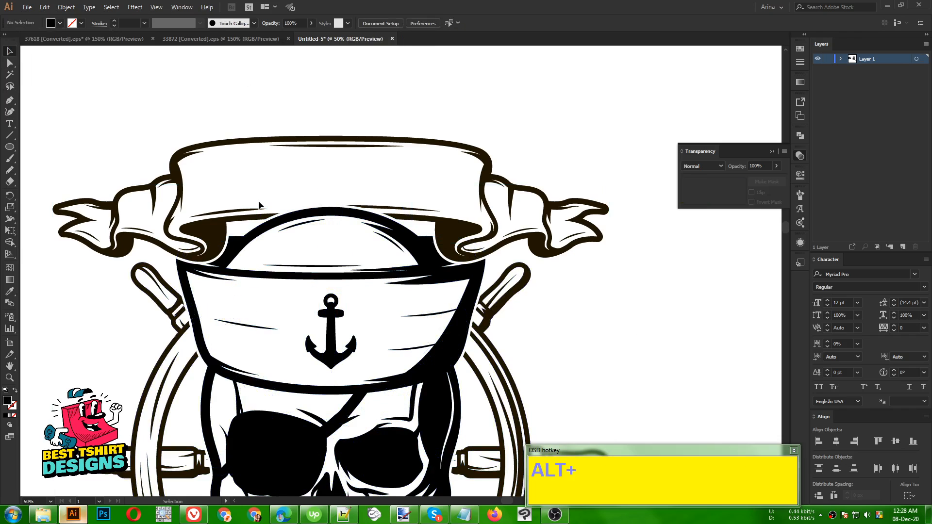
pyautogui.scroll(-1, 260, 204)
pyautogui.scroll(-1, 499, 271)
pyautogui.click(511, 271)
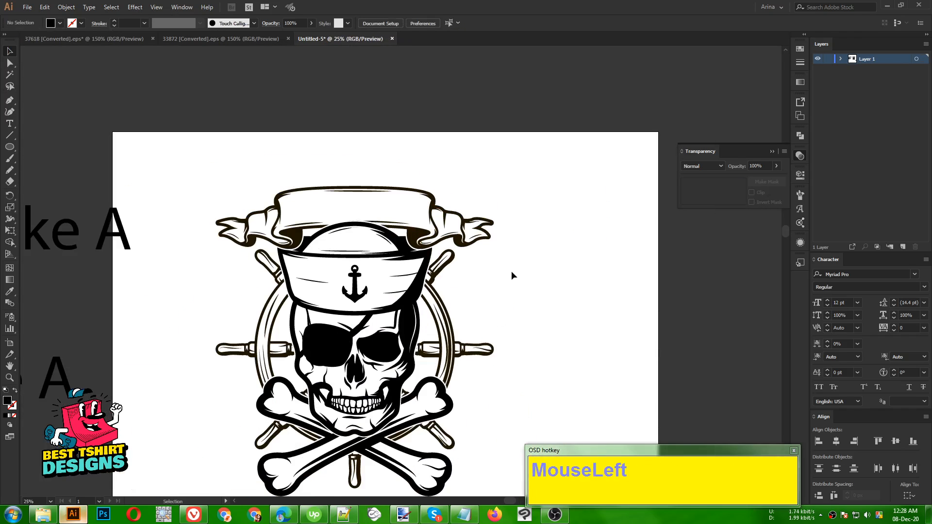
pyautogui.scroll(-2, 511, 272)
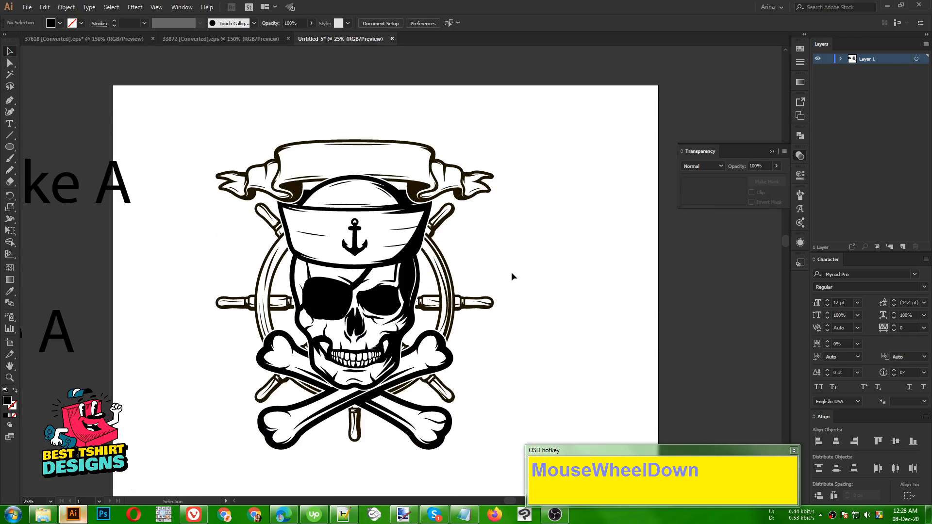
pyautogui.click(514, 275)
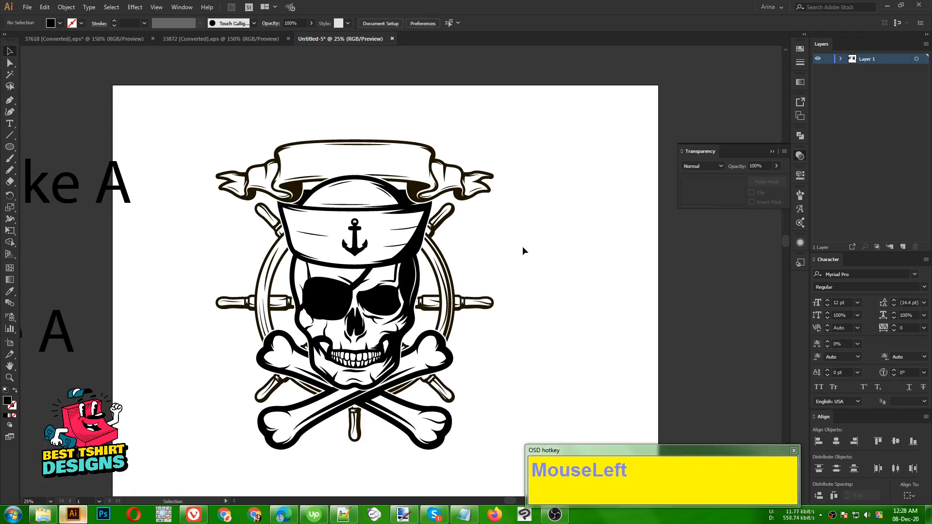
# Step: Place a vertically flipped copy of the top ribbon banner below the crossbones
pyautogui.scroll(-1, 517, 252)
pyautogui.click(517, 252)
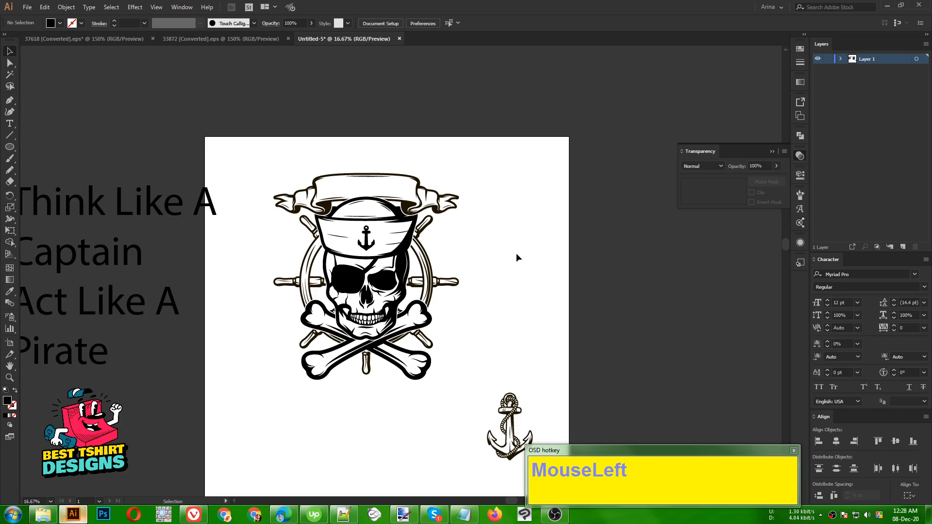
pyautogui.moveTo(445, 204); pyautogui.dragTo(296, 427)
# Step: Nudge the flipped banner copy straight up over the lower bone ends, to about Y 2986 px
pyautogui.hotkey('shift', 'Up')
pyautogui.hotkey('shift', 'Up')
pyautogui.hotkey('shift', 'Up')
pyautogui.hotkey('shift', 'Up')
pyautogui.hotkey('shift', 'Up')
pyautogui.hotkey('shift', 'Up')
pyautogui.hotkey('shift', 'Up')
pyautogui.hotkey('shift', 'Up')
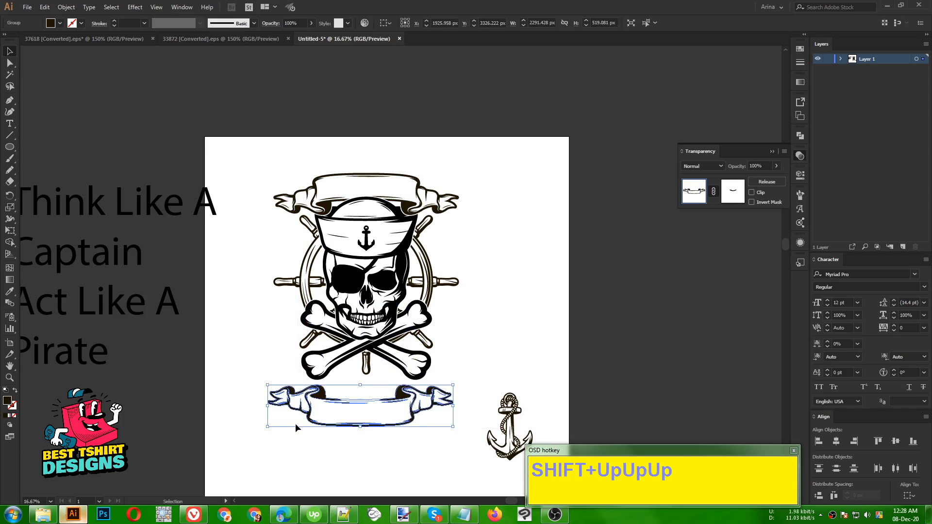
pyautogui.hotkey('shift', 'Up')
pyautogui.hotkey('shift', 'Up')
pyautogui.hotkey('shift', 'Up')
pyautogui.hotkey('shift', 'Up')
pyautogui.hotkey('shift', 'Up')
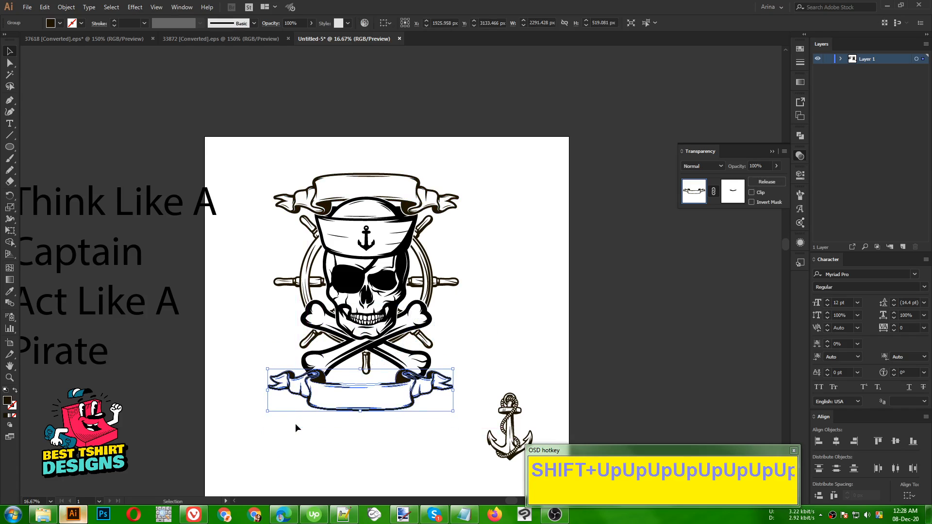
pyautogui.hotkey('shift', 'Up')
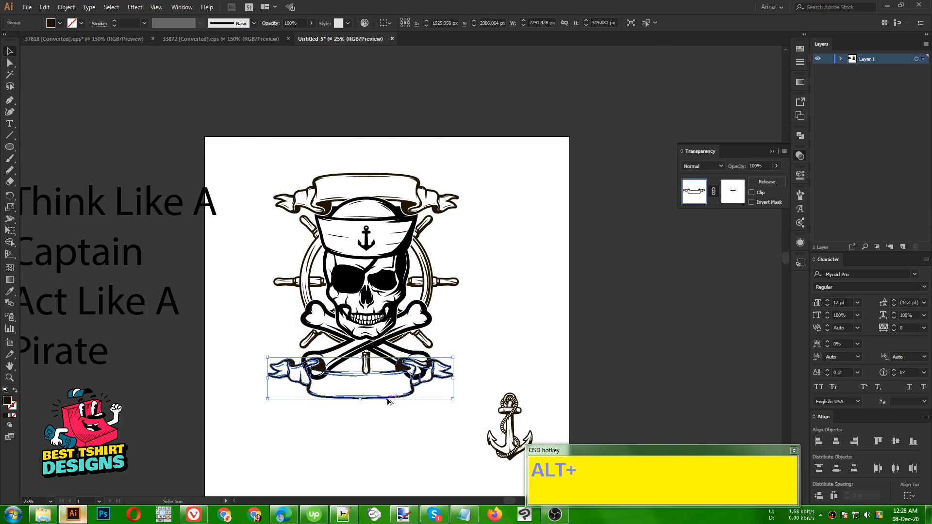
pyautogui.scroll(1, 392, 400)
pyautogui.scroll(-1, 393, 399)
pyautogui.click(502, 335)
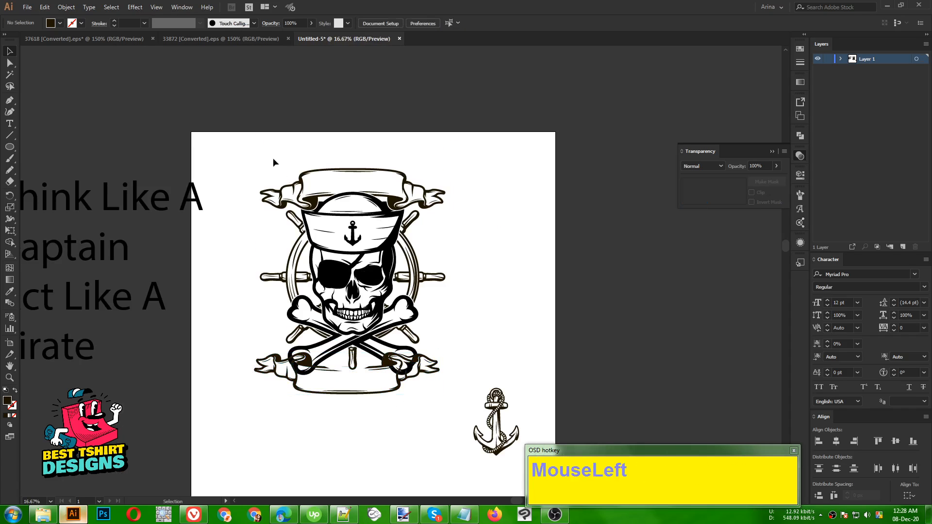
# Step: Group the top banner, skull, wheel and crossbones, and align the group and the lower banner to their horizontal centres
pyautogui.moveTo(264, 151); pyautogui.dragTo(426, 208)
pyautogui.hotkey('ctrl', 'g')
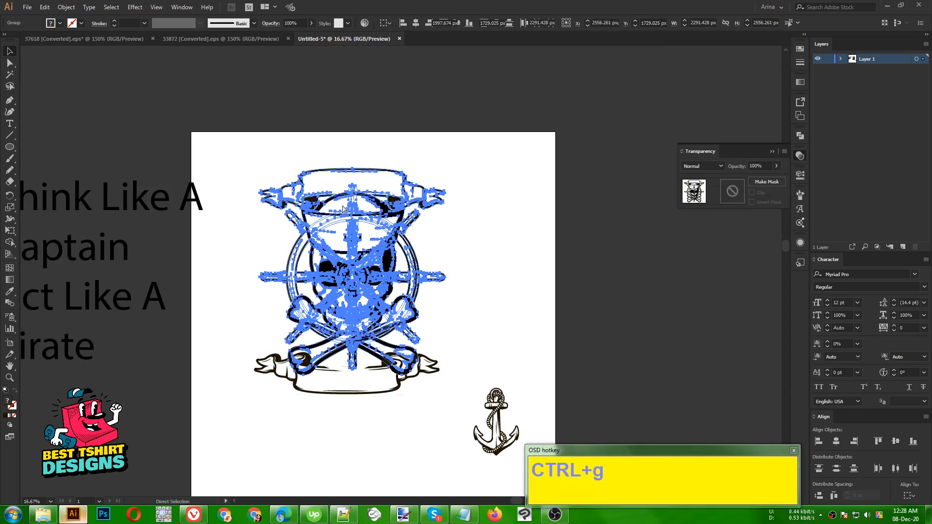
pyautogui.moveTo(285, 144); pyautogui.dragTo(416, 404)
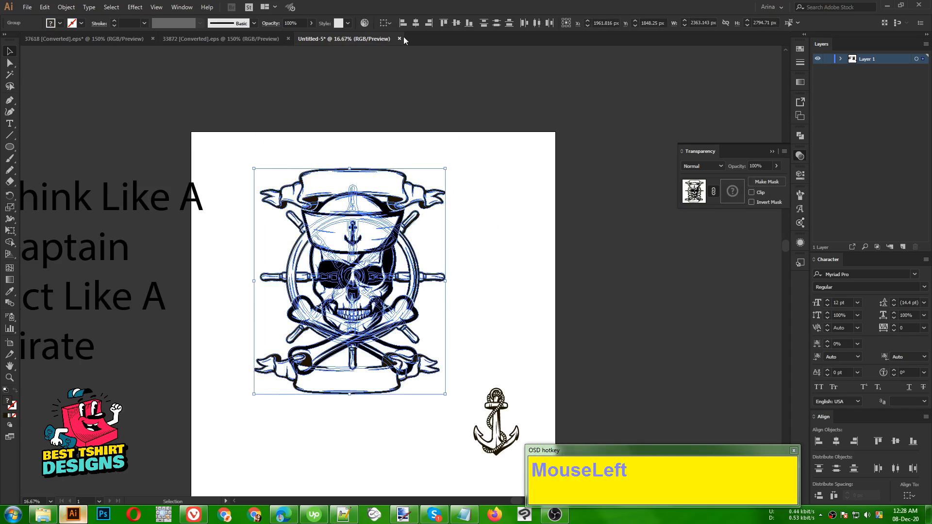
pyautogui.click(417, 23)
pyautogui.click(506, 212)
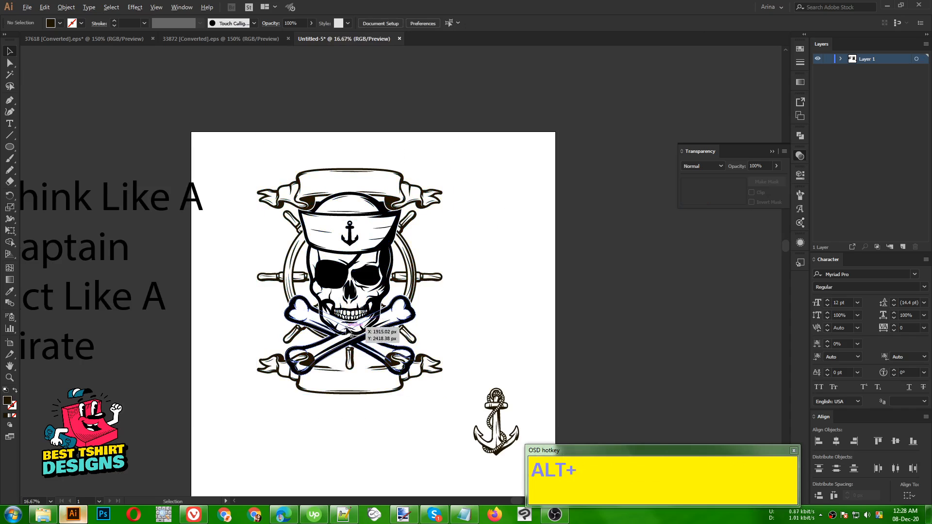
# Step: Nudge the lower banner further up over the crossbones and bottom wheel handle, to about Y 2748 px
pyautogui.keyDown('alt'); pyautogui.scroll(1, 347, 328); pyautogui.keyUp('alt')
pyautogui.click(391, 391)
pyautogui.press('Up')
pyautogui.press('Up')
pyautogui.press('Up')
pyautogui.press('Up')
pyautogui.press('Up')
pyautogui.press('Up')
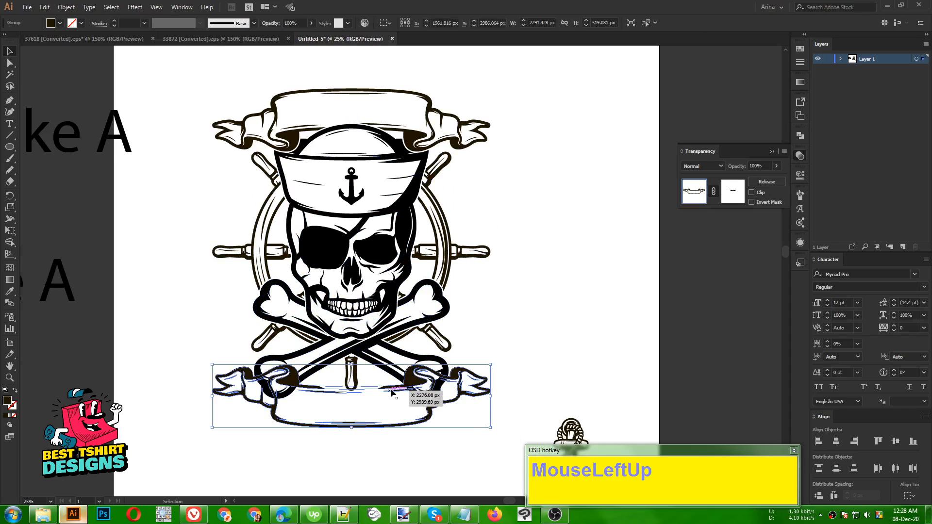
pyautogui.press('Down')
pyautogui.press('Down')
pyautogui.press('Down')
pyautogui.press('Down')
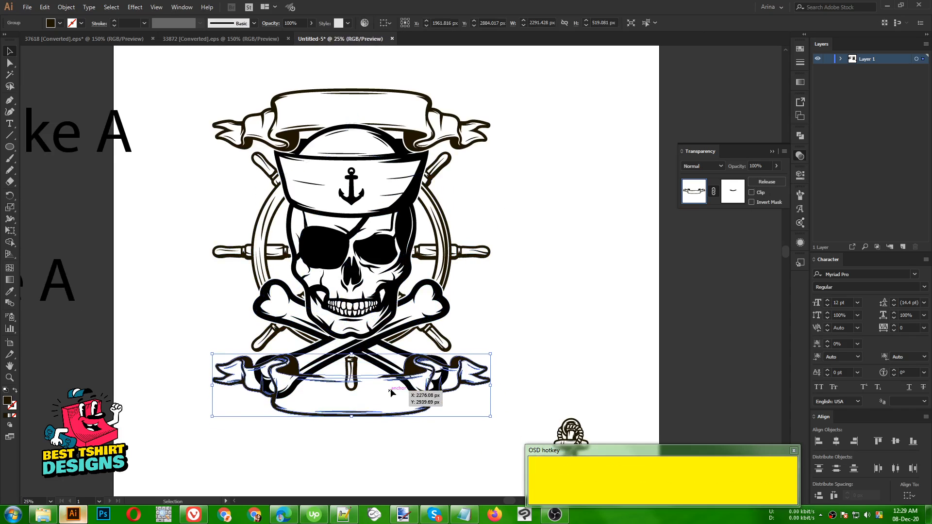
pyautogui.press('Up')
pyautogui.press('Up')
pyautogui.press('Up')
pyautogui.press('Up')
pyautogui.press('Up')
pyautogui.press('Up')
pyautogui.press('Up')
pyautogui.press('Up')
pyautogui.press('Up')
pyautogui.press('Up')
pyautogui.press('Up')
pyautogui.press('Up')
pyautogui.press('Up')
pyautogui.press('Up')
pyautogui.press('Up')
pyautogui.press('Up')
pyautogui.press('Up')
pyautogui.press('Up')
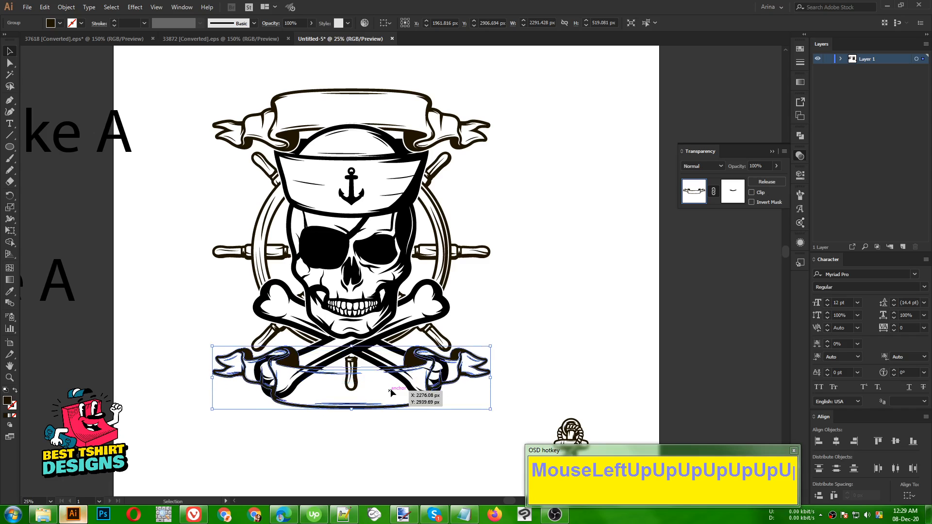
pyautogui.press('Up')
pyautogui.press('Up')
pyautogui.press('Up')
pyautogui.press('Up')
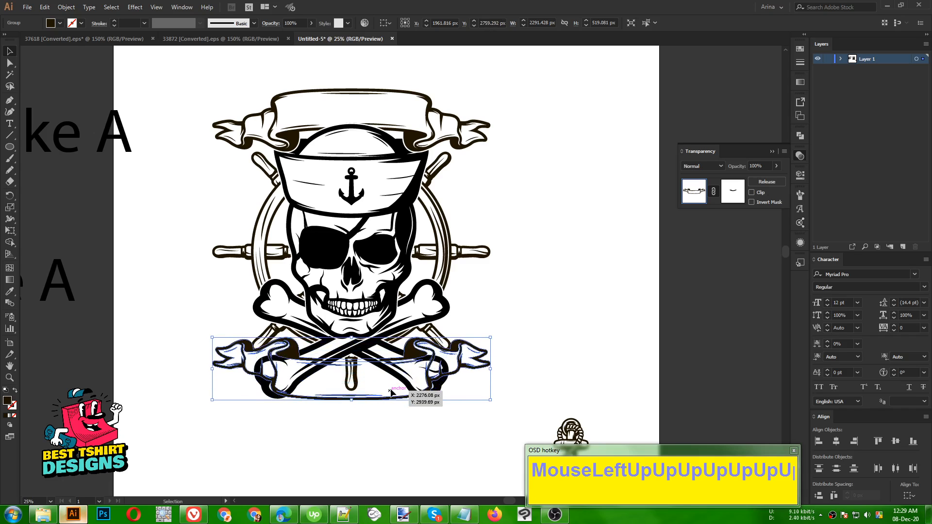
pyautogui.keyDown('alt'); pyautogui.scroll(1, 383, 381); pyautogui.keyUp('alt')
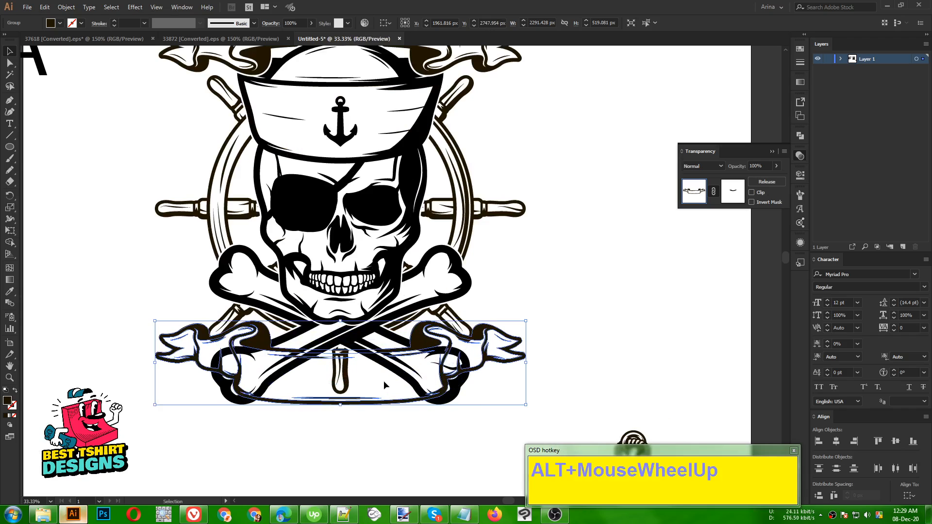
# Step: Delete the existing shape from the lower banner's opacity mask and return to editing the artwork
pyautogui.click(733, 190)
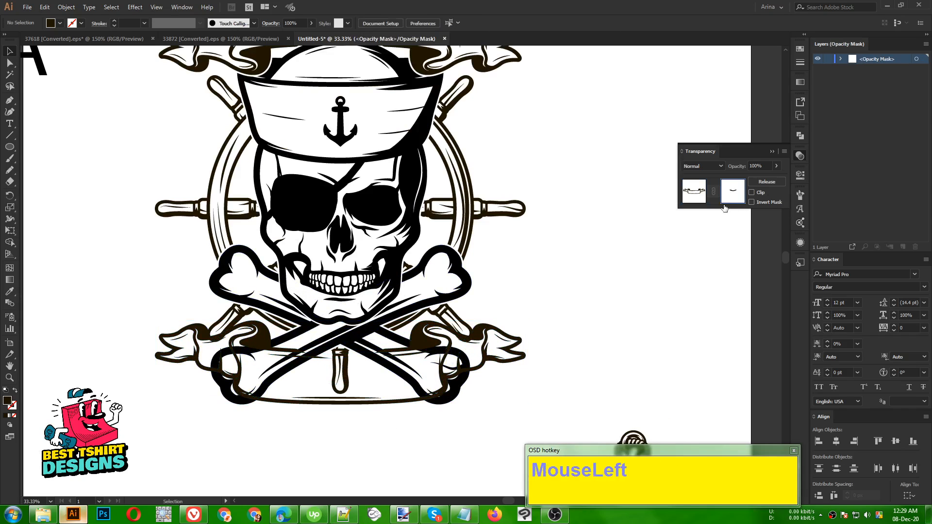
pyautogui.click(361, 365)
pyautogui.press('Delete')
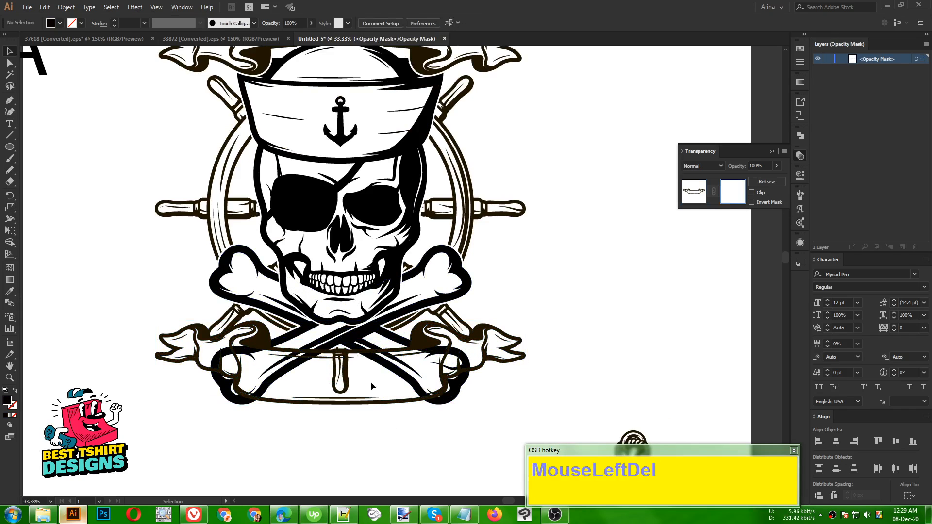
pyautogui.click(694, 191)
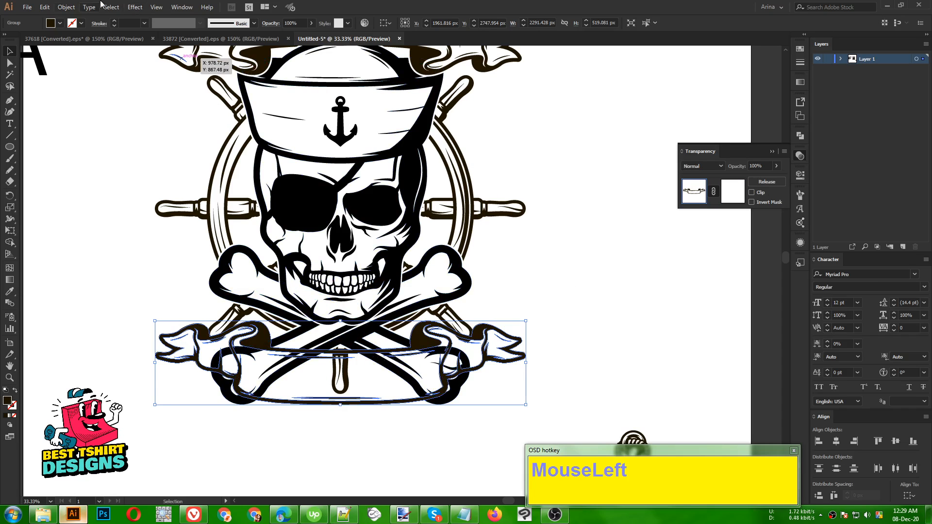
# Step: Create a 10 px offset path with miter joins around the lower banner and cut the offset to the clipboard
pyautogui.click(66, 7)
pyautogui.moveTo(90, 230)
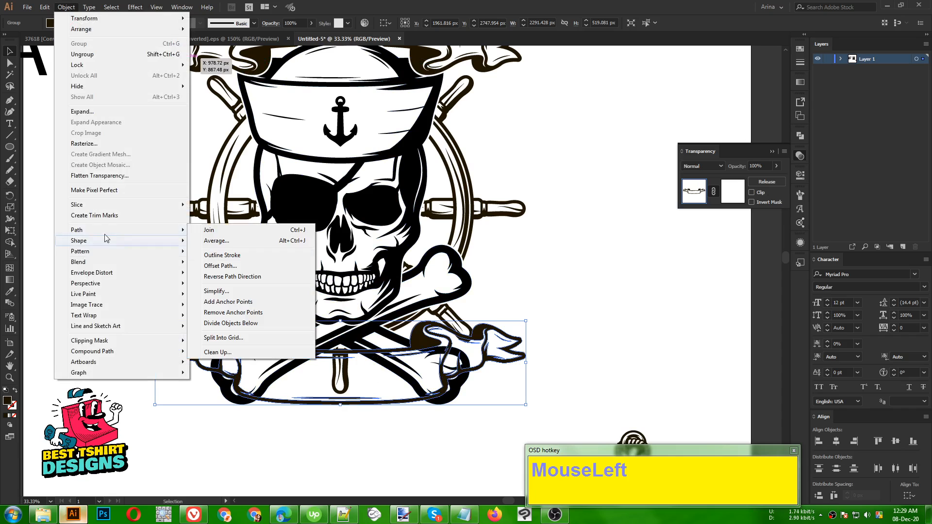
pyautogui.click(223, 265)
pyautogui.click(563, 170)
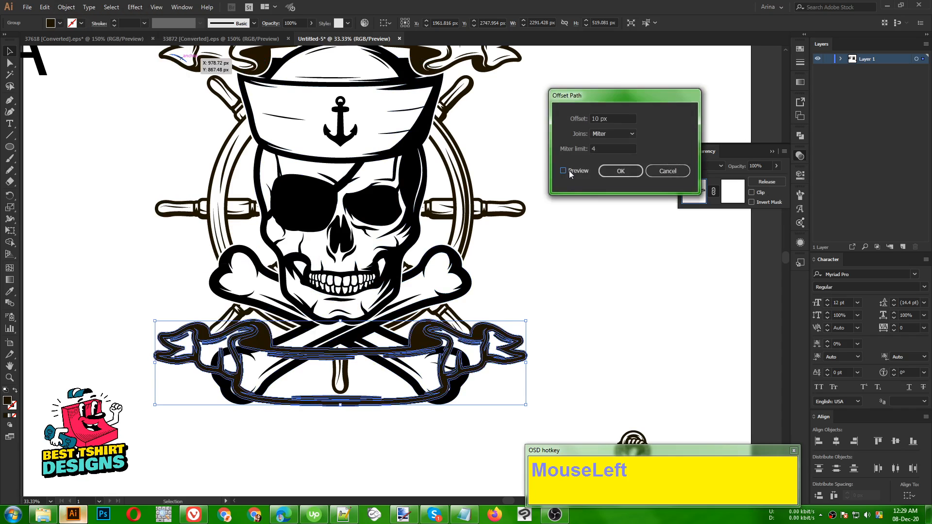
pyautogui.click(631, 172)
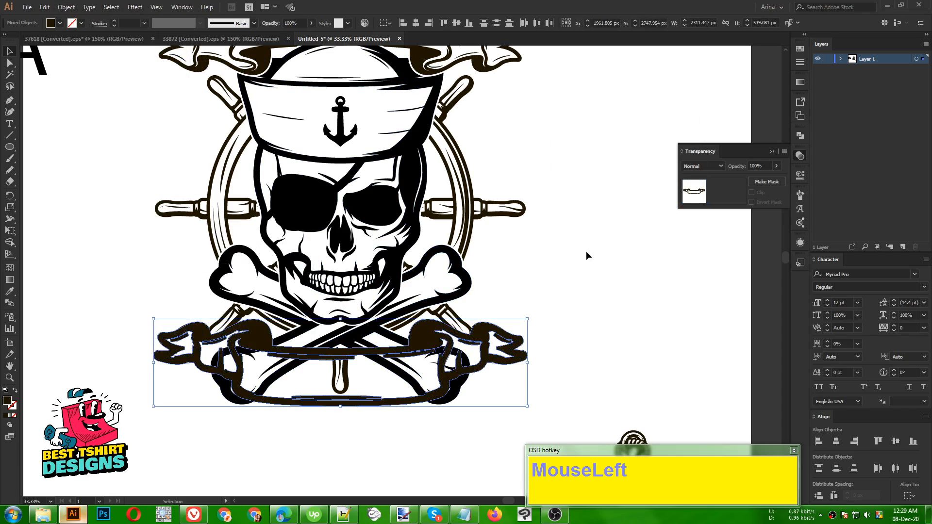
pyautogui.hotkey('ctrl', 'x')
# Step: Add an unclipped opacity mask to the skull, wheel and bones artwork and paste the banner offset in place inside it
pyautogui.click(462, 293)
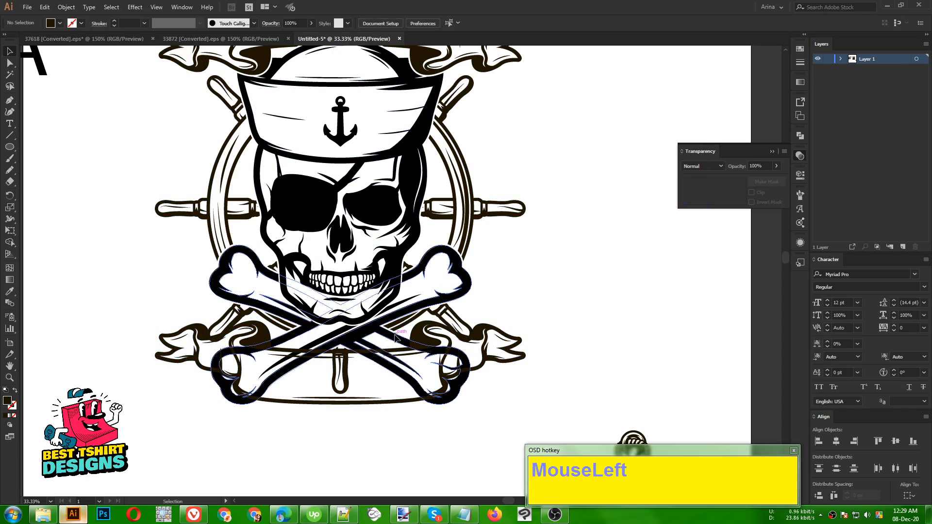
pyautogui.click(727, 189)
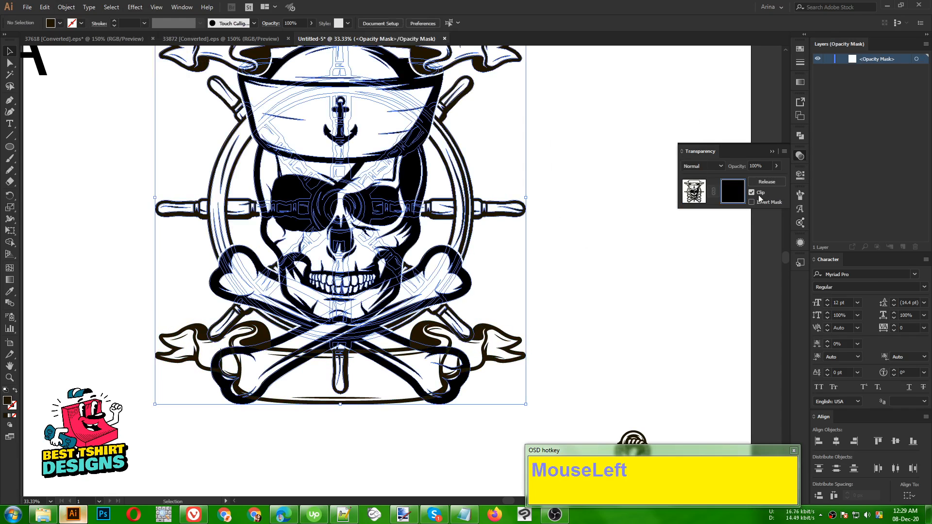
pyautogui.click(751, 192)
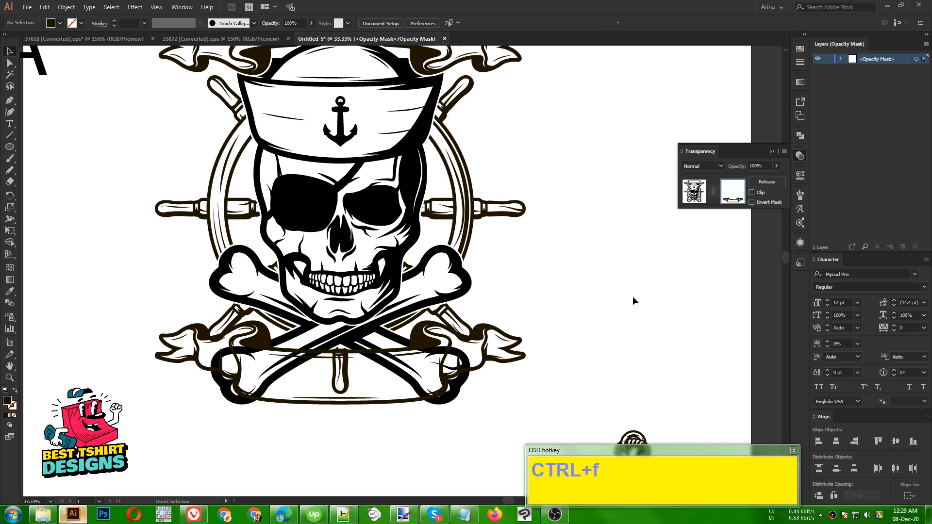
# Step: Unite the pasted banner offset inside the mask into one solid silhouette covering the banner's interior
pyautogui.click(800, 137)
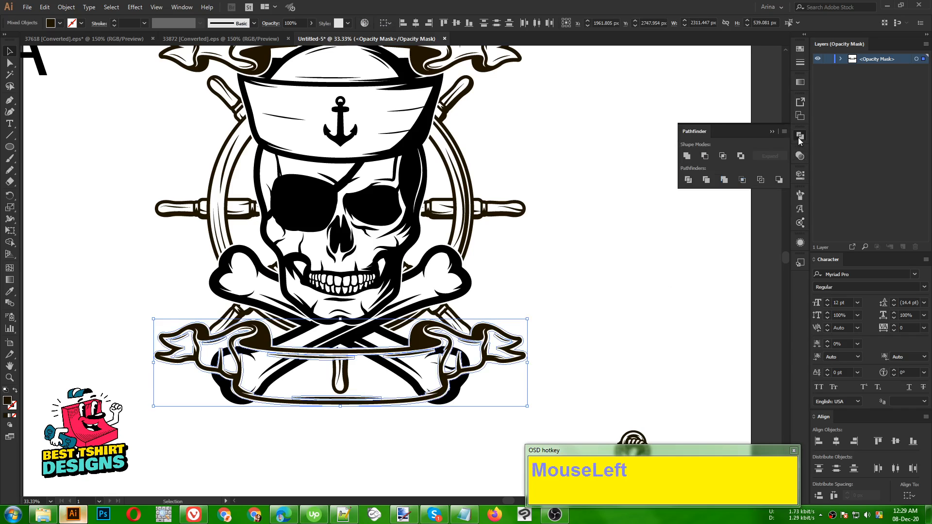
pyautogui.click(724, 180)
pyautogui.click(687, 156)
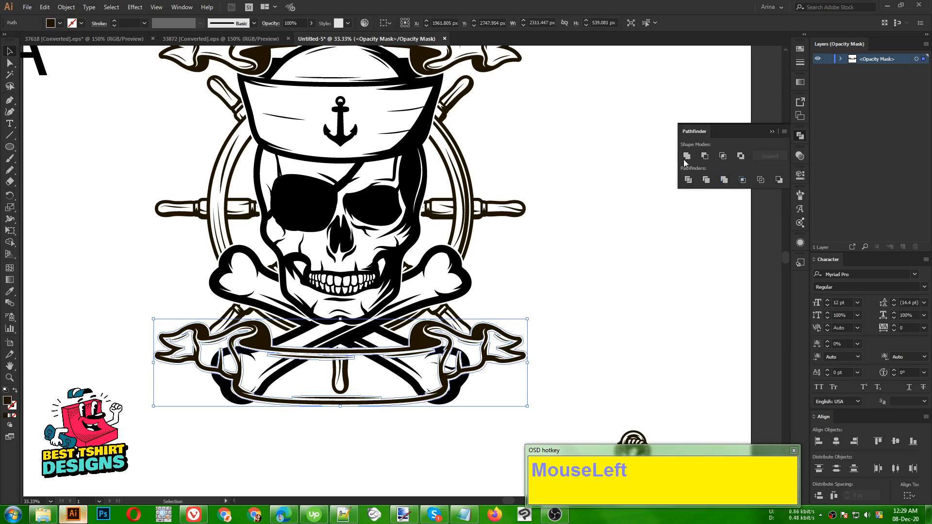
pyautogui.click(601, 260)
pyautogui.click(334, 388)
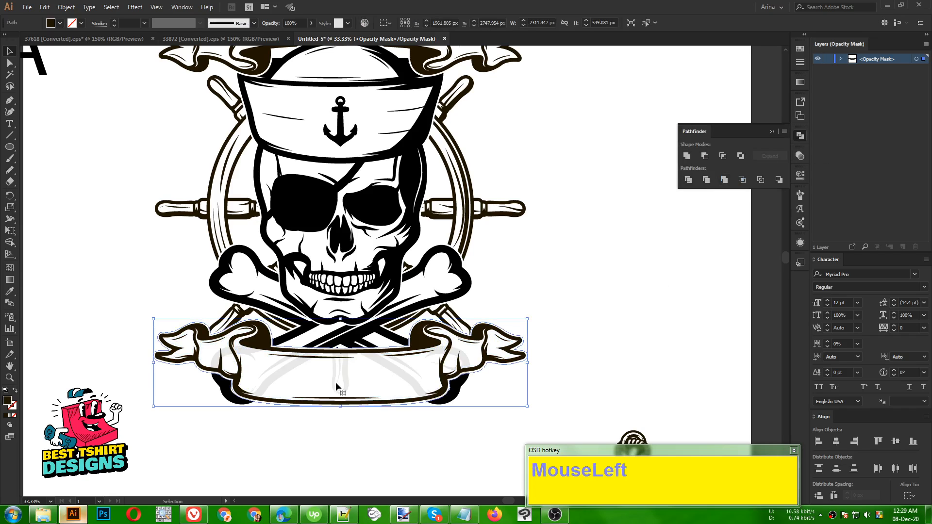
# Step: Fill the banner silhouette in the mask with black and leave mask editing
pyautogui.click(59, 23)
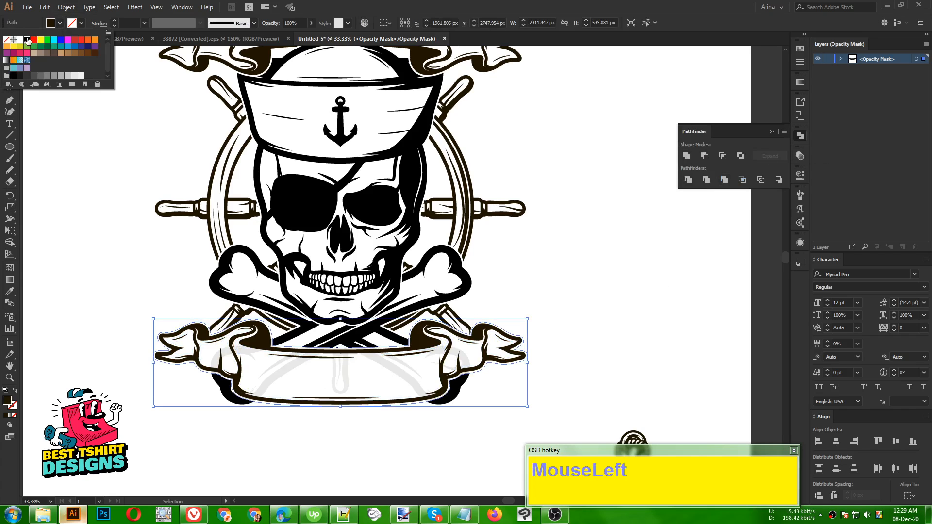
pyautogui.click(27, 40)
pyautogui.click(98, 215)
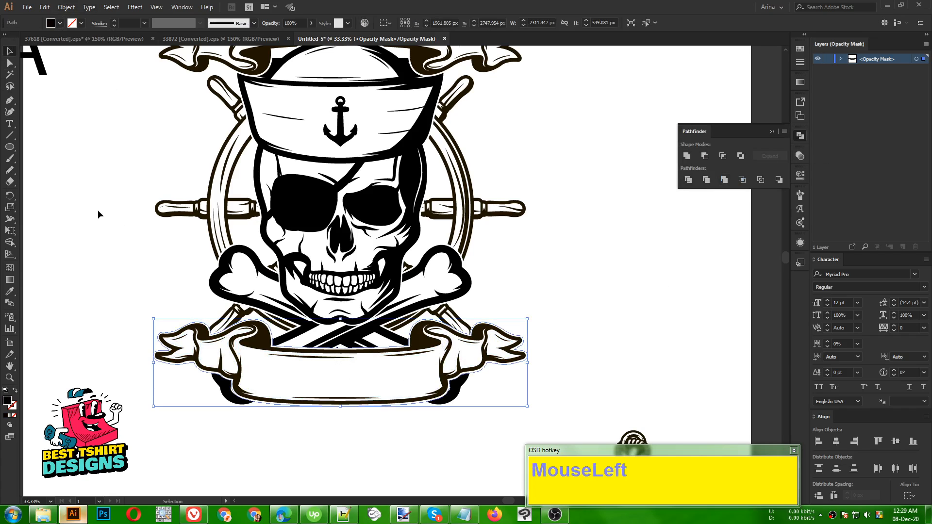
pyautogui.click(800, 155)
pyautogui.click(685, 196)
pyautogui.click(557, 282)
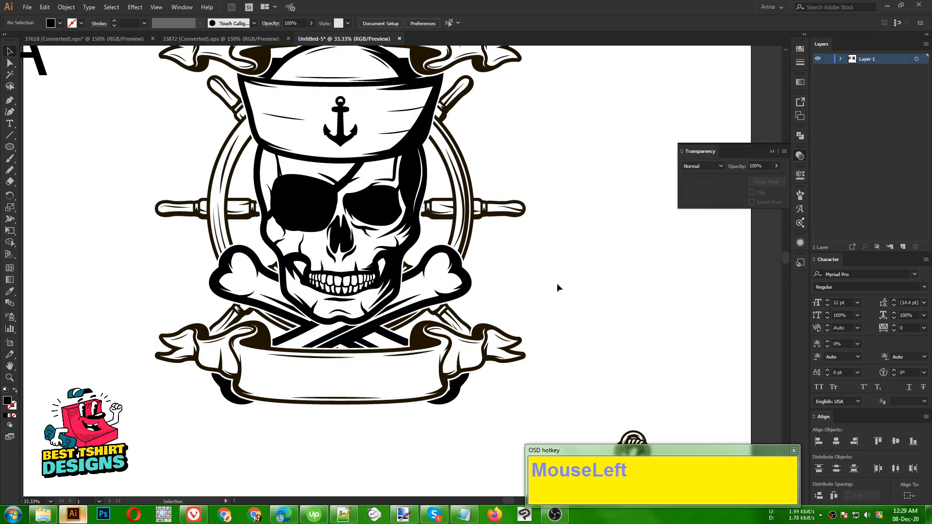
# Step: Select the whole skull artwork with both banners and fill it with black
pyautogui.keyDown('alt'); pyautogui.scroll(-2, 186, 380); pyautogui.keyUp('alt')
pyautogui.moveTo(147, 170); pyautogui.dragTo(373, 443)
pyautogui.click(60, 23)
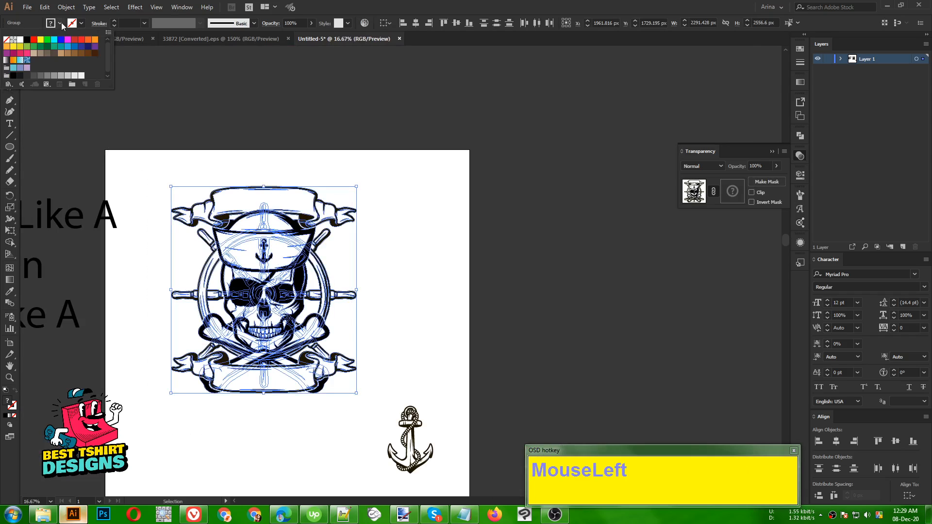
pyautogui.click(27, 40)
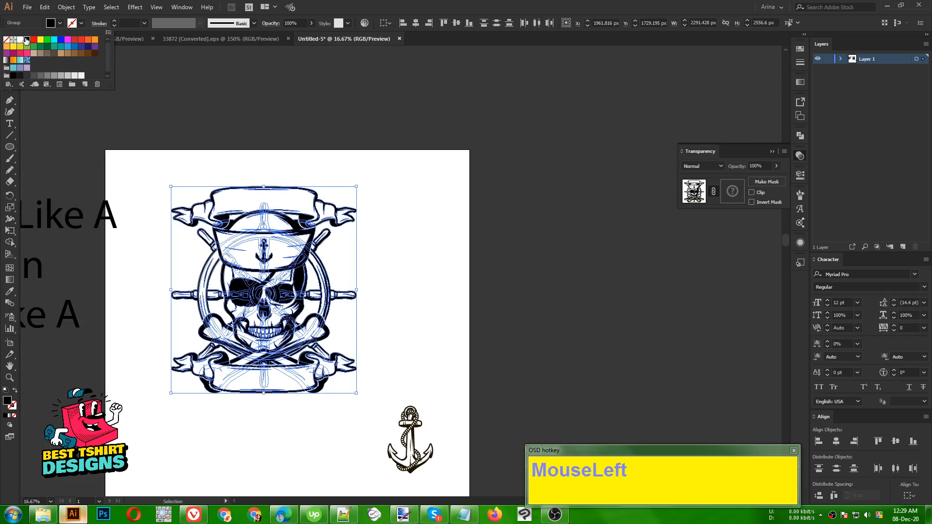
pyautogui.click(163, 122)
# Step: Examine the masked skull, wheel, crossbones and both banners close up and as a whole composition
pyautogui.keyDown('alt'); pyautogui.scroll(2, 156, 366); pyautogui.keyUp('alt')
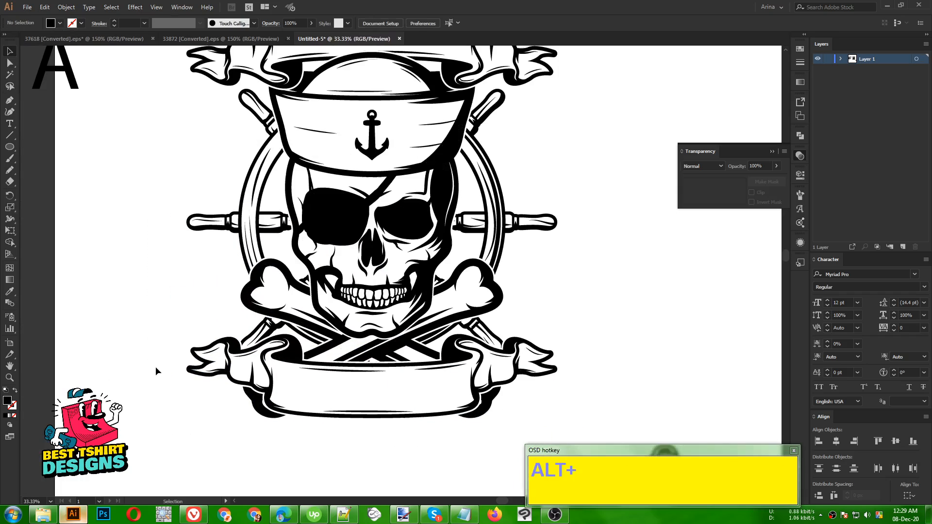
pyautogui.keyDown('alt'); pyautogui.scroll(-1, 166, 290); pyautogui.keyUp('alt')
pyautogui.click(491, 299)
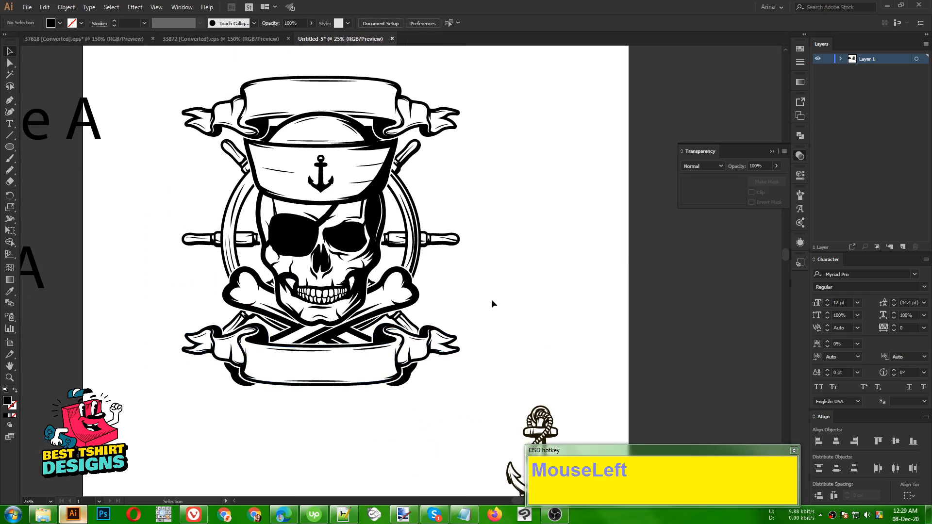
pyautogui.scroll(1, 491, 317)
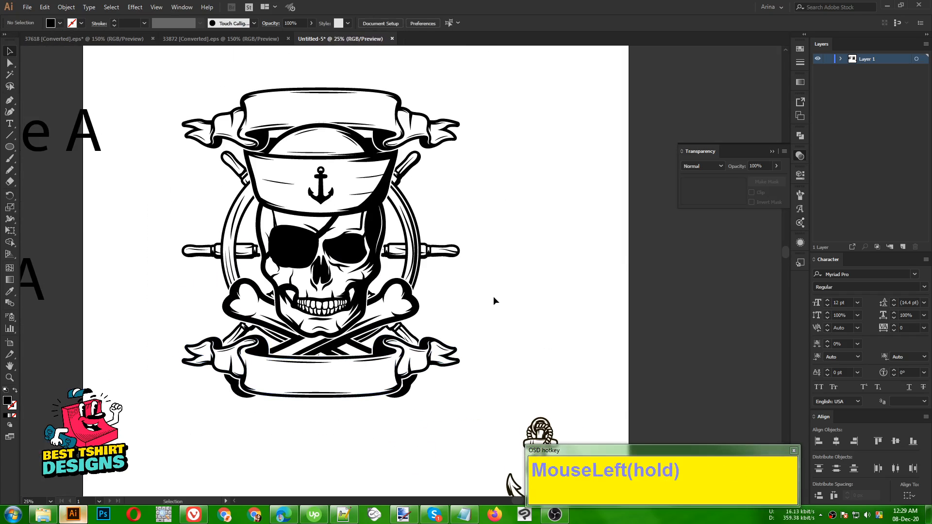
pyautogui.scroll(-1, 448, 310)
pyautogui.keyDown('alt'); pyautogui.scroll(-1, 481, 286); pyautogui.keyUp('alt')
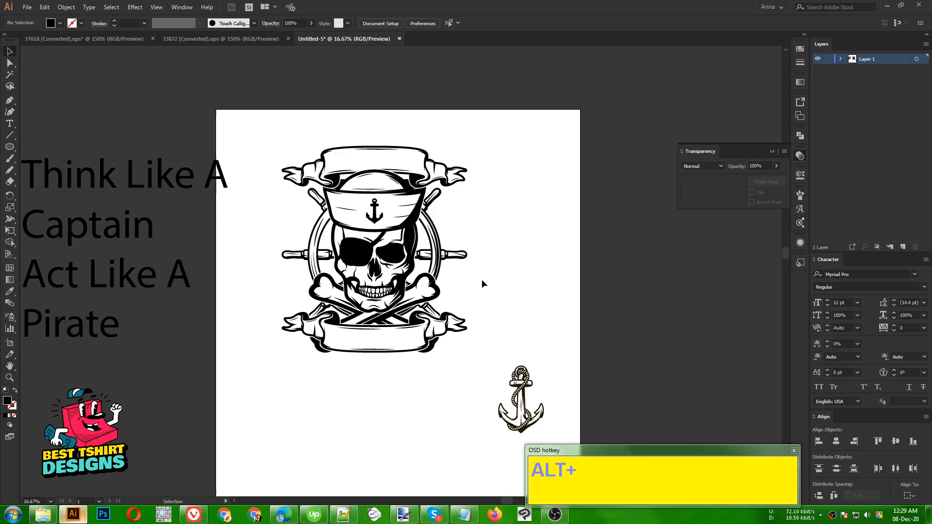
pyautogui.click(491, 281)
pyautogui.keyDown('alt'); pyautogui.scroll(1, 494, 275); pyautogui.keyUp('alt')
pyautogui.click(494, 276)
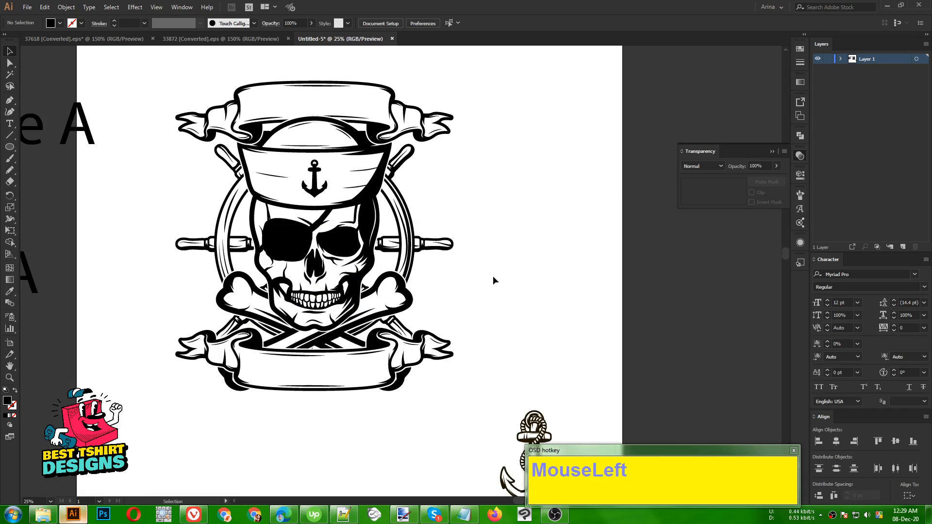
pyautogui.keyDown('alt'); pyautogui.scroll(-1, 494, 277); pyautogui.keyUp('alt')
pyautogui.click(493, 276)
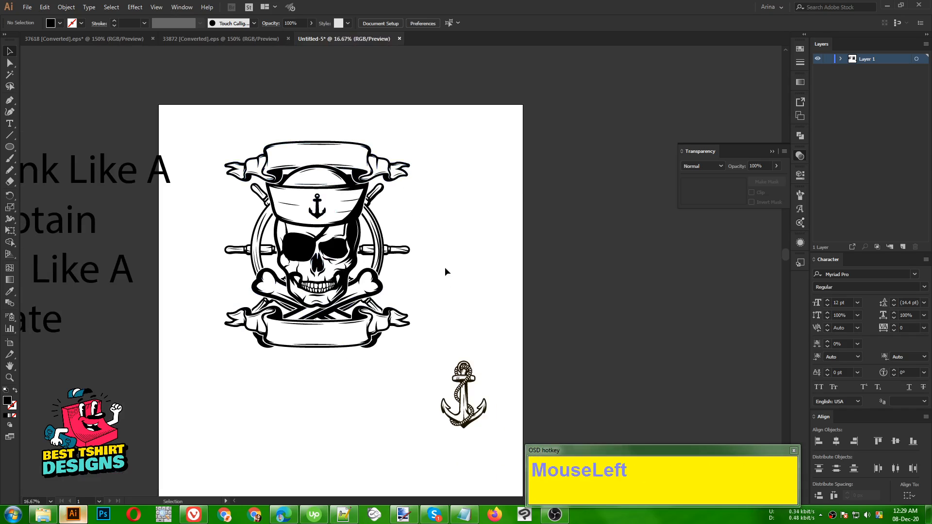
pyautogui.keyDown('alt'); pyautogui.scroll(1, 294, 228); pyautogui.keyUp('alt')
pyautogui.keyDown('alt'); pyautogui.scroll(2, 295, 228); pyautogui.keyUp('alt')
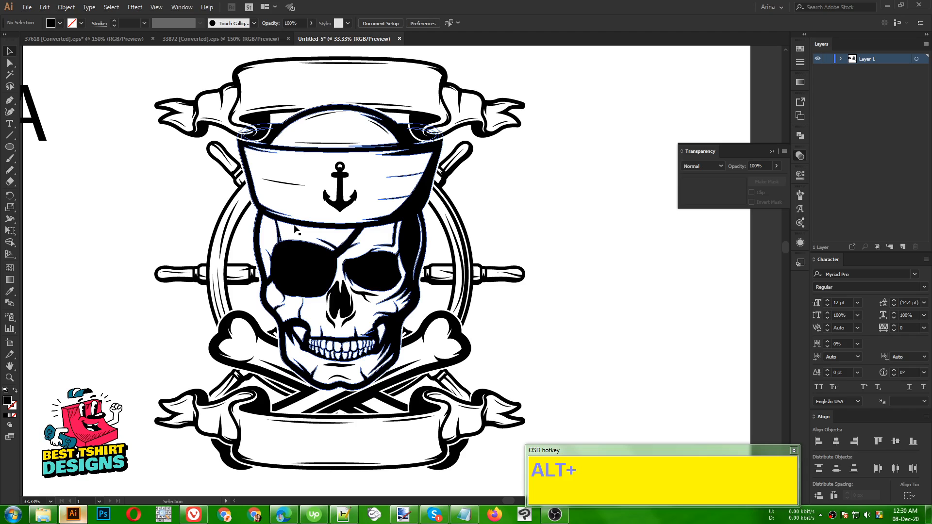
pyautogui.keyDown('alt'); pyautogui.scroll(-1, 449, 235); pyautogui.keyUp('alt')
pyautogui.keyDown('alt'); pyautogui.scroll(-1, 454, 233); pyautogui.keyUp('alt')
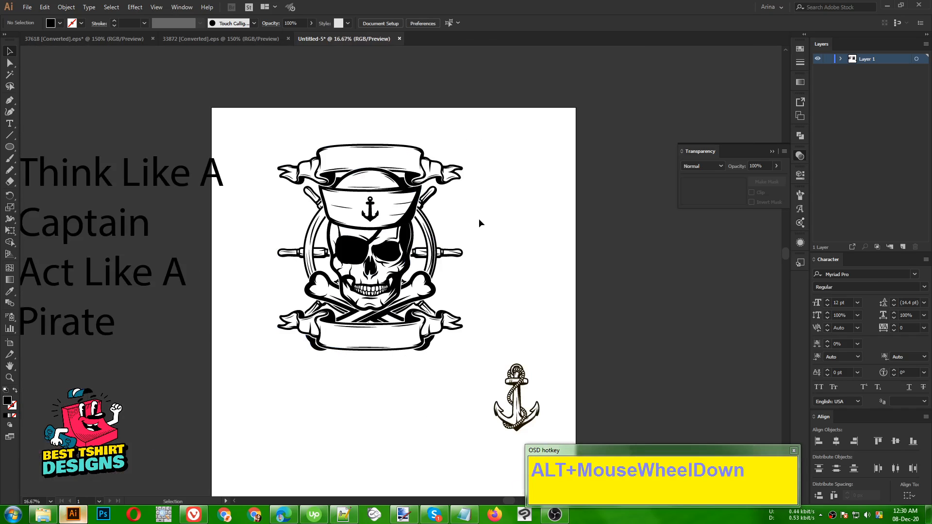
pyautogui.click(493, 218)
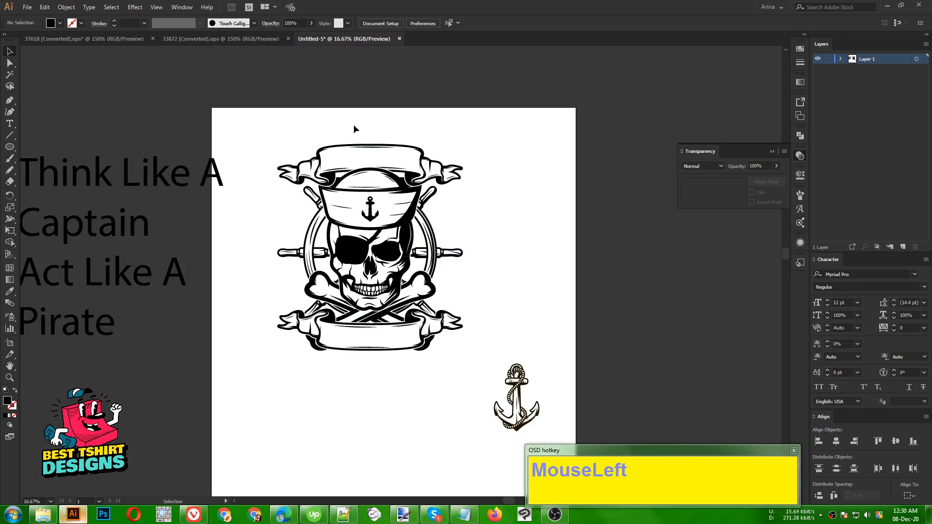
pyautogui.keyDown('alt'); pyautogui.scroll(1, 424, 154); pyautogui.keyUp('alt')
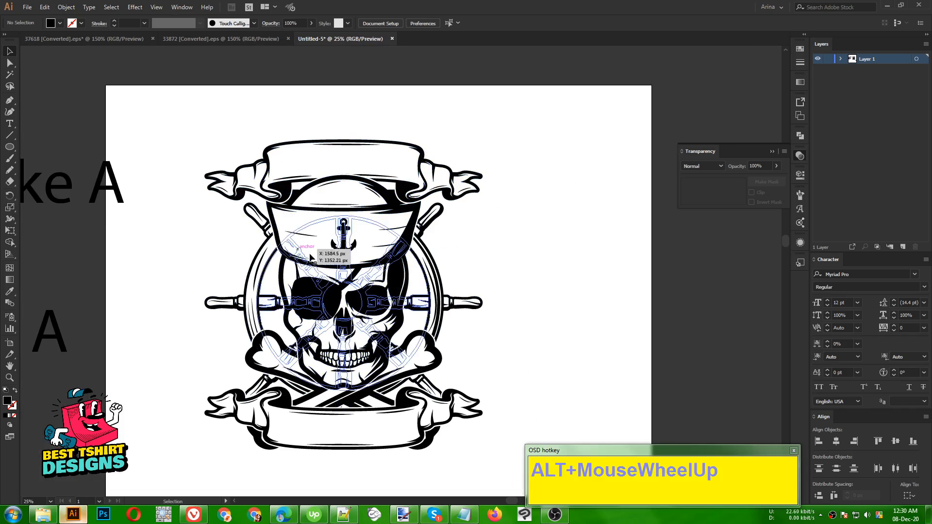
pyautogui.click(518, 250)
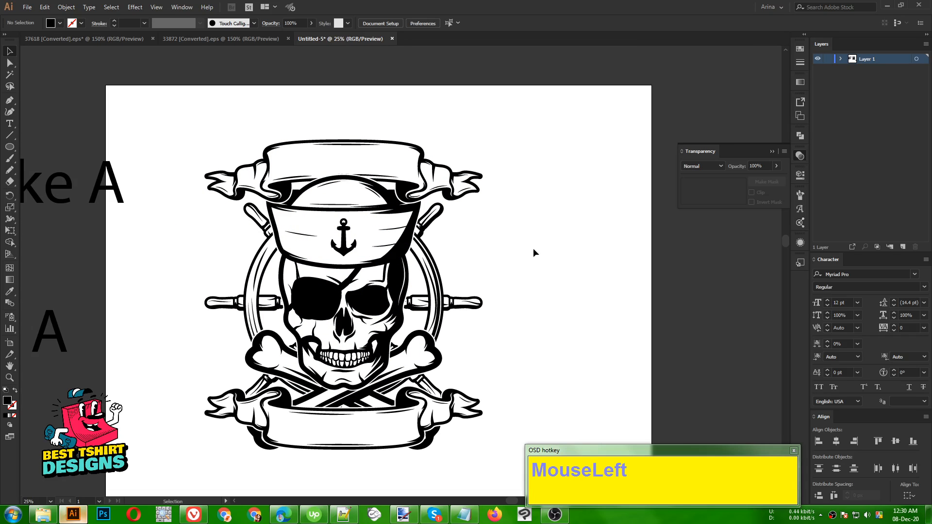
# Step: Move the text "Captain" beside the skull artwork and set its font to Norwester
pyautogui.keyDown('alt'); pyautogui.scroll(-2, 377, 274); pyautogui.keyUp('alt')
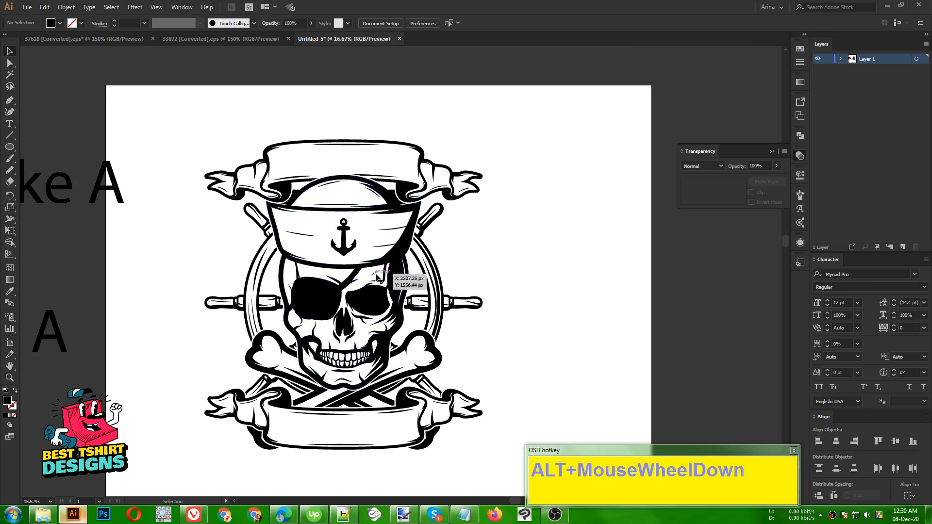
pyautogui.moveTo(161, 266); pyautogui.dragTo(478, 281)
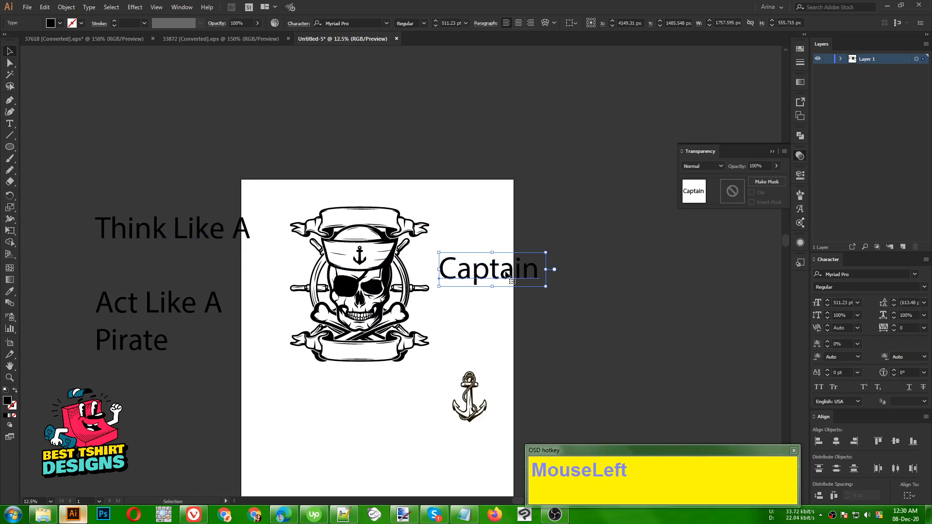
pyautogui.click(358, 25)
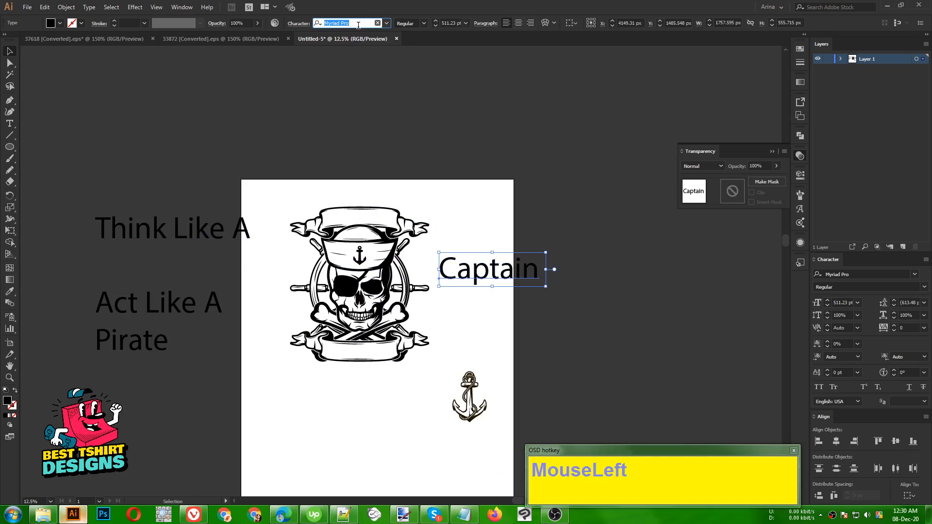
pyautogui.write('nor')
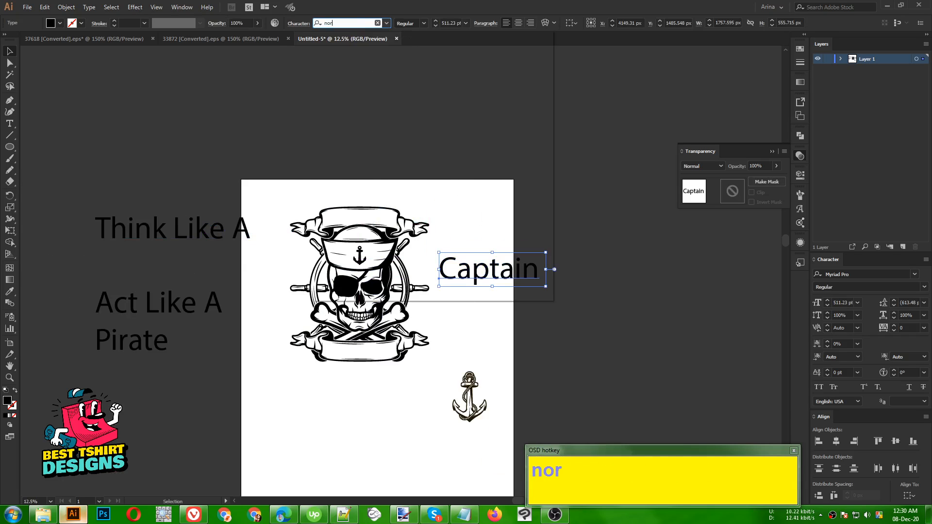
pyautogui.click(344, 102)
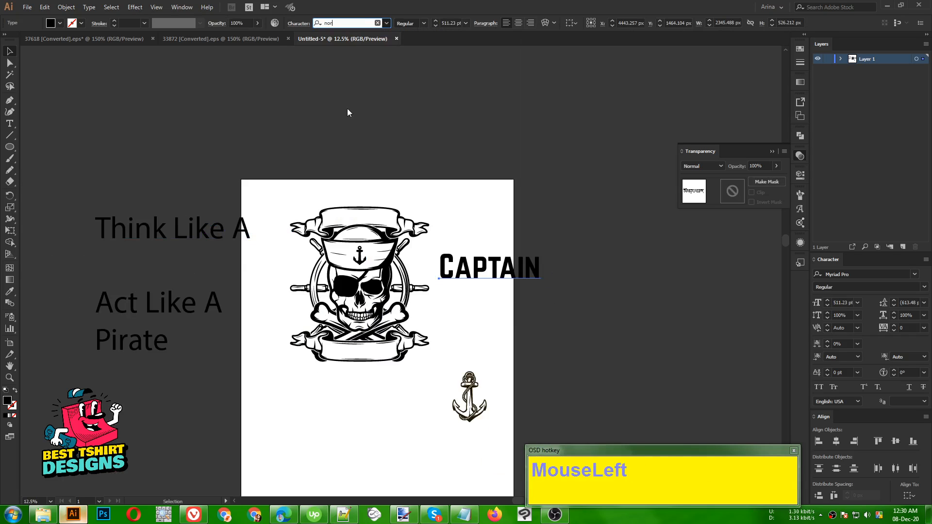
# Step: Place the Captain text in all caps on the upper banner and scale it down to about 351 pt
pyautogui.moveTo(509, 268); pyautogui.dragTo(378, 212)
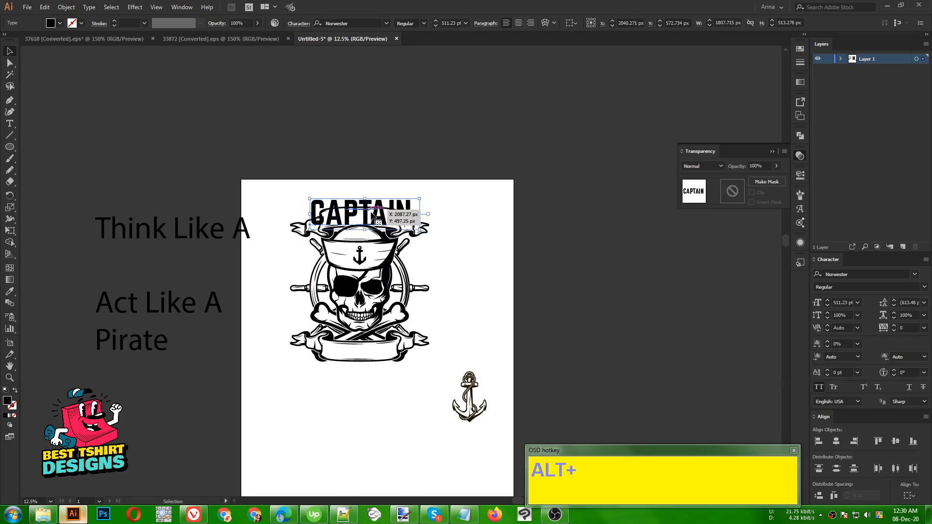
pyautogui.scroll(3, 378, 212)
pyautogui.moveTo(508, 219); pyautogui.dragTo(463, 221)
pyautogui.moveTo(403, 232); pyautogui.dragTo(401, 240)
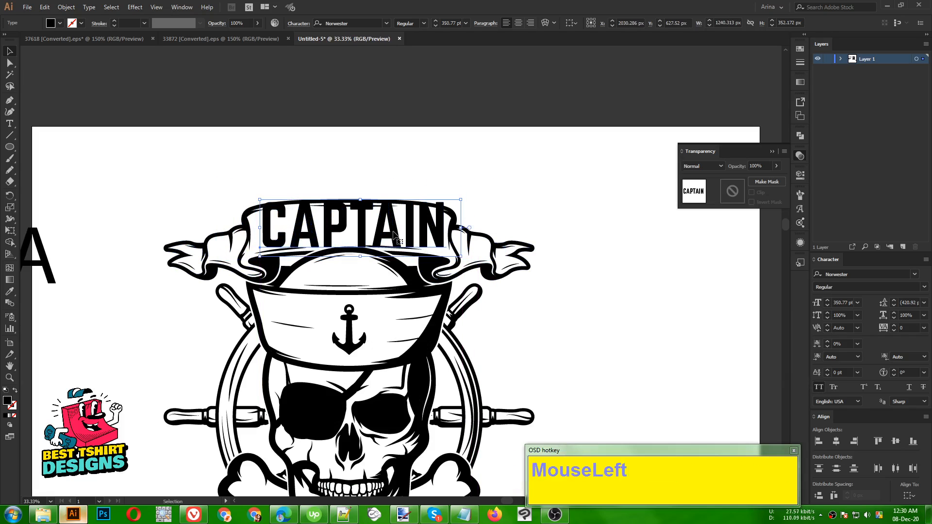
# Step: Convert the CAPTAIN text to outlines and apply an Arc warp with a 10% horizontal bend
pyautogui.rightClick(419, 235)
pyautogui.click(485, 301)
pyautogui.keyDown('alt'); pyautogui.scroll(1, 329, 235); pyautogui.keyUp('alt')
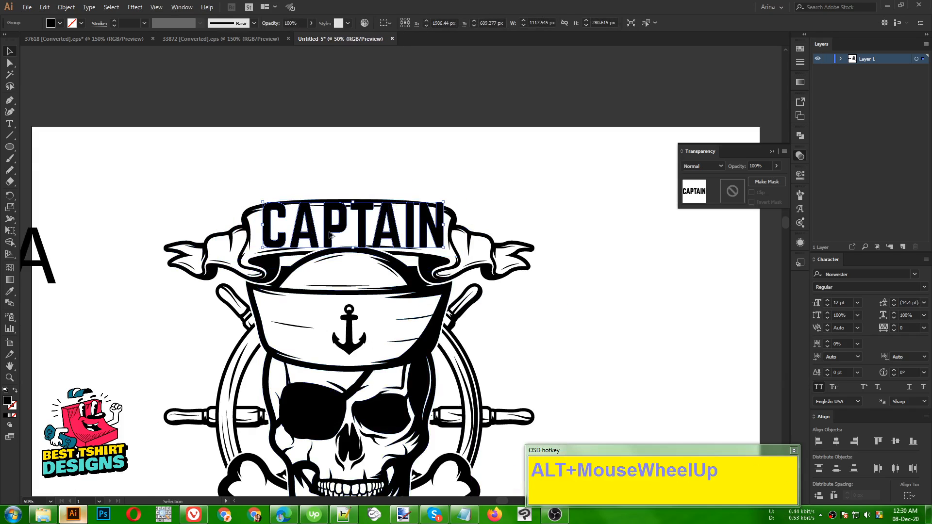
pyautogui.keyDown('alt'); pyautogui.scroll(1, 329, 235); pyautogui.keyUp('alt')
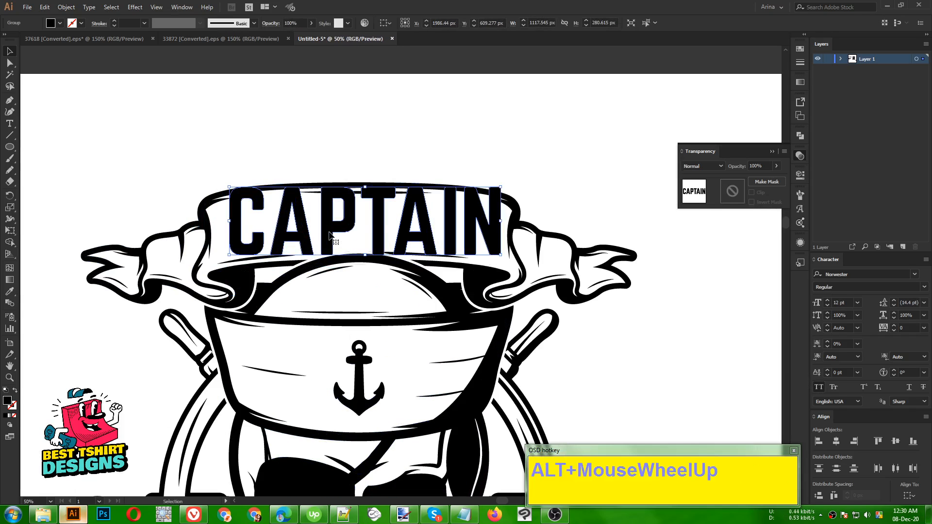
pyautogui.click(134, 7)
pyautogui.moveTo(204, 132)
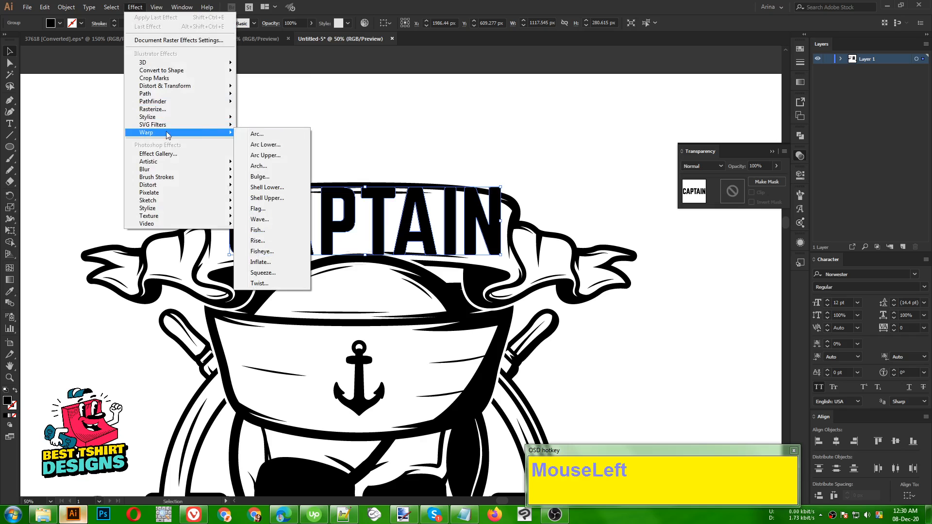
pyautogui.click(258, 134)
pyautogui.keyDown('shift'); pyautogui.scroll(4, 633, 237); pyautogui.keyUp('shift')
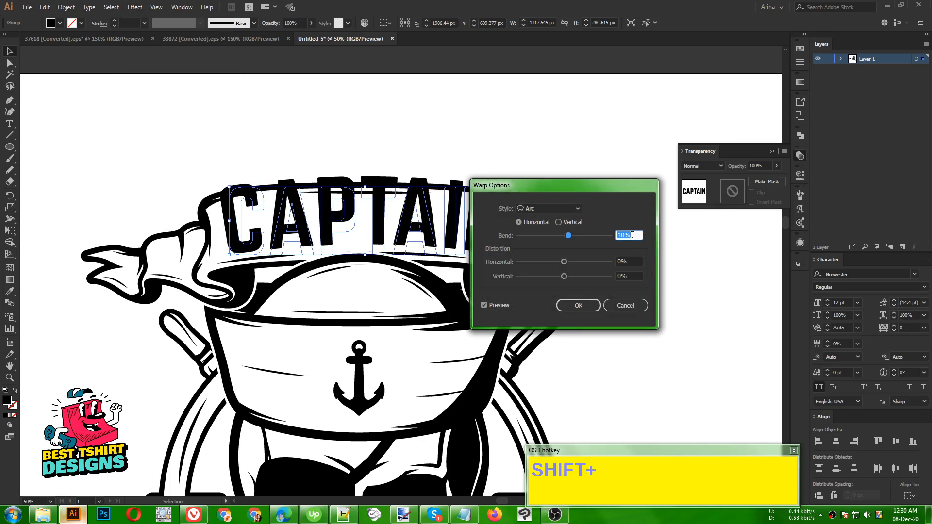
pyautogui.click(588, 303)
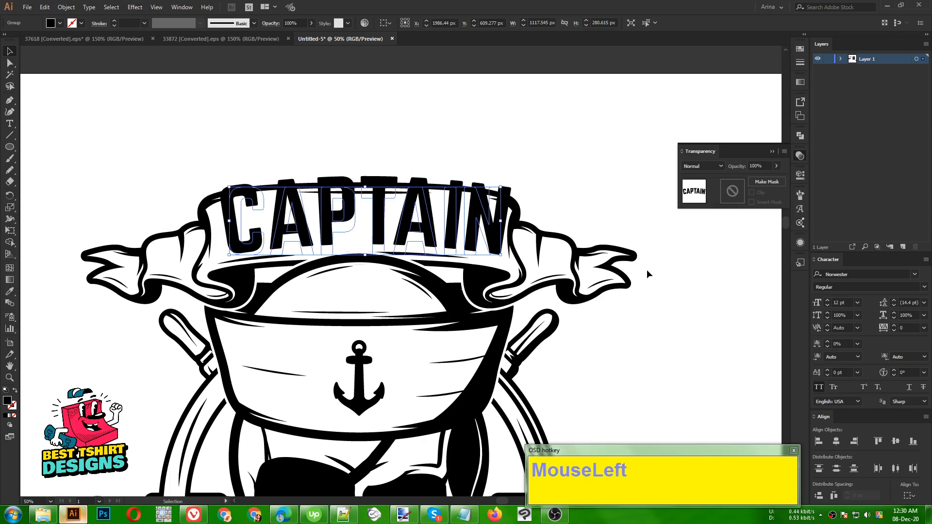
# Step: Scale the warped CAPTAIN lettering down to about 953 px wide and centre it inside the upper banner
pyautogui.press('Down')
pyautogui.press('Down')
pyautogui.press('Down')
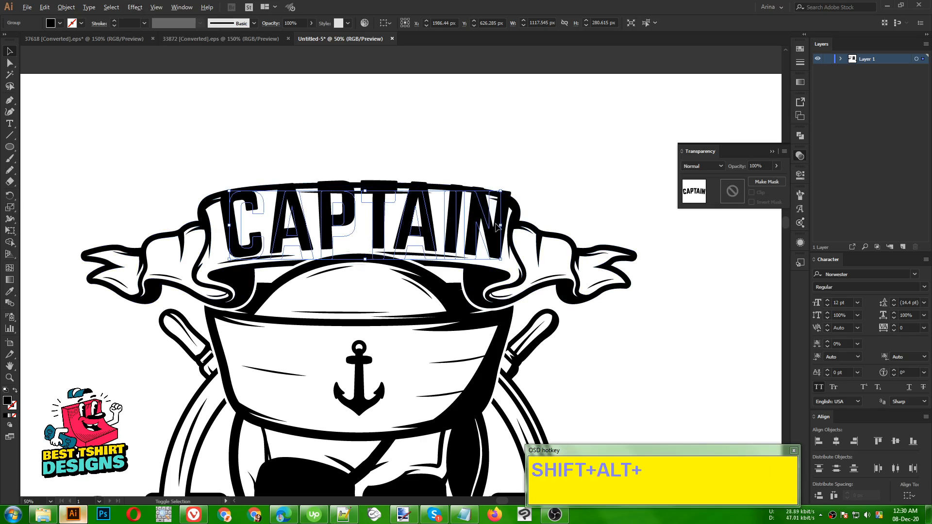
pyautogui.moveTo(500, 225)
pyautogui.keyDown('alt'); pyautogui.keyDown('shift'); pyautogui.mouseDown()
pyautogui.moveTo(525, 225)
pyautogui.moveTo(487, 225)
pyautogui.mouseUp(); pyautogui.keyUp('shift'); pyautogui.keyUp('alt')
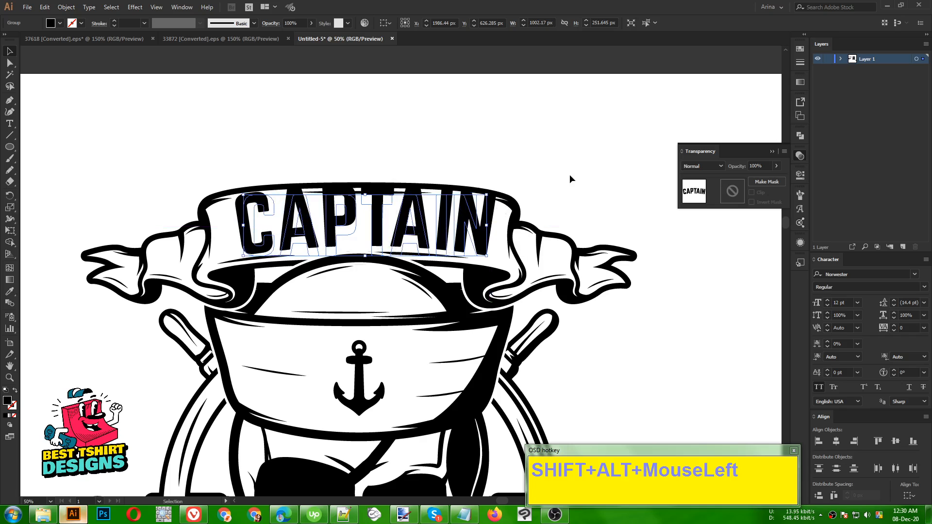
pyautogui.press('Left')
pyautogui.press('Left')
pyautogui.press('Left')
pyautogui.press('Left')
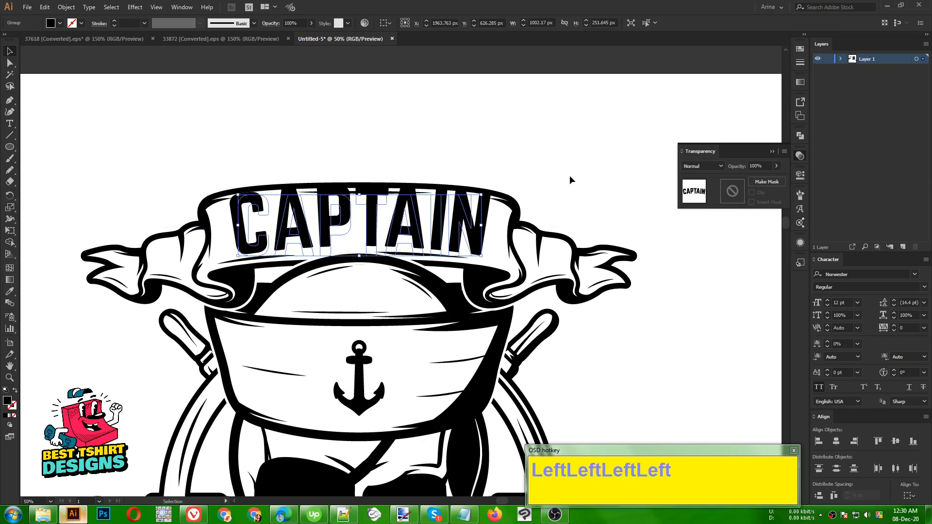
pyautogui.moveTo(482, 226)
pyautogui.keyDown('alt'); pyautogui.keyDown('shift'); pyautogui.mouseDown()
pyautogui.moveTo(495, 225)
pyautogui.moveTo(476, 225)
pyautogui.mouseUp(); pyautogui.keyUp('shift'); pyautogui.keyUp('alt')
pyautogui.press('Down')
pyautogui.press('Down')
pyautogui.press('Down')
pyautogui.press('Down')
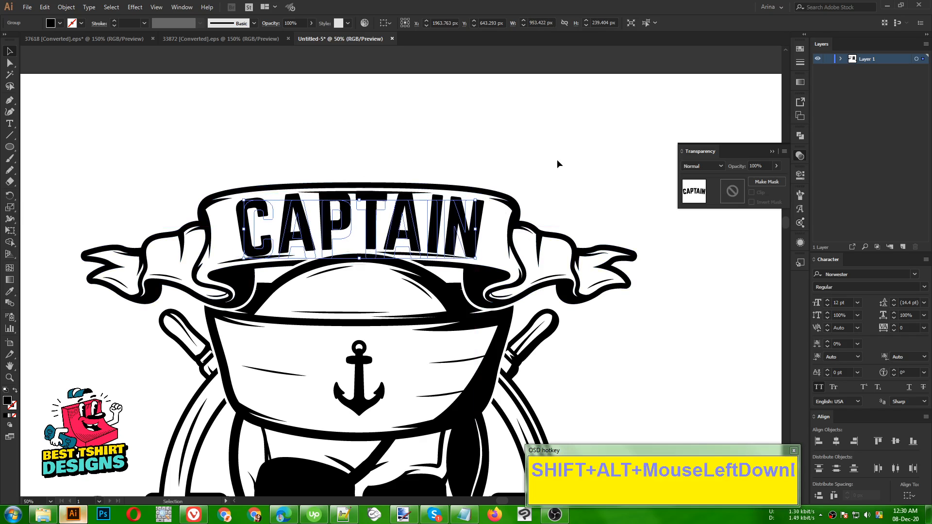
pyautogui.press('Up')
# Step: Set the bend of the CAPTAIN lettering's Arc warp to 11%
pyautogui.click(801, 176)
pyautogui.click(698, 268)
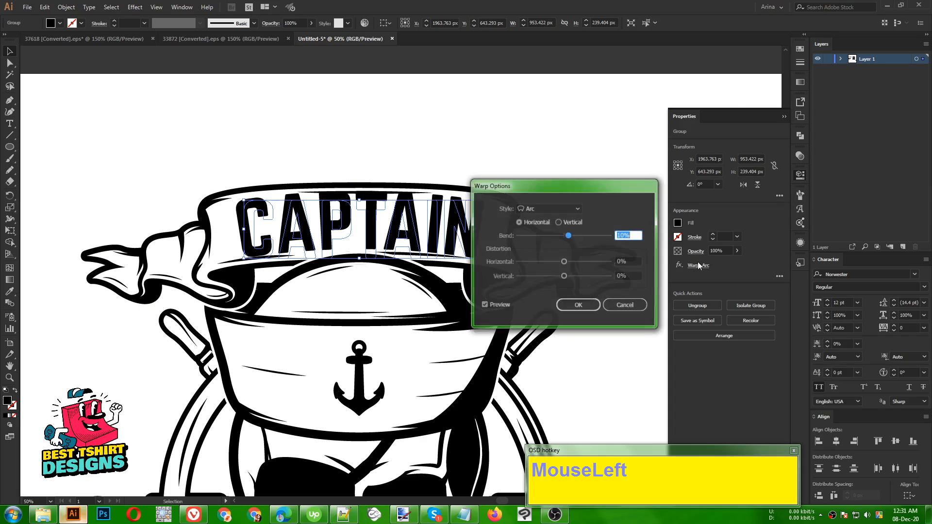
pyautogui.moveTo(590, 188); pyautogui.dragTo(736, 165)
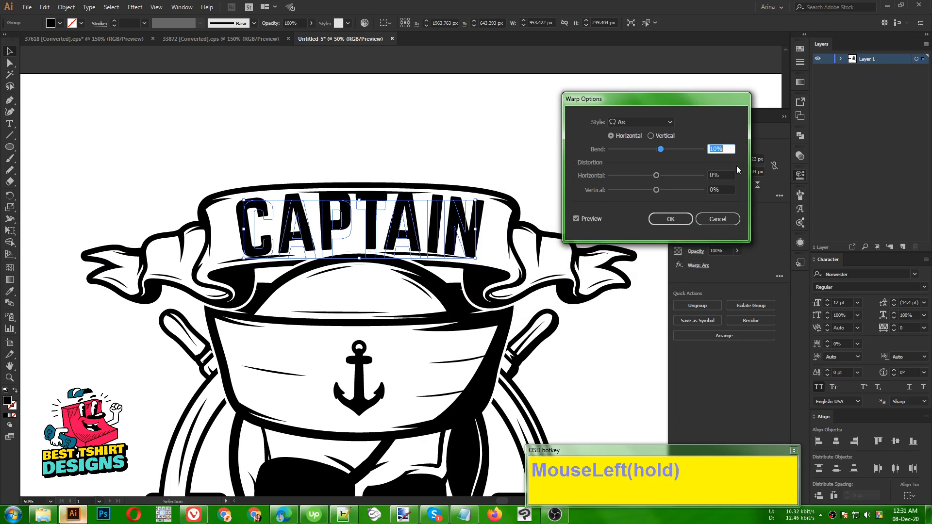
pyautogui.doubleClick(721, 149)
pyautogui.scroll(-2, 721, 149)
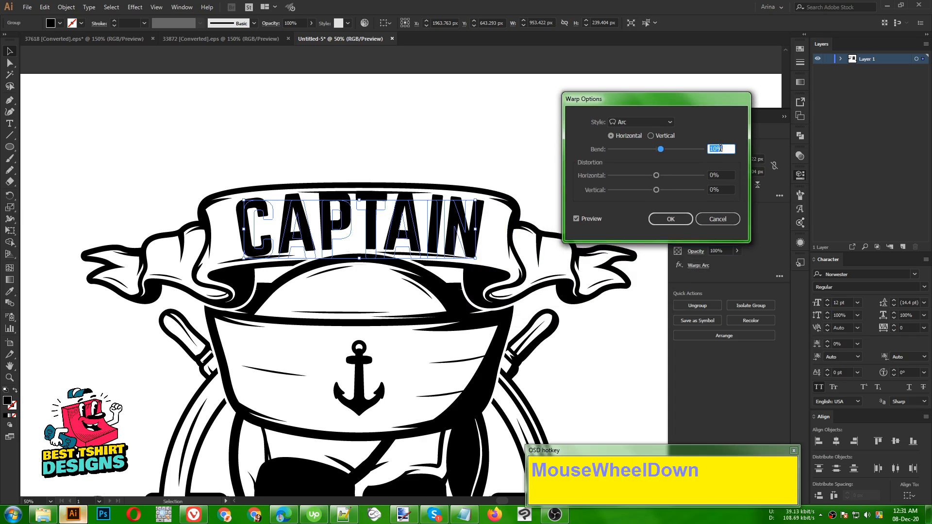
pyautogui.scroll(4, 720, 148)
pyautogui.scroll(-1, 719, 149)
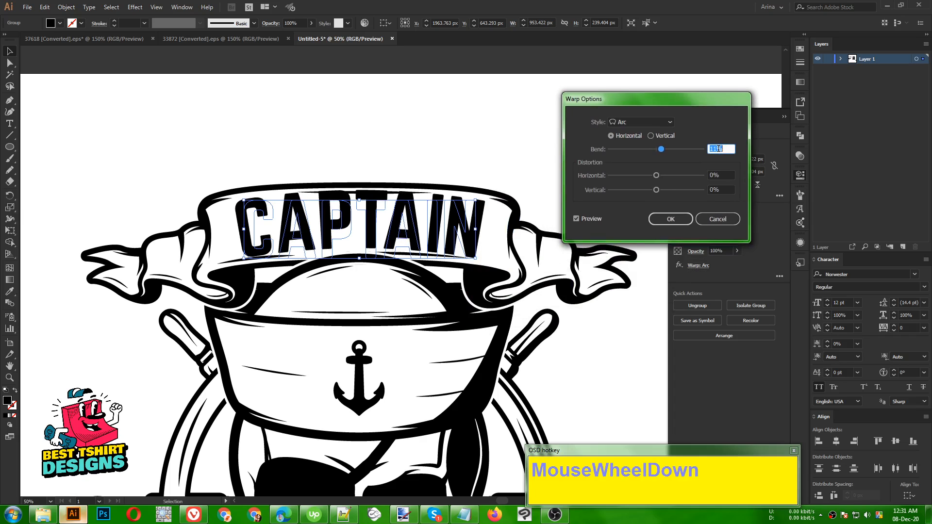
pyautogui.click(670, 218)
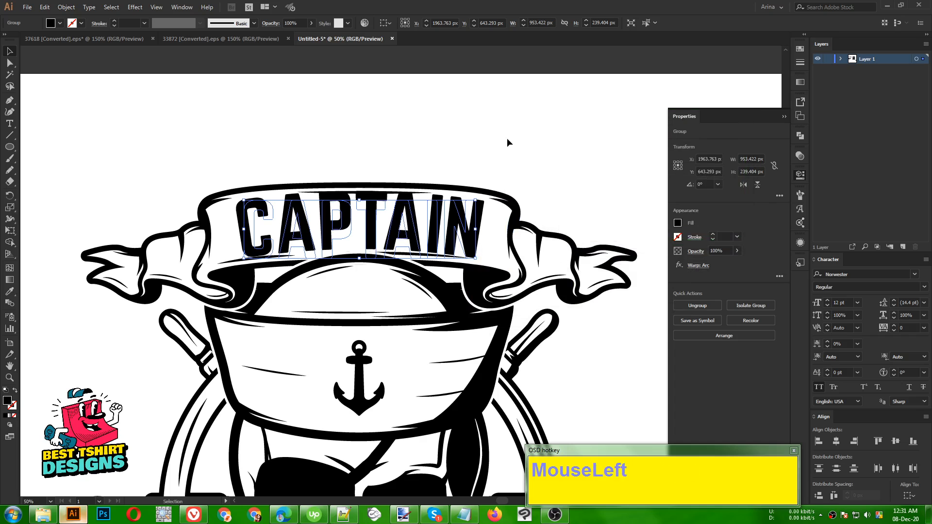
# Step: Isolate the CAPTAIN group and shift the letter N outward toward the banner's right fold
pyautogui.doubleClick(467, 242)
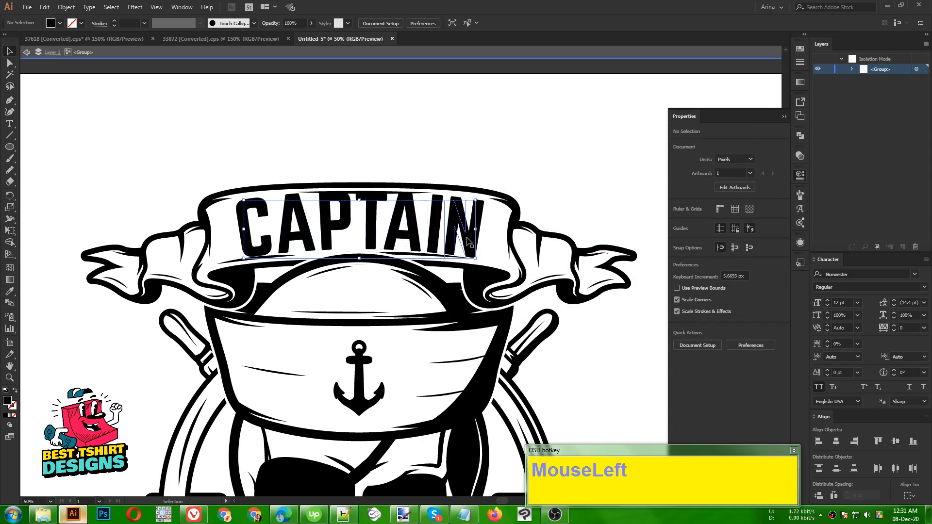
pyautogui.click(468, 242)
pyautogui.press('Right')
pyautogui.press('Right')
pyautogui.press('Right')
pyautogui.press('Right')
pyautogui.press('Right')
pyautogui.press('Right')
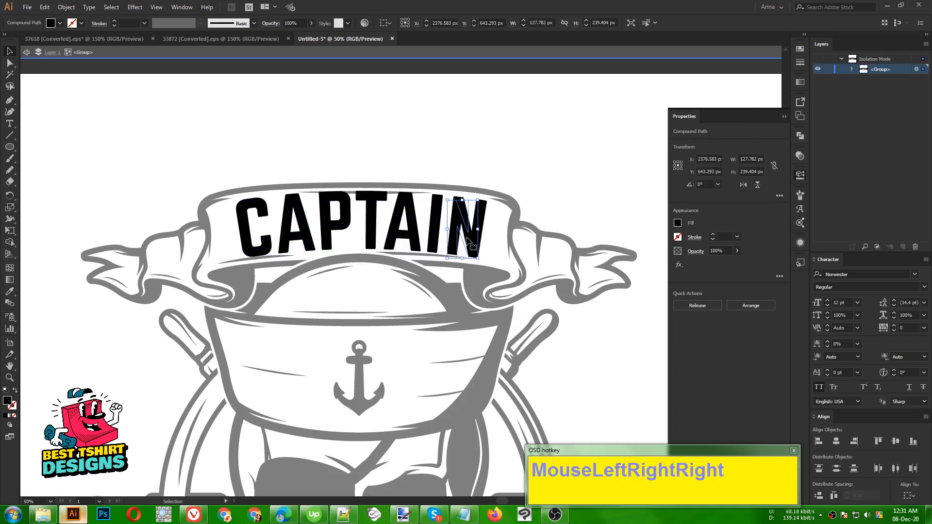
# Step: Shift the letter C outward toward the upper banner's left fold
pyautogui.click(259, 242)
pyautogui.press('Left')
pyautogui.press('Left')
pyautogui.press('Left')
pyautogui.press('Left')
pyautogui.press('Left')
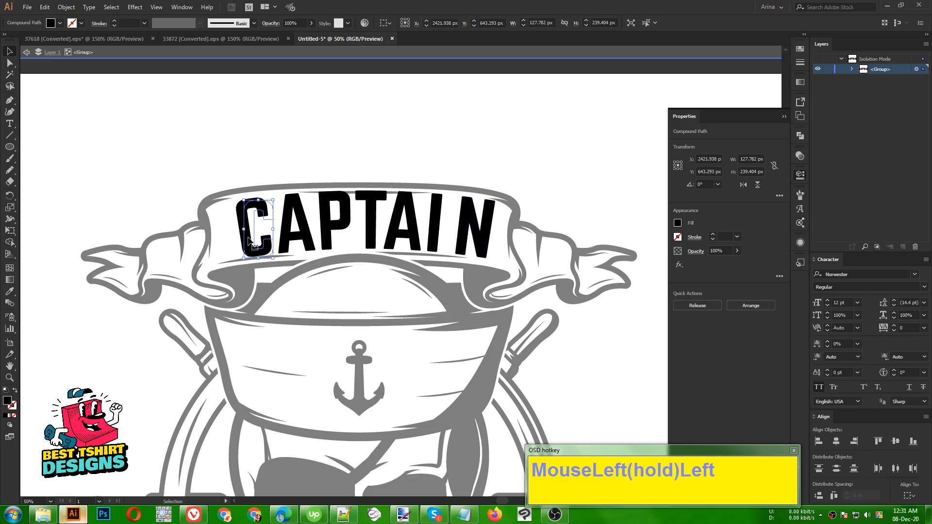
pyautogui.press('Left')
pyautogui.press('Left')
pyautogui.press('Left')
pyautogui.press('Left')
pyautogui.press('Left')
pyautogui.press('Left')
pyautogui.press('Left')
pyautogui.press('Left')
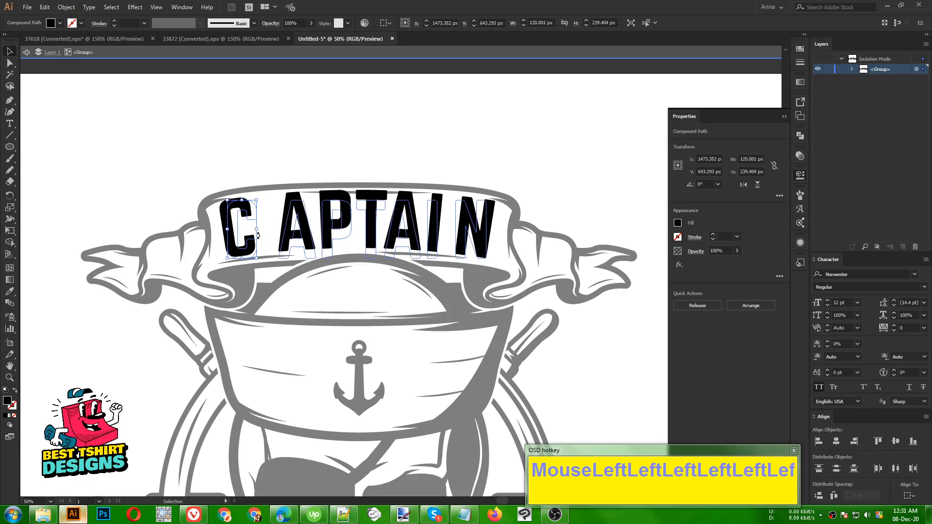
# Step: Distribute the CAPTAIN letters evenly across the banner horizontally and leave the group's isolation
pyautogui.moveTo(213, 195); pyautogui.dragTo(459, 245)
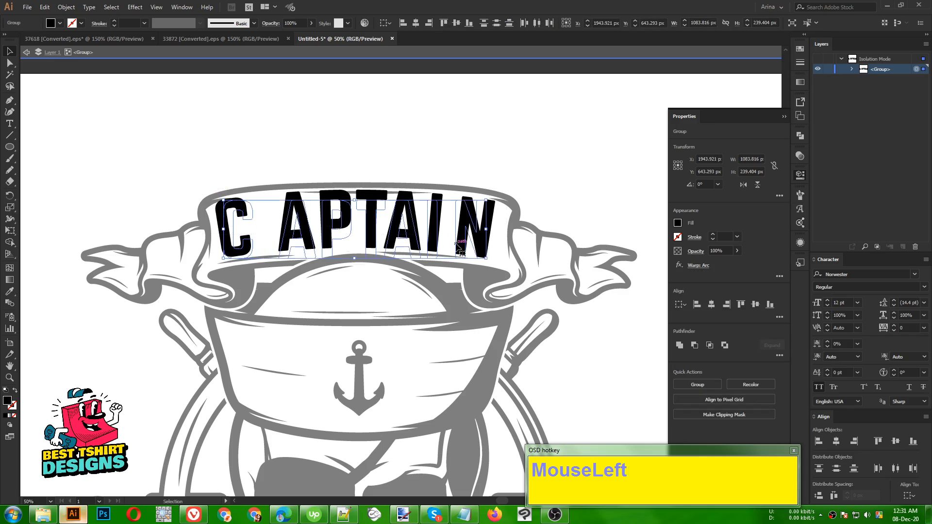
pyautogui.click(833, 496)
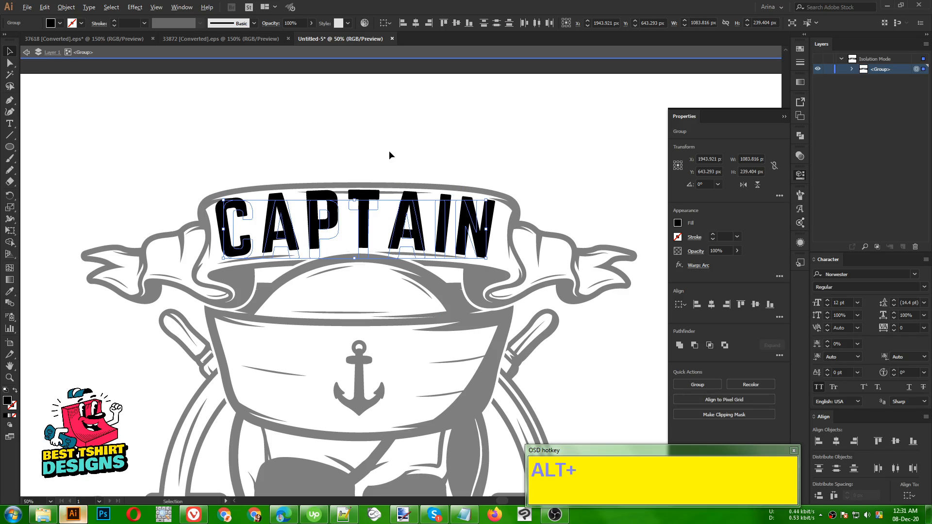
pyautogui.doubleClick(370, 152)
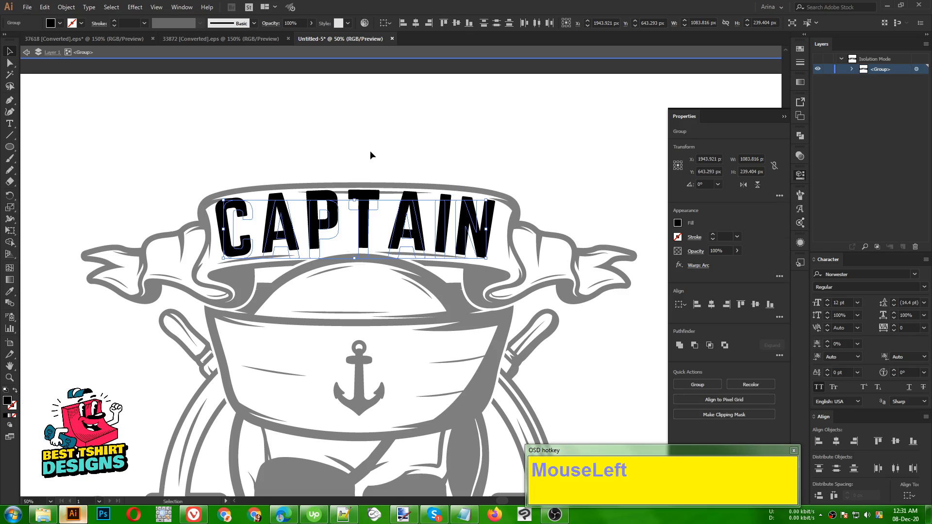
pyautogui.click(367, 220)
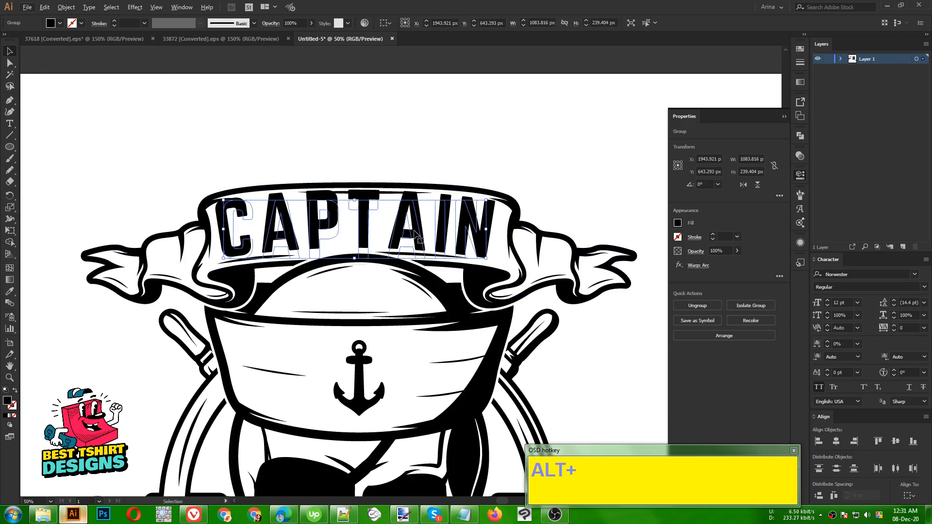
pyautogui.hotkey('alt', 'f')
pyautogui.click(421, 141)
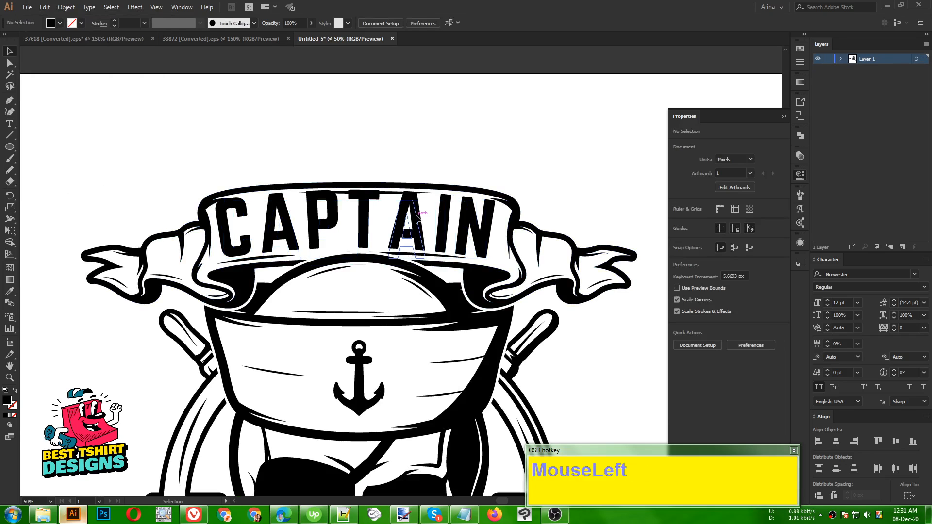
# Step: Nudge the whole CAPTAIN lettering slightly down and to the right on the upper banner
pyautogui.moveTo(418, 217); pyautogui.dragTo(416, 218)
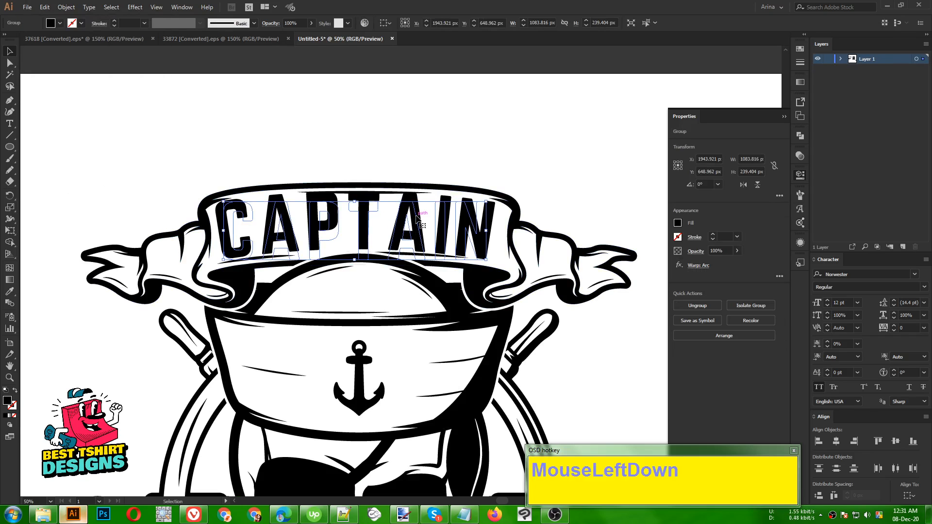
pyautogui.press('Right')
pyautogui.press('Right')
pyautogui.press('Right')
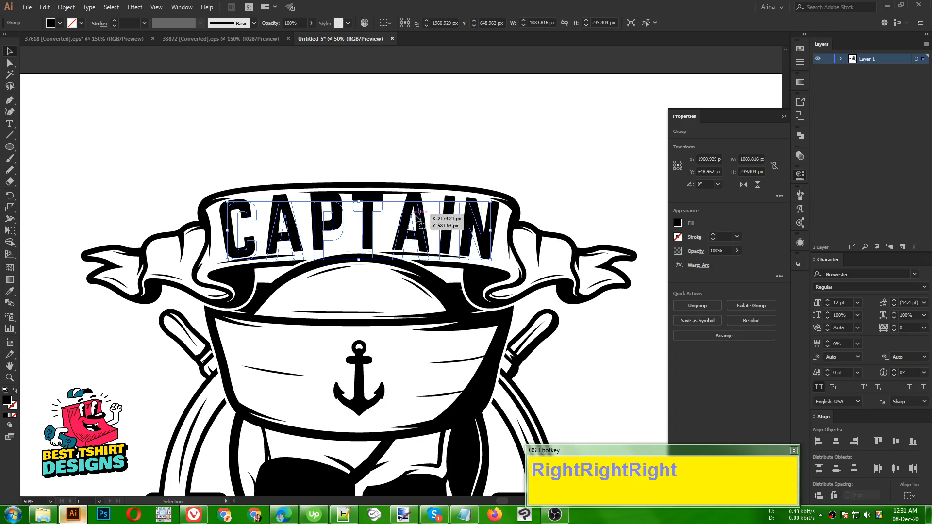
# Step: Increase the Arc warp bend of the CAPTAIN lettering to 15%
pyautogui.click(700, 266)
pyautogui.keyDown('shift'); pyautogui.scroll(1, 721, 149); pyautogui.keyUp('shift')
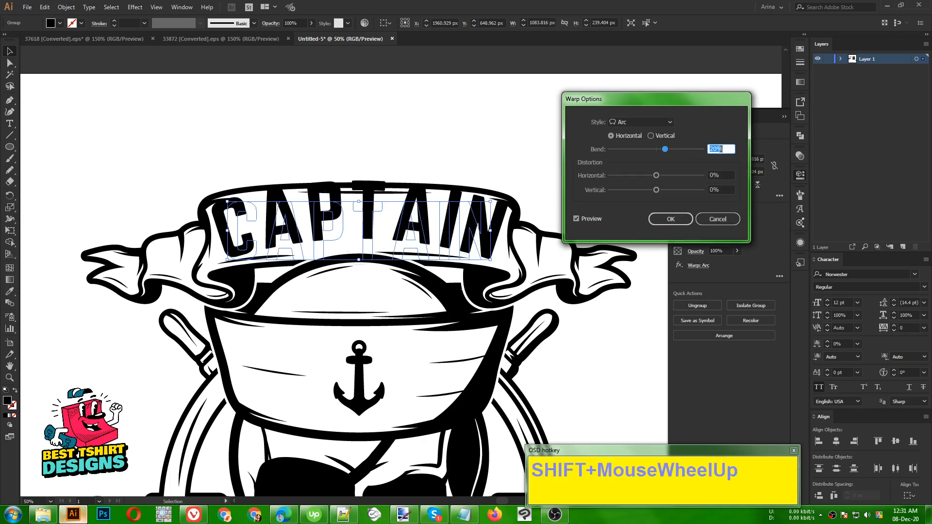
pyautogui.scroll(-7, 721, 149)
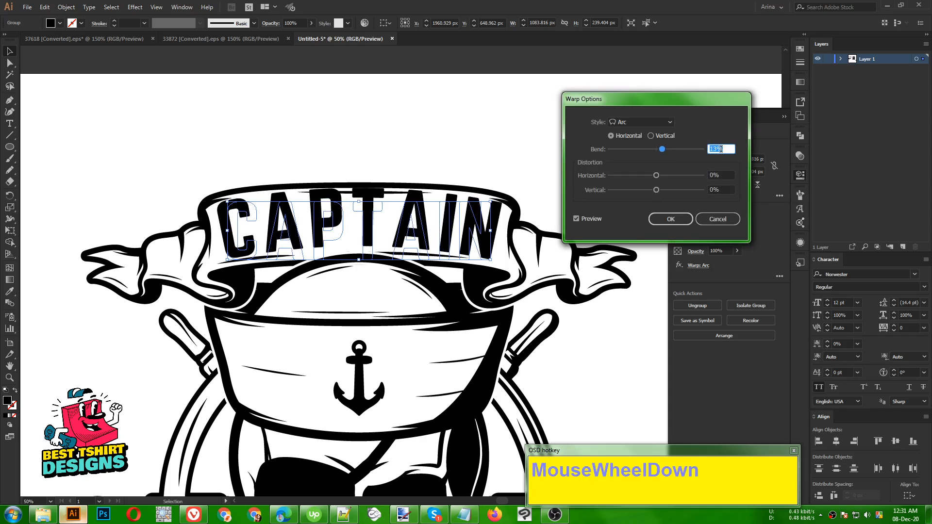
pyautogui.scroll(2, 718, 147)
pyautogui.click(670, 219)
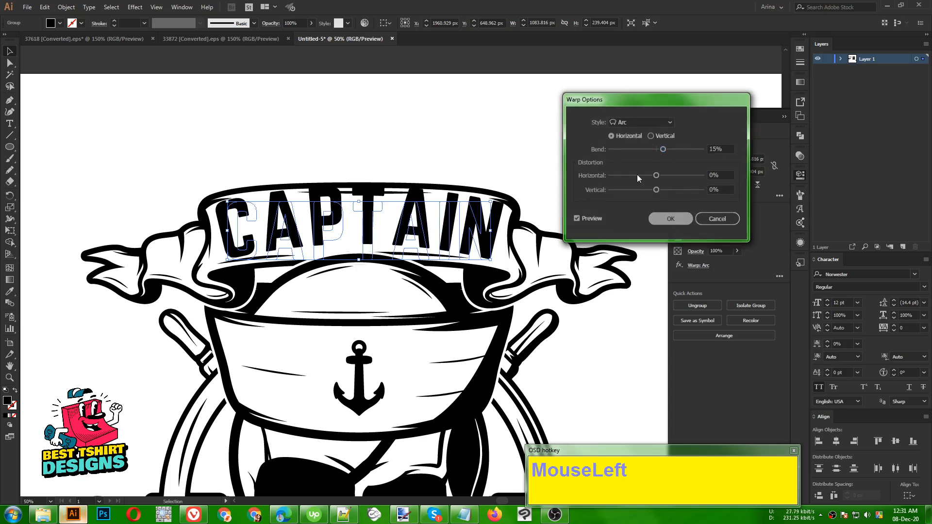
# Step: Nudge the CAPTAIN lettering down and slightly left on the banner to about X 1955 px, Y 672 px
pyautogui.press('Down')
pyautogui.press('Down')
pyautogui.press('Down')
pyautogui.press('Down')
pyautogui.press('Down')
pyautogui.press('Down')
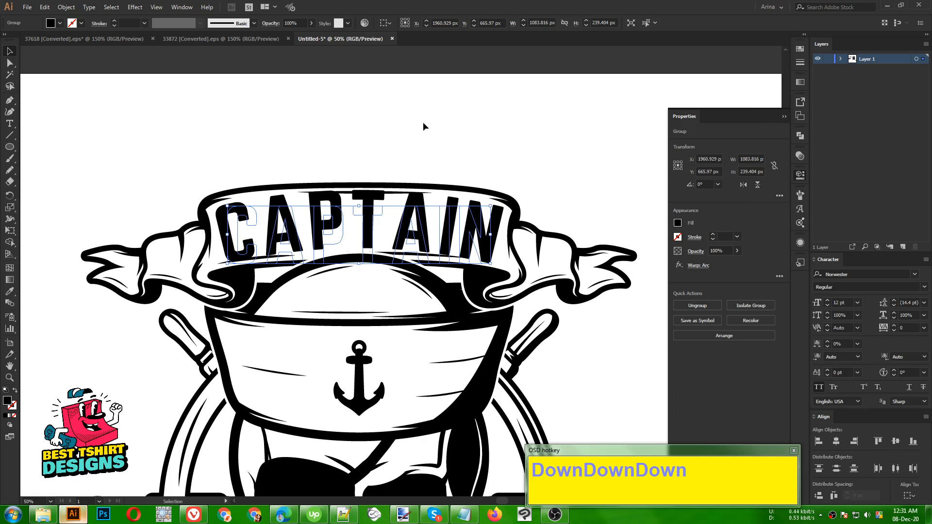
pyautogui.press('Down')
pyautogui.press('Down')
pyautogui.press('Down')
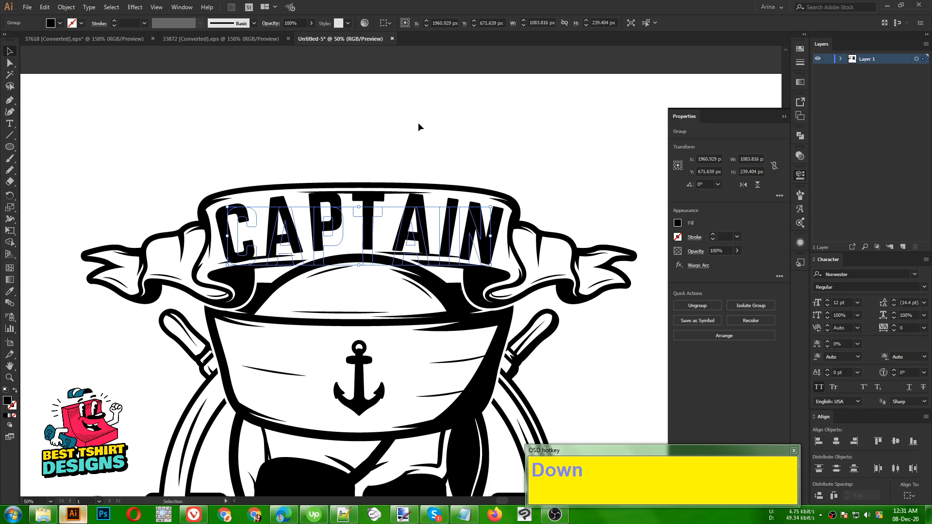
pyautogui.press('Left')
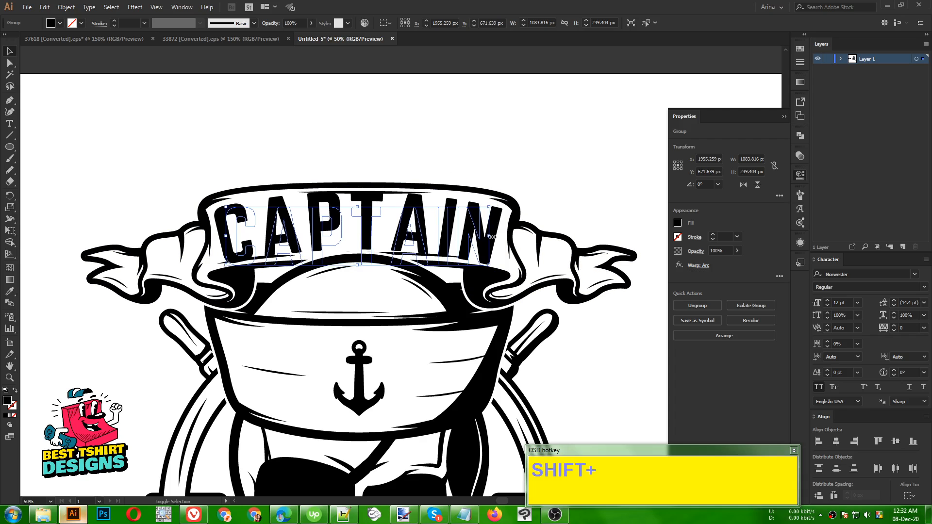
# Step: Enlarge the CAPTAIN lettering to about 1098 px wide, recentre it on the banner, and expand its warp appearance
pyautogui.moveTo(489, 236); pyautogui.dragTo(494, 236)
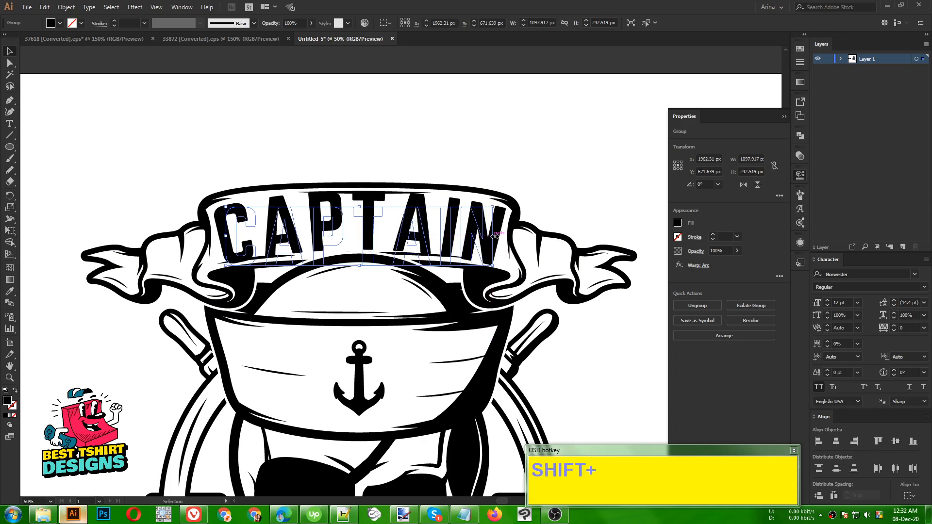
pyautogui.moveTo(494, 237); pyautogui.dragTo(492, 235)
pyautogui.press('Down')
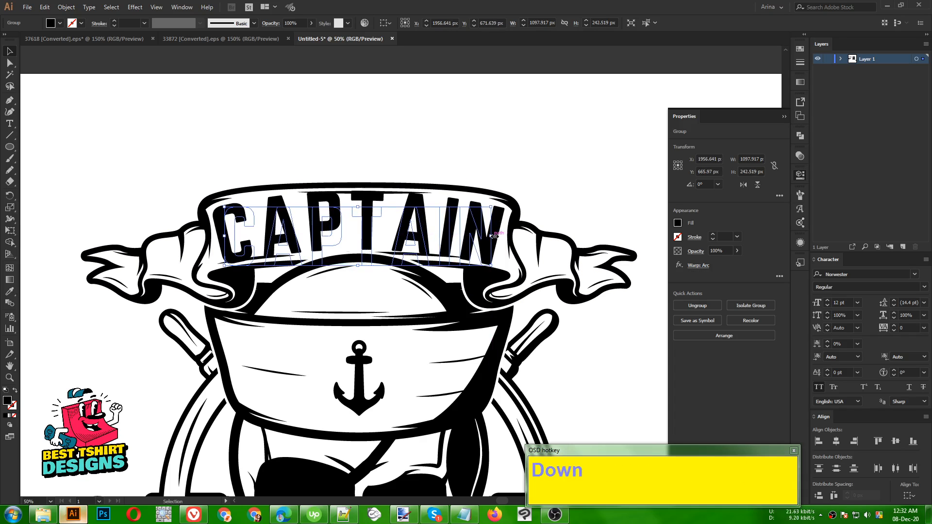
pyautogui.press('Left')
pyautogui.press('Right')
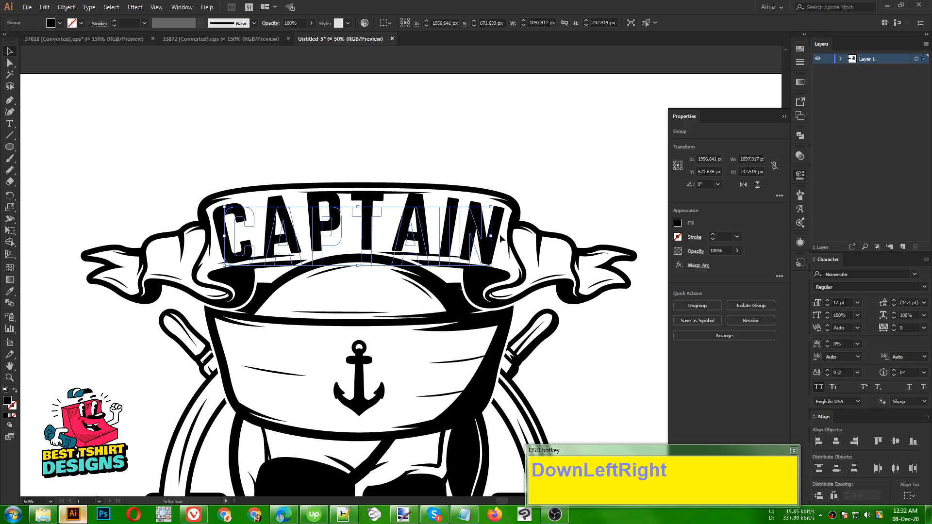
pyautogui.click(63, 7)
pyautogui.click(90, 181)
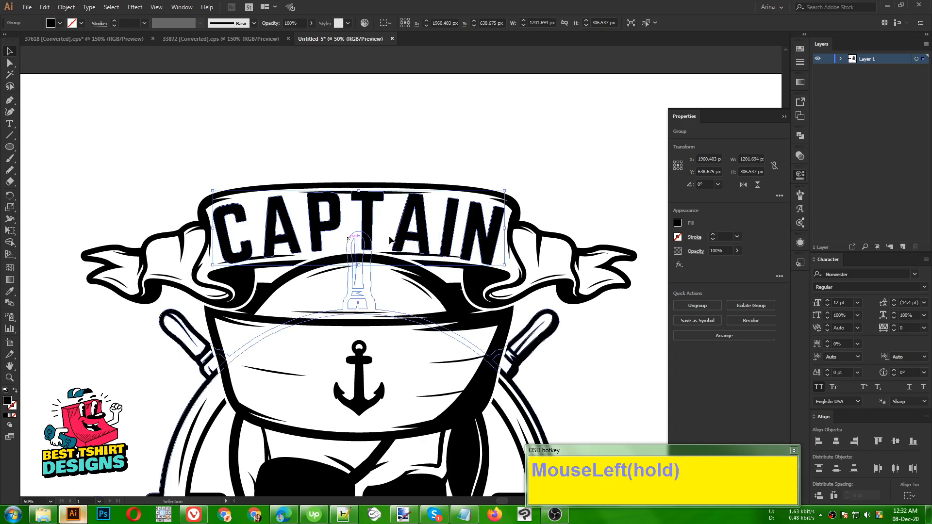
# Step: Offset the paths of the CAPTAIN lettering by 10 px with Miter joins and a miter limit of 4
pyautogui.click(64, 7)
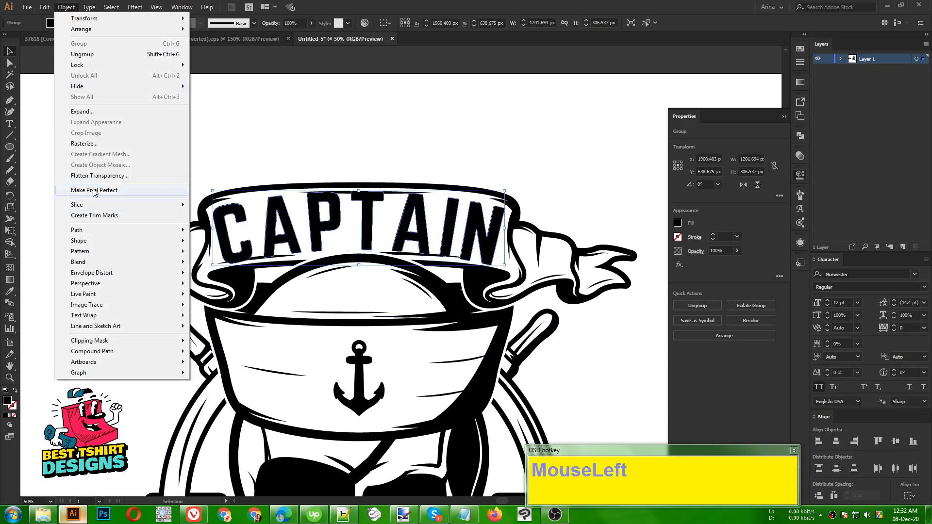
pyautogui.moveTo(98, 230)
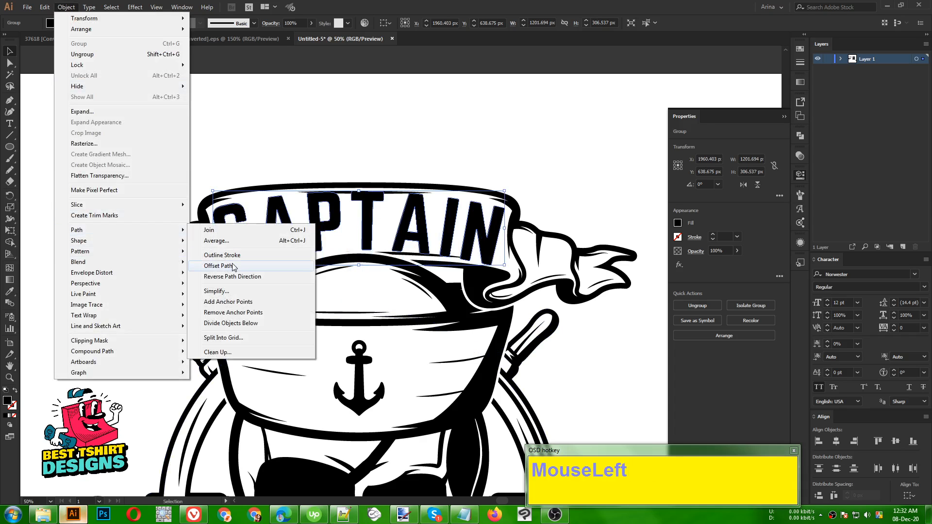
pyautogui.click(233, 265)
pyautogui.click(576, 171)
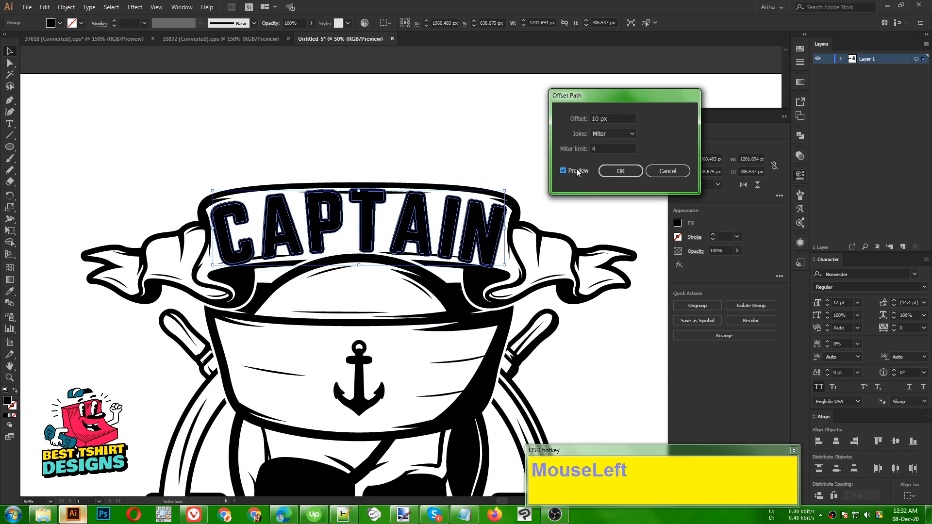
pyautogui.click(617, 174)
# Step: Cut the offset lettering outlines, paste them in place into the skull artwork's opacity mask, and return to normal artwork editing
pyautogui.hotkey('ctrl', 'x')
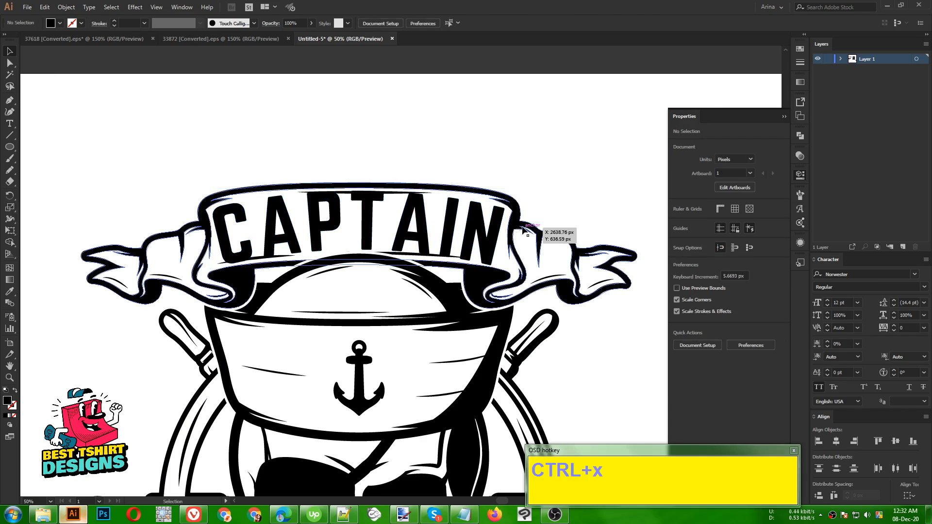
pyautogui.click(553, 235)
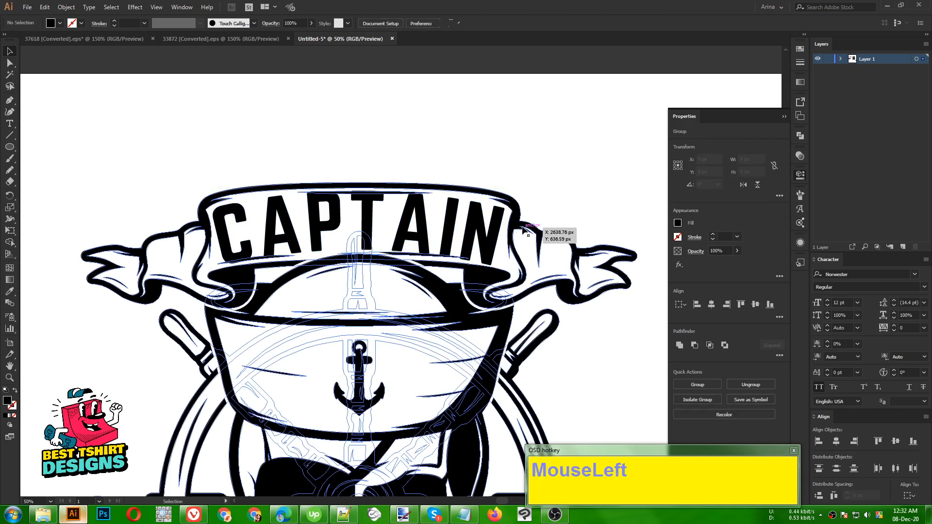
pyautogui.click(800, 155)
pyautogui.click(733, 191)
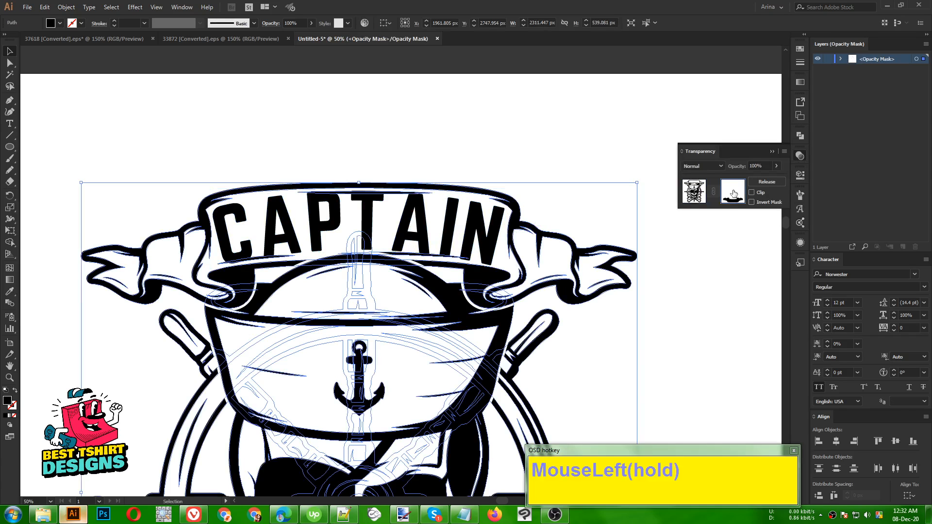
pyautogui.hotkey('ctrl', 'f')
pyautogui.click(725, 284)
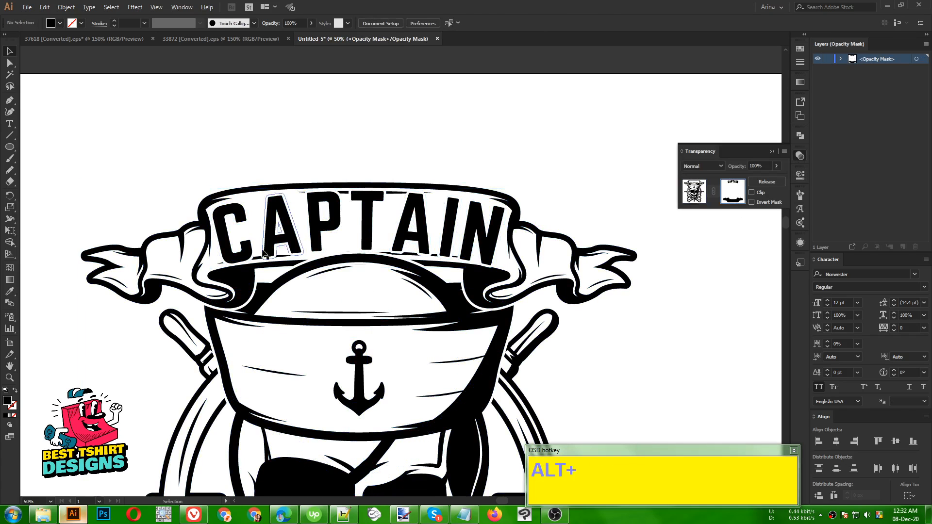
pyautogui.keyDown('alt'); pyautogui.scroll(2, 260, 257); pyautogui.keyUp('alt')
pyautogui.keyDown('alt'); pyautogui.scroll(-4, 262, 193); pyautogui.keyUp('alt')
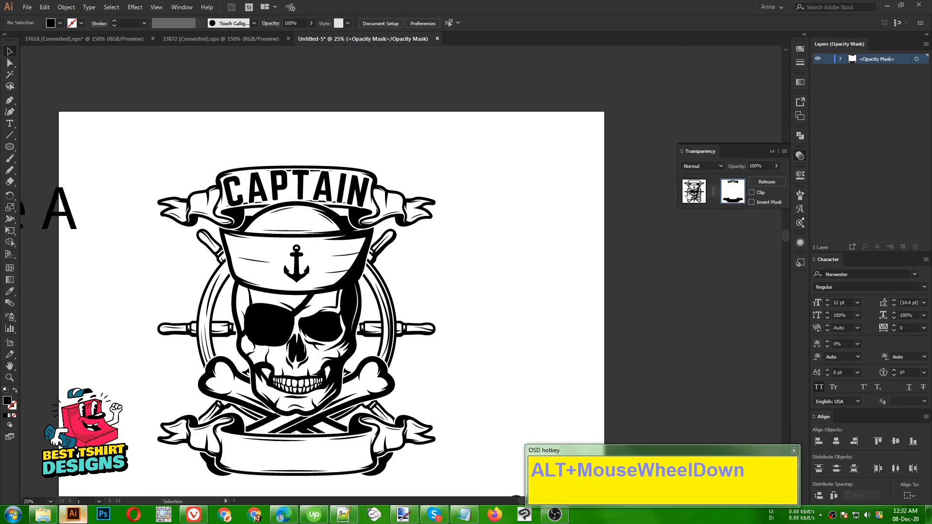
pyautogui.click(694, 191)
pyautogui.click(512, 219)
pyautogui.keyDown('alt'); pyautogui.scroll(-1, 406, 222); pyautogui.keyUp('alt')
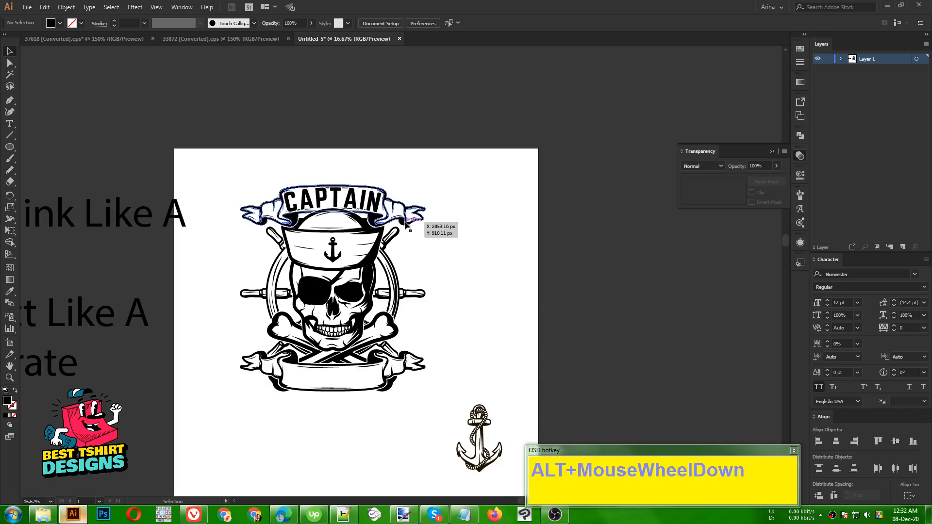
pyautogui.click(502, 242)
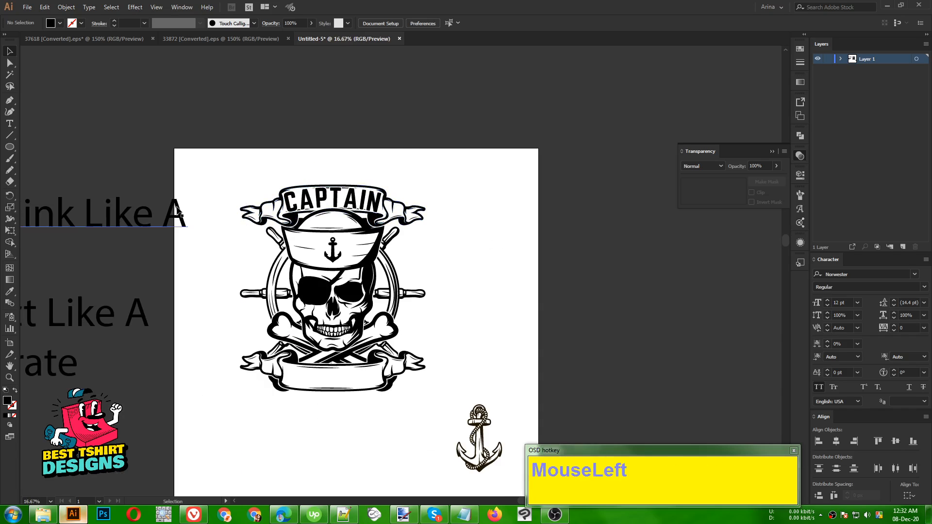
# Step: Move the "Think Like A" text above the upper banner and format it in Geared Slab Regular with All Caps
pyautogui.moveTo(177, 211); pyautogui.dragTo(467, 162)
pyautogui.rightClick(427, 162)
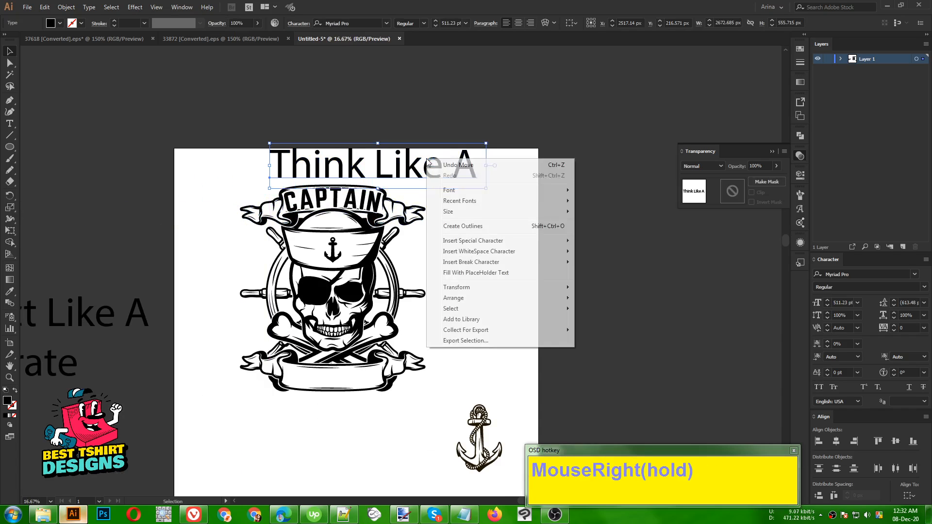
pyautogui.moveTo(479, 202)
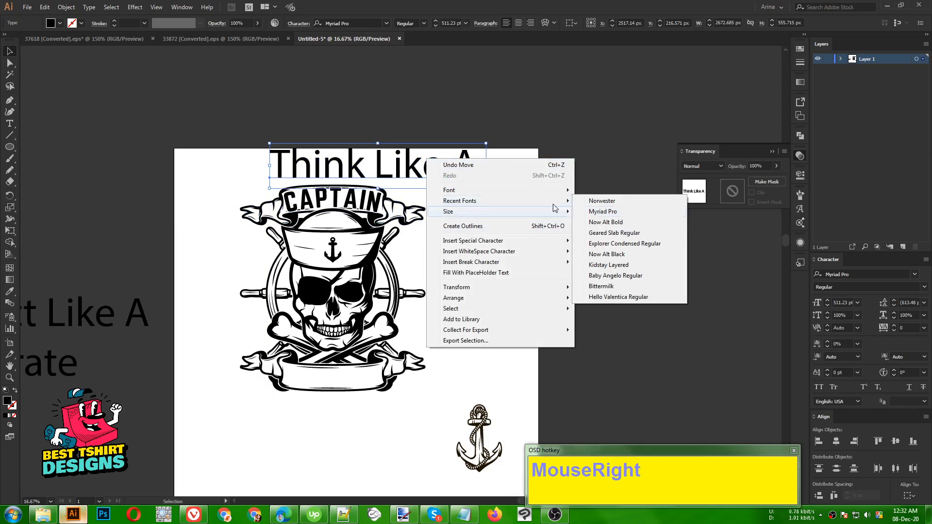
pyautogui.click(615, 233)
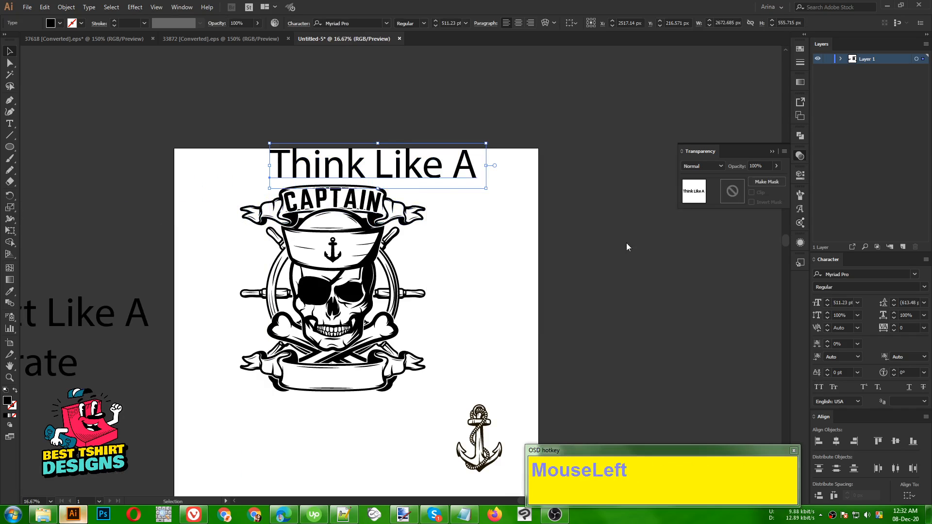
pyautogui.click(819, 387)
# Step: Scale the THINK LIKE A text down to about 1499 px wide and place it just above the artboard
pyautogui.moveTo(359, 163); pyautogui.dragTo(337, 167)
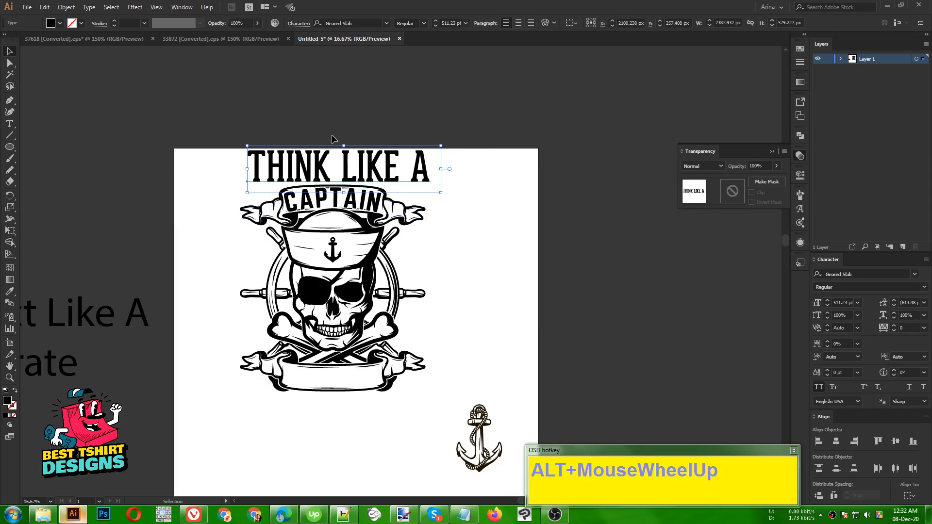
pyautogui.scroll(1, 332, 140)
pyautogui.moveTo(495, 186); pyautogui.dragTo(348, 128)
# Step: Draw an ellipse about 2209 by 632 px over the upper banner and swap its fill for a black stroke
pyautogui.click(8, 148)
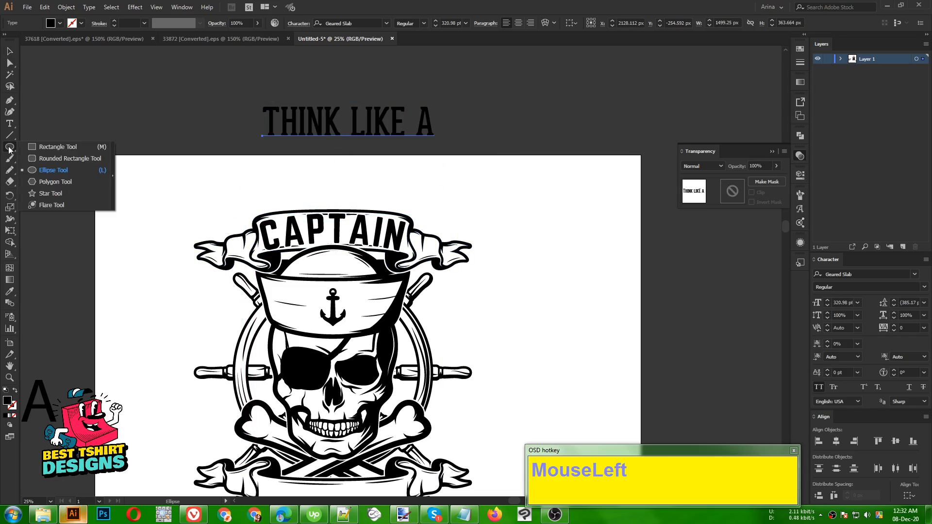
pyautogui.moveTo(8, 149); pyautogui.dragTo(54, 170)
pyautogui.moveTo(198, 203)
pyautogui.mouseDown()
pyautogui.moveTo(487, 287)
pyautogui.moveTo(467, 280)
pyautogui.mouseUp()
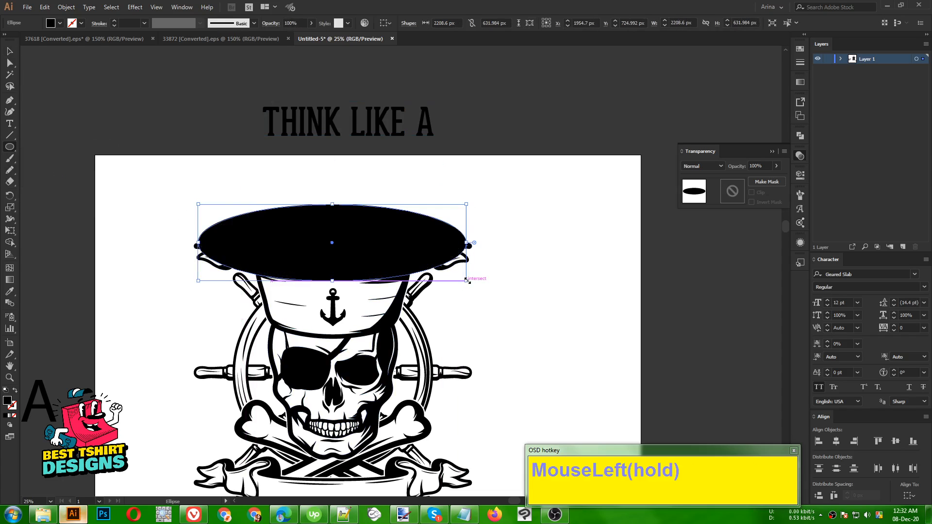
pyautogui.hotkey('shift', 'x')
pyautogui.press('v')
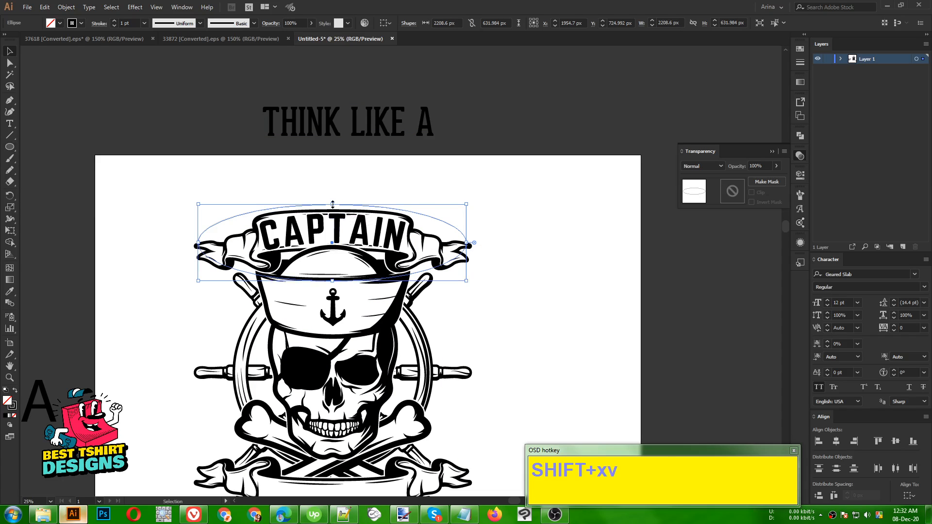
# Step: Stretch the ellipse to about 657 px high and nudge it right and down to about X 1977 px, Y 730 px
pyautogui.moveTo(332, 204); pyautogui.dragTo(336, 203)
pyautogui.press('Right')
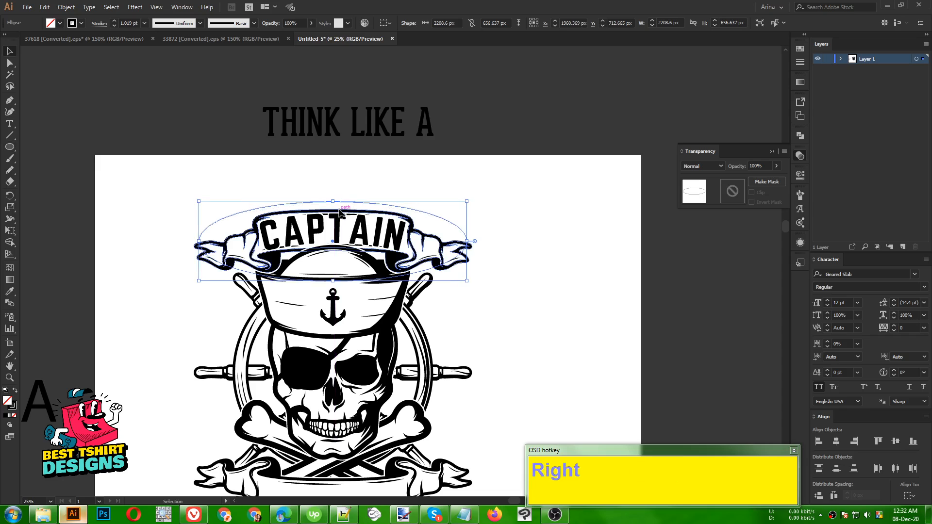
pyautogui.press('Right')
pyautogui.press('Right')
pyautogui.press('Down')
pyautogui.press('Down')
pyautogui.press('Down')
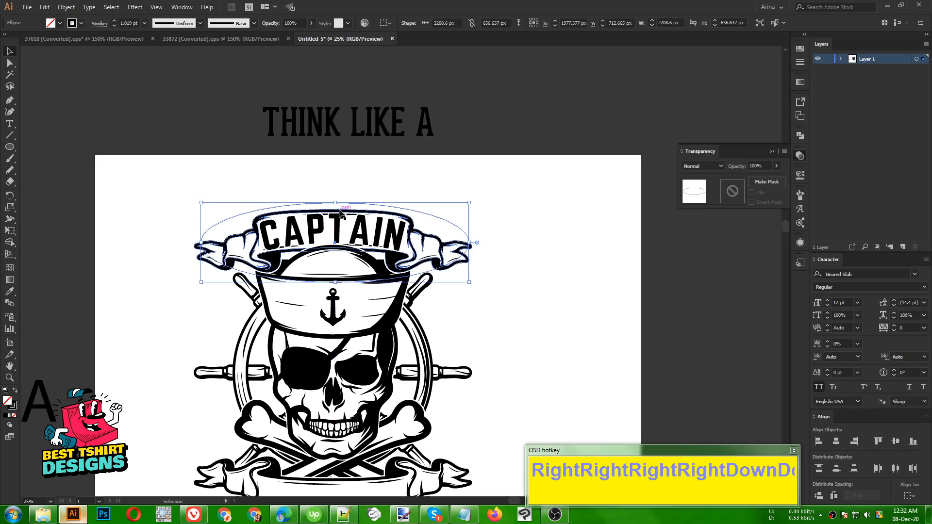
# Step: Cut the THINK LIKE A text and paste it along the ellipse as type on a path
pyautogui.click(375, 146)
pyautogui.hotkey('ctrl', 'x')
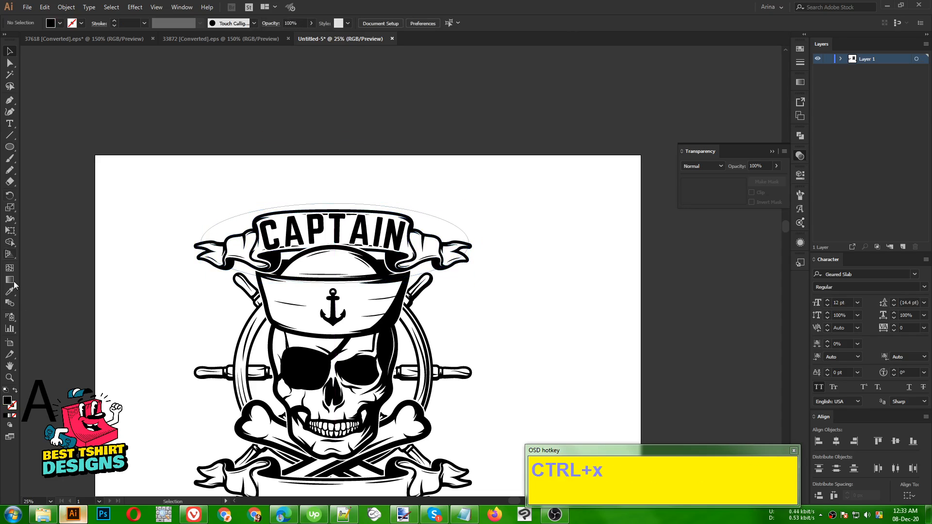
pyautogui.moveTo(9, 124); pyautogui.dragTo(46, 150)
pyautogui.click(214, 225)
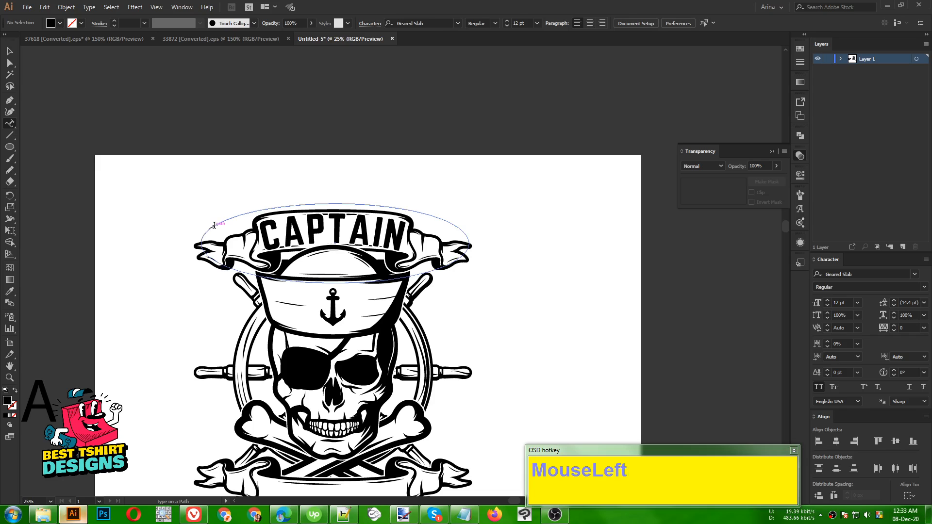
pyautogui.hotkey('ctrl', 'v')
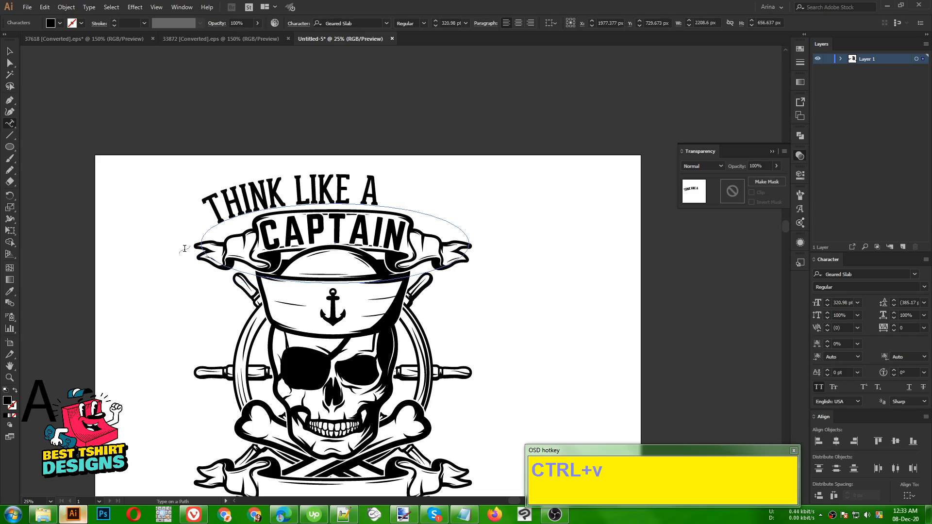
pyautogui.click(11, 51)
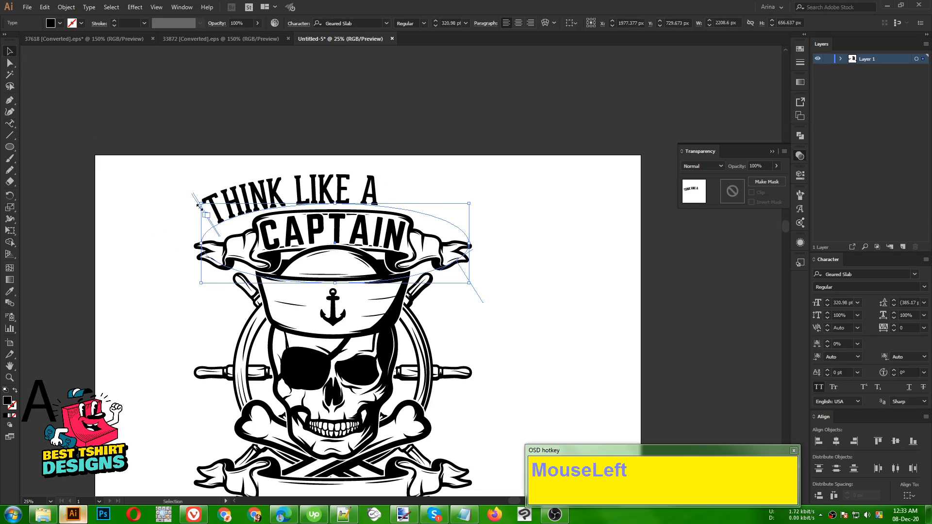
# Step: Move the path text's start and end brackets to the left and right extremes of the ellipse
pyautogui.keyDown('alt'); pyautogui.scroll(1, 188, 209); pyautogui.keyUp('alt')
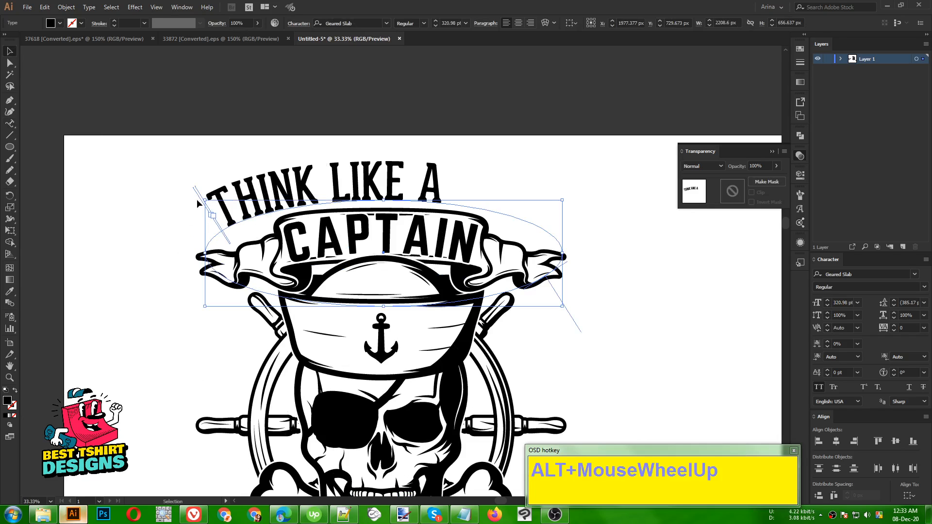
pyautogui.moveTo(197, 203); pyautogui.dragTo(609, 252)
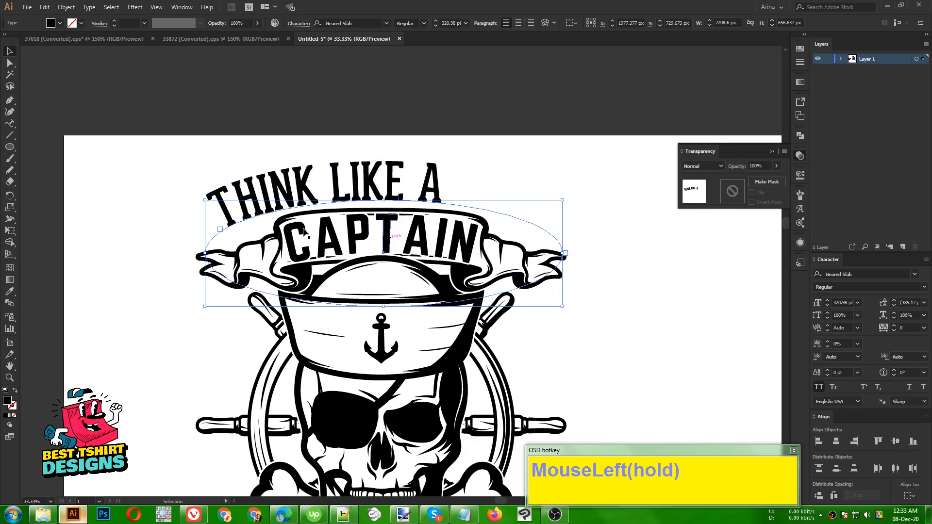
pyautogui.press('Right')
pyautogui.press('Left')
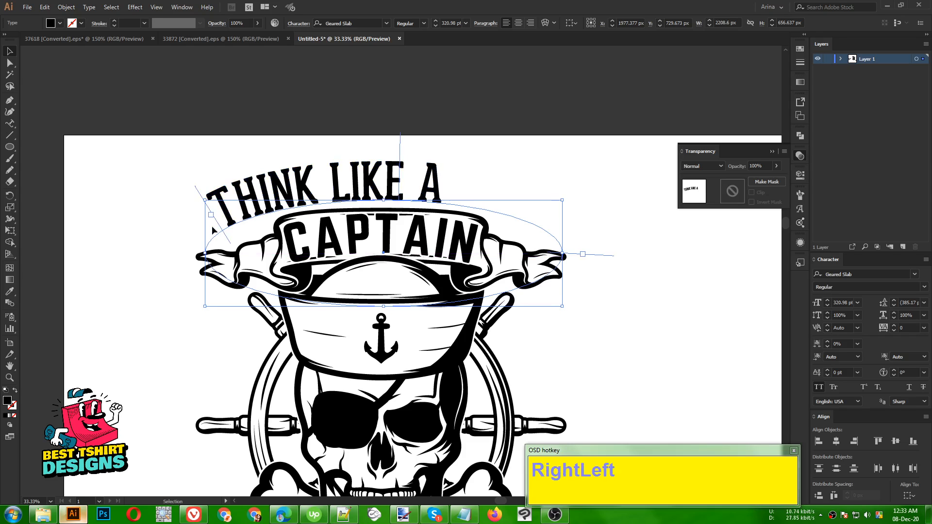
pyautogui.moveTo(214, 227); pyautogui.dragTo(186, 248)
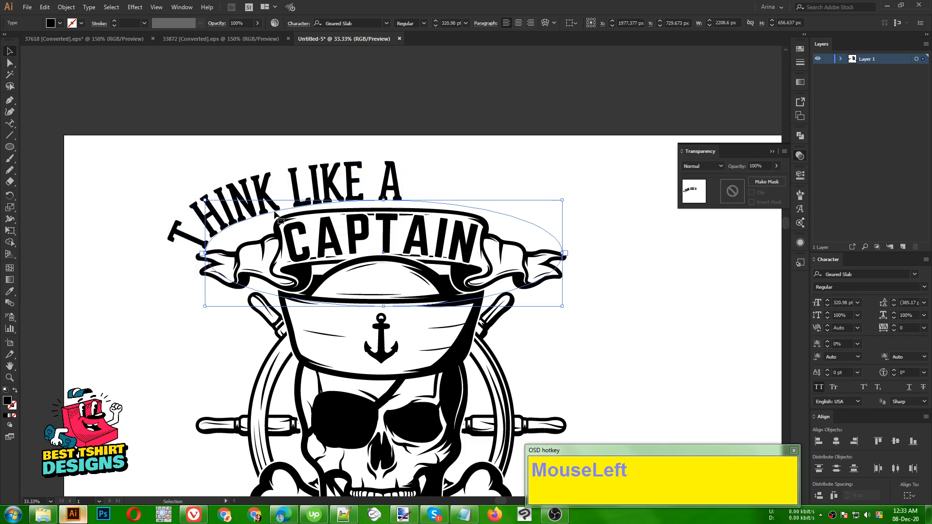
# Step: Centre-align the THINK LIKE A path text and set its font size to 230 pt and tracking to 100
pyautogui.click(518, 23)
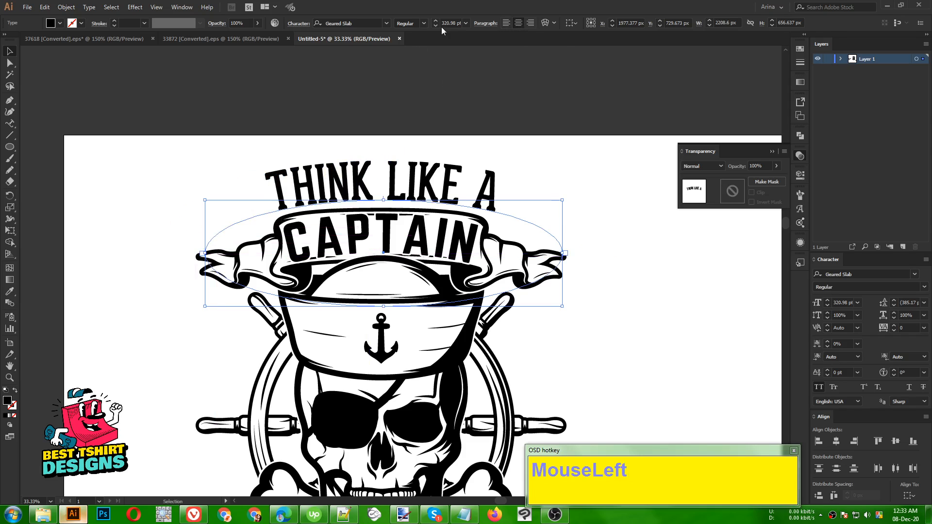
pyautogui.scroll(1, 458, 23)
pyautogui.scroll(7, 458, 22)
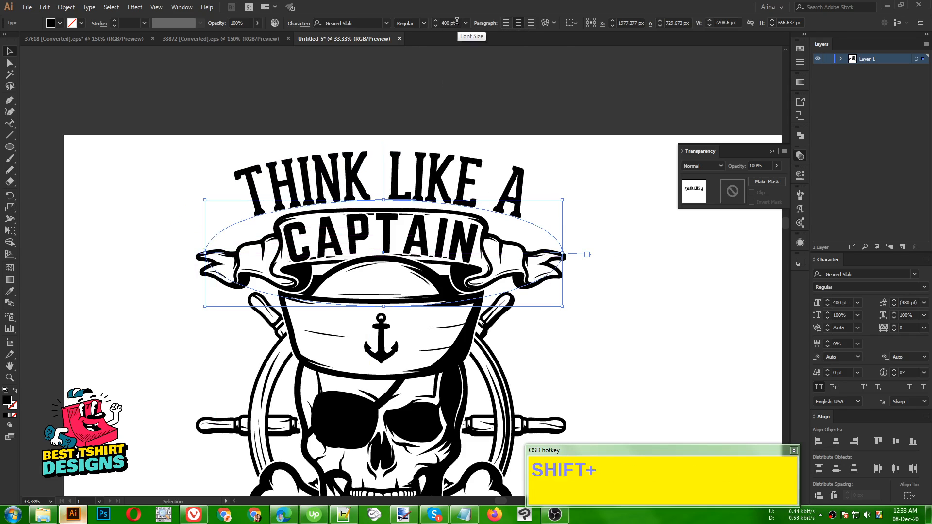
pyautogui.scroll(3, 457, 22)
pyautogui.scroll(-15, 457, 21)
pyautogui.scroll(-5, 456, 20)
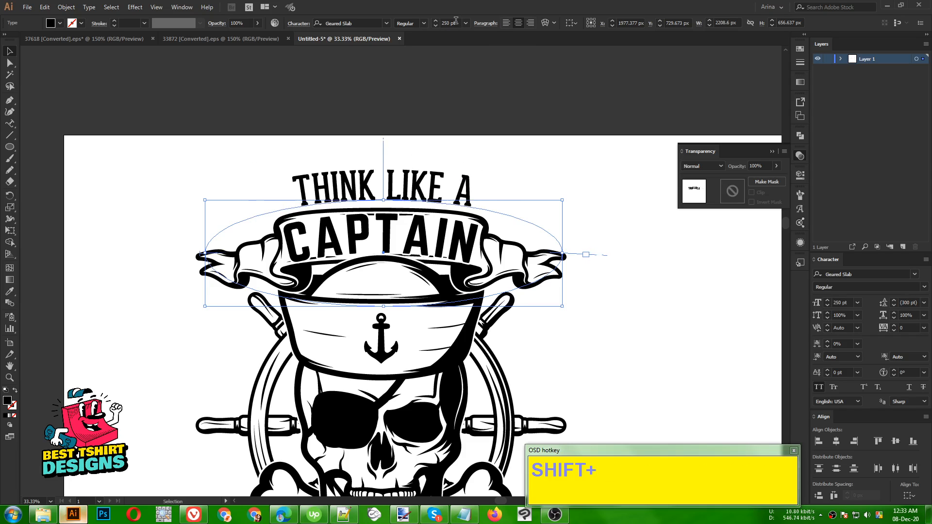
pyautogui.scroll(7, 909, 328)
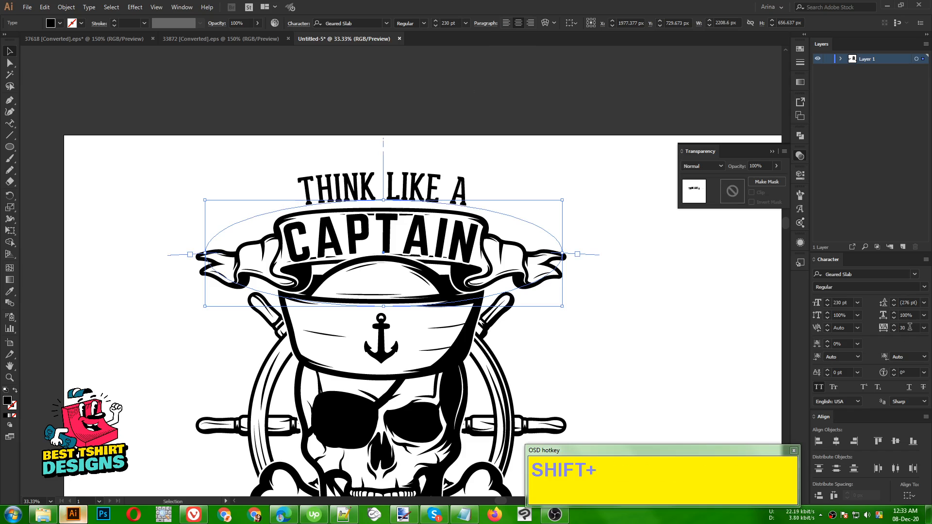
pyautogui.scroll(3, 909, 325)
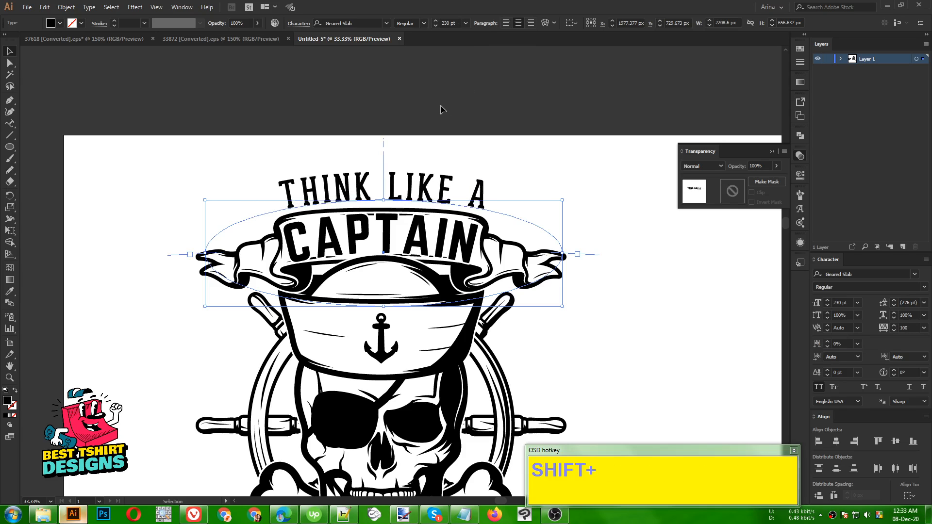
# Step: Nudge the arched text left to about X 1960 px and slide it slightly left along its path
pyautogui.press('Left')
pyautogui.press('Left')
pyautogui.press('Left')
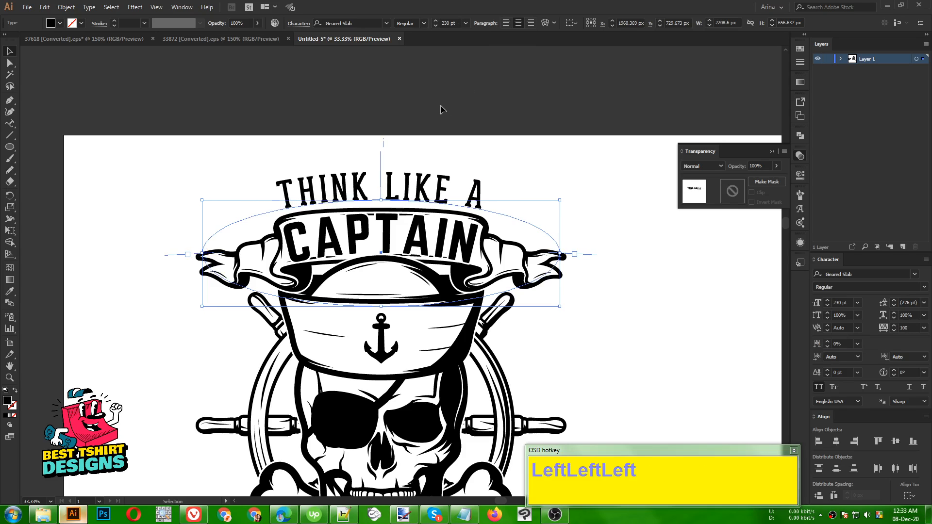
pyautogui.moveTo(380, 156); pyautogui.dragTo(379, 157)
pyautogui.click(430, 141)
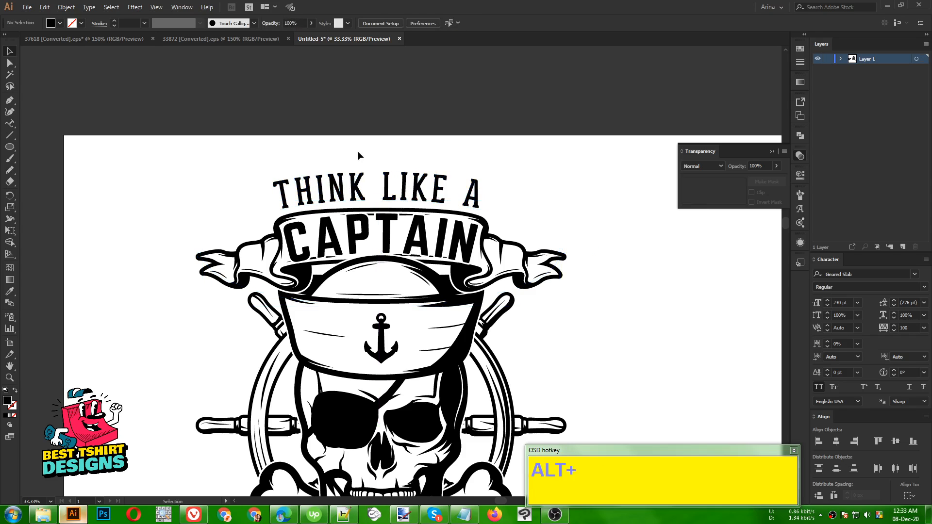
# Step: Nudge the arched THINK LIKE A text slightly down, closer to the upper banner
pyautogui.keyDown('alt'); pyautogui.scroll(-2, 357, 151); pyautogui.keyUp('alt')
pyautogui.click(340, 172)
pyautogui.press('Down')
pyautogui.press('Down')
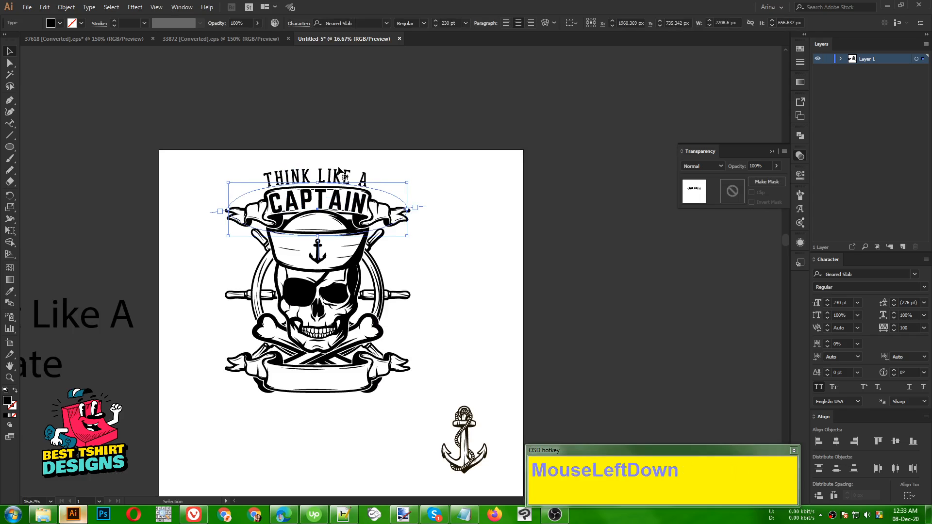
# Step: Nudge the arched THINK LIKE A text slightly right above the upper banner and deselect it
pyautogui.press('Right')
pyautogui.click(389, 139)
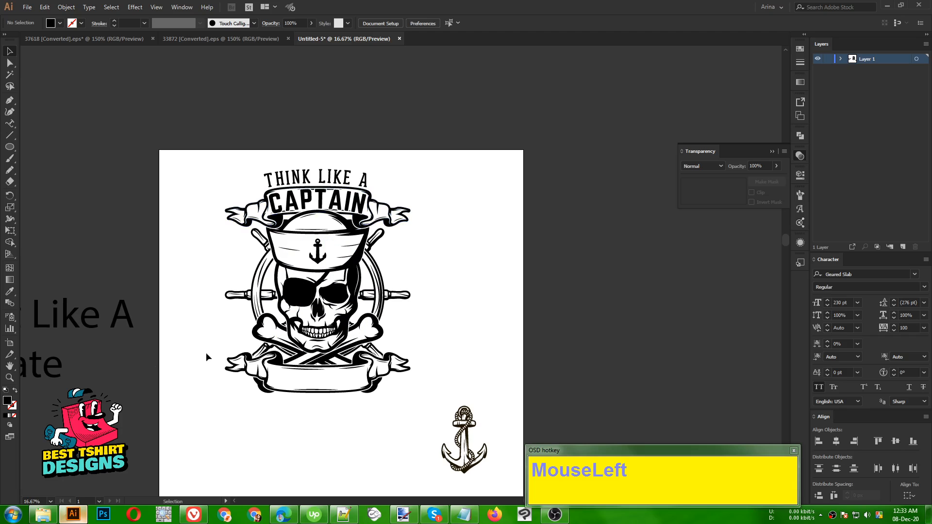
# Step: Move the Act Like A text onto the artboard below the artwork and set its font to Norwester
pyautogui.moveTo(79, 323); pyautogui.dragTo(364, 468)
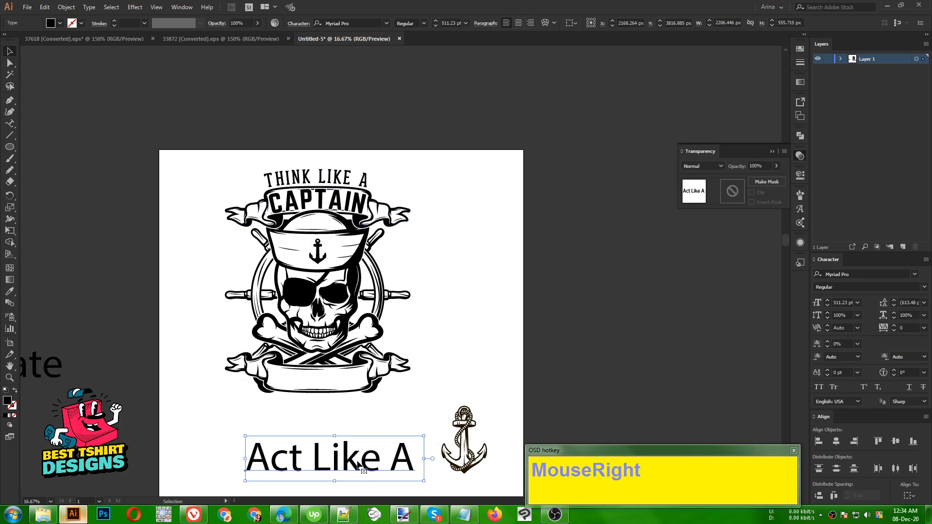
pyautogui.rightClick(358, 466)
pyautogui.moveTo(416, 316)
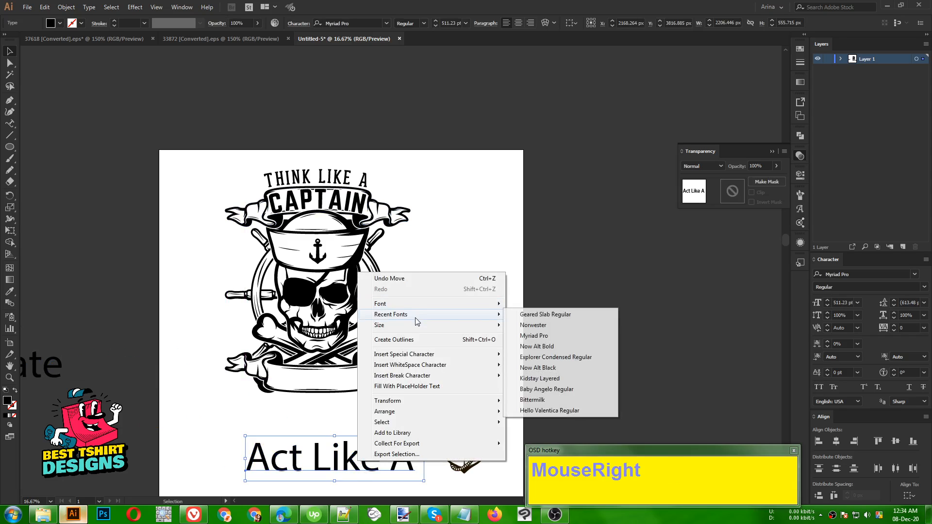
pyautogui.click(548, 329)
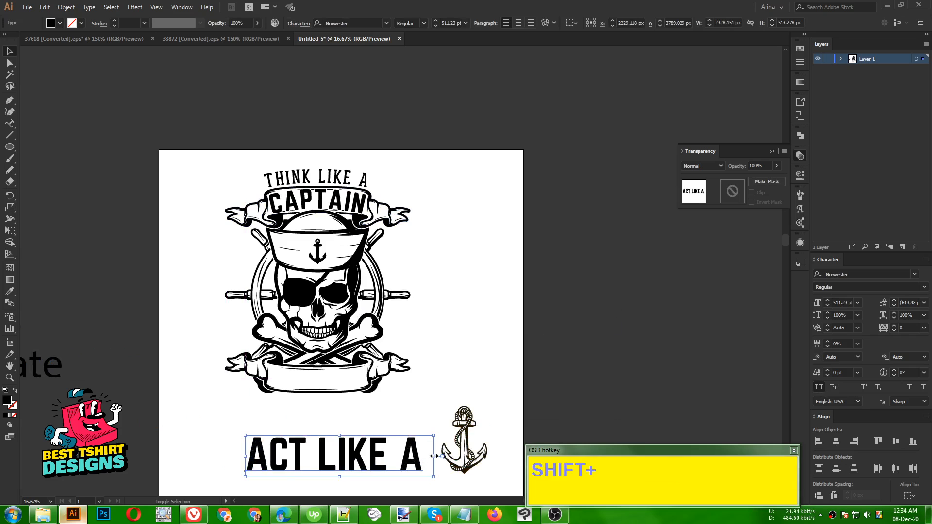
# Step: Scale the ACT LIKE A text to about 1152 px wide on the lower banner and convert it to outlines
pyautogui.moveTo(433, 456); pyautogui.dragTo(327, 377)
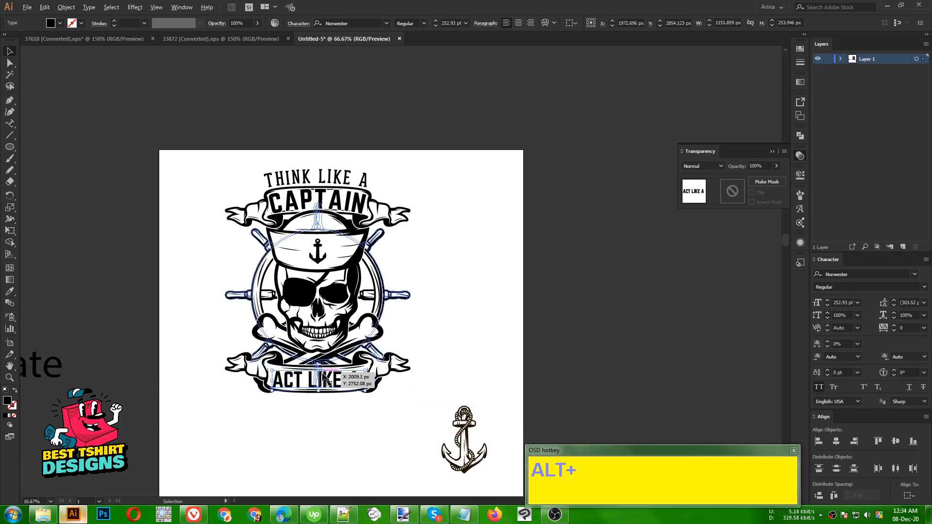
pyautogui.scroll(4, 327, 376)
pyautogui.scroll(-1, 454, 404)
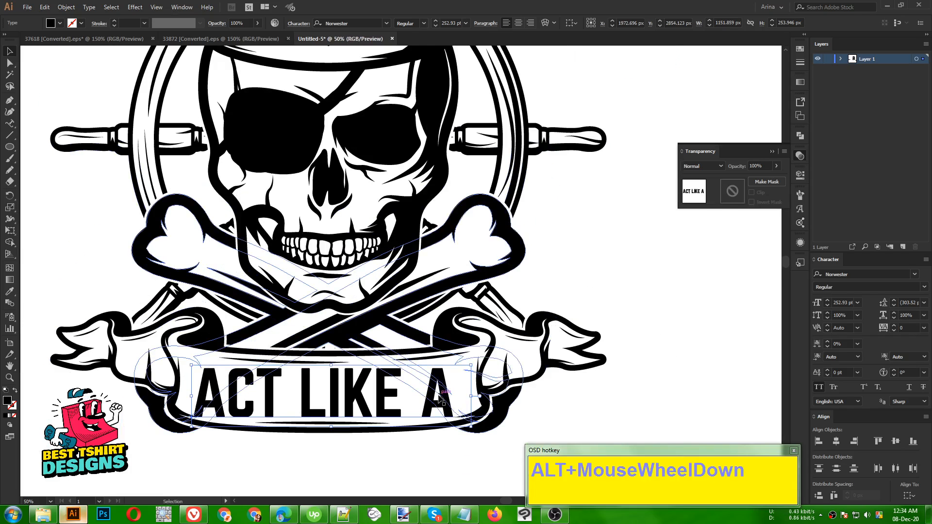
pyautogui.rightClick(438, 396)
pyautogui.click(476, 274)
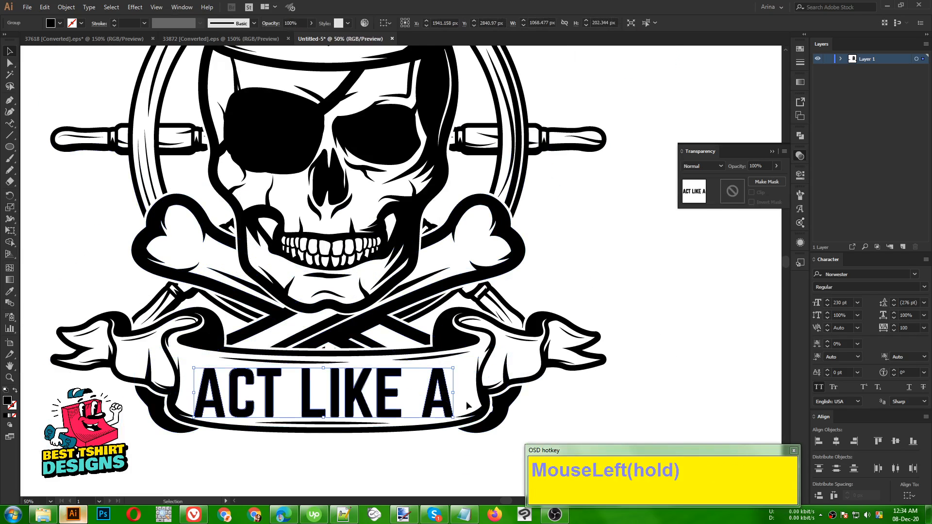
# Step: Enlarge the outlined ACT LIKE A to about 1155 px wide and nudge it left and up to about X 1945, Y 2813 px
pyautogui.moveTo(454, 393); pyautogui.dragTo(476, 390)
pyautogui.hotkey('shift', 'Left')
pyautogui.hotkey('shift', 'Left')
pyautogui.hotkey('shift', 'Left')
pyautogui.hotkey('shift', 'Left')
pyautogui.hotkey('shift', 'Left')
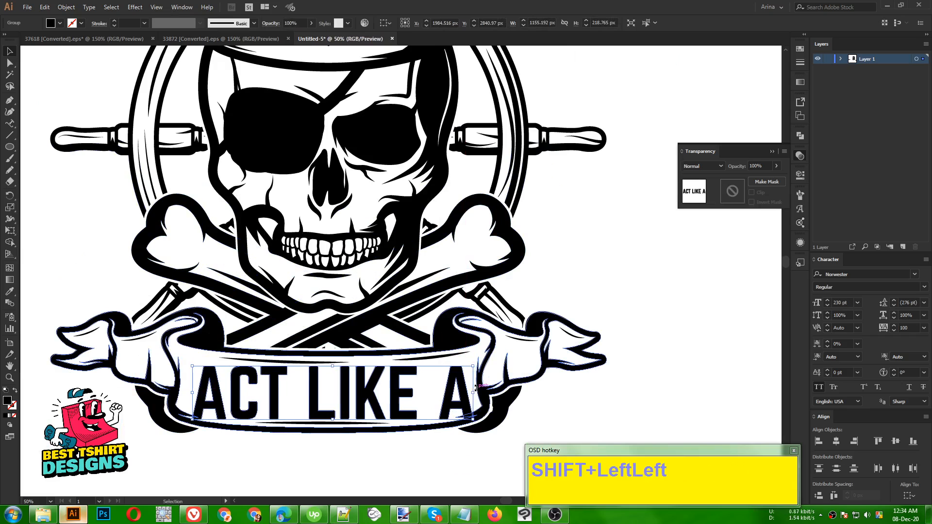
pyautogui.hotkey('shift', 'Up')
pyautogui.hotkey('shift', 'Up')
pyautogui.hotkey('shift', 'Left')
pyautogui.hotkey('shift', 'Left')
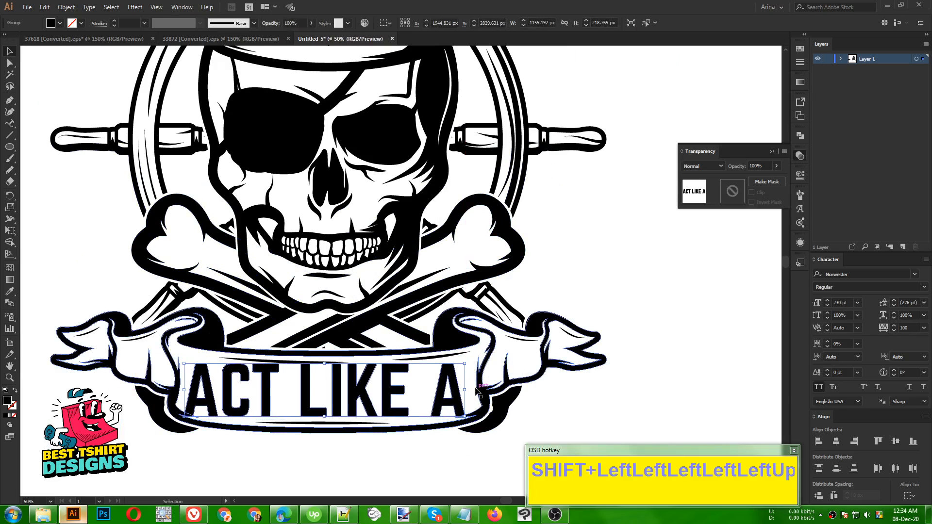
pyautogui.press('Up')
pyautogui.press('Up')
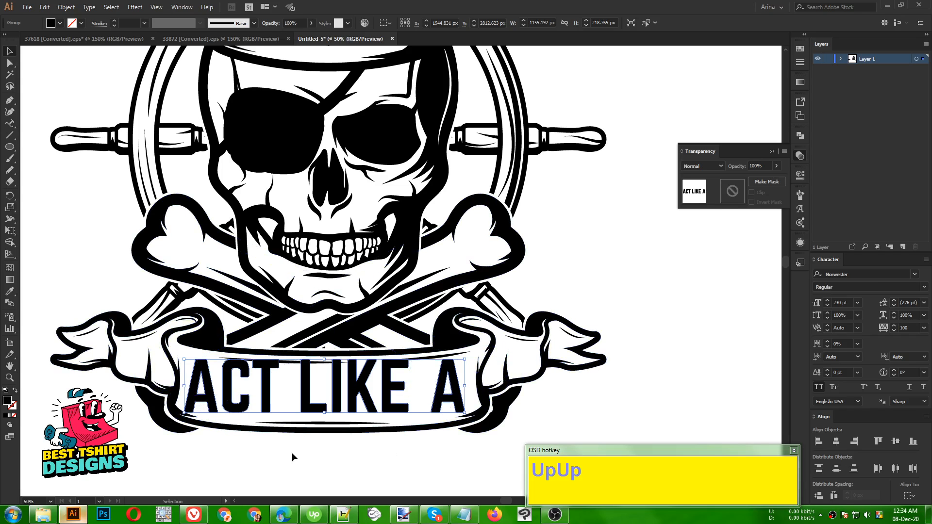
# Step: Apply a horizontal Arc warp with a bend of -11% to the ACT LIKE A lettering
pyautogui.click(135, 8)
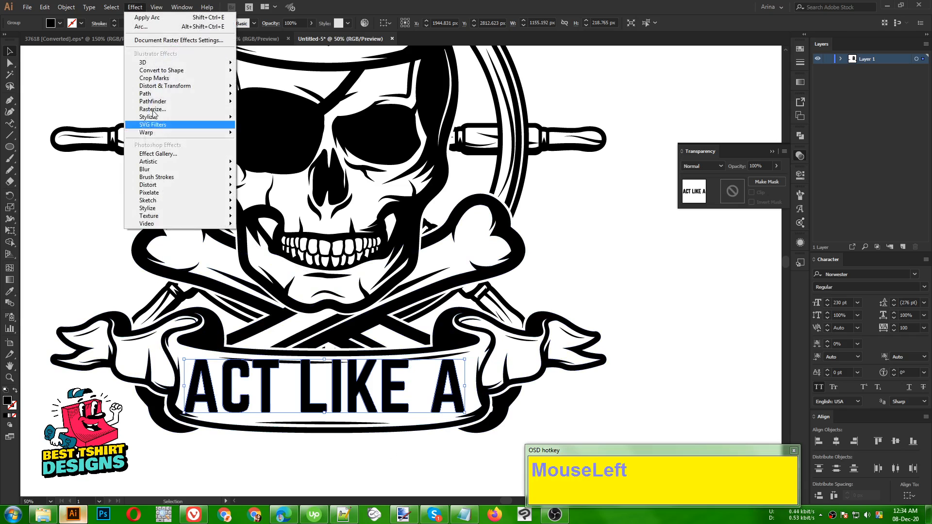
pyautogui.moveTo(160, 137)
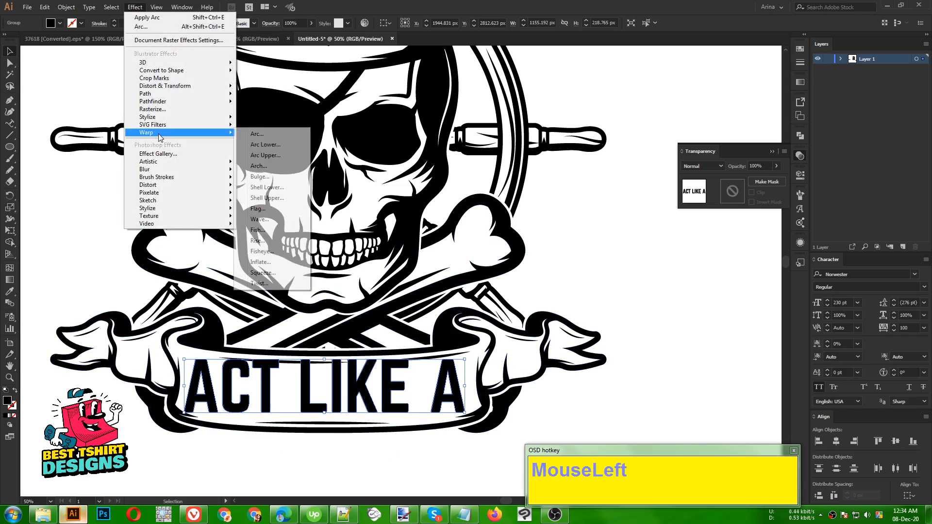
pyautogui.click(269, 136)
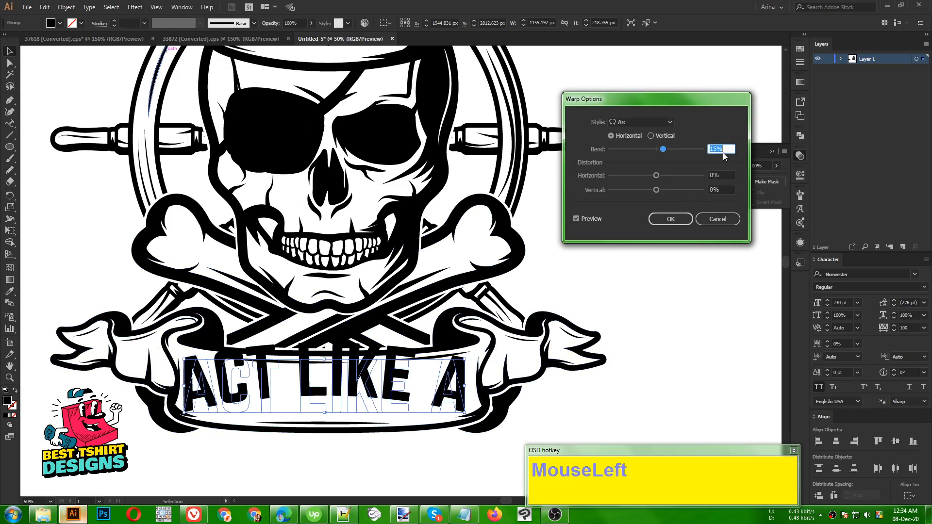
pyautogui.keyDown('shift'); pyautogui.scroll(-3, 723, 154); pyautogui.keyUp('shift')
pyautogui.scroll(-5, 724, 152)
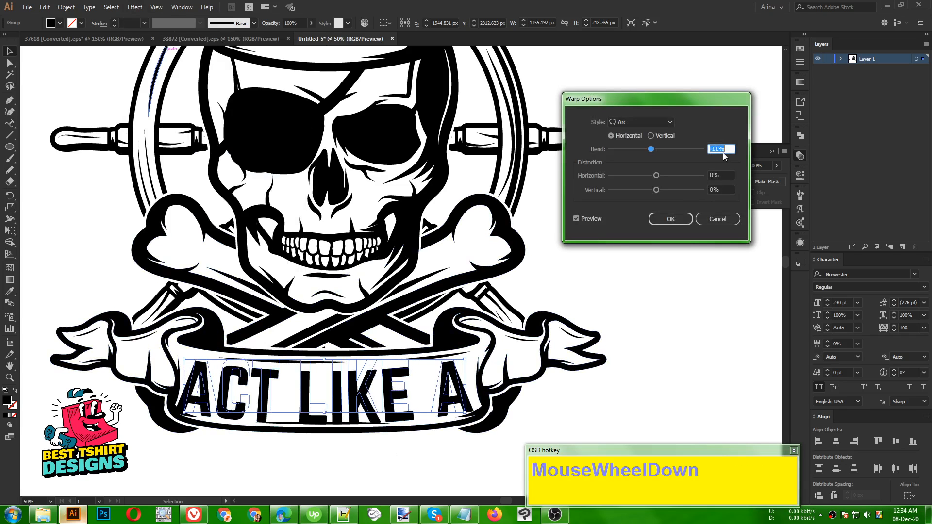
pyautogui.click(671, 216)
# Step: Nudge the warped ACT LIKE A lettering up and right to about X 1956, Y 2790 px
pyautogui.press('Up')
pyautogui.press('Up')
pyautogui.press('Up')
pyautogui.press('Up')
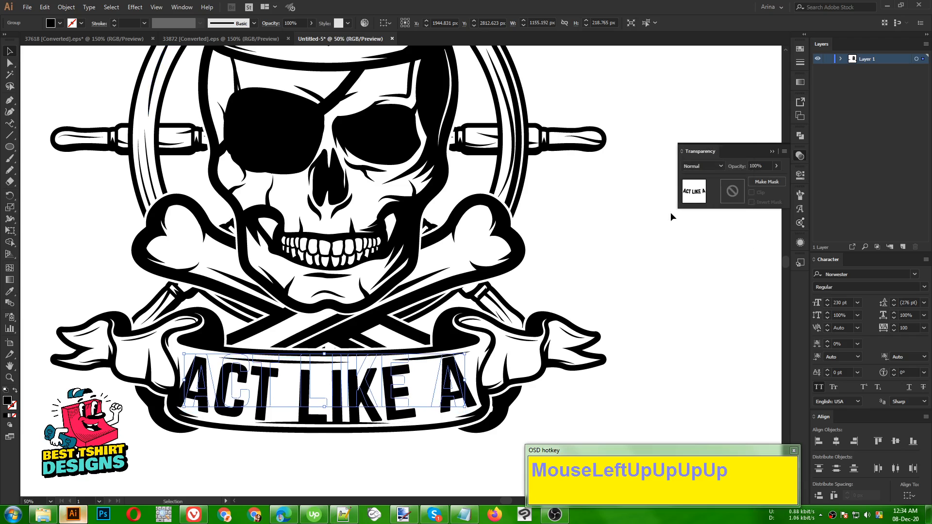
pyautogui.press('Right')
pyautogui.press('Right')
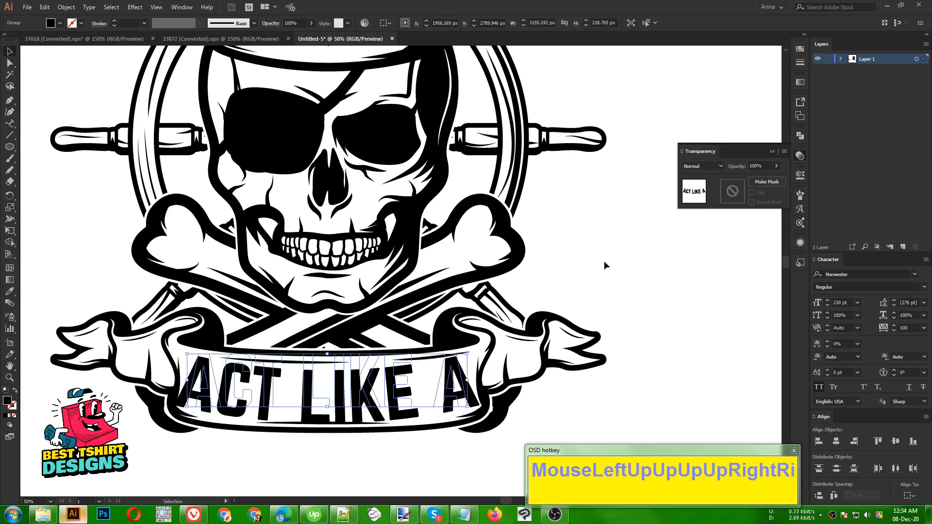
# Step: Scale the warped lettering proportionally to about 1130 px wide and nudge it to about X 1962, Y 2784 px
pyautogui.moveTo(467, 380)
pyautogui.mouseDown()
pyautogui.moveTo(427, 382)
pyautogui.moveTo(460, 381)
pyautogui.mouseUp()
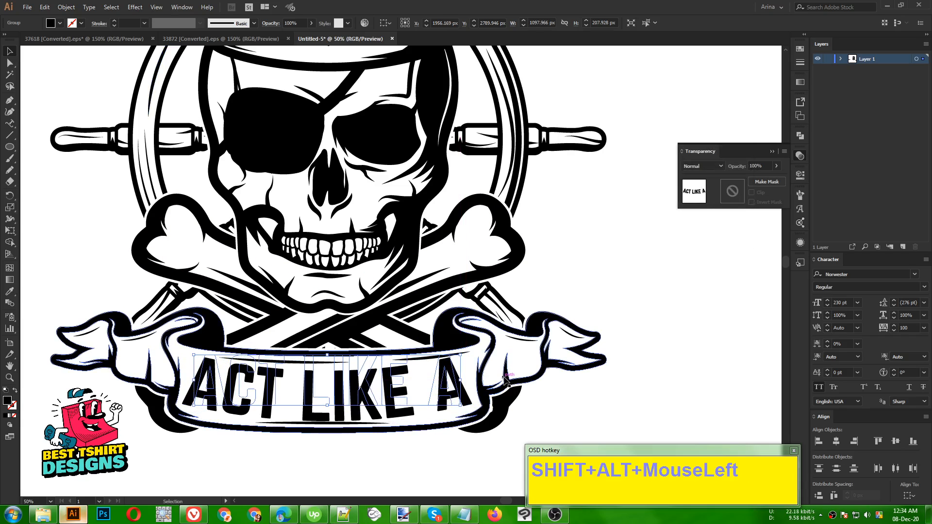
pyautogui.press('Right')
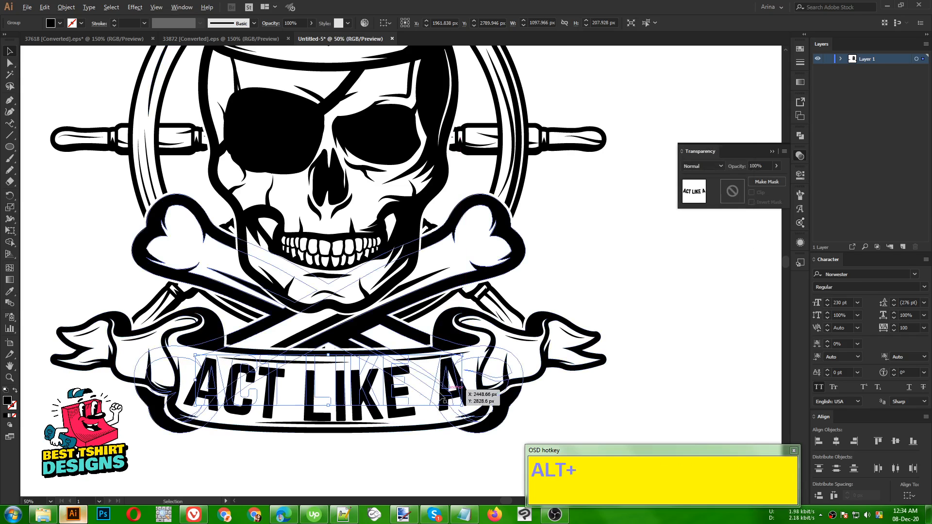
pyautogui.keyDown('alt'); pyautogui.scroll(1, 505, 379); pyautogui.keyUp('alt')
pyautogui.keyDown('alt'); pyautogui.keyDown('shift'); pyautogui.moveTo(471, 378); pyautogui.dragTo(477, 379); pyautogui.keyUp('shift'); pyautogui.keyUp('alt')
pyautogui.keyDown('alt'); pyautogui.scroll(-1, 465, 362); pyautogui.keyUp('alt')
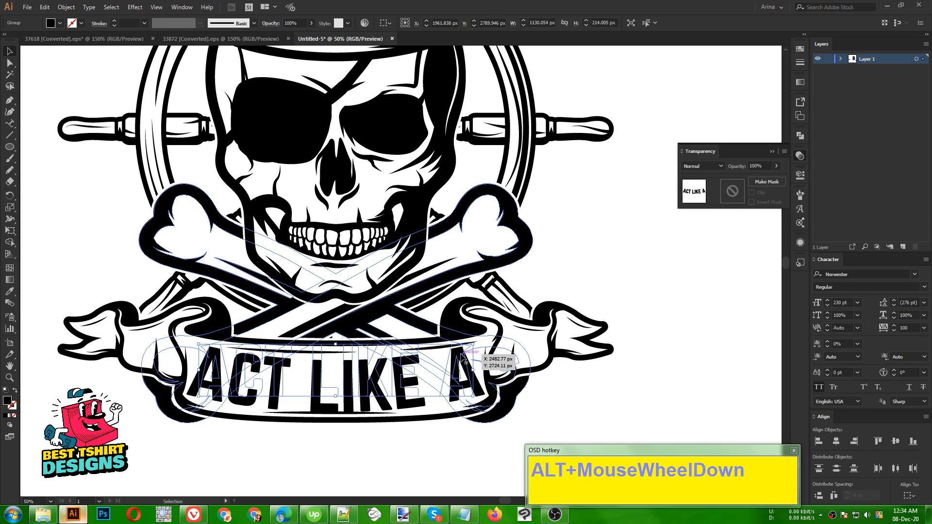
pyautogui.press('Up')
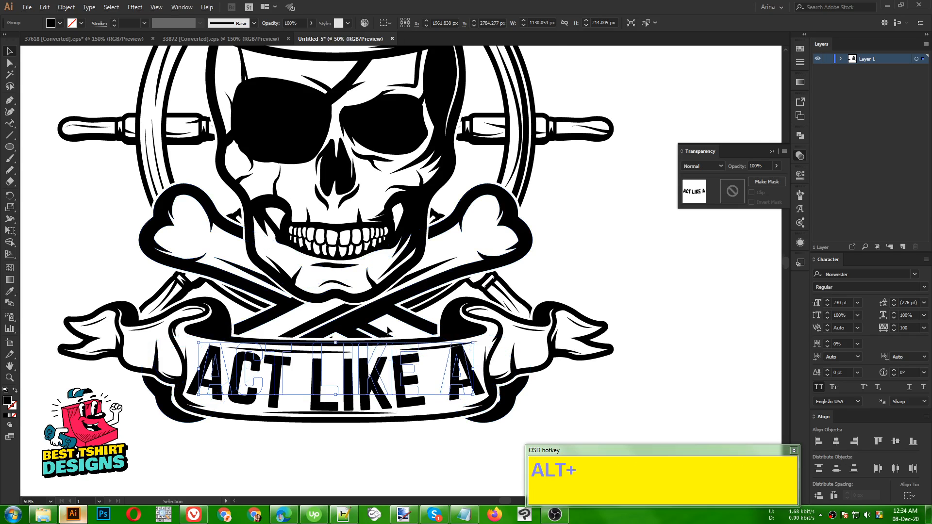
# Step: Expand the appearance of the warped ACT LIKE A lettering into editable shapes
pyautogui.keyDown('alt'); pyautogui.scroll(-1, 365, 409); pyautogui.keyUp('alt')
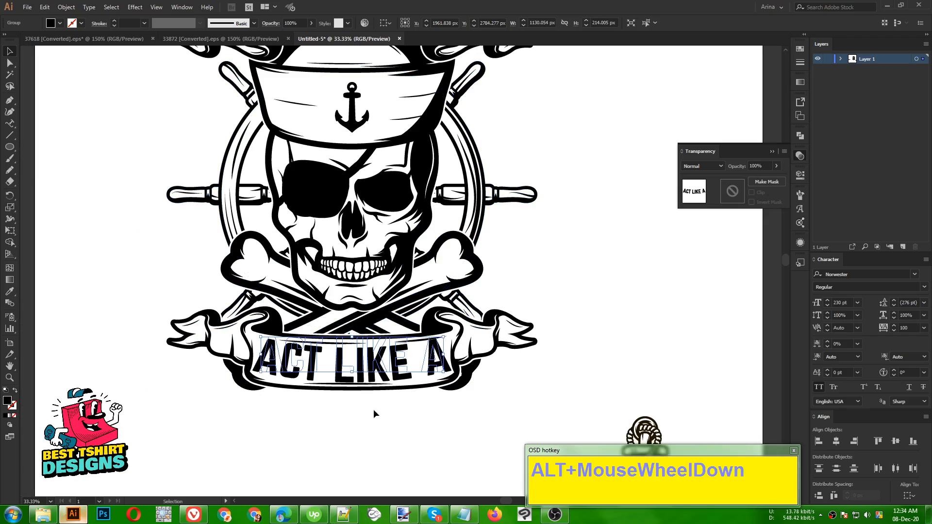
pyautogui.click(66, 7)
pyautogui.click(85, 124)
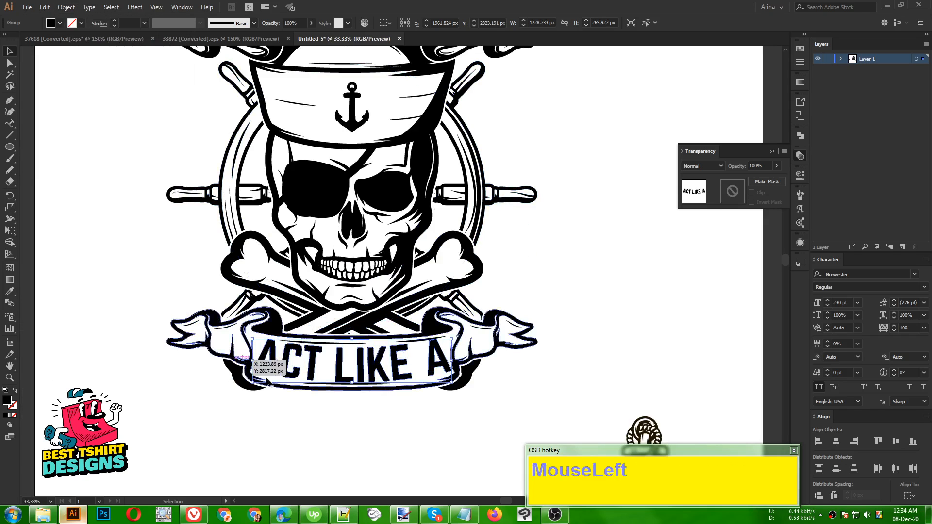
# Step: Offset the paths of the expanded ACT LIKE A lettering by 10 px with miter joins
pyautogui.scroll(1, 361, 392)
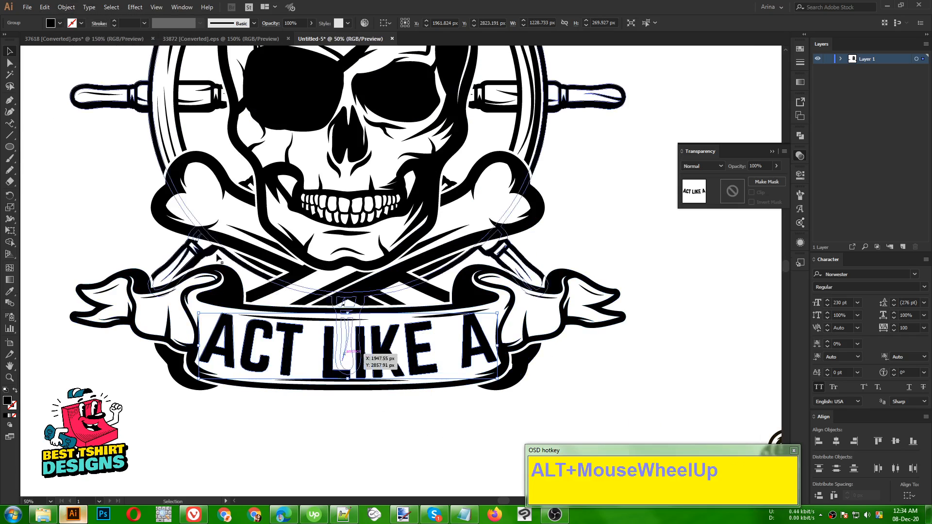
pyautogui.click(66, 6)
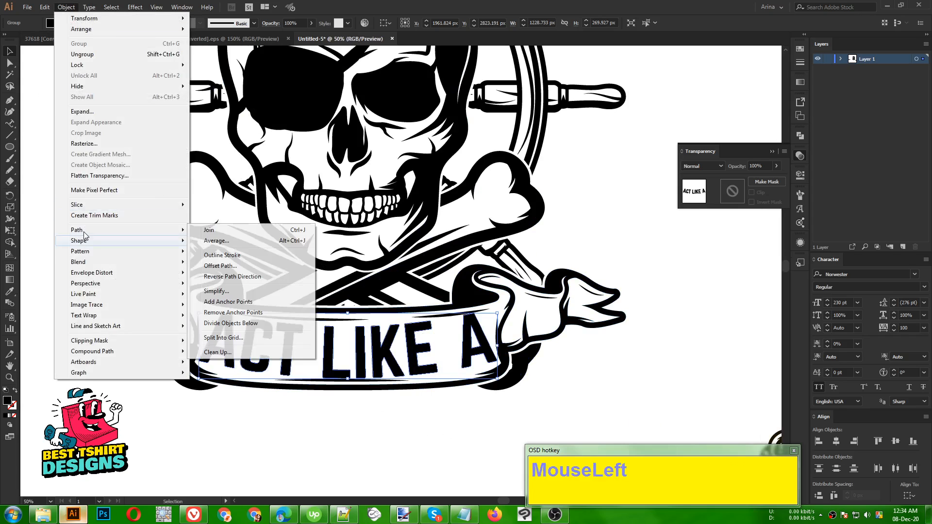
pyautogui.click(220, 266)
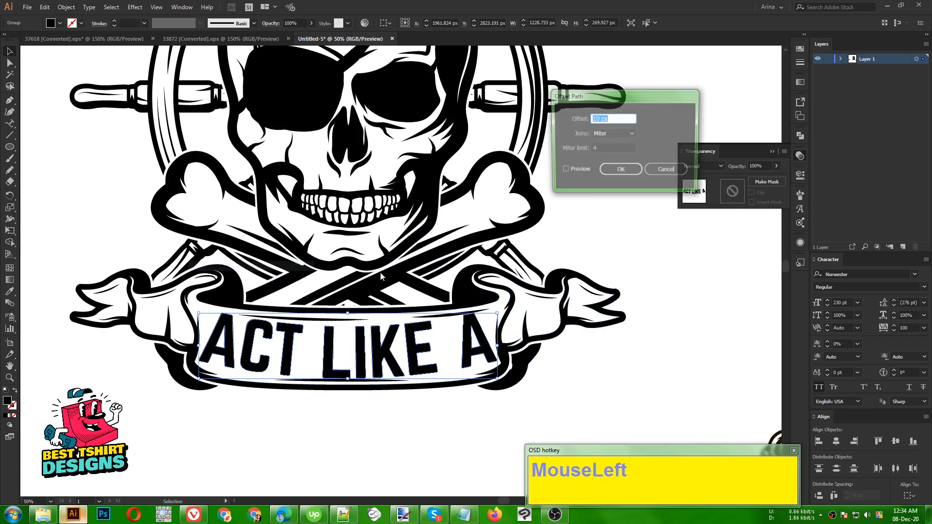
pyautogui.click(618, 171)
# Step: Cut the lettering with its offset, create an unclipped opacity mask on the lower banner and paste it in place inside the mask
pyautogui.hotkey('ctrl', 'x')
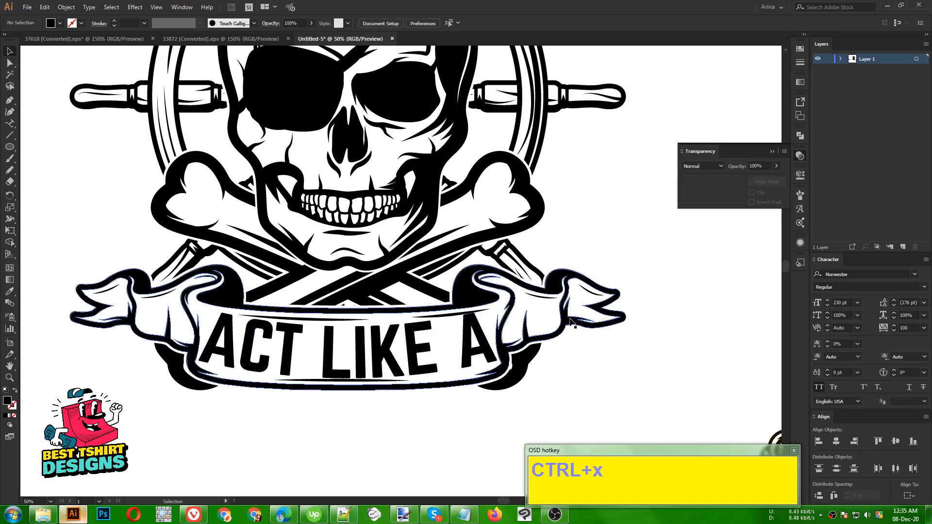
pyautogui.click(573, 323)
pyautogui.click(766, 182)
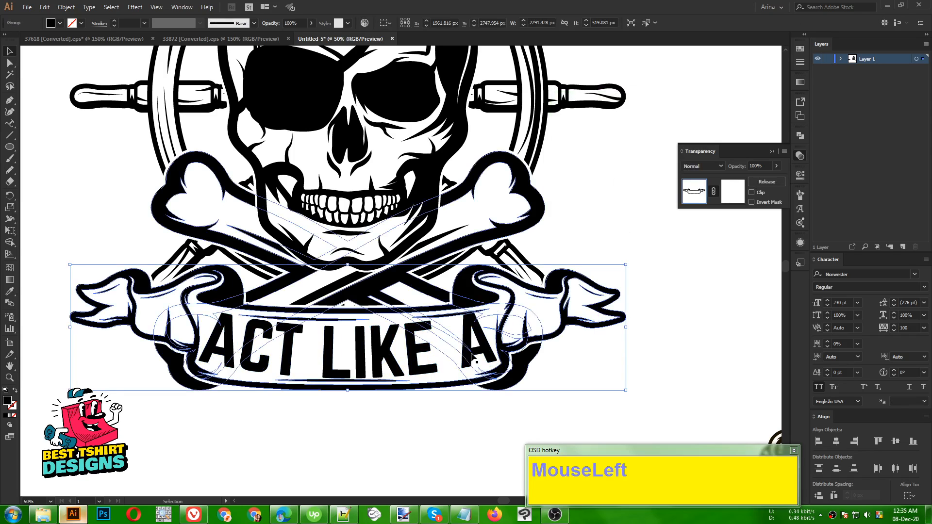
pyautogui.click(733, 192)
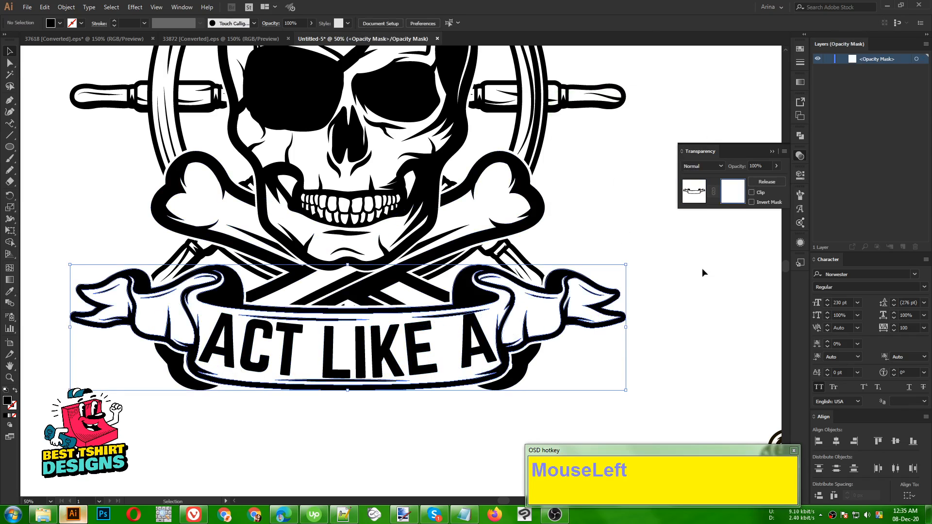
pyautogui.hotkey('ctrl', 'f')
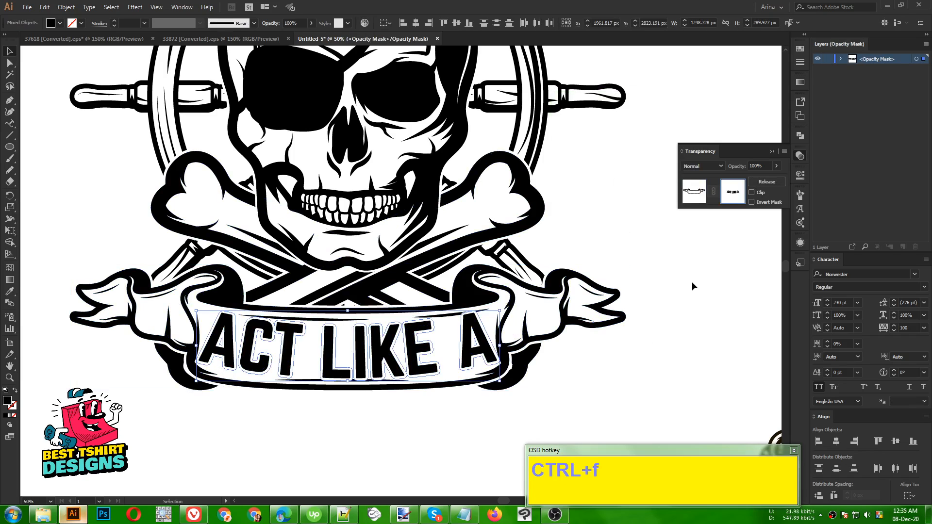
# Step: Check the masked gap around the ACT LIKE A letters, then exit the opacity mask and deselect the banner
pyautogui.scroll(1, 323, 393)
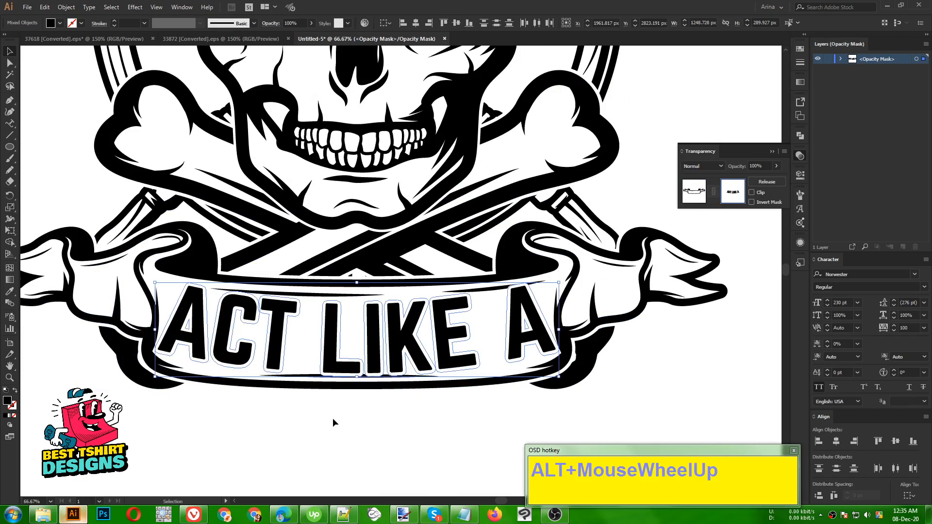
pyautogui.click(435, 419)
pyautogui.keyDown('alt'); pyautogui.scroll(2, 435, 422); pyautogui.keyUp('alt')
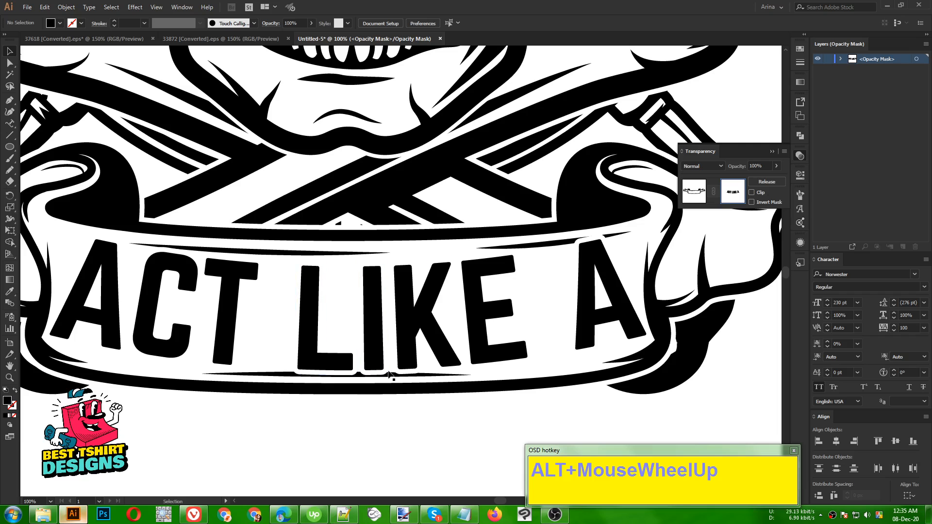
pyautogui.keyDown('alt'); pyautogui.scroll(-2, 374, 314); pyautogui.keyUp('alt')
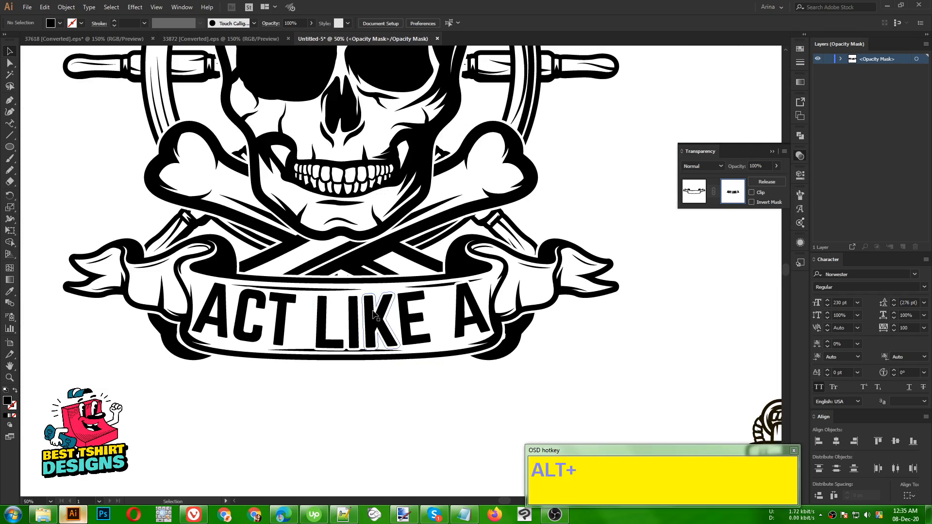
pyautogui.click(695, 191)
pyautogui.keyDown('alt'); pyautogui.scroll(-2, 279, 297); pyautogui.keyUp('alt')
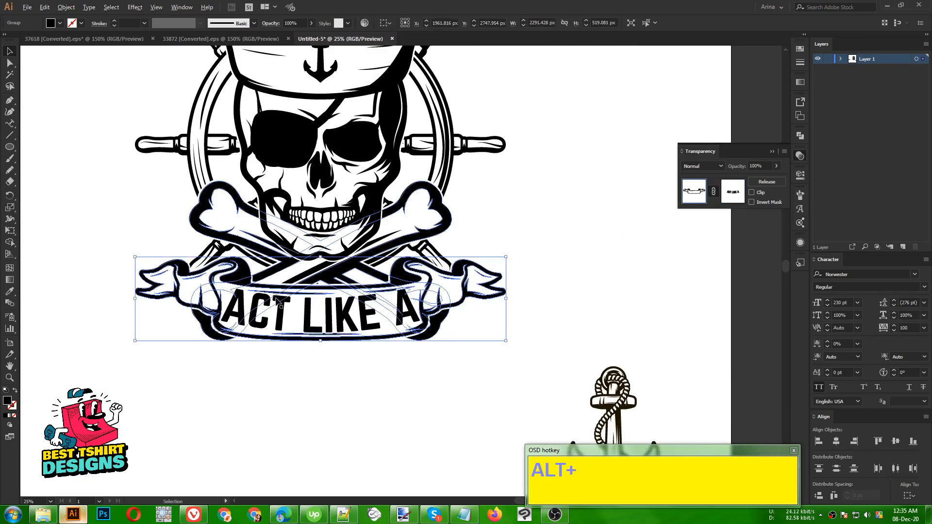
pyautogui.click(286, 371)
pyautogui.keyDown('alt'); pyautogui.scroll(-1, 357, 360); pyautogui.keyUp('alt')
pyautogui.click(439, 269)
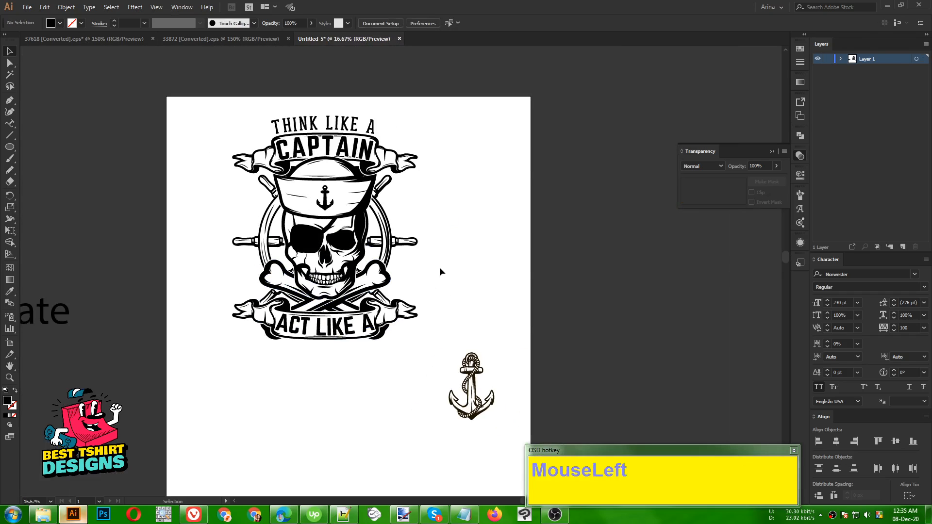
# Step: Move the arched THINK LIKE A text off the artboard and place the Pirate text on the artboard below the skull design
pyautogui.moveTo(327, 121); pyautogui.dragTo(621, 120)
pyautogui.moveTo(70, 316); pyautogui.dragTo(379, 381)
# Step: Set the Pirate text in Geared Slab Regular with All Caps and move it directly beneath the ACT LIKE A banner
pyautogui.rightClick(347, 379)
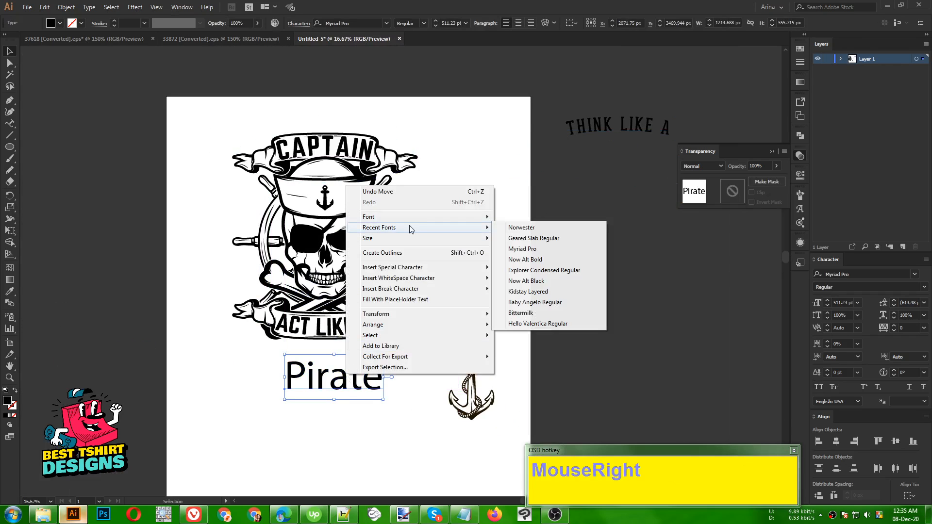
pyautogui.click(534, 237)
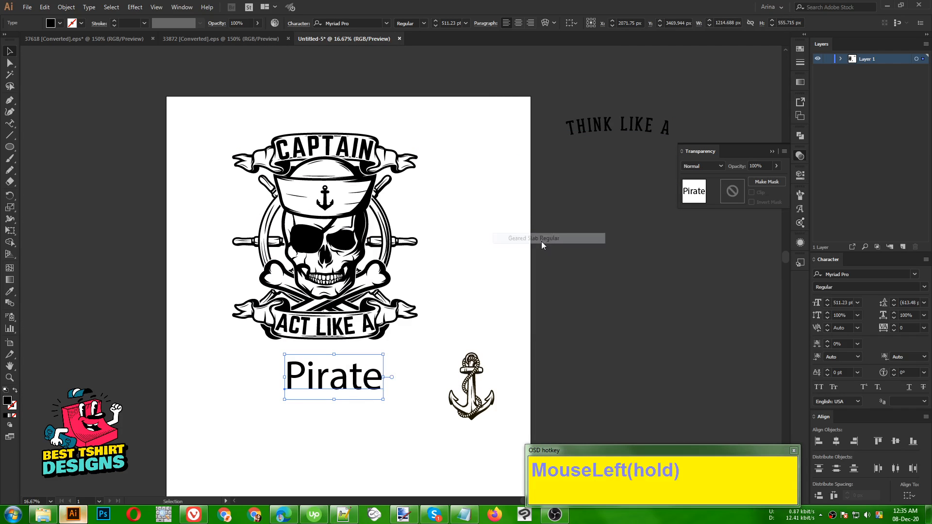
pyautogui.click(820, 387)
pyautogui.moveTo(311, 377); pyautogui.dragTo(307, 362)
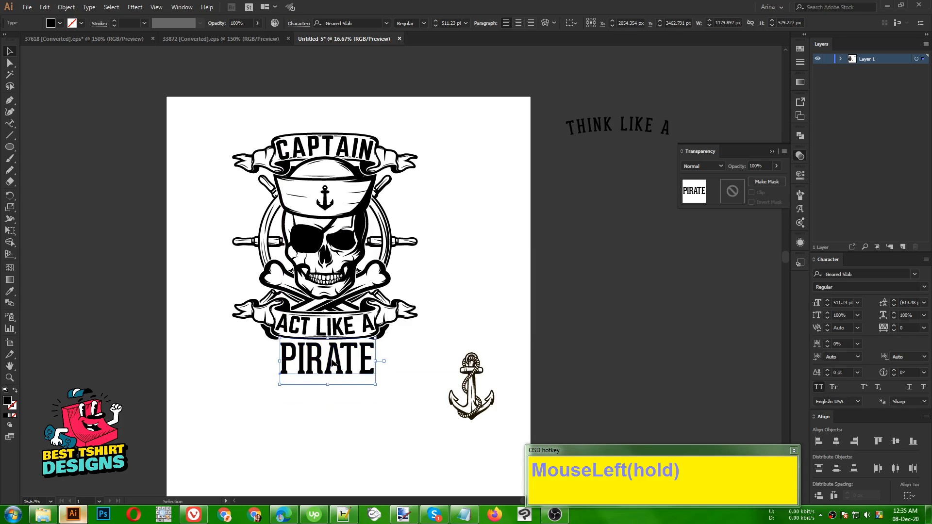
# Step: Convert the PIRATE text to outlines and scale it proportionally to the lower banner's full width, about 2291 px
pyautogui.rightClick(331, 361)
pyautogui.click(368, 238)
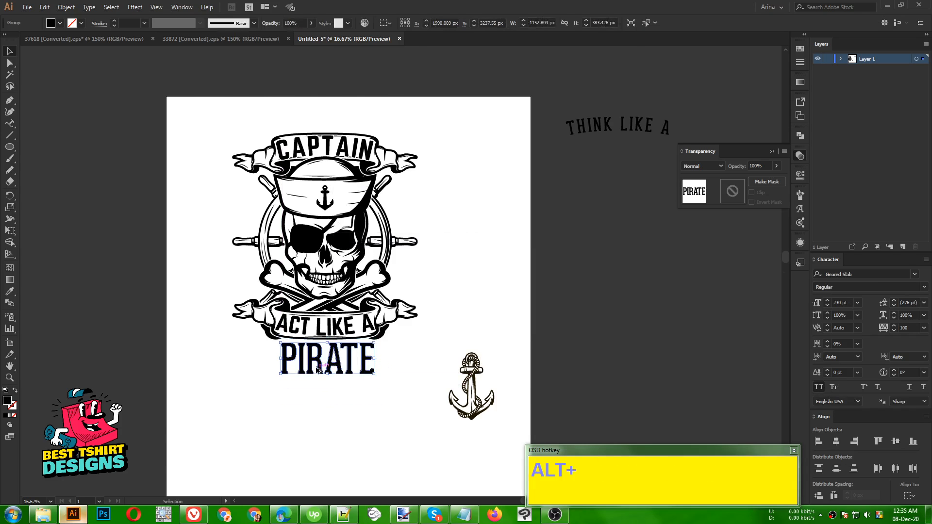
pyautogui.keyDown('alt'); pyautogui.scroll(1, 379, 361); pyautogui.keyUp('alt')
pyautogui.keyDown('alt'); pyautogui.keyDown('shift'); pyautogui.moveTo(406, 354); pyautogui.dragTo(469, 357); pyautogui.keyUp('shift'); pyautogui.keyUp('alt')
pyautogui.keyDown('shift'); pyautogui.moveTo(216, 359); pyautogui.dragTo(192, 360); pyautogui.keyUp('shift')
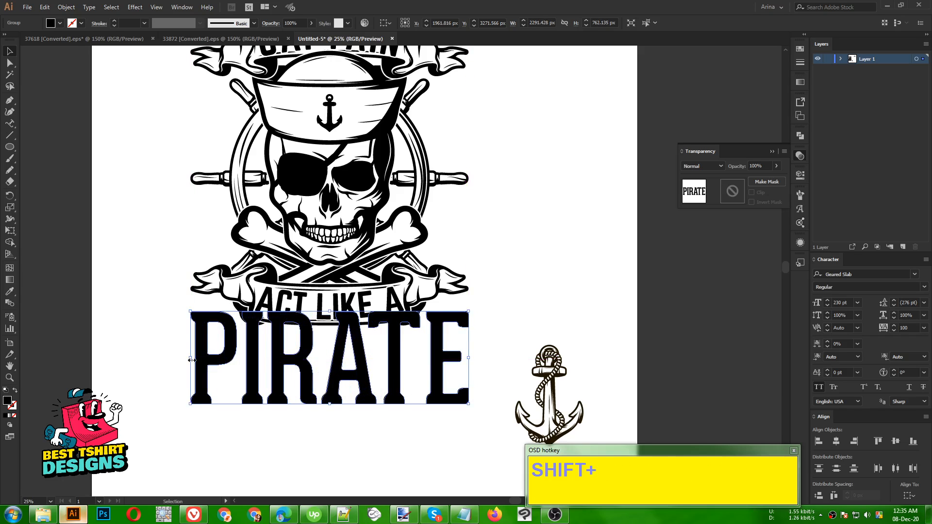
# Step: Nudge the PIRATE lettering straight down by about 46 px under the ACT LIKE A banner
pyautogui.hotkey('shift', 'Down')
pyautogui.hotkey('shift', 'Down')
pyautogui.hotkey('shift', 'Down')
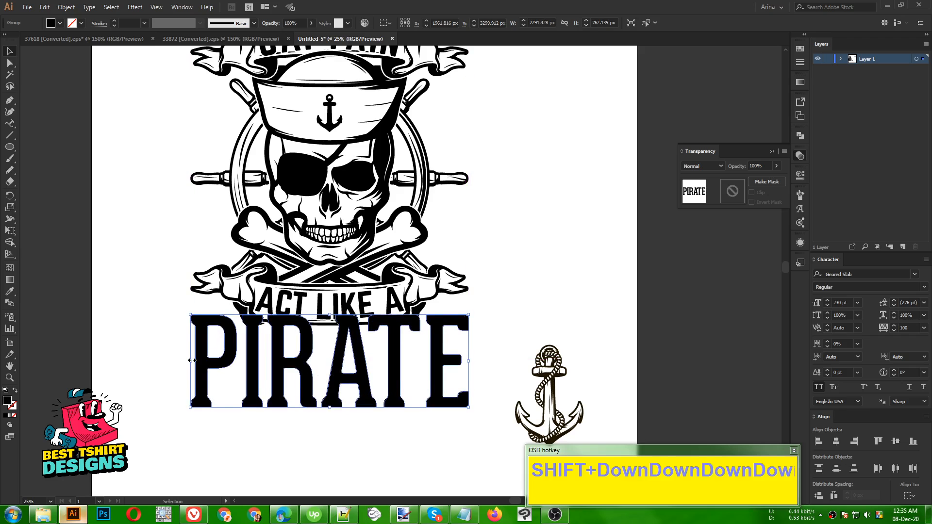
pyautogui.press('Down')
pyautogui.press('Down')
pyautogui.press('Down')
# Step: Isolate the PIRATE group and stretch its P and E upward beside the banner, making the E about 912 px tall
pyautogui.scroll(1, 214, 365)
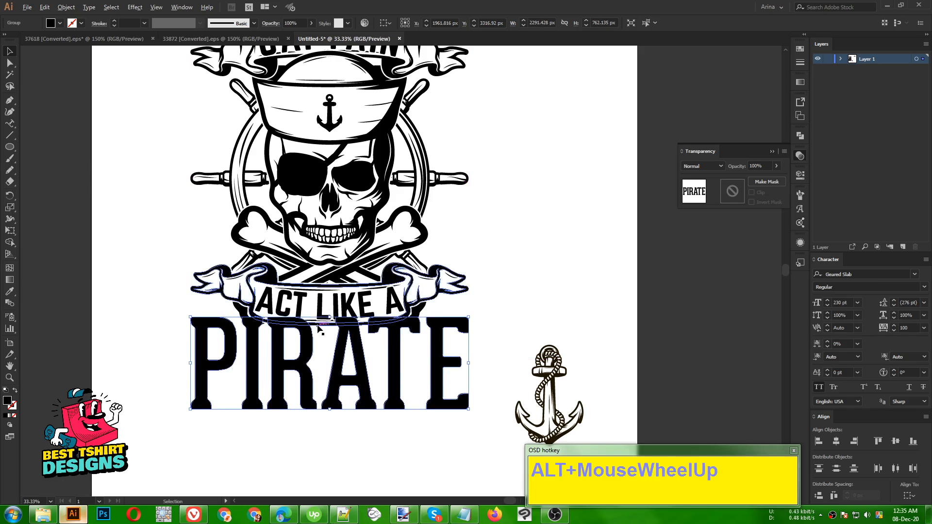
pyautogui.doubleClick(226, 333)
pyautogui.click(196, 333)
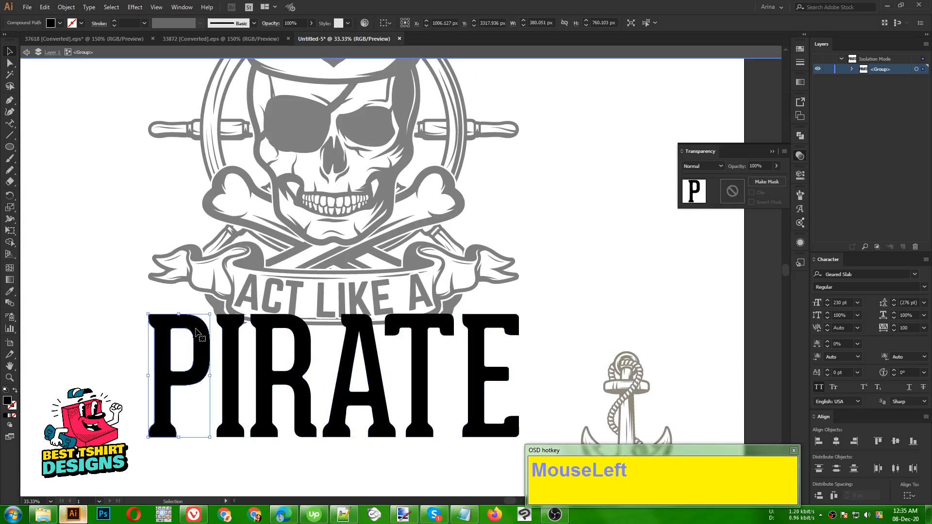
pyautogui.moveTo(180, 316); pyautogui.dragTo(179, 285)
pyautogui.click(495, 318)
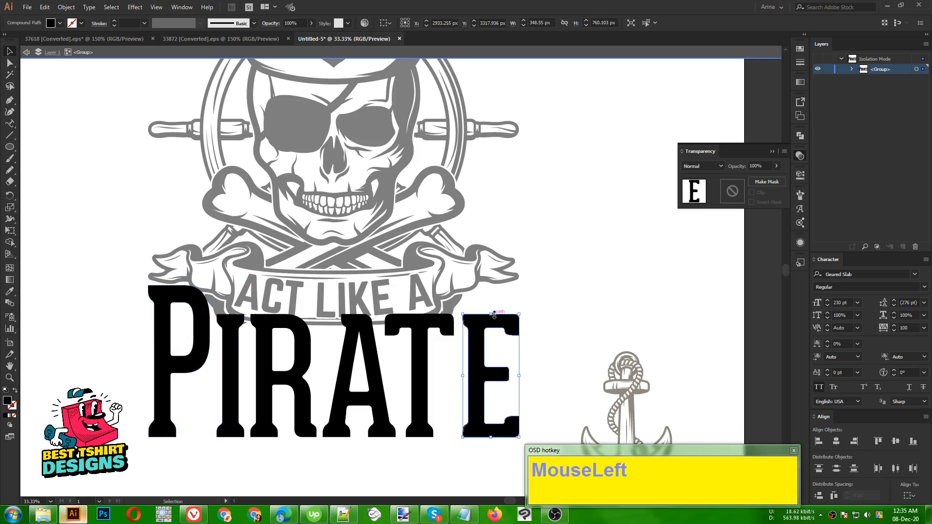
pyautogui.moveTo(494, 314); pyautogui.dragTo(493, 290)
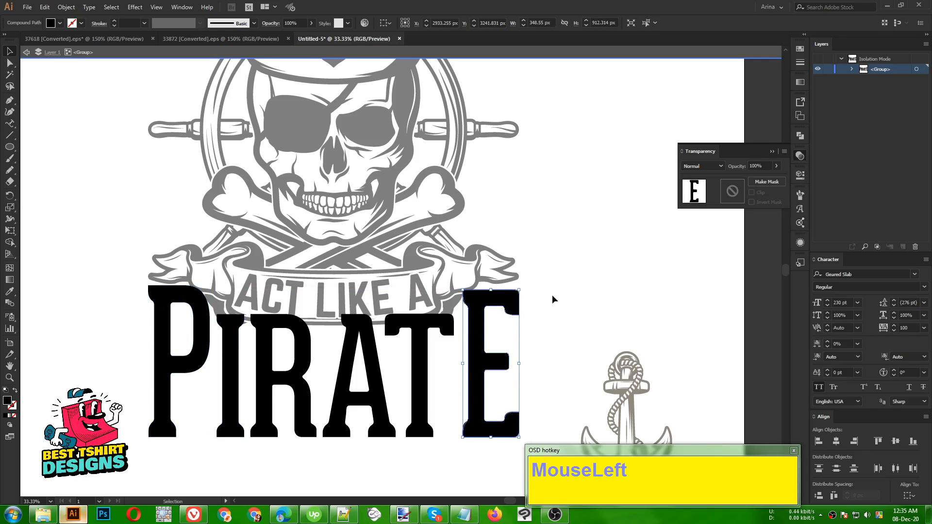
pyautogui.doubleClick(551, 295)
pyautogui.scroll(-1, 539, 313)
pyautogui.click(531, 317)
pyautogui.scroll(-1, 467, 315)
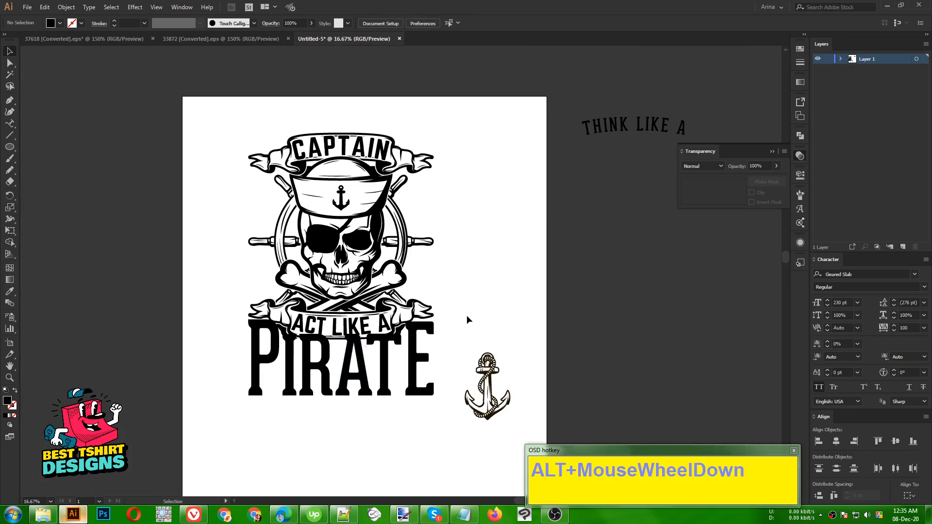
# Step: Switch to Notepad, copy the "Think Like A" line and paste it as new text in the Illustrator design
pyautogui.click(534, 278)
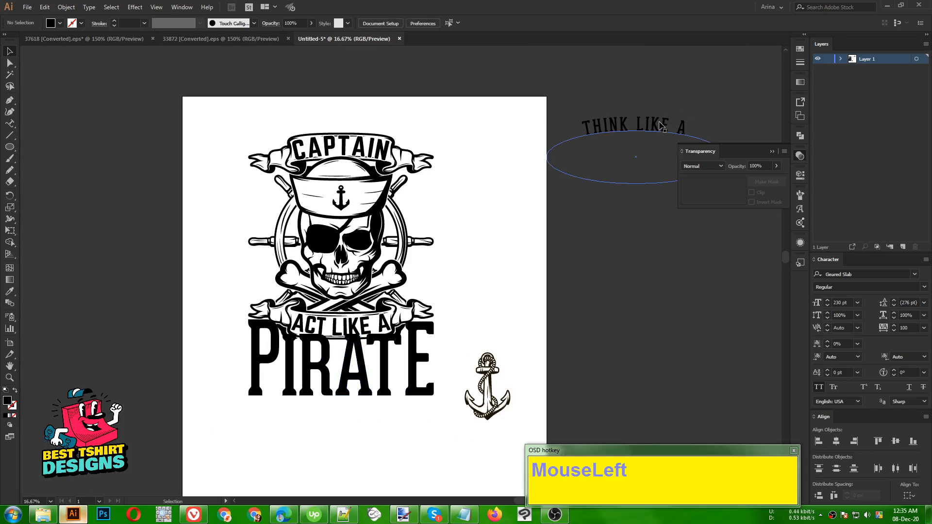
pyautogui.click(464, 514)
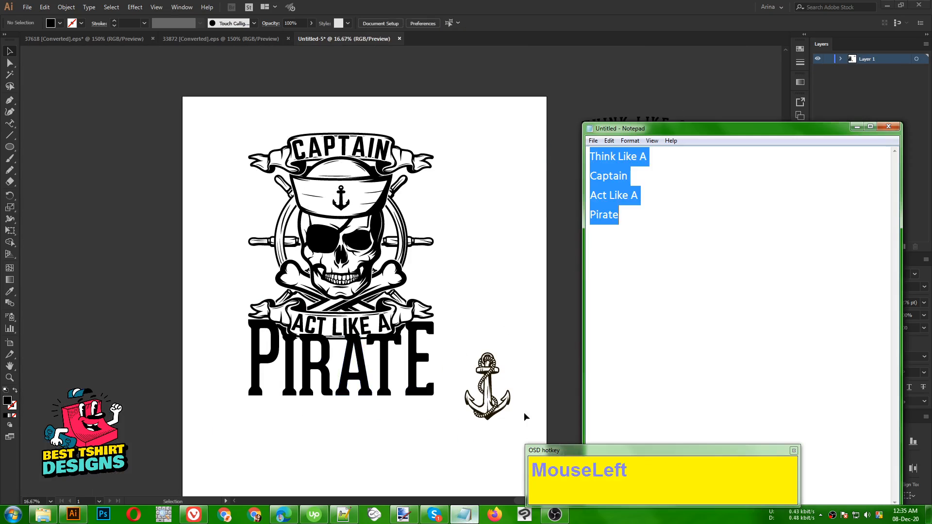
pyautogui.click(658, 156)
pyautogui.moveTo(647, 156); pyautogui.dragTo(589, 156)
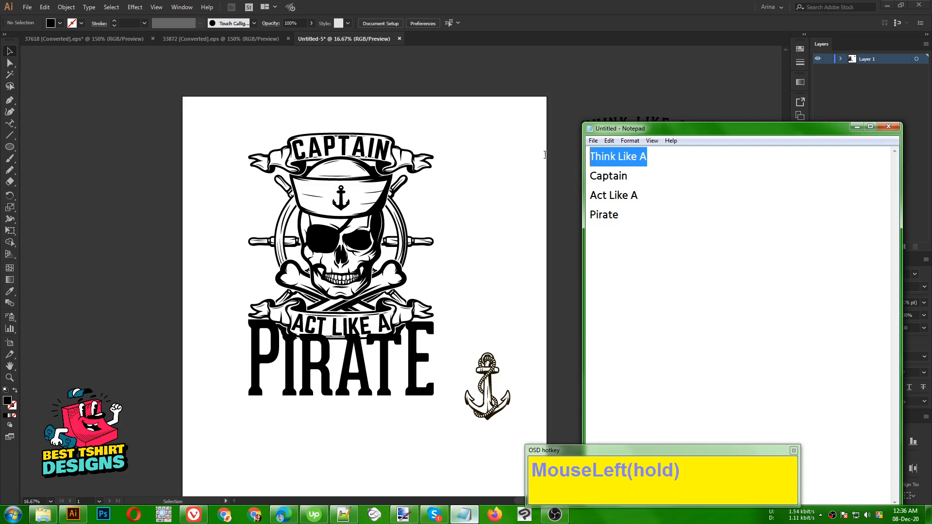
pyautogui.hotkey('ctrl', 'c')
pyautogui.click(512, 208)
pyautogui.hotkey('ctrl', 'v')
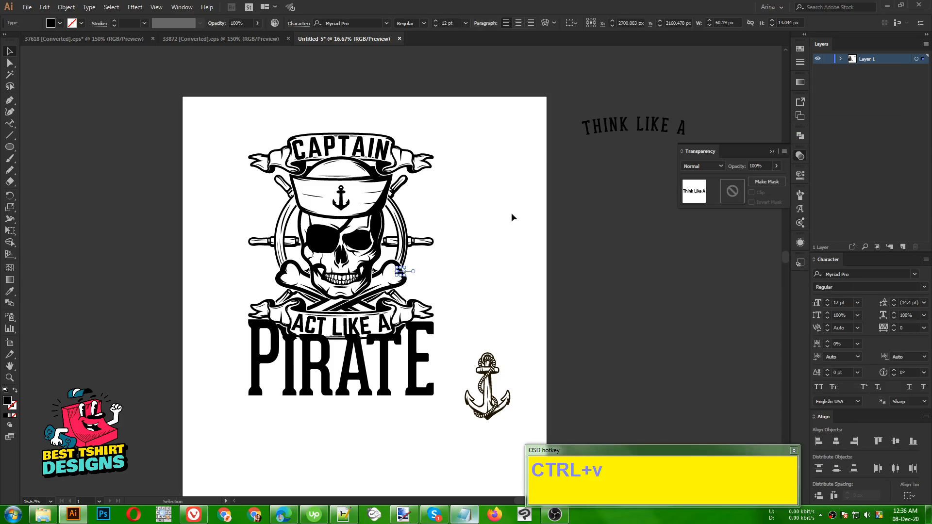
# Step: Enlarge the pasted Think Like A text to about 316 pt beside the skull and set it in Geared Slab Regular, All Caps
pyautogui.moveTo(404, 275); pyautogui.dragTo(586, 333)
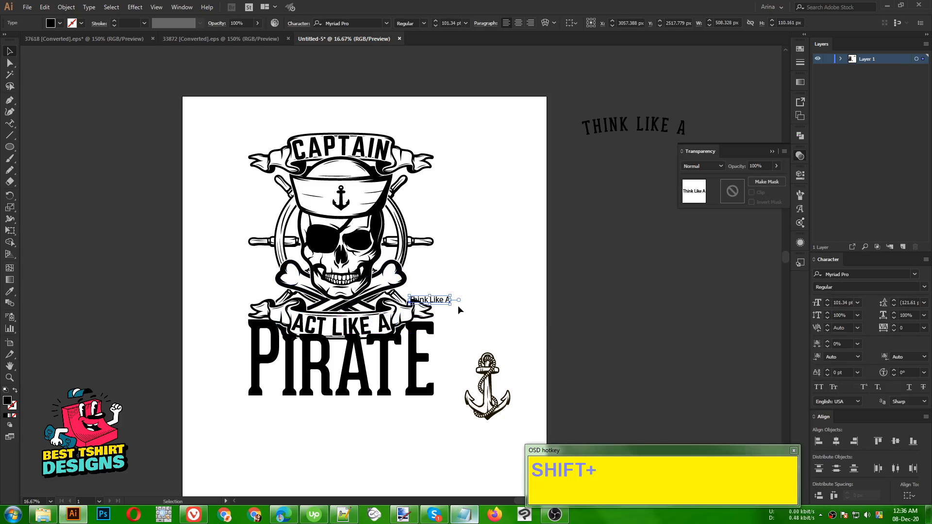
pyautogui.moveTo(452, 304); pyautogui.dragTo(558, 243)
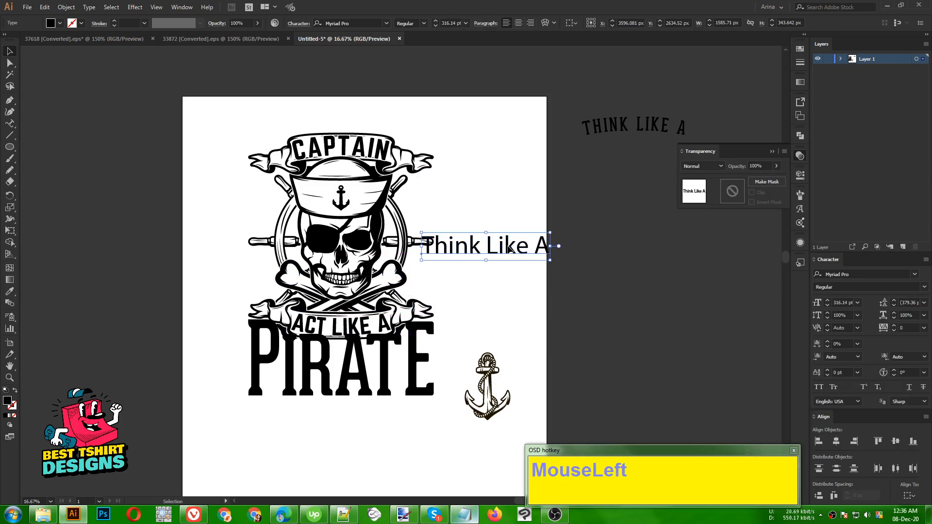
pyautogui.rightClick(510, 250)
pyautogui.moveTo(544, 289)
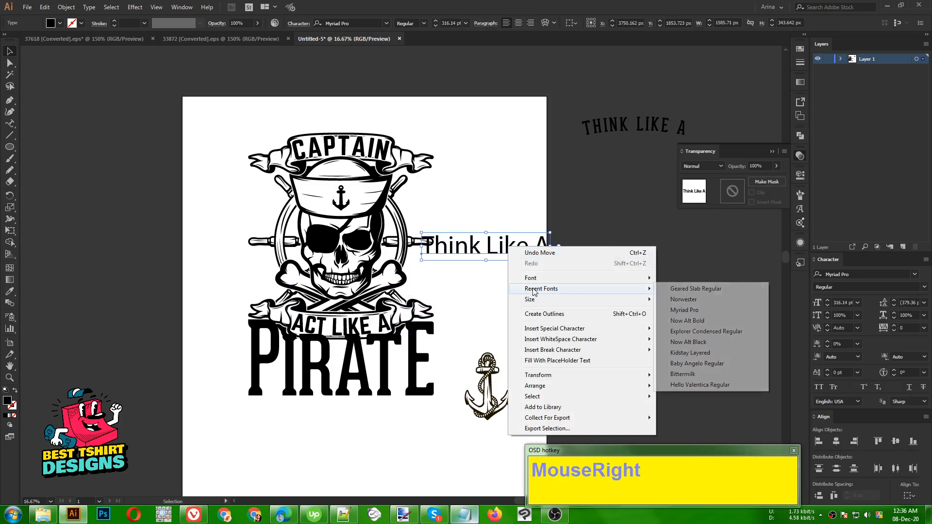
pyautogui.click(707, 287)
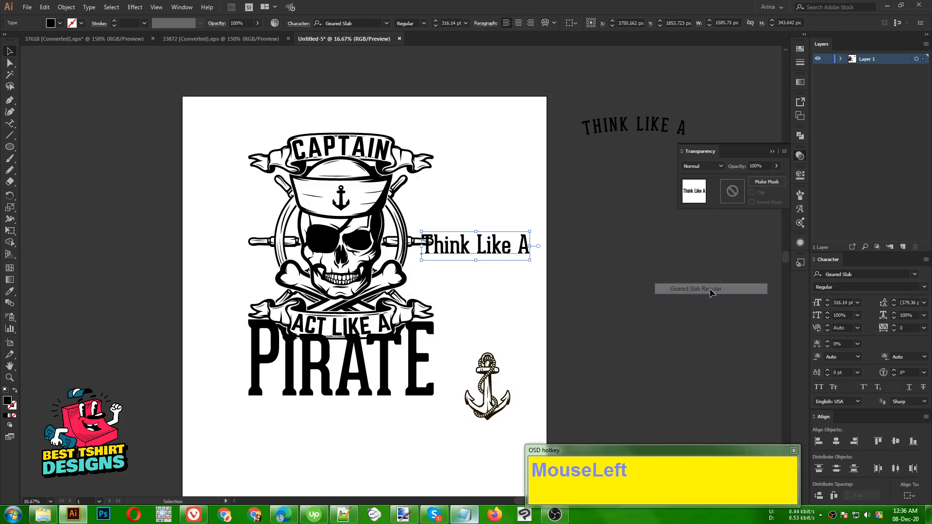
pyautogui.click(819, 388)
# Step: Place THINK LIKE A above the CAPTAIN banner, convert it to outlines and scale it to about 2291 px wide
pyautogui.moveTo(527, 253); pyautogui.dragTo(392, 130)
pyautogui.scroll(1, 326, 110)
pyautogui.rightClick(356, 127)
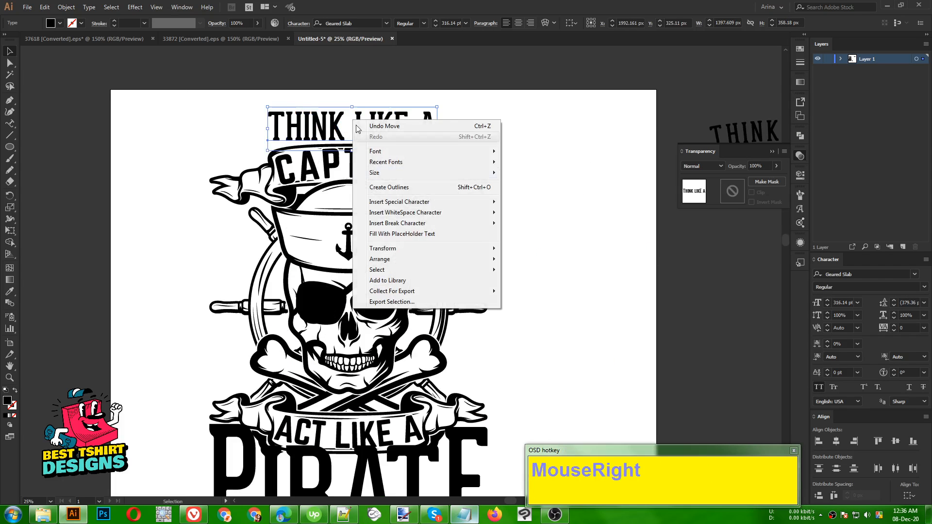
pyautogui.click(386, 187)
pyautogui.moveTo(437, 128); pyautogui.dragTo(488, 138)
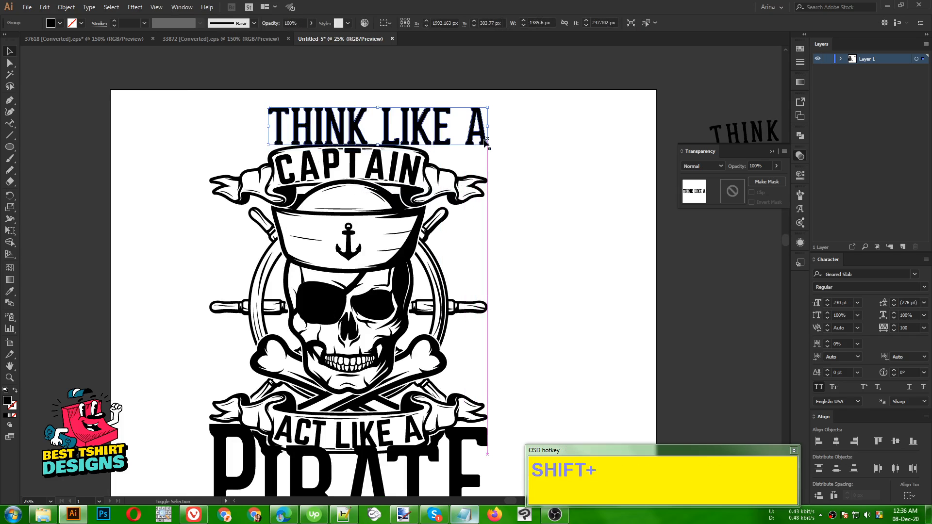
pyautogui.moveTo(268, 129); pyautogui.dragTo(210, 127)
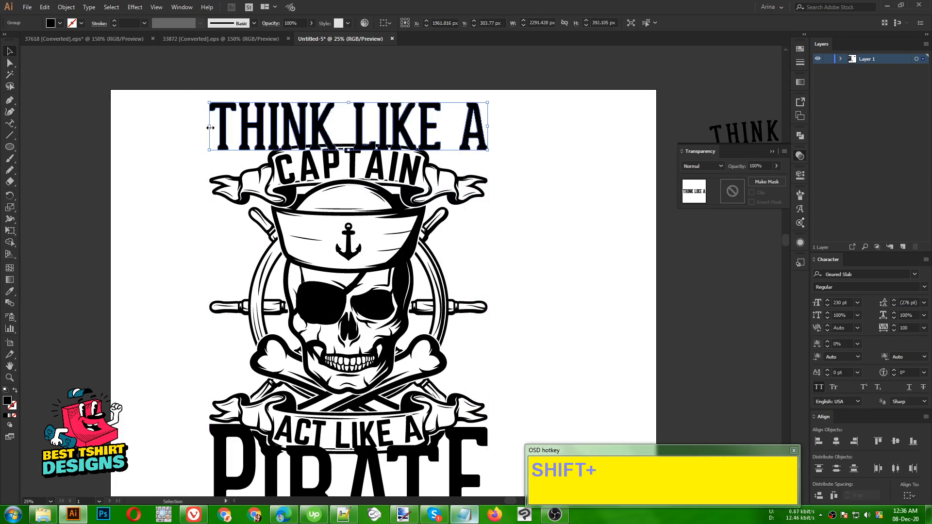
pyautogui.click(135, 8)
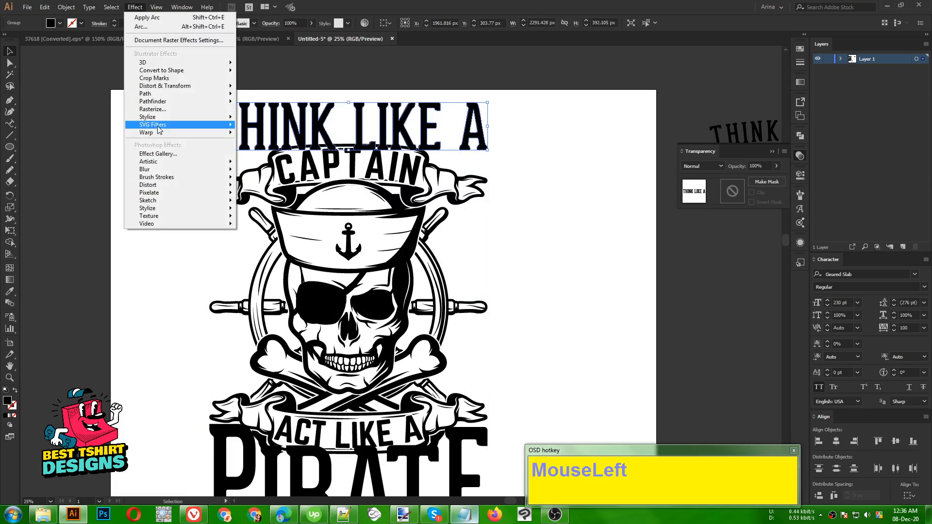
pyautogui.click(385, 86)
pyautogui.click(385, 87)
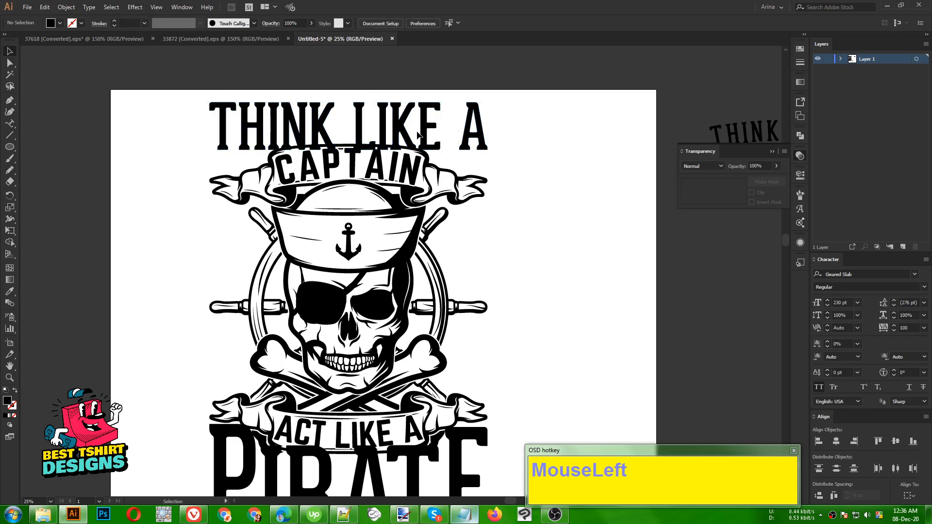
# Step: Scale the THINK LIKE A lettering down from its center to about 1103 px wide and nudge it down toward the CAPTAIN banner
pyautogui.click(468, 131)
pyautogui.moveTo(488, 127); pyautogui.dragTo(442, 131)
pyautogui.press('Down')
pyautogui.press('Down')
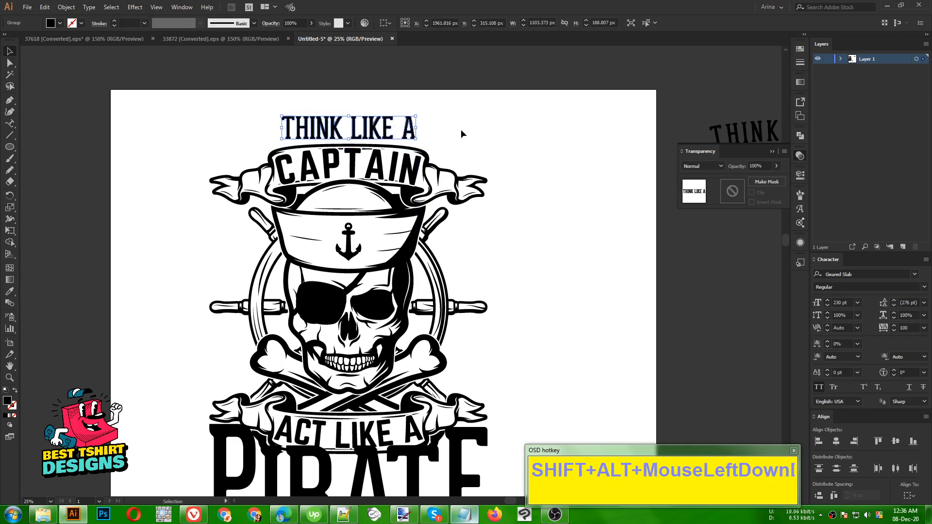
pyautogui.scroll(1, 327, 93)
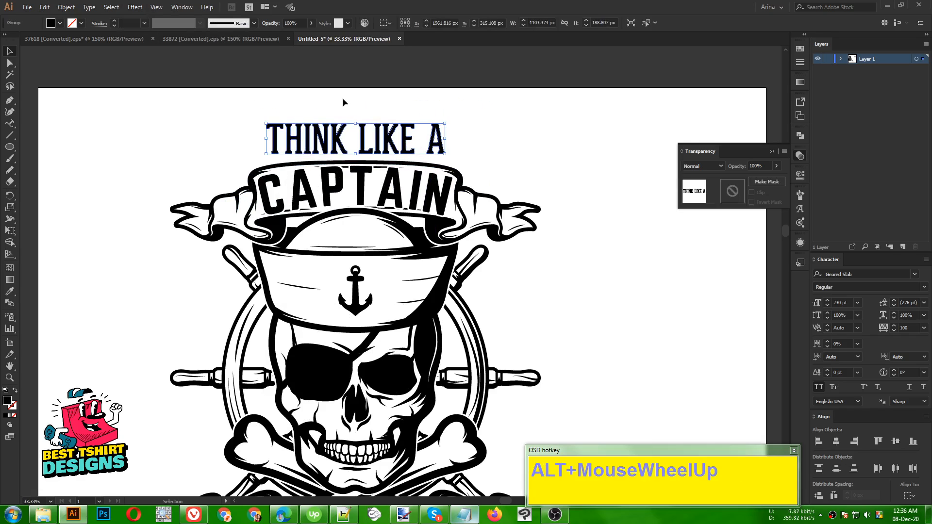
pyautogui.click(481, 116)
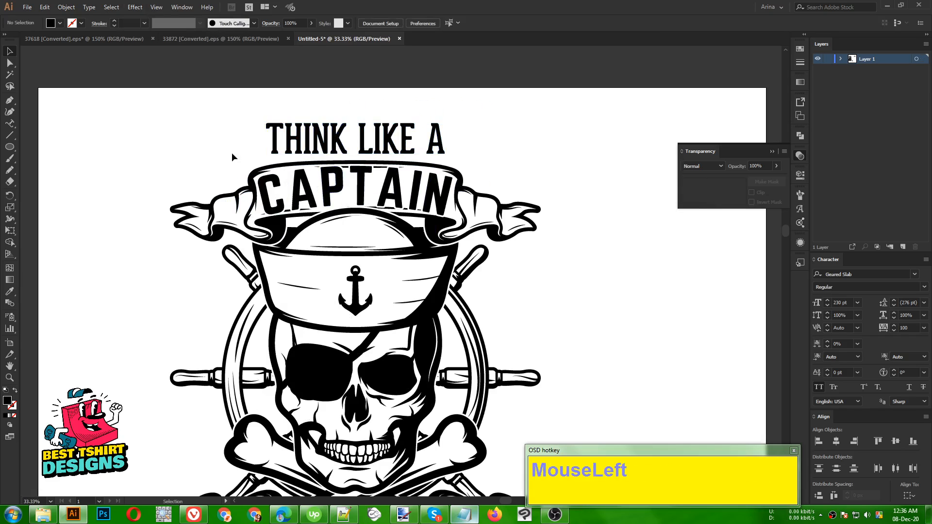
pyautogui.click(11, 102)
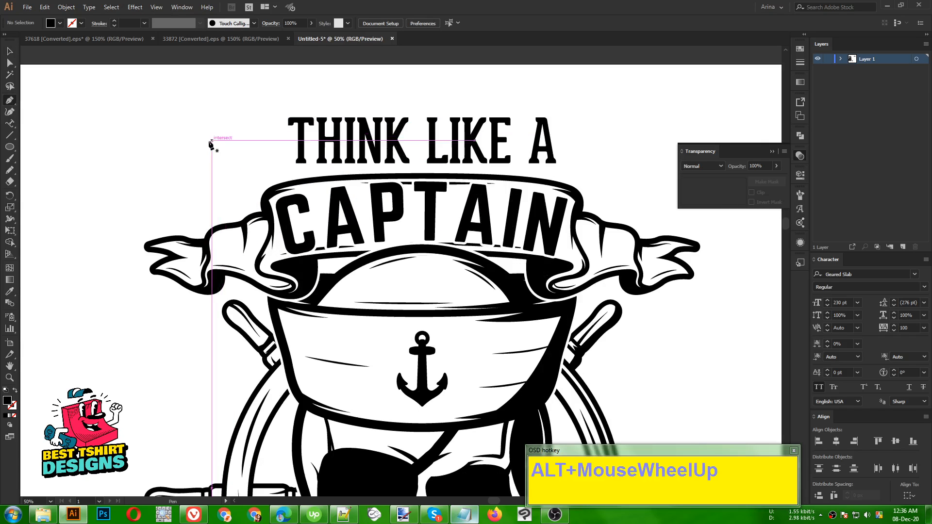
pyautogui.scroll(1, 219, 138)
pyautogui.click(280, 134)
pyautogui.keyDown('shift'); pyautogui.click(160, 135); pyautogui.keyUp('shift')
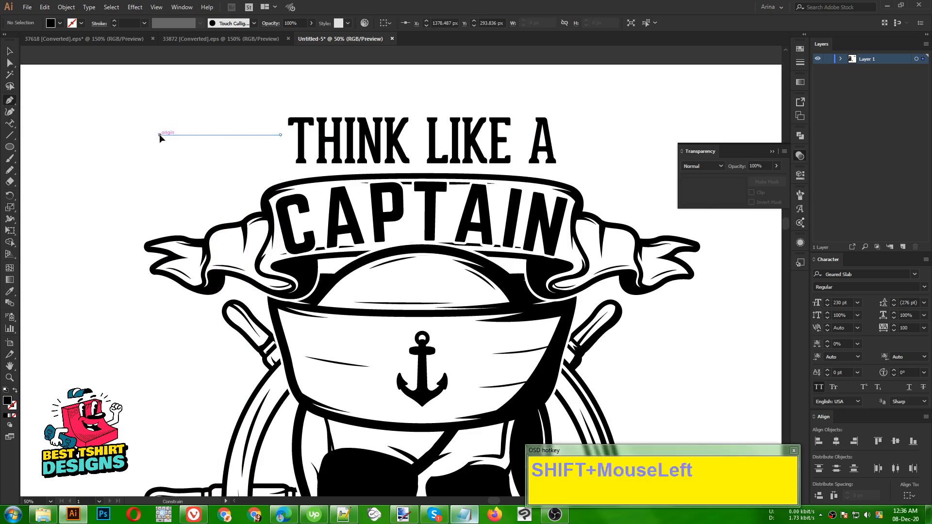
pyautogui.hotkey('shift', 'v')
pyautogui.click(194, 149)
pyautogui.moveTo(190, 113); pyautogui.dragTo(200, 164)
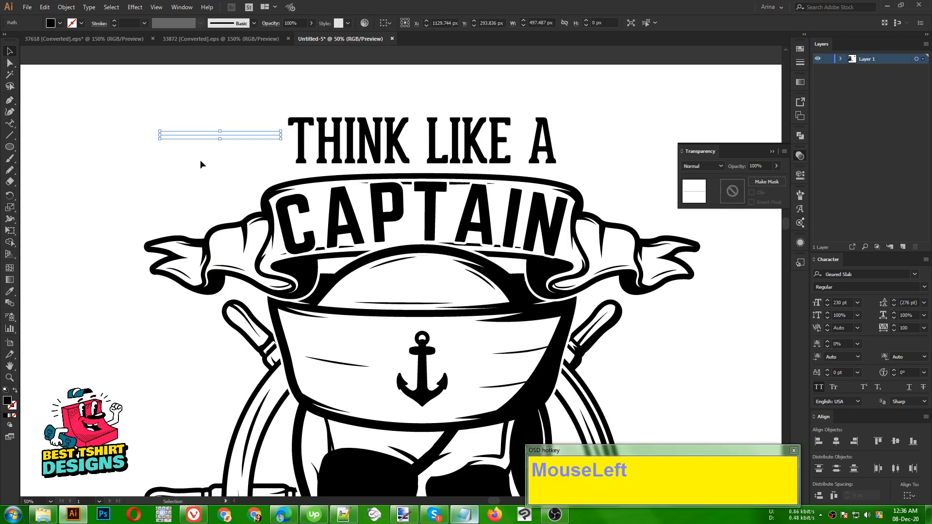
pyautogui.press('Delete')
# Step: Scale THINK LIKE A up slightly from its center to match the width of the CAPTAIN lettering, then deselect it
pyautogui.scroll(-1, 266, 141)
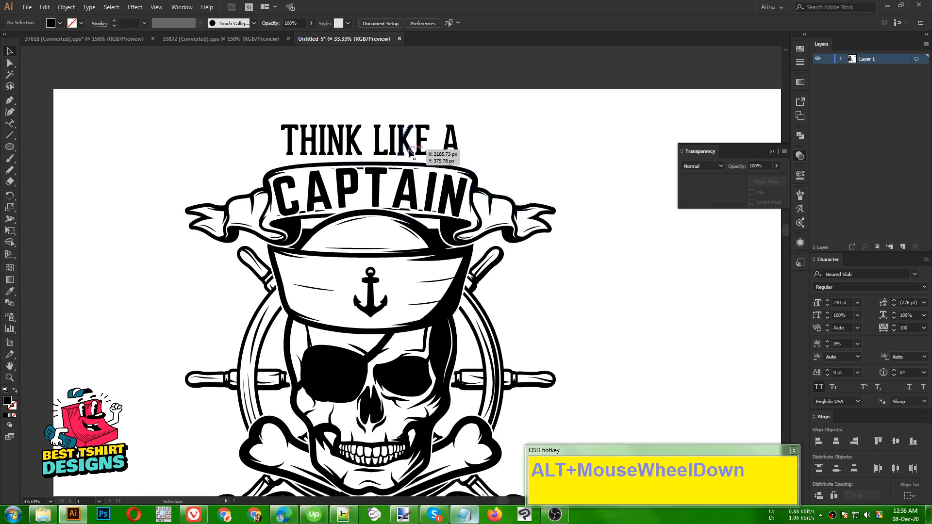
pyautogui.click(413, 151)
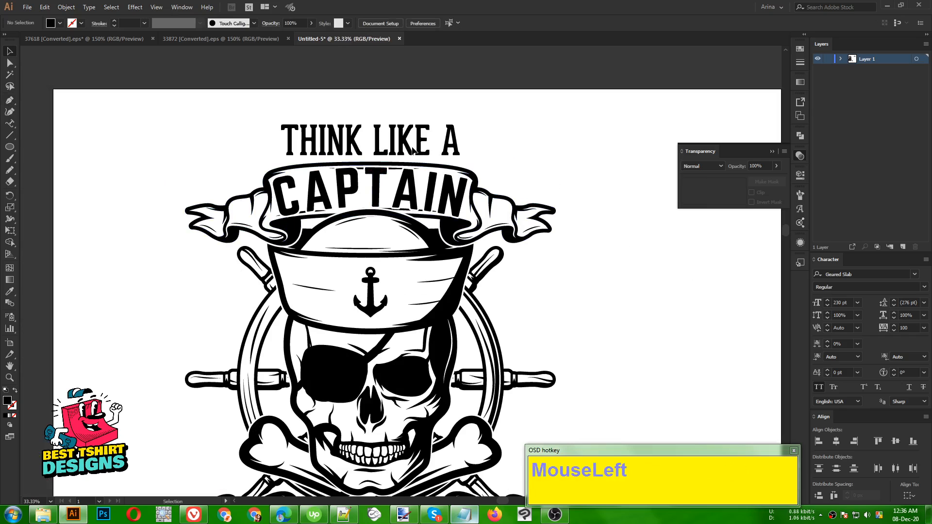
pyautogui.click(456, 146)
pyautogui.keyDown('alt'); pyautogui.keyDown('shift'); pyautogui.moveTo(461, 140); pyautogui.dragTo(468, 141); pyautogui.keyUp('shift'); pyautogui.keyUp('alt')
pyautogui.click(515, 174)
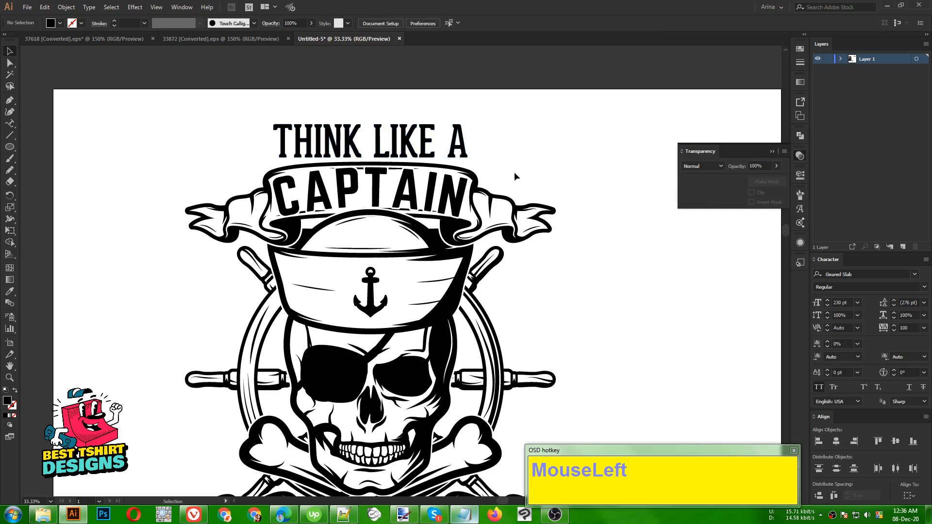
# Step: Copy the curved sword from 33872 [Converted].eps into the T-shirt design and enlarge it to about 458 px wide beside the skull
pyautogui.click(212, 38)
pyautogui.click(332, 311)
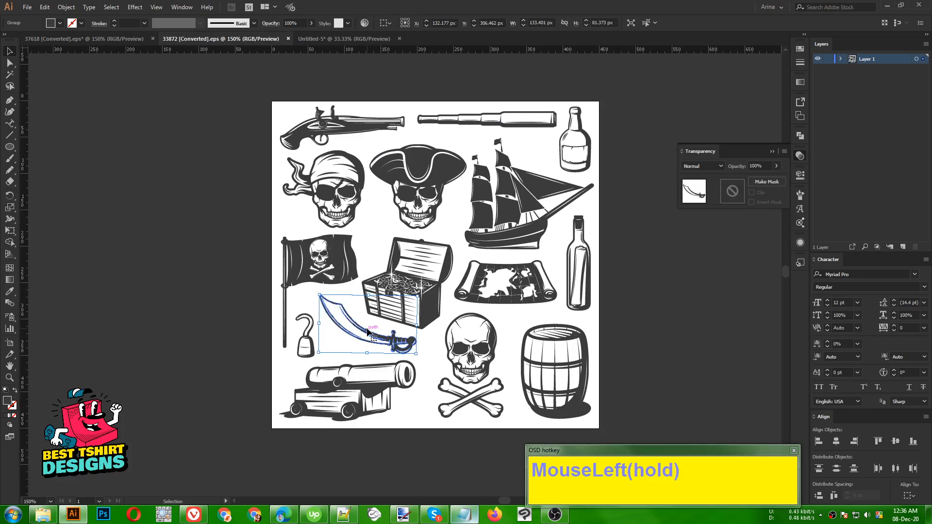
pyautogui.hotkey('ctrl', 'c')
pyautogui.click(340, 37)
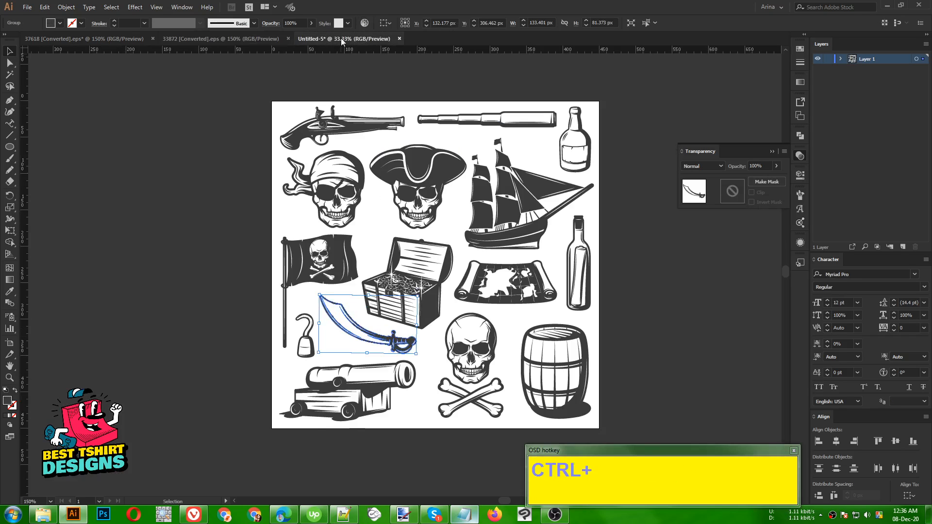
pyautogui.hotkey('ctrl', 'v')
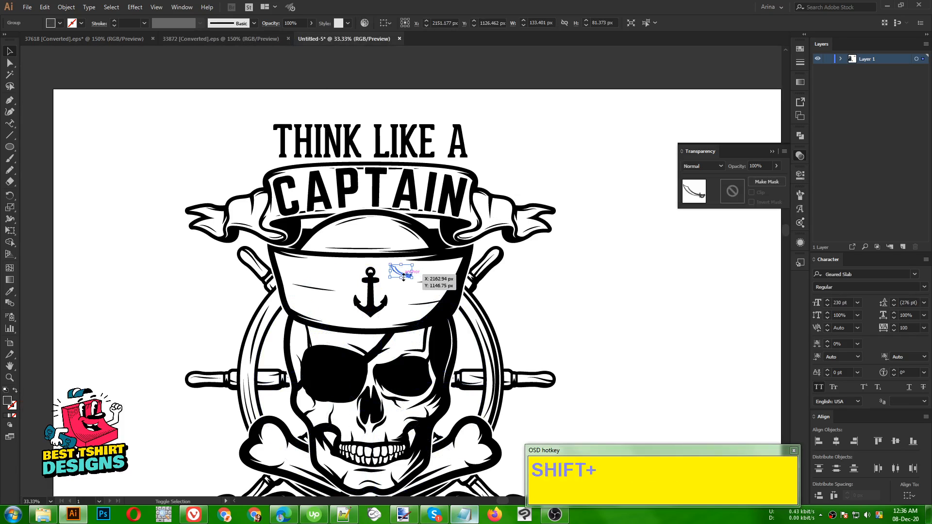
pyautogui.moveTo(401, 278); pyautogui.dragTo(165, 300)
# Step: Fill the pasted sword with black and deselect it
pyautogui.click(53, 22)
pyautogui.click(32, 43)
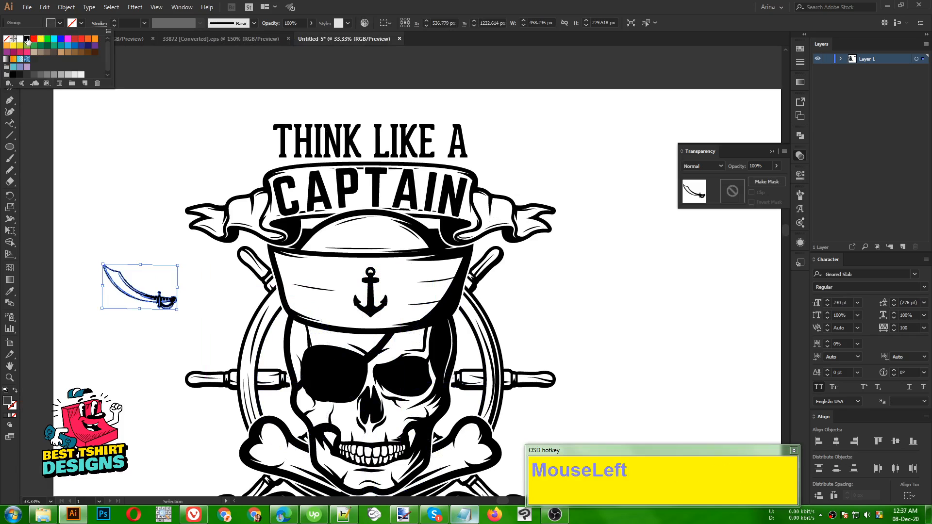
pyautogui.click(148, 225)
# Step: Rotate the sword, place it with its hilt at the end of THINK LIKE A, and put a copy before the word THINK
pyautogui.moveTo(183, 288); pyautogui.dragTo(84, 266)
pyautogui.moveTo(150, 289); pyautogui.dragTo(539, 203)
pyautogui.moveTo(516, 168); pyautogui.dragTo(202, 193)
# Step: Reflect the sword copy beside THINK across the vertical axis
pyautogui.keyDown('alt'); pyautogui.scroll(1, 230, 115); pyautogui.keyUp('alt')
pyautogui.keyDown('alt'); pyautogui.scroll(-1, 181, 181); pyautogui.keyUp('alt')
pyautogui.rightClick(201, 191)
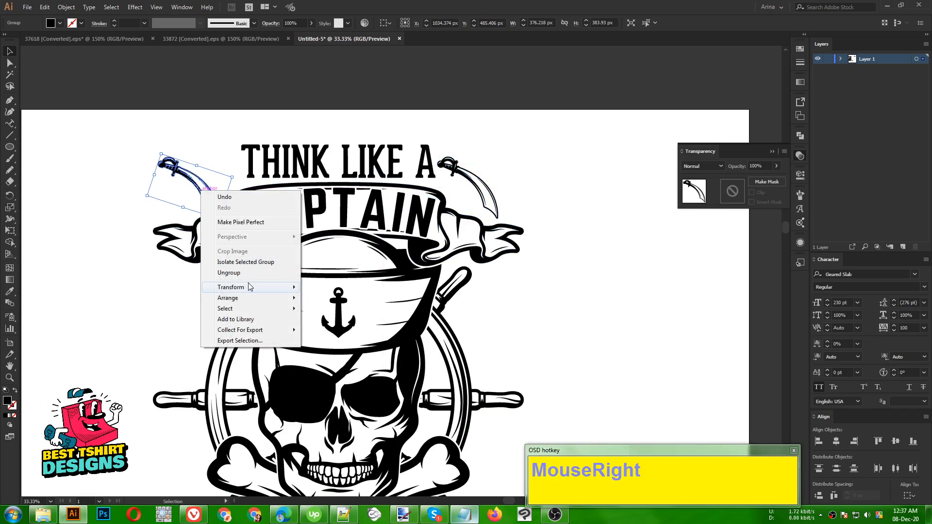
pyautogui.moveTo(249, 287)
pyautogui.click(324, 319)
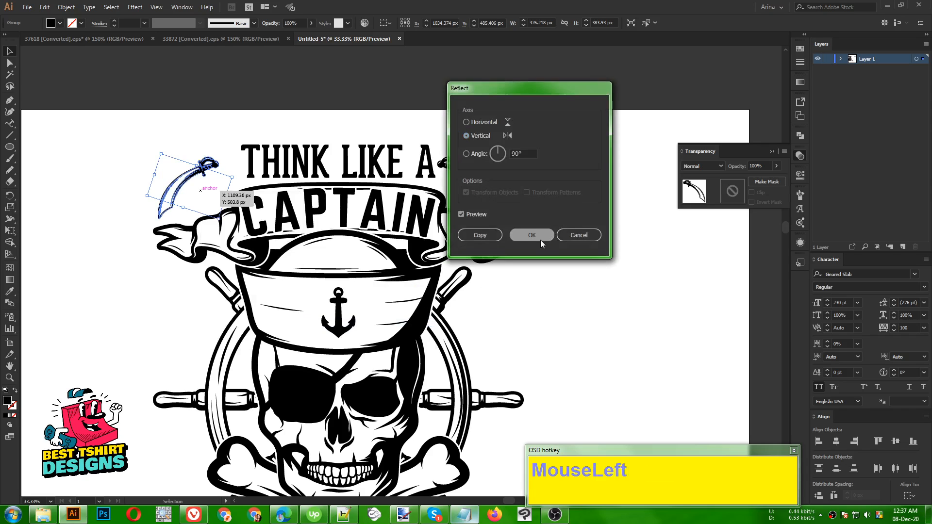
pyautogui.click(540, 240)
# Step: Nudge the mirrored sword right until its hilt sits against the T of THINK
pyautogui.press('Right')
pyautogui.press('Right')
pyautogui.press('Right')
pyautogui.press('Right')
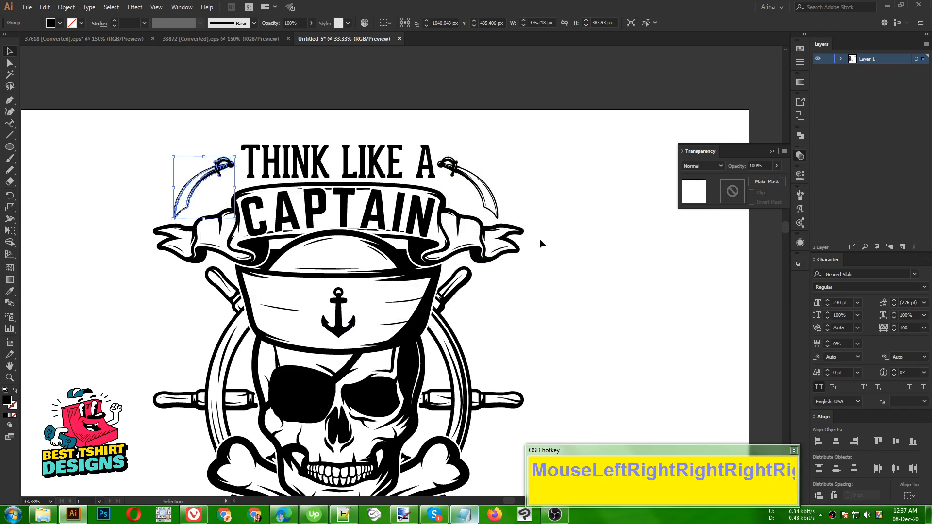
pyautogui.hotkey('shift', 'Right')
pyautogui.hotkey('shift', 'Right')
pyautogui.hotkey('shift', 'Right')
pyautogui.hotkey('shift', 'Right')
pyautogui.hotkey('shift', 'Right')
pyautogui.hotkey('shift', 'Right')
pyautogui.hotkey('shift', 'Right')
pyautogui.hotkey('shift', 'Right')
pyautogui.hotkey('shift', 'Right')
pyautogui.hotkey('shift', 'Right')
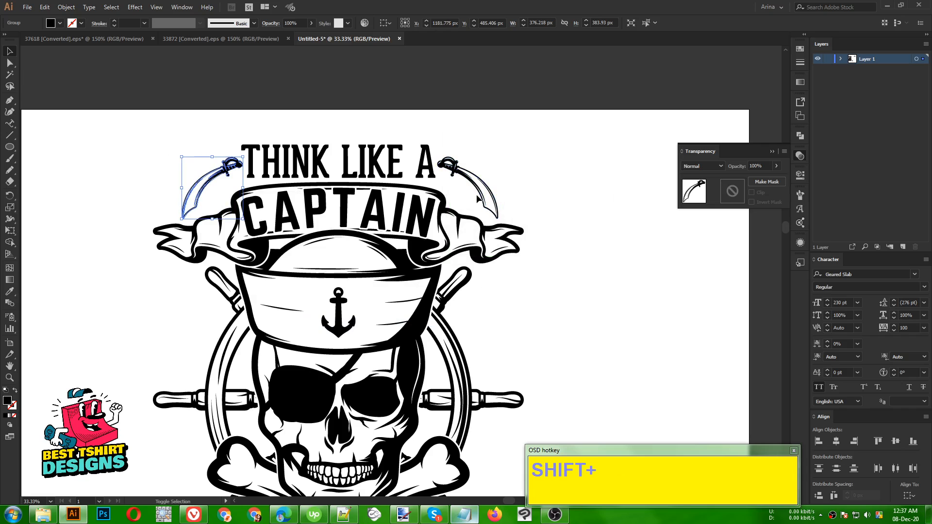
# Step: Align both swords on their vertical centers and nudge the pair down slightly
pyautogui.keyDown('shift'); pyautogui.click(479, 198); pyautogui.keyUp('shift')
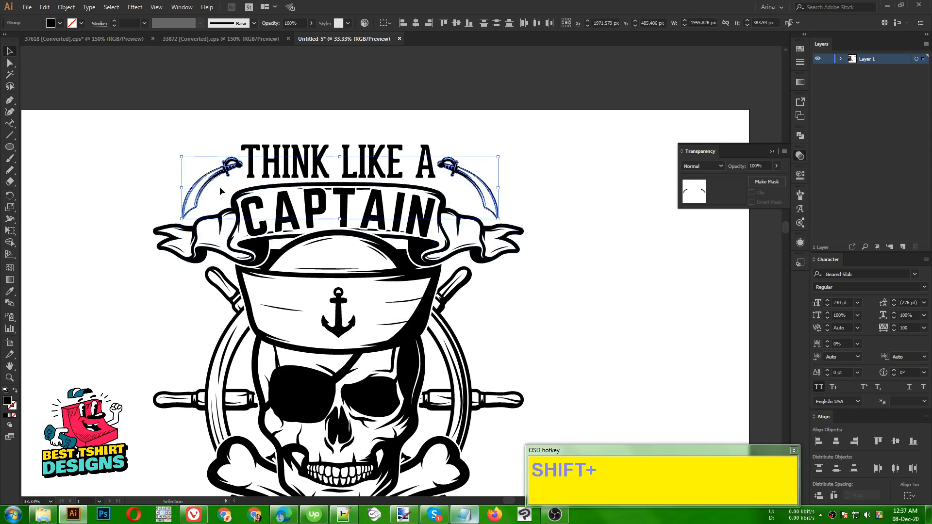
pyautogui.click(456, 23)
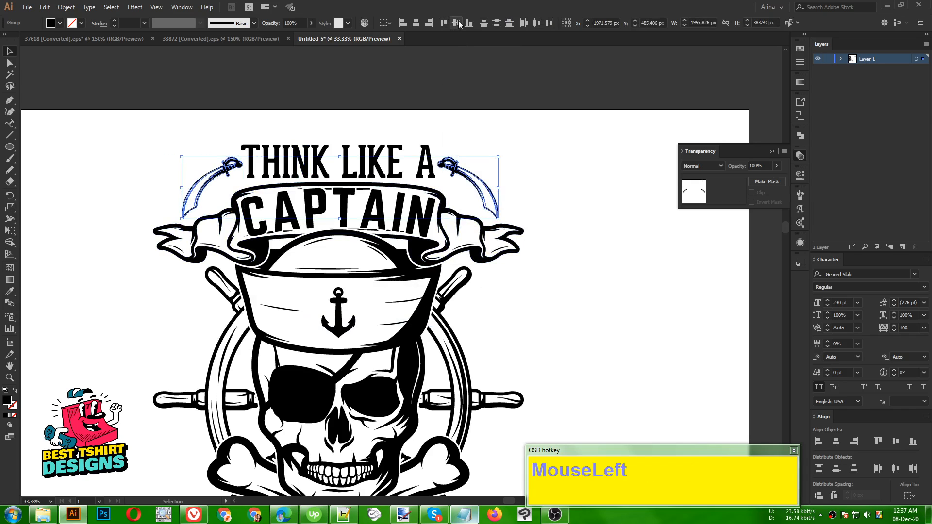
pyautogui.press('Down')
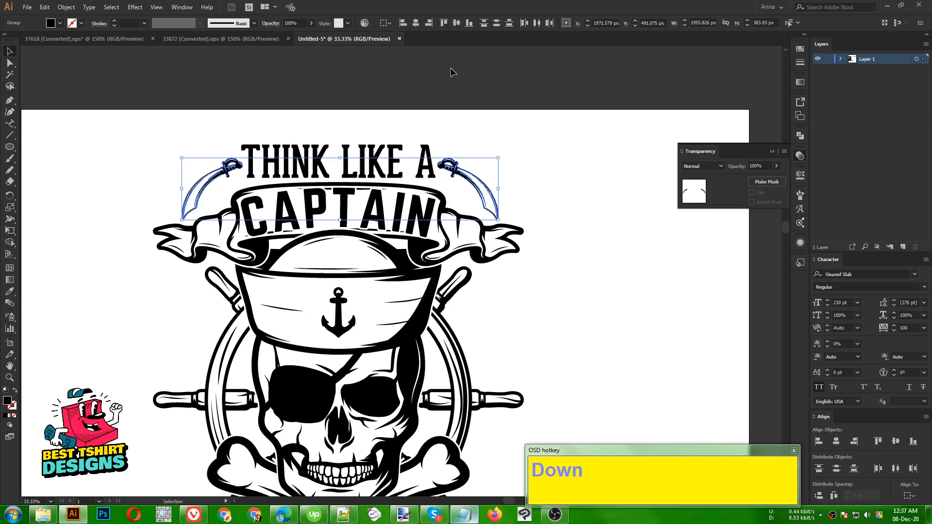
# Step: Nudge the sword after the letter A left, closer to the lettering
pyautogui.click(462, 147)
pyautogui.click(478, 179)
pyautogui.press('Left')
pyautogui.press('Left')
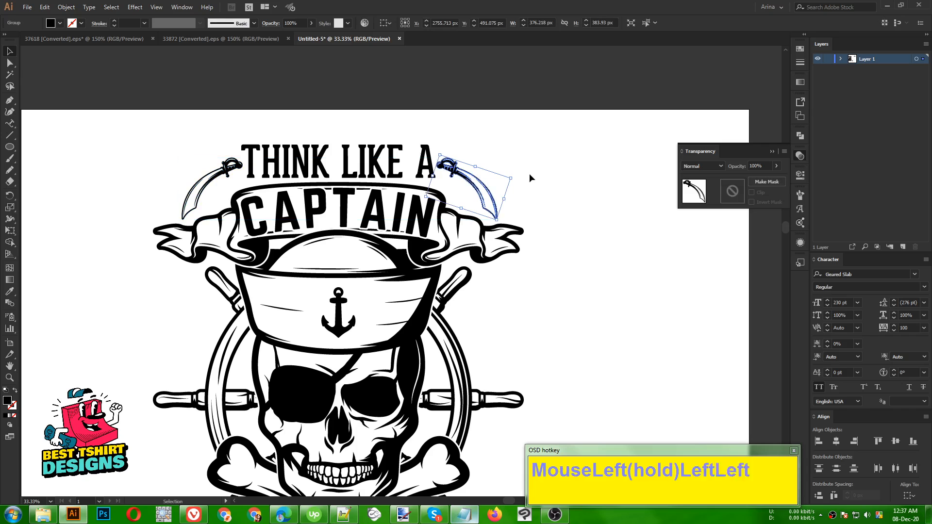
pyautogui.press('Left')
pyautogui.press('Left')
pyautogui.press('Left')
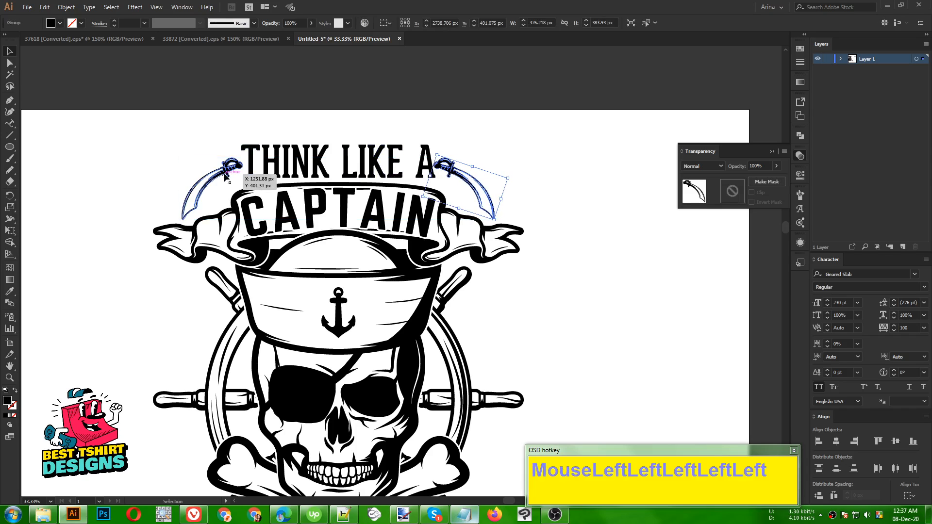
# Step: Nudge the sword before THINK slightly right, closer to the lettering
pyautogui.click(225, 176)
pyautogui.press('Right')
pyautogui.press('Right')
pyautogui.press('Right')
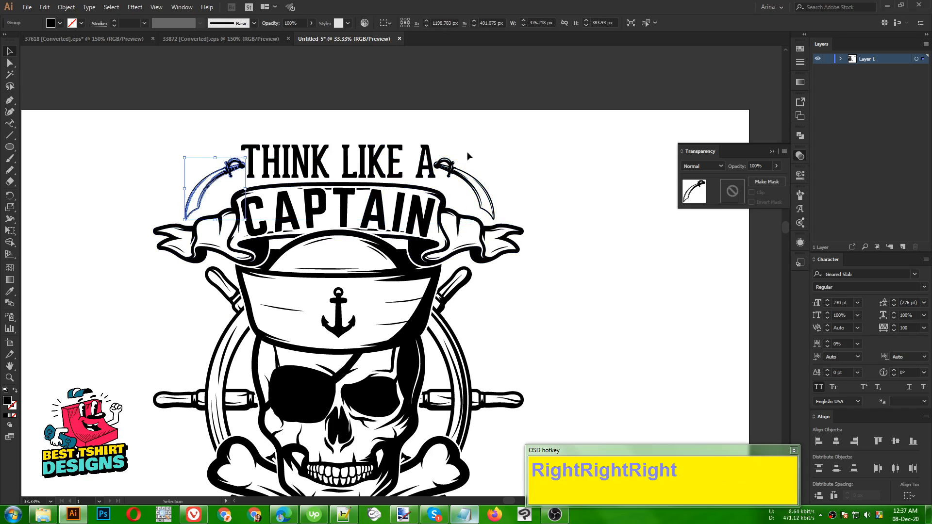
# Step: Scale THINK LIKE A down from its center to about 1105 px wide and apply a horizontal Arc warp with 10% bend
pyautogui.click(430, 162)
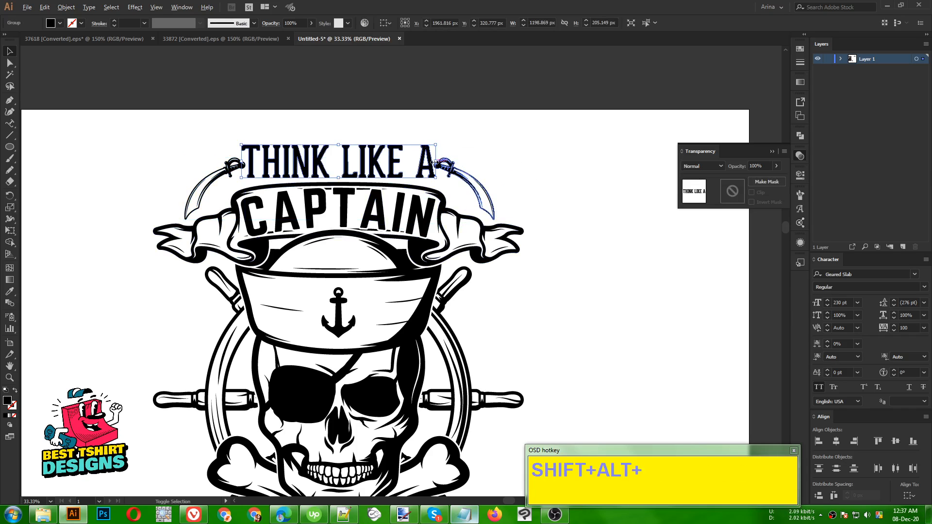
pyautogui.moveTo(435, 162); pyautogui.dragTo(427, 161)
pyautogui.scroll(1, 402, 117)
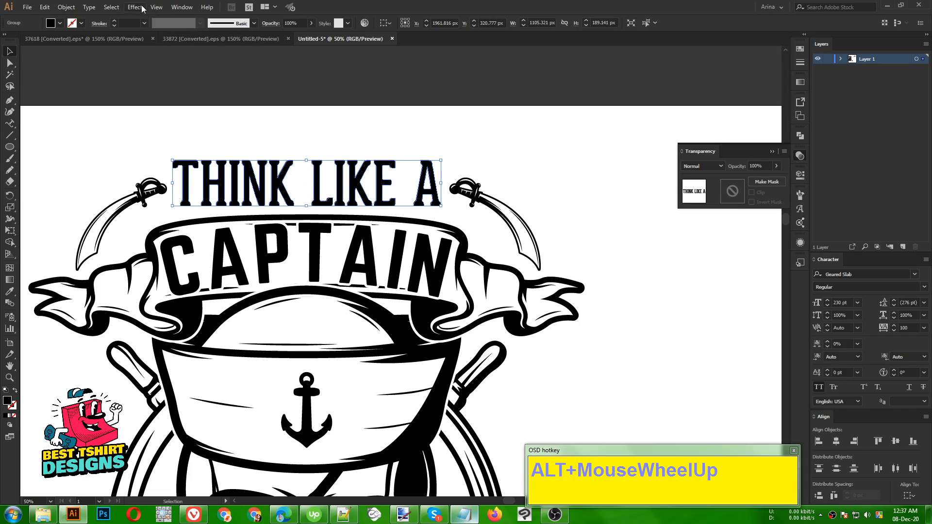
pyautogui.moveTo(142, 8); pyautogui.dragTo(195, 132)
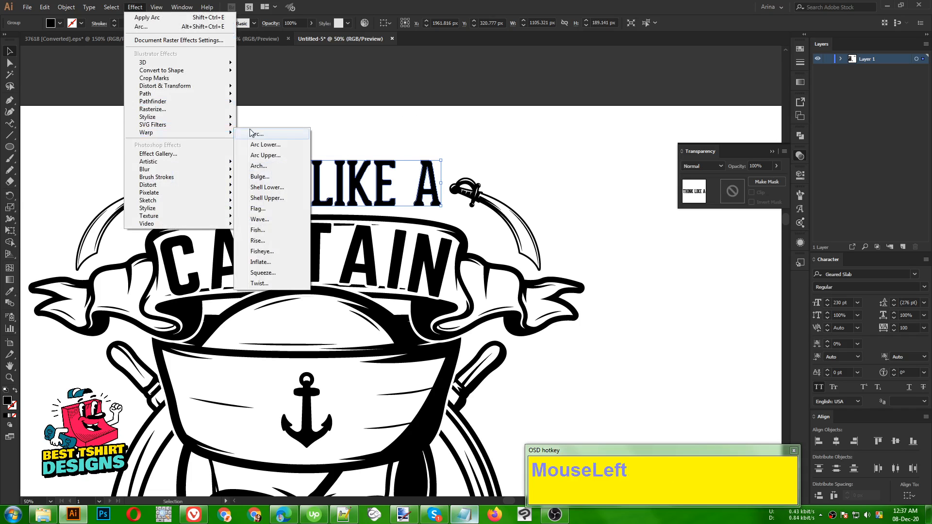
pyautogui.moveTo(251, 133); pyautogui.dragTo(250, 133)
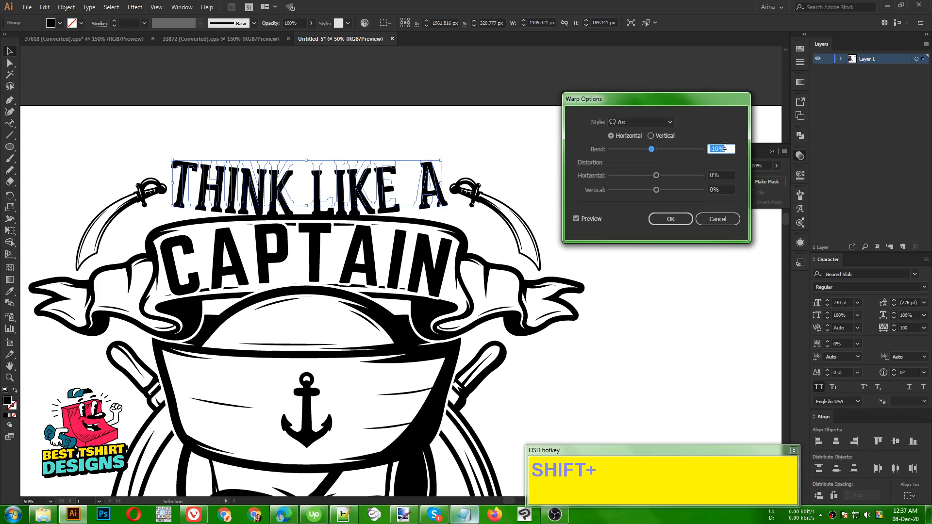
pyautogui.hotkey('shift', 'Up')
pyautogui.hotkey('shift', 'Up')
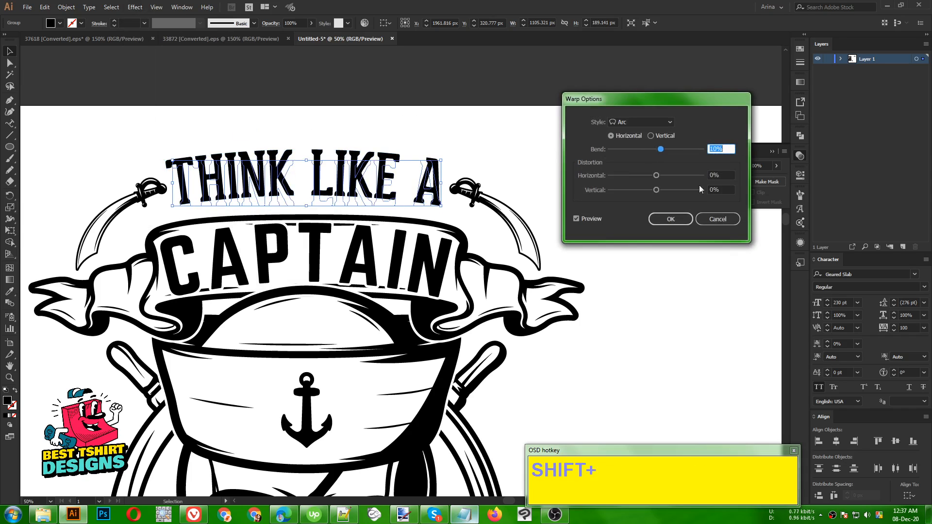
pyautogui.click(672, 217)
# Step: Nudge the arched THINK LIKE A lettering down until it sits just above the CAPTAIN banner
pyautogui.press('Down')
pyautogui.press('Down')
pyautogui.press('Down')
pyautogui.press('Down')
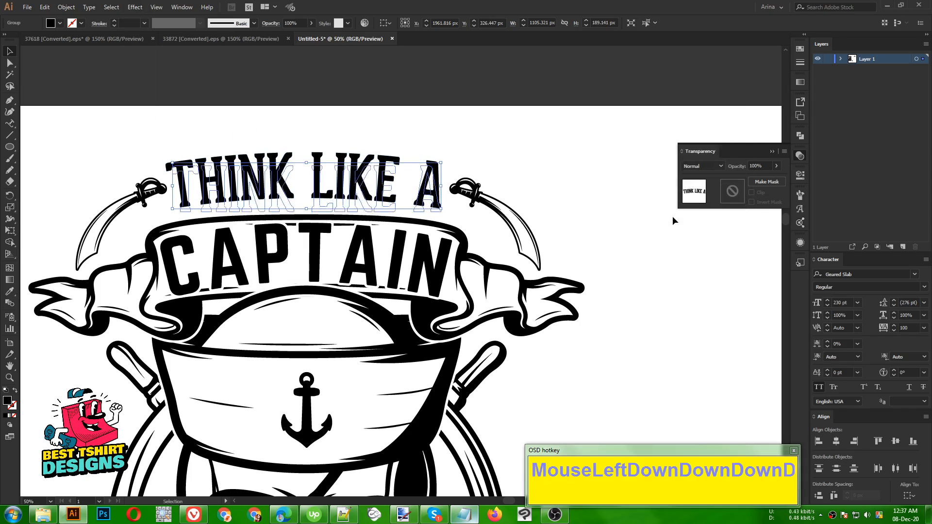
pyautogui.press('Down')
pyautogui.press('Down')
pyautogui.press('Down')
pyautogui.press('Down')
pyautogui.press('Down')
pyautogui.press('Down')
pyautogui.press('Down')
pyautogui.press('Down')
pyautogui.press('Down')
pyautogui.press('Down')
pyautogui.press('Down')
pyautogui.press('Down')
pyautogui.press('Down')
pyautogui.press('Down')
pyautogui.press('Down')
pyautogui.press('Down')
pyautogui.press('Down')
pyautogui.press('Down')
pyautogui.press('Down')
pyautogui.press('Down')
pyautogui.press('Down')
pyautogui.press('Down')
pyautogui.press('Down')
pyautogui.press('Down')
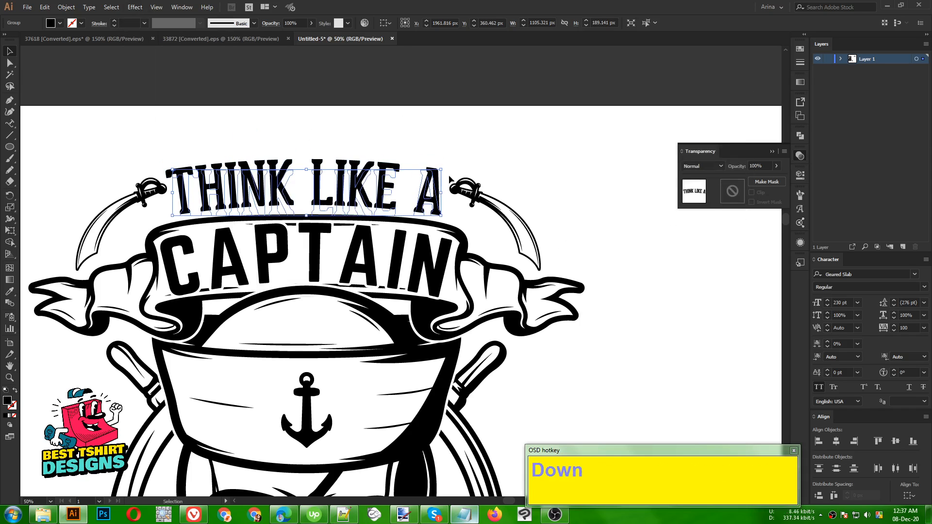
# Step: Expand the appearance of the arched THINK LIKE A lettering and deselect it
pyautogui.keyDown('alt'); pyautogui.scroll(-1, 342, 142); pyautogui.keyUp('alt')
pyautogui.click(66, 7)
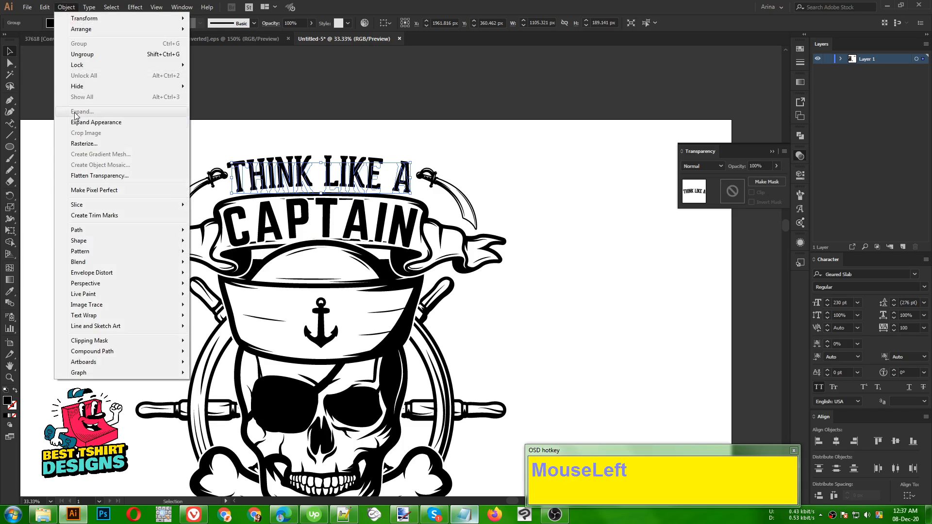
pyautogui.click(97, 119)
pyautogui.keyDown('alt'); pyautogui.scroll(-2, 236, 127); pyautogui.keyUp('alt')
pyautogui.click(430, 152)
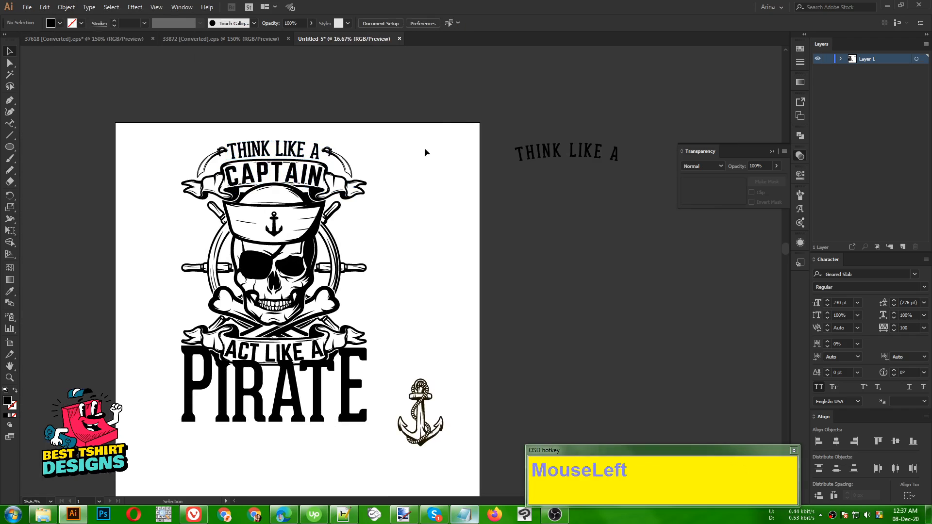
# Step: Offset the paths of the ACT LIKE A banner and the skull artwork by 10 px with Miter joins, and cut the result
pyautogui.keyDown('alt'); pyautogui.scroll(2, 252, 402); pyautogui.keyUp('alt')
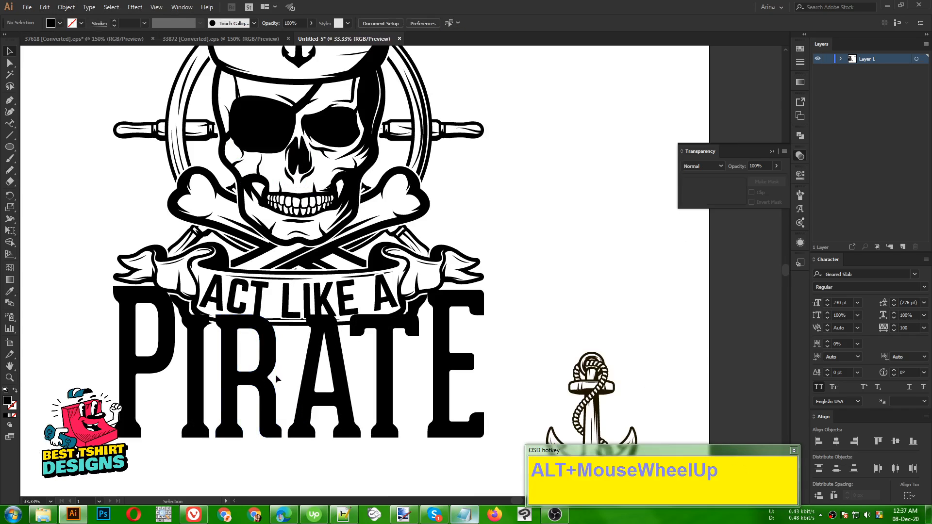
pyautogui.click(291, 329)
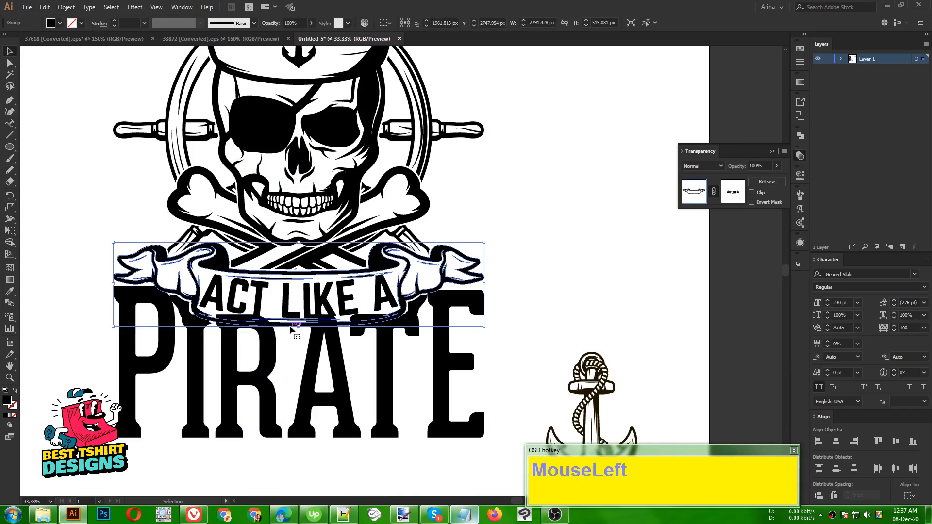
pyautogui.keyDown('shift'); pyautogui.click(333, 262); pyautogui.keyUp('shift')
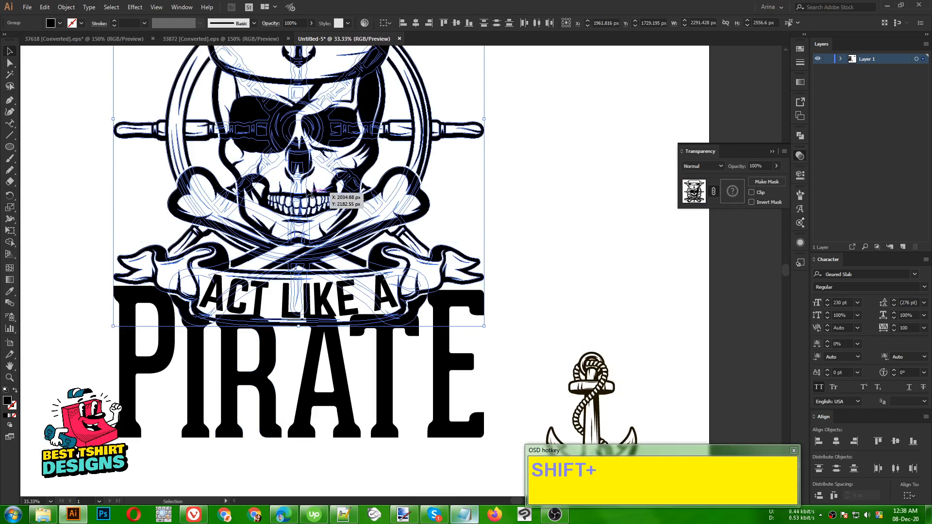
pyautogui.scroll(3, 291, 245)
pyautogui.keyDown('alt'); pyautogui.scroll(-1, 285, 227); pyautogui.keyUp('alt')
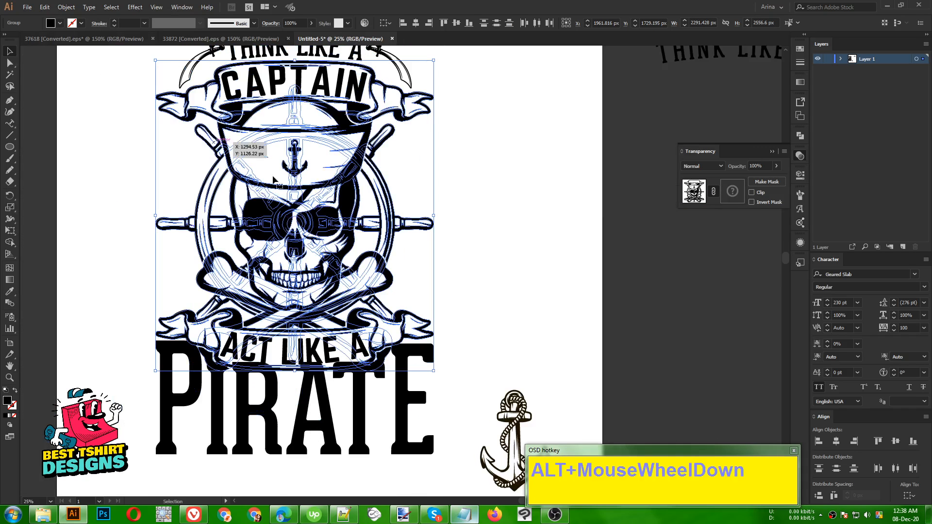
pyautogui.click(66, 7)
pyautogui.moveTo(89, 225)
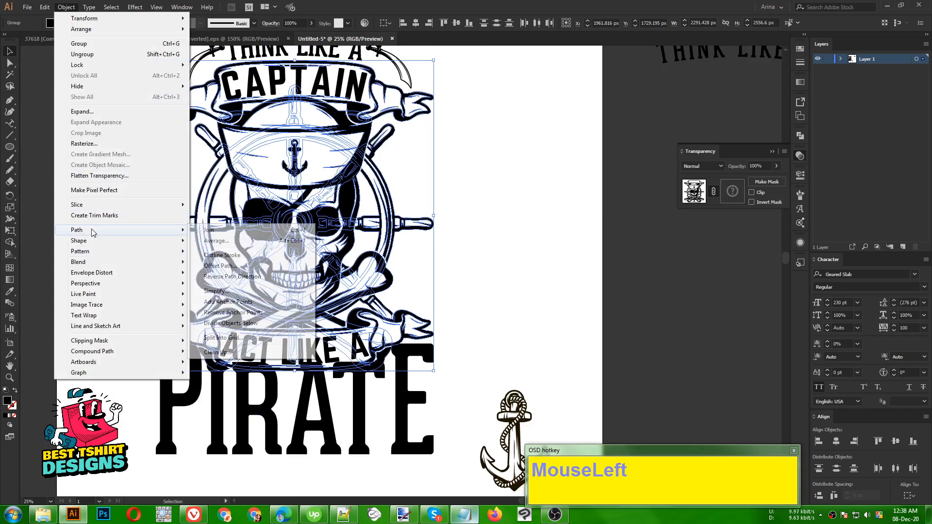
pyautogui.click(234, 265)
pyautogui.click(576, 171)
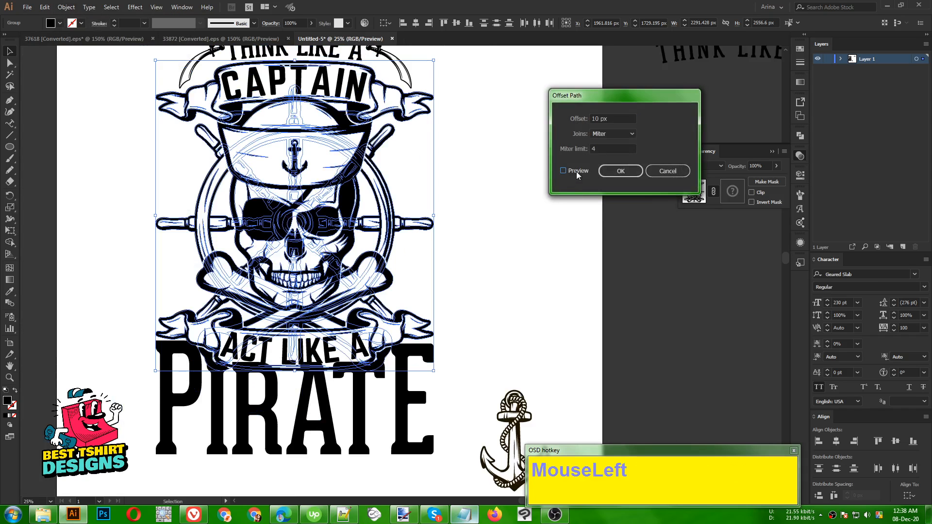
pyautogui.click(621, 170)
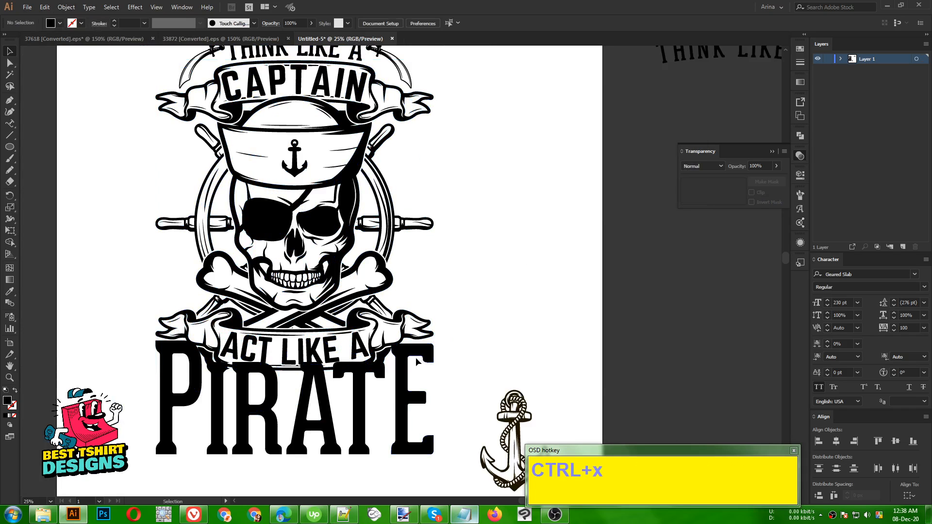
# Step: Add an opacity mask to the PIRATE lettering with Clip turned off
pyautogui.click(354, 389)
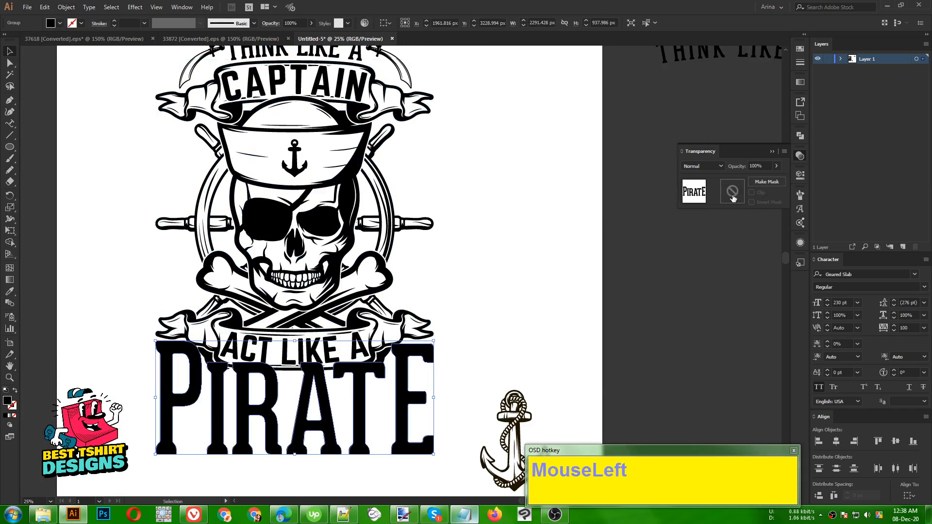
pyautogui.click(732, 195)
pyautogui.click(750, 193)
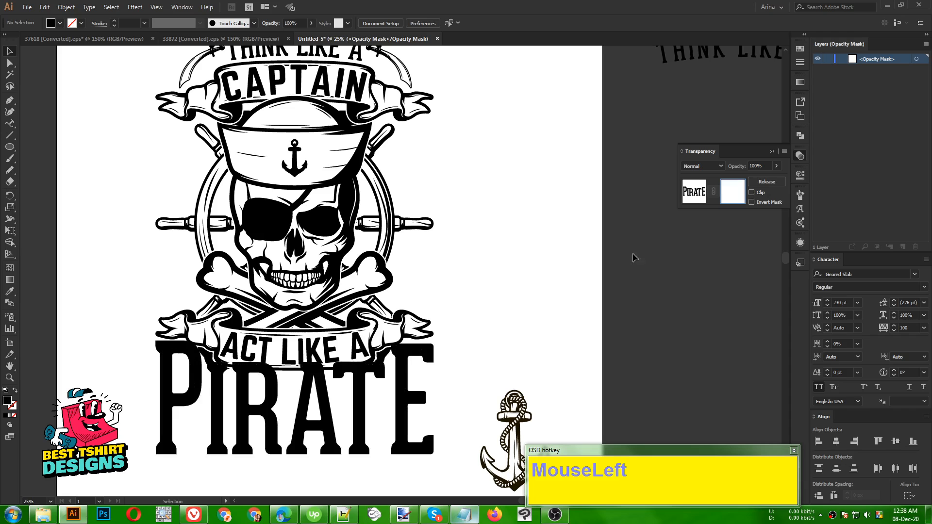
# Step: Paste the cut offset outlines in front inside the PIRATE opacity mask and unite them
pyautogui.hotkey('ctrl', 'f')
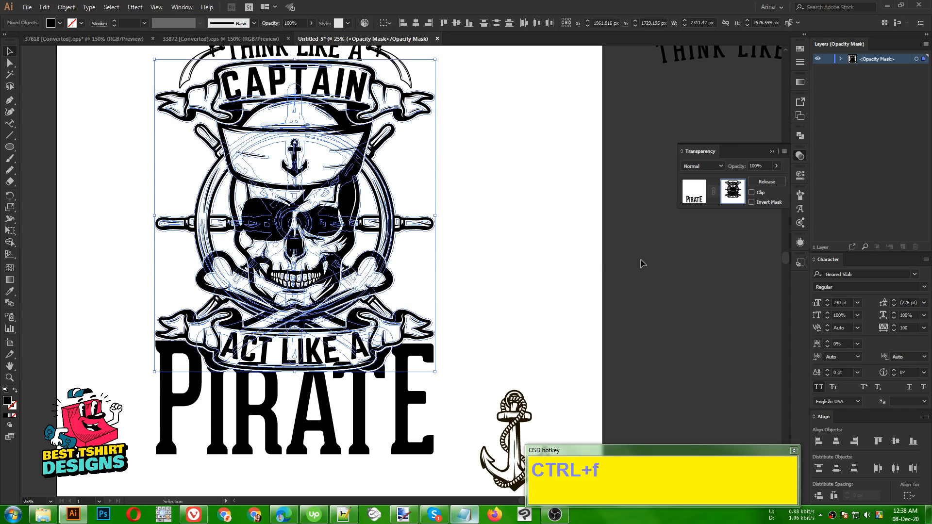
pyautogui.click(800, 136)
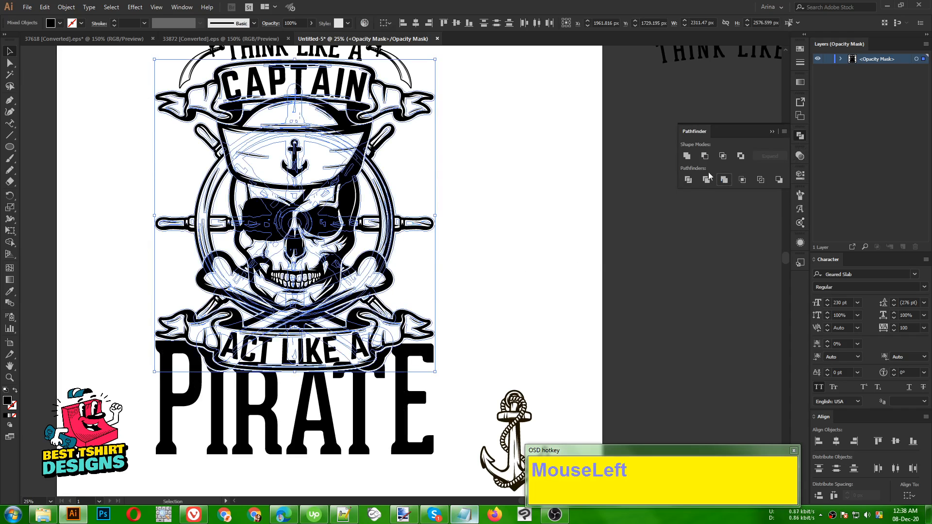
pyautogui.click(687, 158)
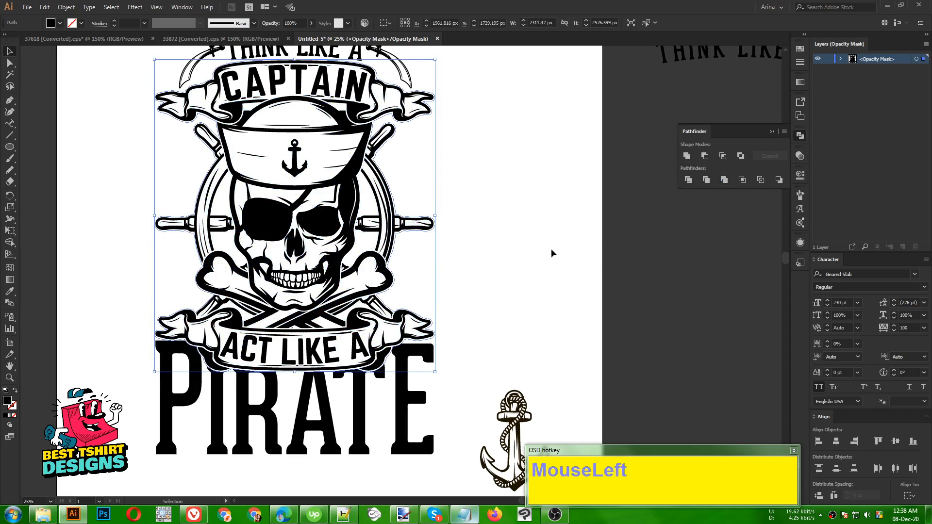
# Step: Exit the PIRATE opacity mask, return to editing the main artwork and deselect the lettering
pyautogui.click(517, 249)
pyautogui.keyDown('alt'); pyautogui.scroll(-1, 245, 339); pyautogui.keyUp('alt')
pyautogui.keyDown('alt'); pyautogui.scroll(-1, 245, 339); pyautogui.keyUp('alt')
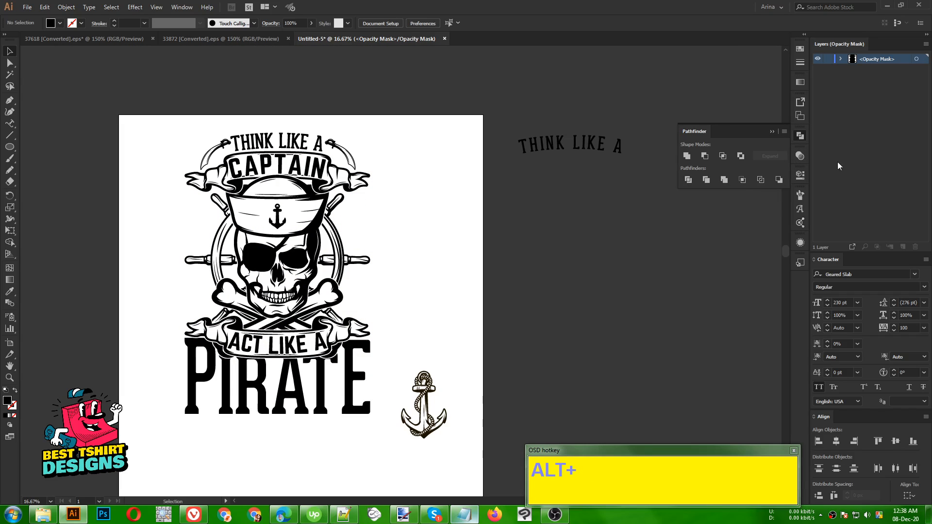
pyautogui.click(800, 156)
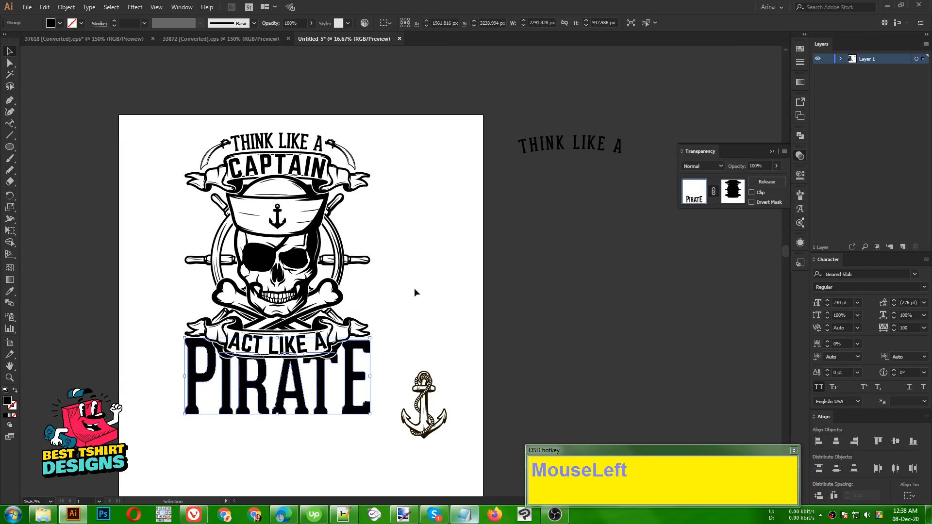
pyautogui.click(395, 288)
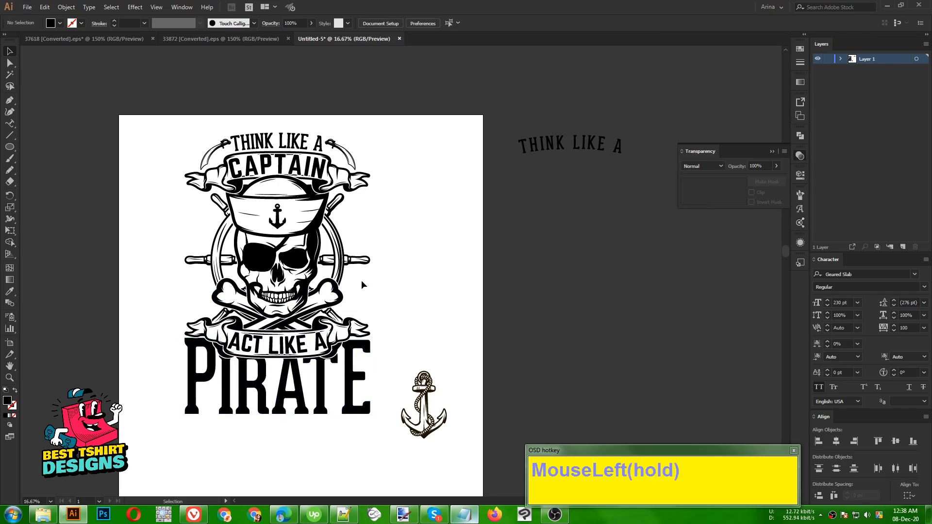
# Step: Duplicate the small sword after THINK LIKE A, enlarge it and rotate it beside the ship wheel's right side, about 324 by 1314 px
pyautogui.scroll(1, 247, 258)
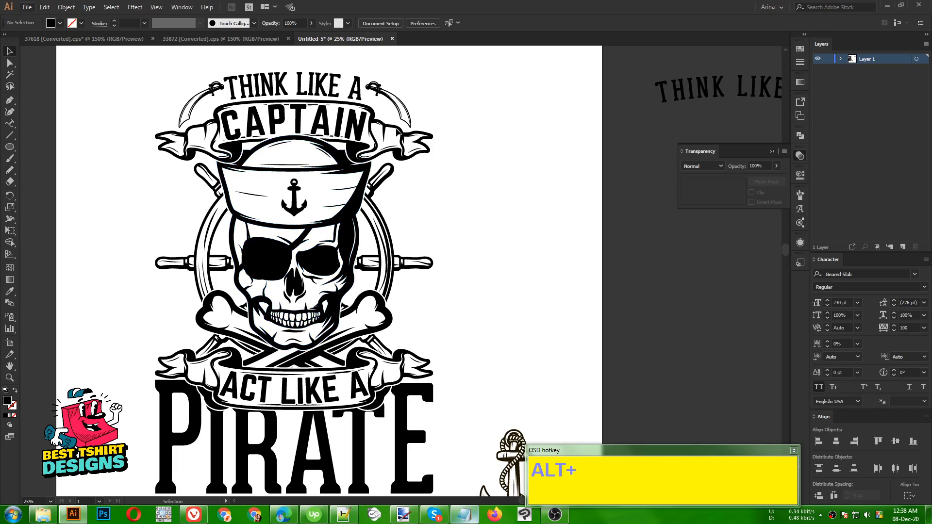
pyautogui.moveTo(406, 113); pyautogui.dragTo(512, 343)
pyautogui.moveTo(510, 296); pyautogui.dragTo(437, 281)
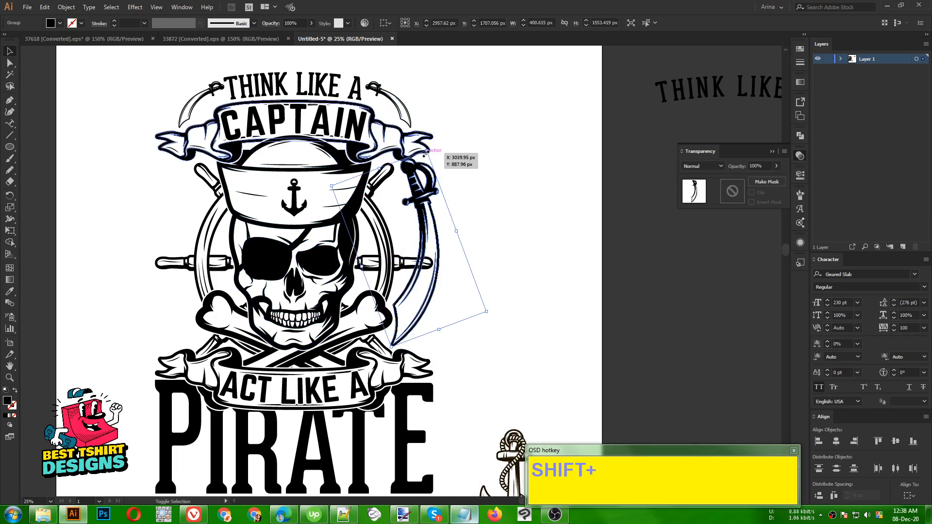
pyautogui.moveTo(428, 152); pyautogui.dragTo(421, 181)
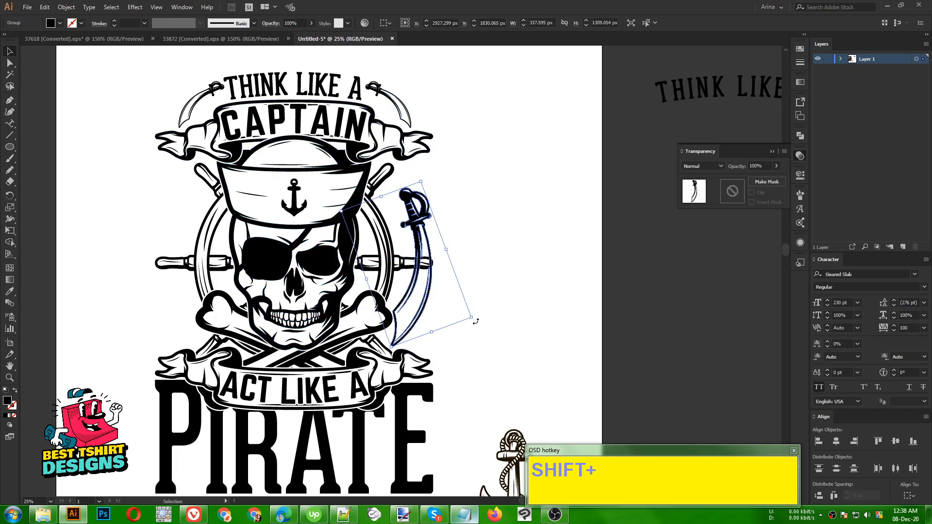
pyautogui.moveTo(475, 321); pyautogui.dragTo(481, 316)
# Step: Nudge the large sword up and slightly right so it sits between the two banners' right ends, and deselect it
pyautogui.press('Up')
pyautogui.press('Up')
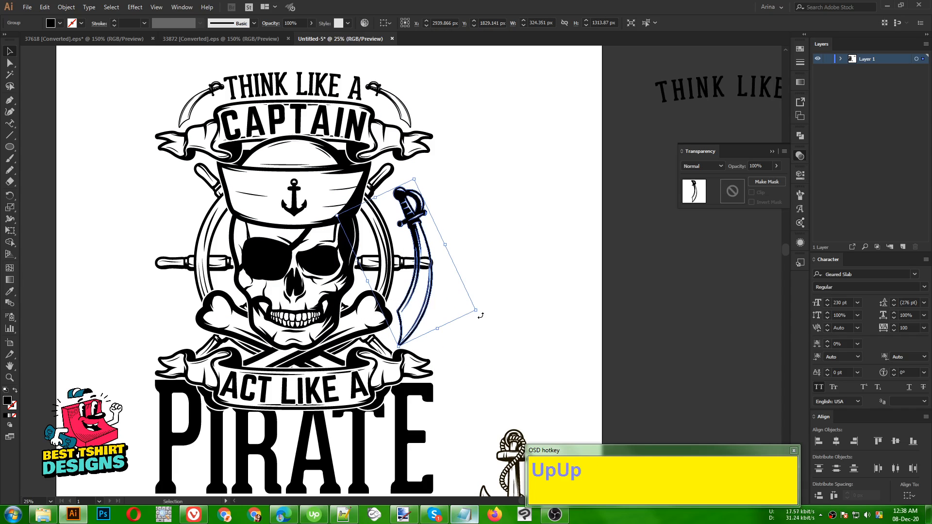
pyautogui.press('Up')
pyautogui.press('Up')
pyautogui.press('Up')
pyautogui.press('Up')
pyautogui.press('Up')
pyautogui.press('Up')
pyautogui.press('Right')
pyautogui.press('Right')
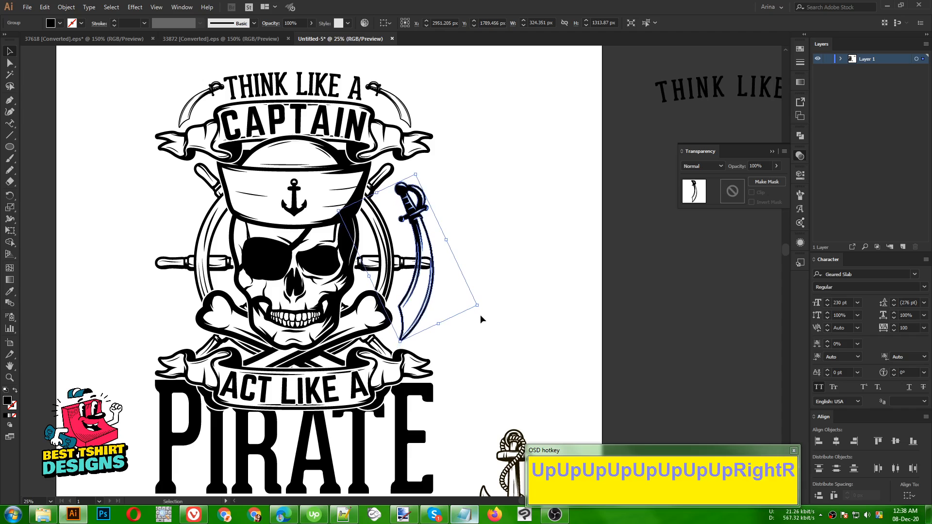
pyautogui.press('Right')
pyautogui.press('Right')
pyautogui.click(480, 349)
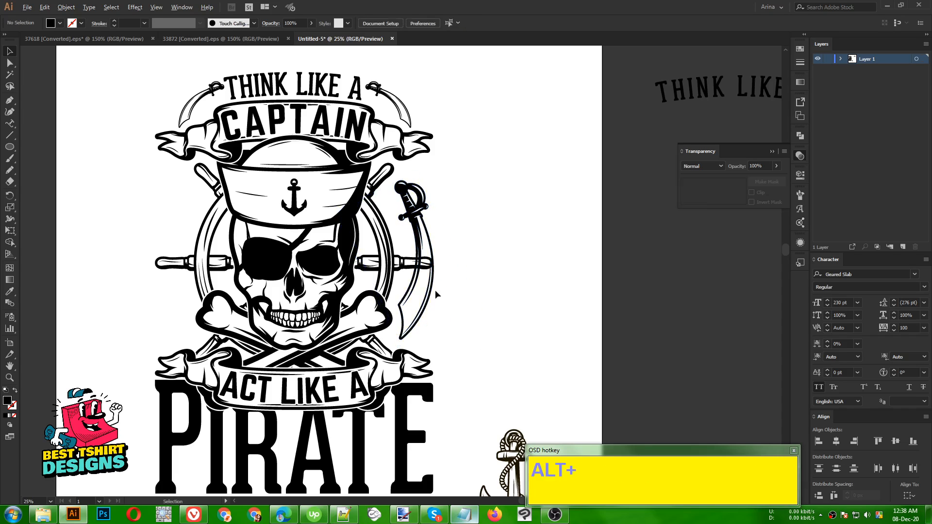
# Step: Duplicate the large sword to the left of the ship wheel and reflect the copy to mirror the original
pyautogui.moveTo(432, 285); pyautogui.dragTo(183, 290)
pyautogui.rightClick(182, 290)
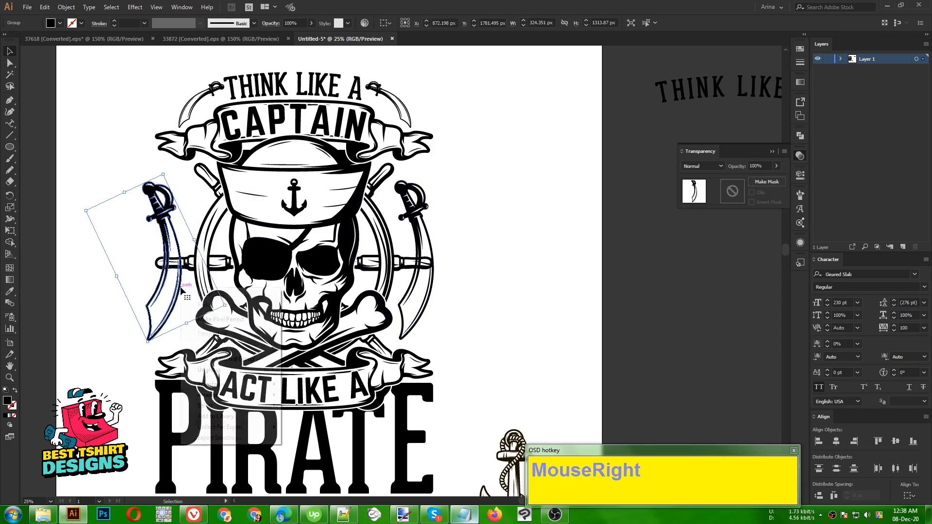
pyautogui.moveTo(226, 384)
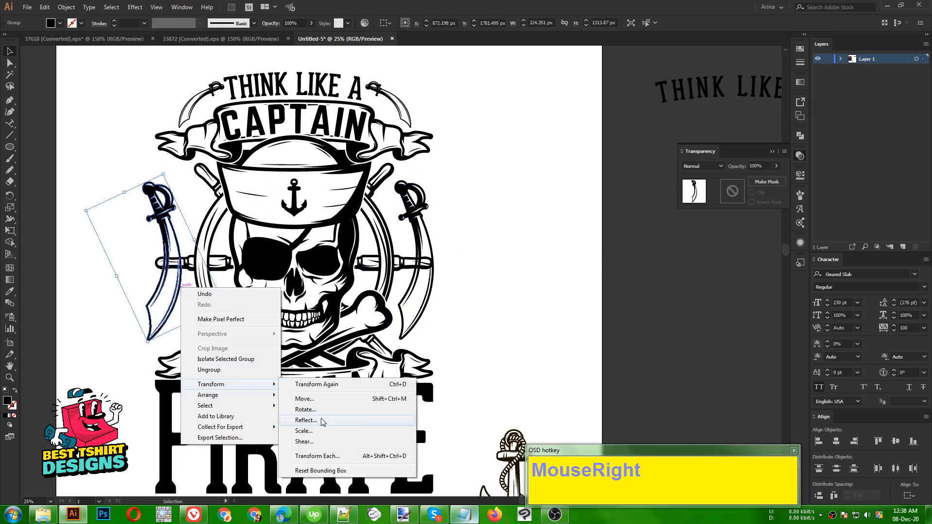
pyautogui.click(306, 420)
pyautogui.click(531, 234)
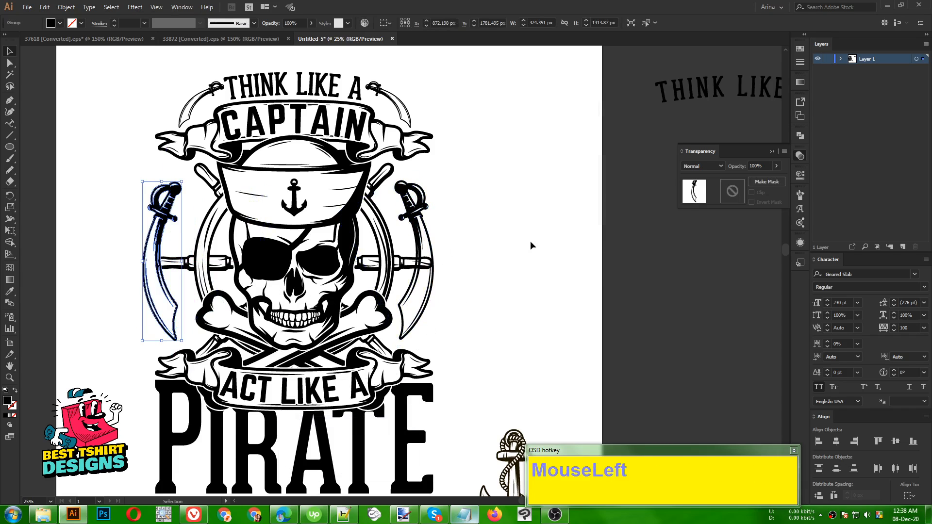
# Step: Nudge the mirrored sword right over the wheel's left handle, and align both large swords by their vertical centers
pyautogui.press('Right')
pyautogui.press('Right')
pyautogui.press('Right')
pyautogui.press('Right')
pyautogui.press('Right')
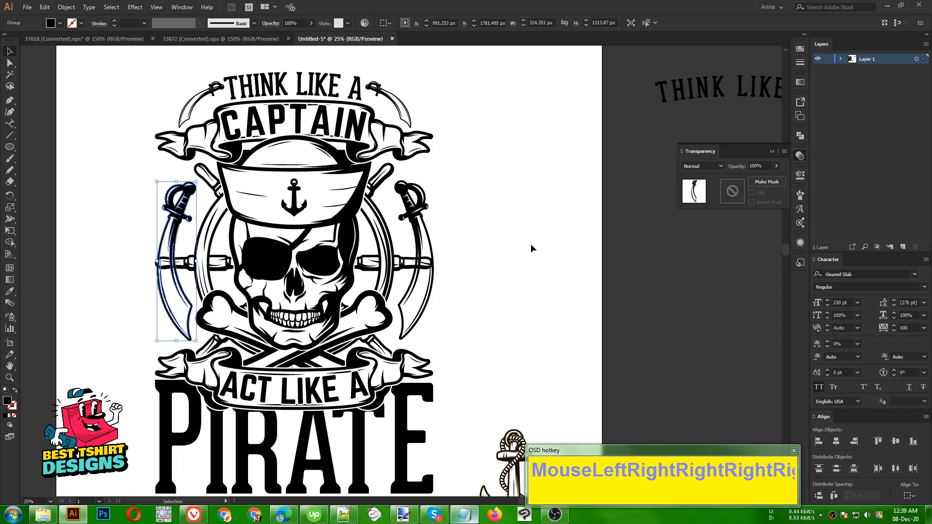
pyautogui.keyDown('shift'); pyautogui.click(431, 238); pyautogui.keyUp('shift')
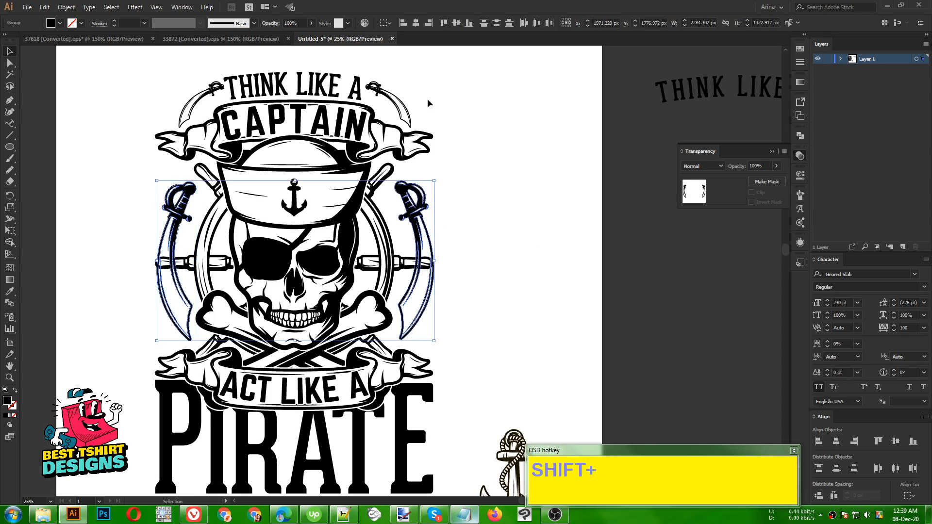
pyautogui.click(456, 22)
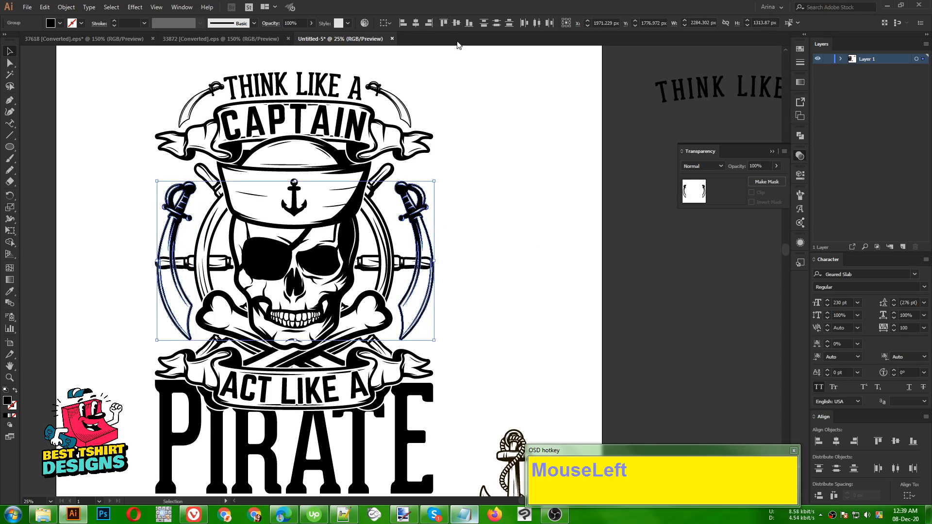
pyautogui.click(465, 191)
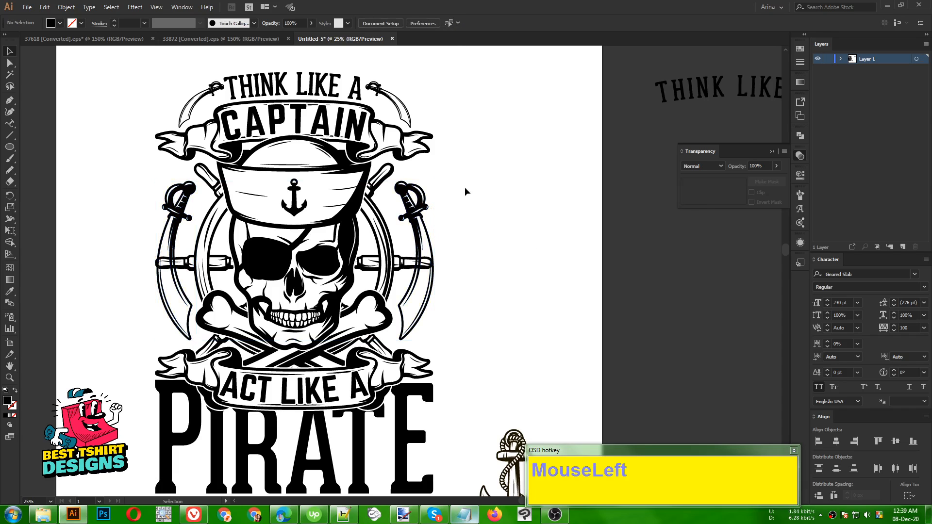
# Step: Nudge both large swords slightly inward toward the skull, vertically center-align them again and deselect them
pyautogui.click(177, 241)
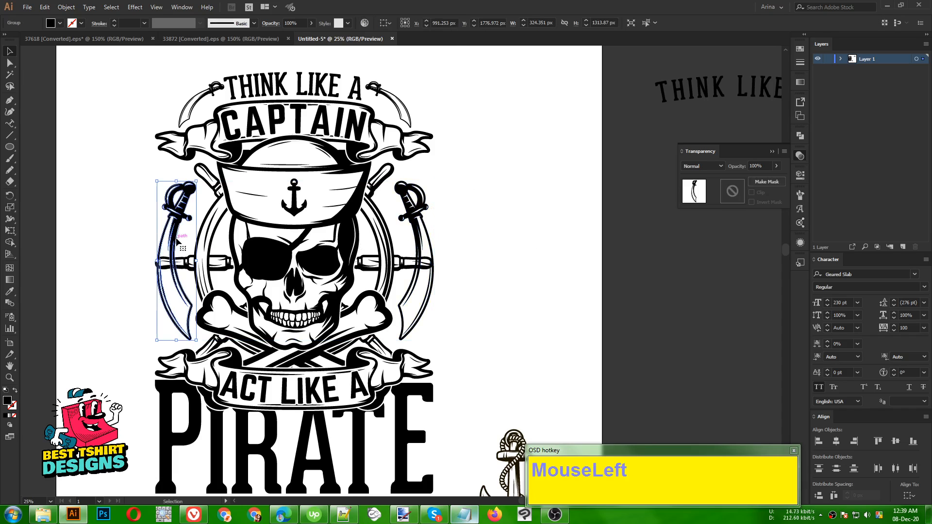
pyautogui.press('Right')
pyautogui.click(429, 287)
pyautogui.press('Left')
pyautogui.press('Left')
pyautogui.press('Left')
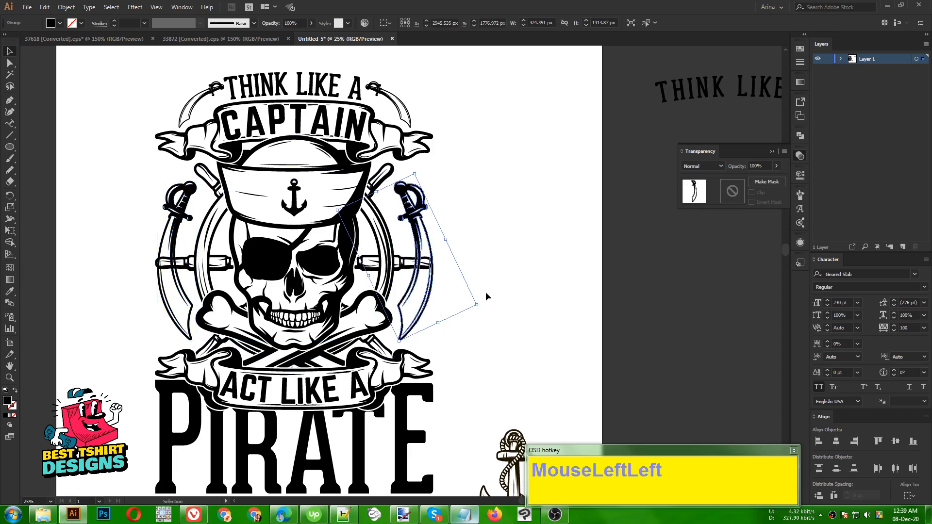
pyautogui.press('Left')
pyautogui.press('Left')
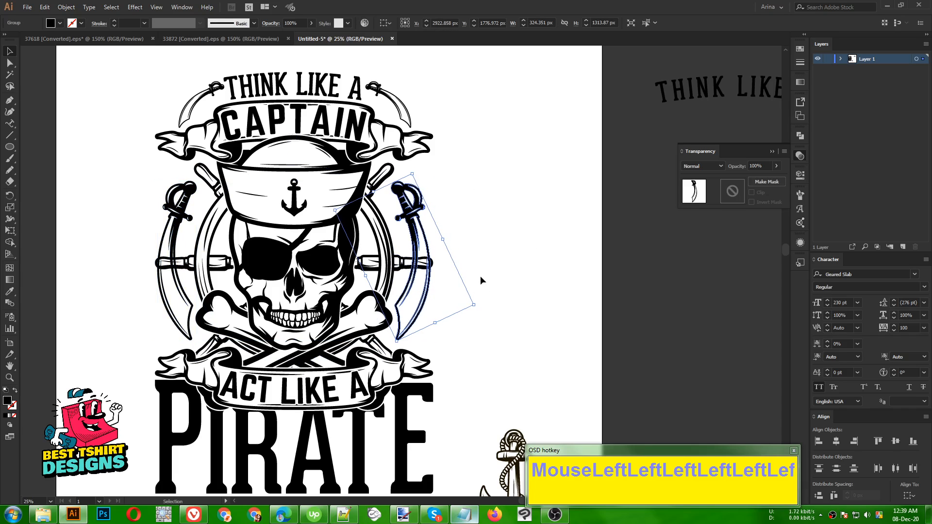
pyautogui.press('Right')
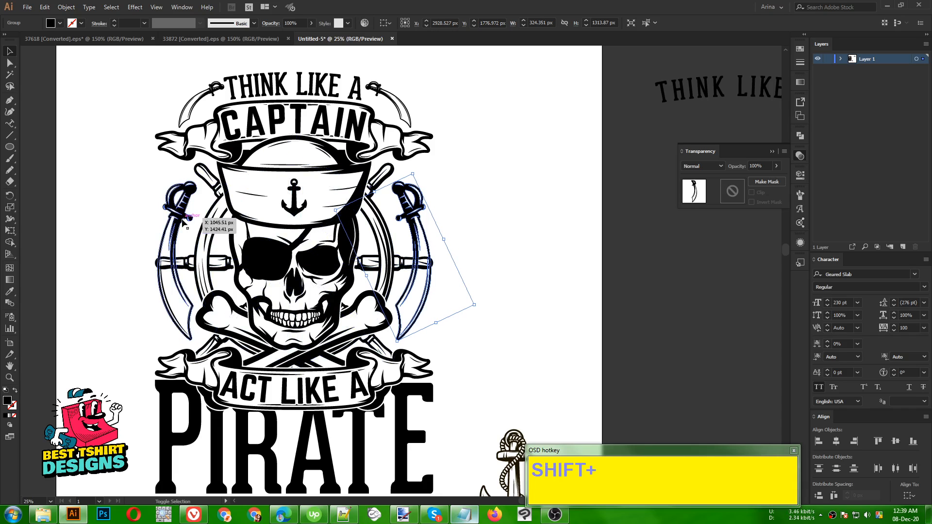
pyautogui.keyDown('shift'); pyautogui.click(181, 220); pyautogui.keyUp('shift')
pyautogui.click(460, 25)
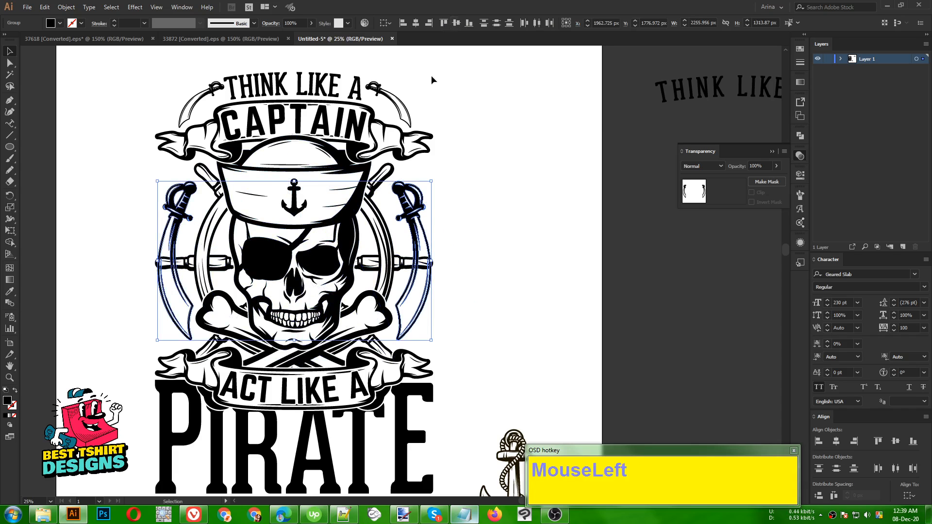
pyautogui.scroll(-1, 441, 222)
pyautogui.click(441, 222)
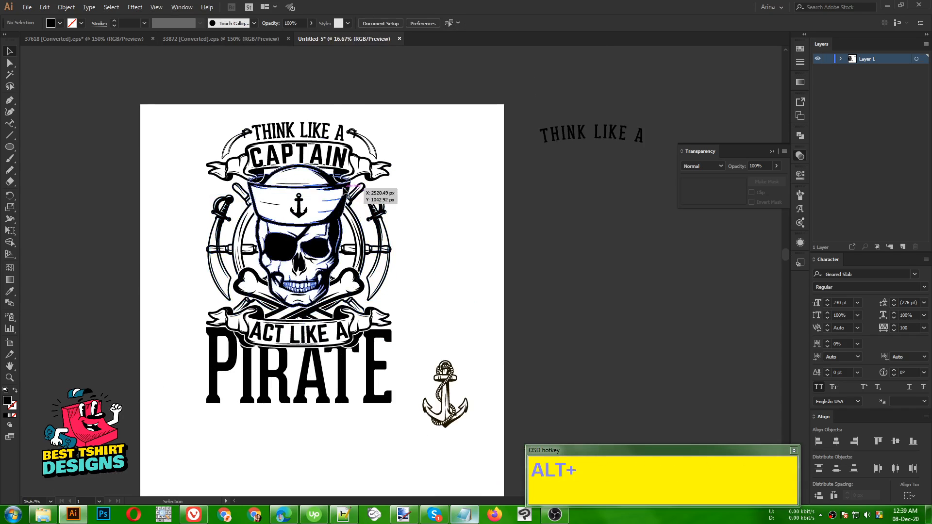
# Step: Cut the two small swords flanking the THINK LIKE A lettering
pyautogui.scroll(1, 453, 183)
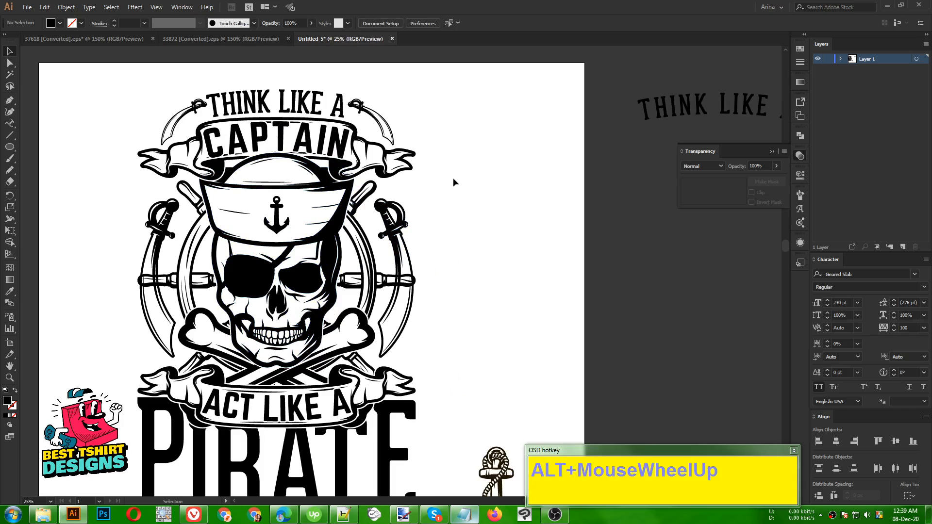
pyautogui.scroll(-1, 368, 206)
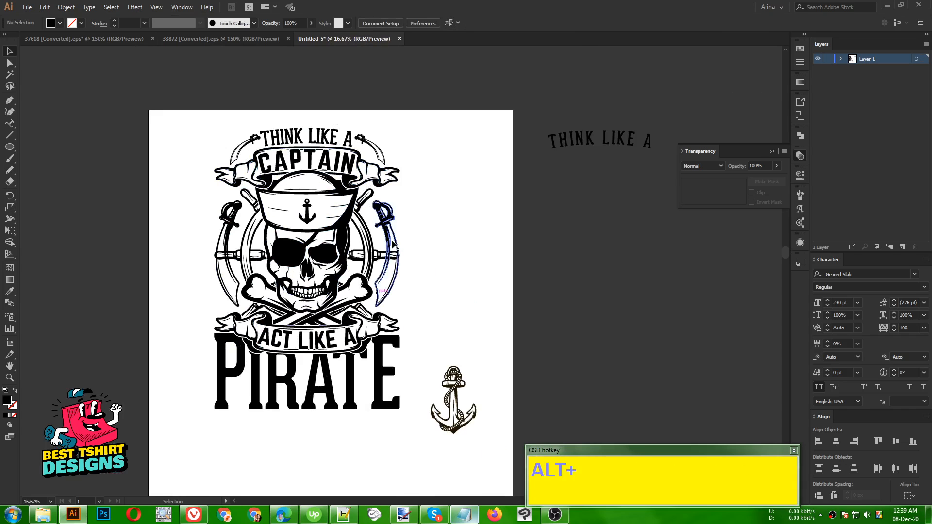
pyautogui.scroll(1, 280, 121)
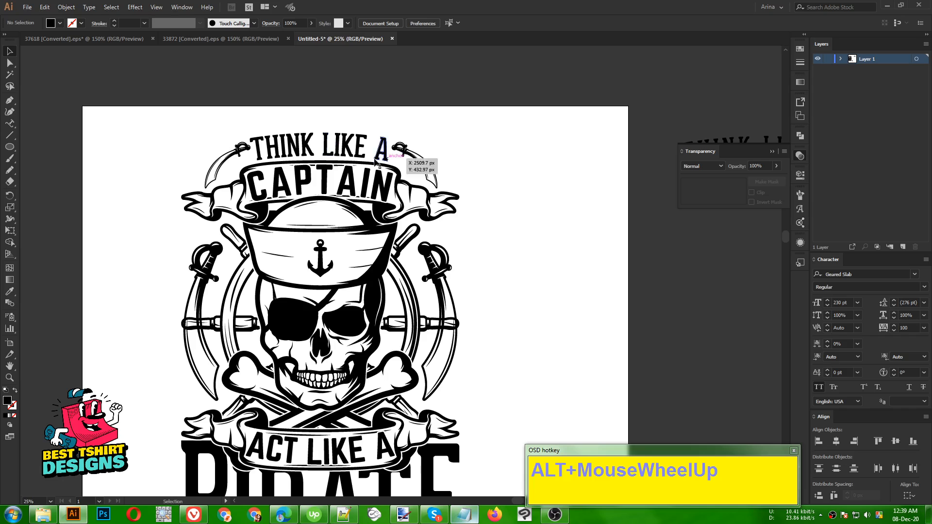
pyautogui.click(402, 155)
pyautogui.keyDown('shift'); pyautogui.click(234, 155); pyautogui.keyUp('shift')
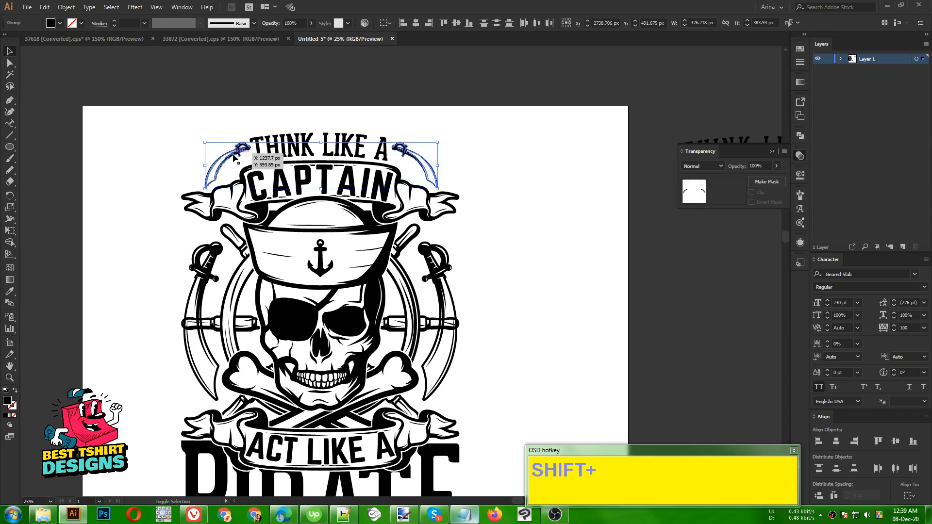
pyautogui.hotkey('ctrl', 'x')
# Step: Scale up the THINK LIKE A lettering proportionally above the CAPTAIN banner and deselect it
pyautogui.click(384, 149)
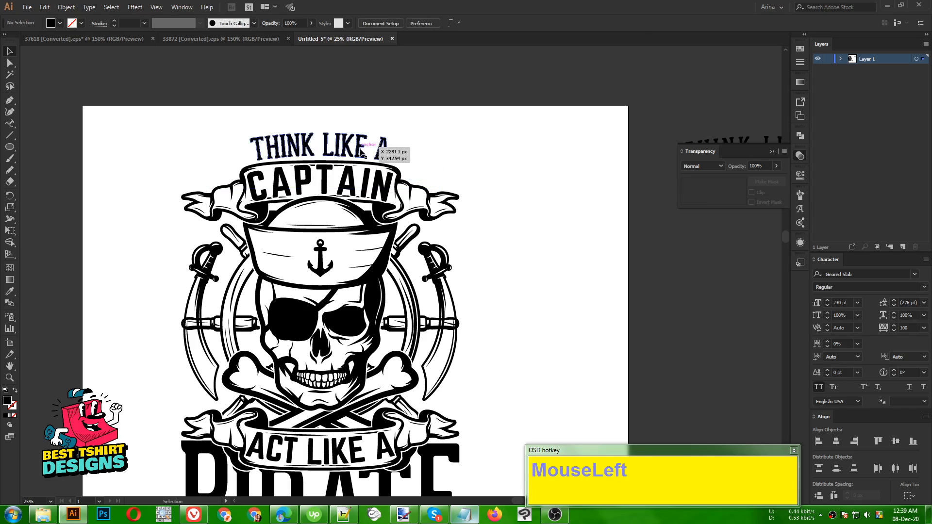
pyautogui.moveTo(388, 146); pyautogui.dragTo(407, 148)
pyautogui.click(436, 170)
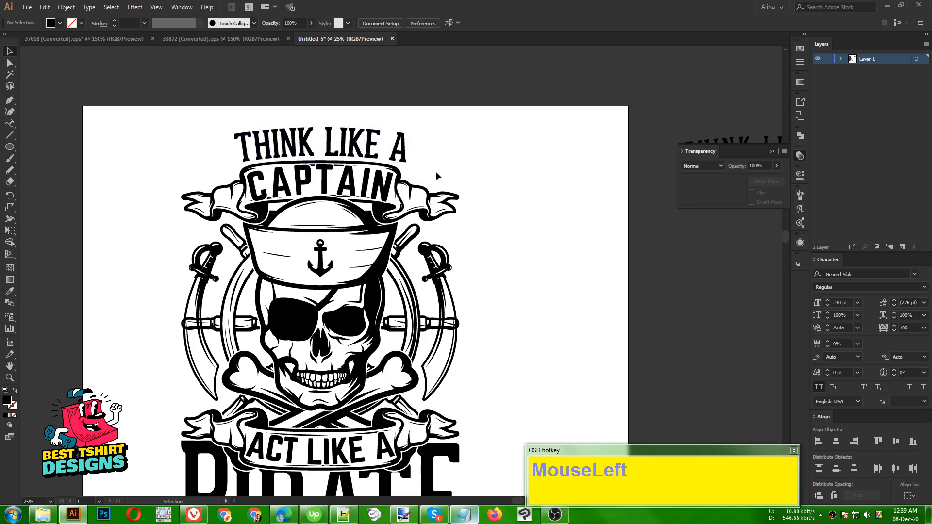
# Step: Paste the two small swords in front at the ends of THINK LIKE A, and cut them out again
pyautogui.hotkey('ctrl', 'f')
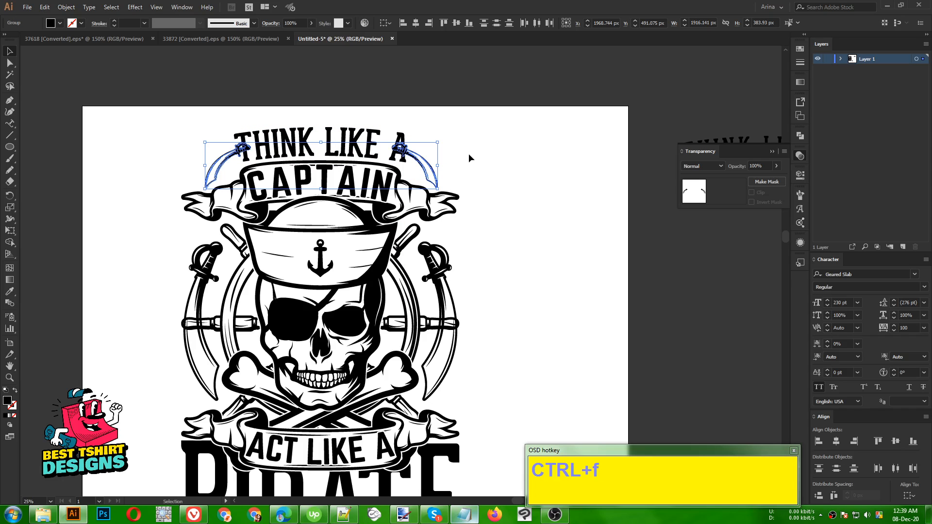
pyautogui.keyDown('alt'); pyautogui.scroll(-1, 404, 168); pyautogui.keyUp('alt')
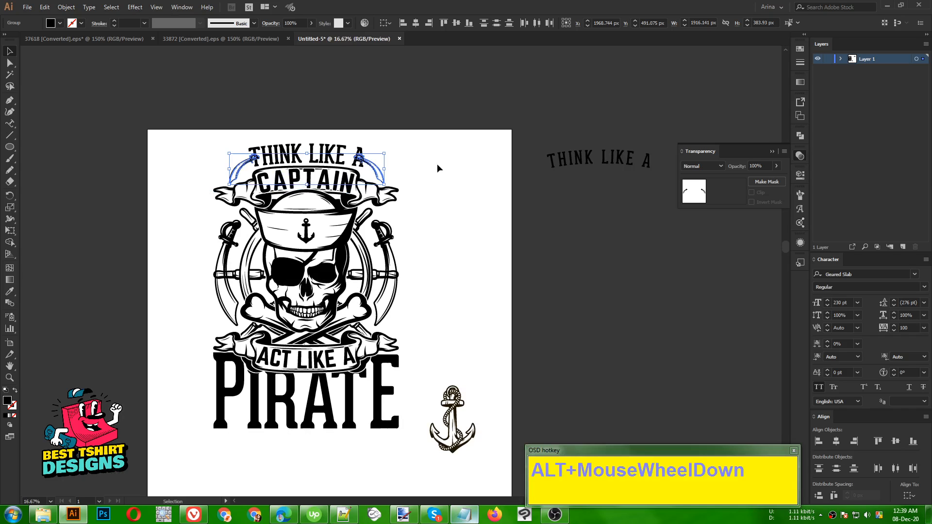
pyautogui.hotkey('ctrl', 'x')
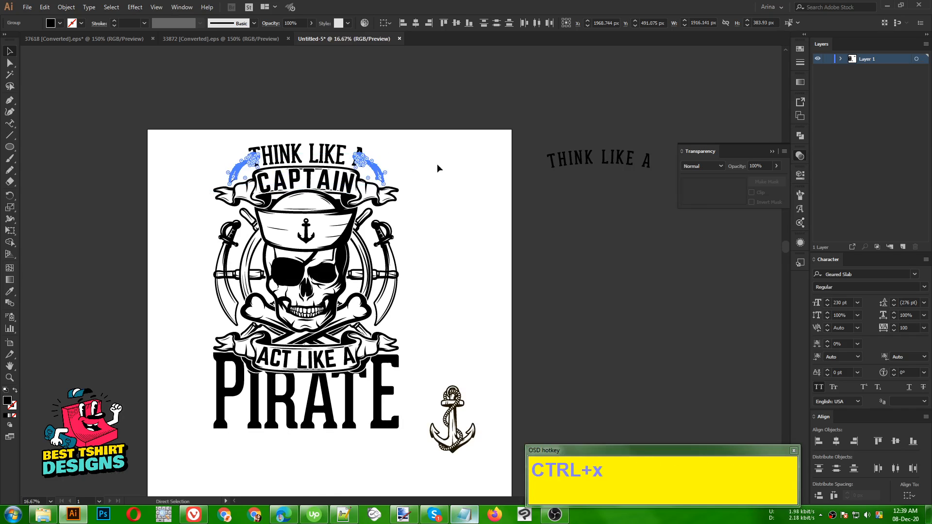
# Step: Enlarge the THINK LIKE A lettering to the full width of the CAPTAIN banner, about 2291 px, and nudge it up
pyautogui.keyDown('alt'); pyautogui.scroll(2, 311, 156); pyautogui.keyUp('alt')
pyautogui.keyDown('alt'); pyautogui.scroll(-1, 314, 158); pyautogui.keyUp('alt')
pyautogui.click(313, 158)
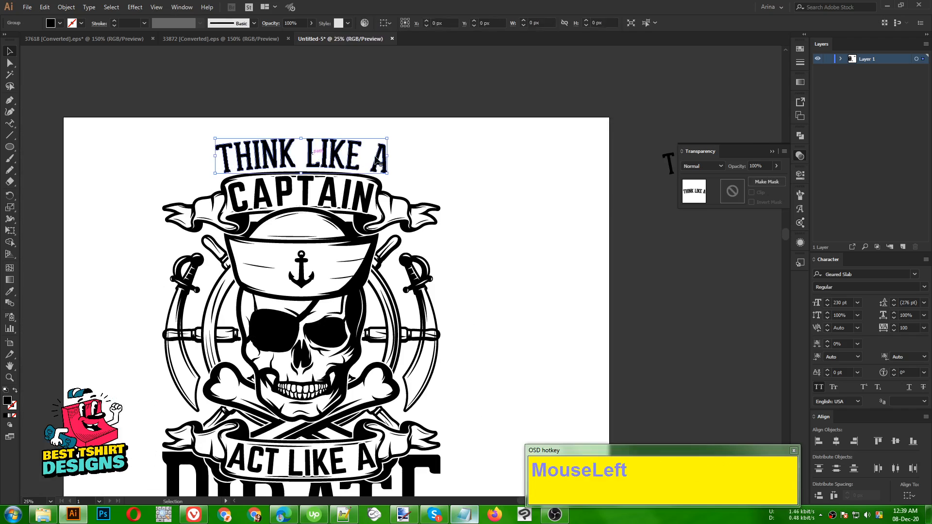
pyautogui.keyDown('alt'); pyautogui.keyDown('shift'); pyautogui.moveTo(389, 156); pyautogui.dragTo(441, 161); pyautogui.keyUp('shift'); pyautogui.keyUp('alt')
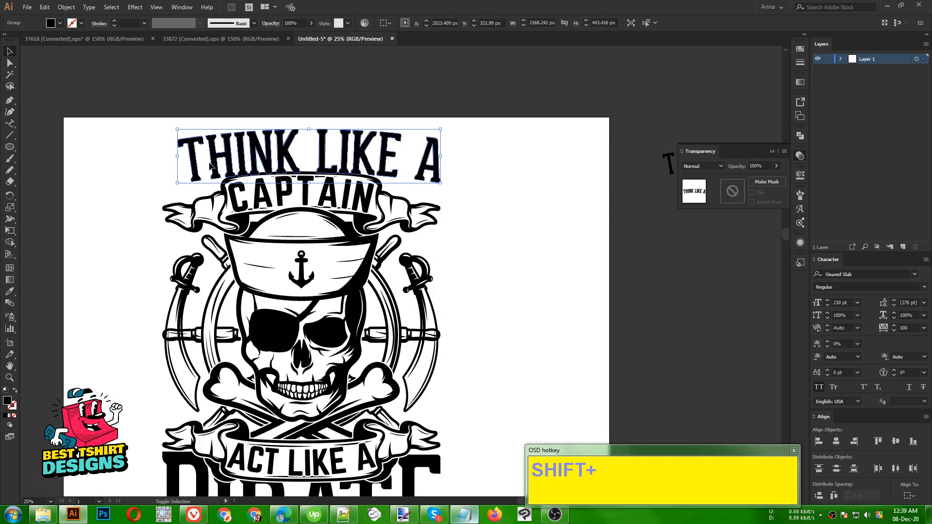
pyautogui.keyDown('shift'); pyautogui.moveTo(177, 156); pyautogui.dragTo(164, 158); pyautogui.keyUp('shift')
pyautogui.press('Up')
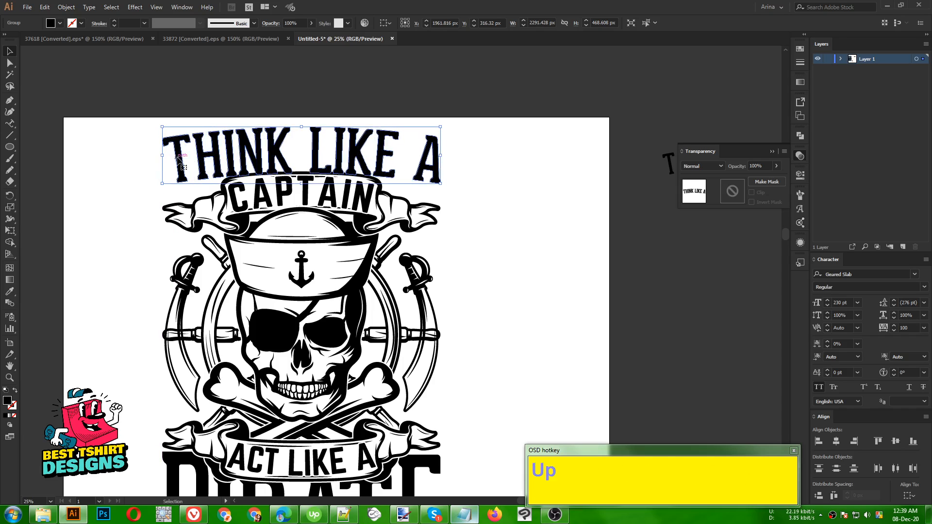
# Step: Bend the THINK LIKE A lettering with a horizontal Arc warp of 20%
pyautogui.click(135, 7)
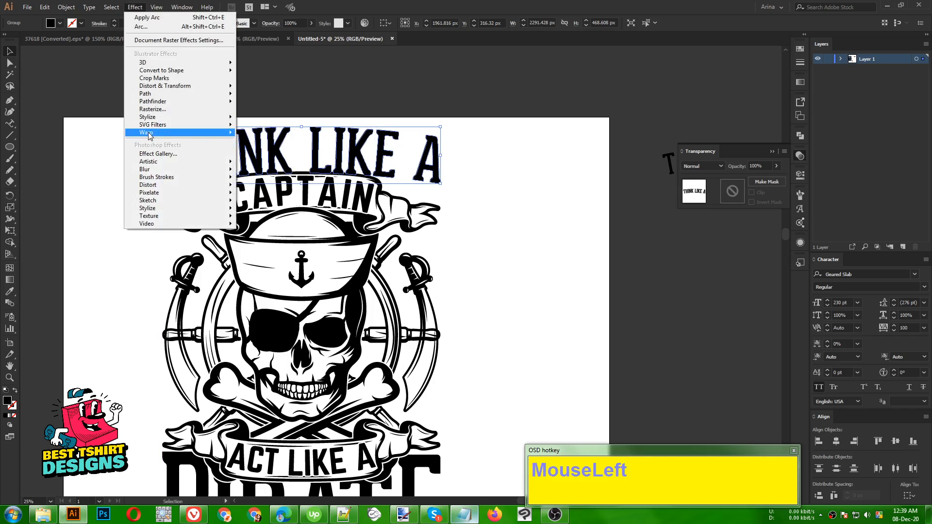
pyautogui.moveTo(151, 133)
pyautogui.click(249, 131)
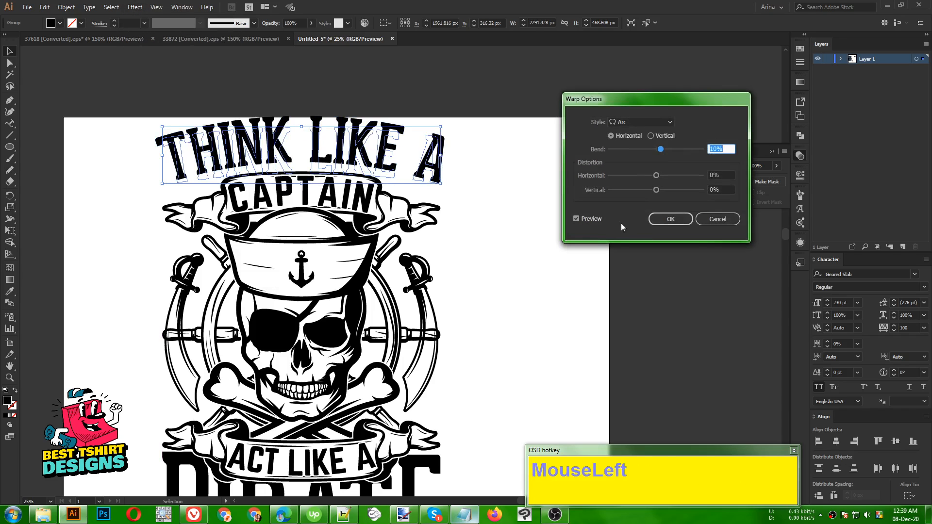
pyautogui.keyDown('shift'); pyautogui.scroll(1, 727, 150); pyautogui.keyUp('shift')
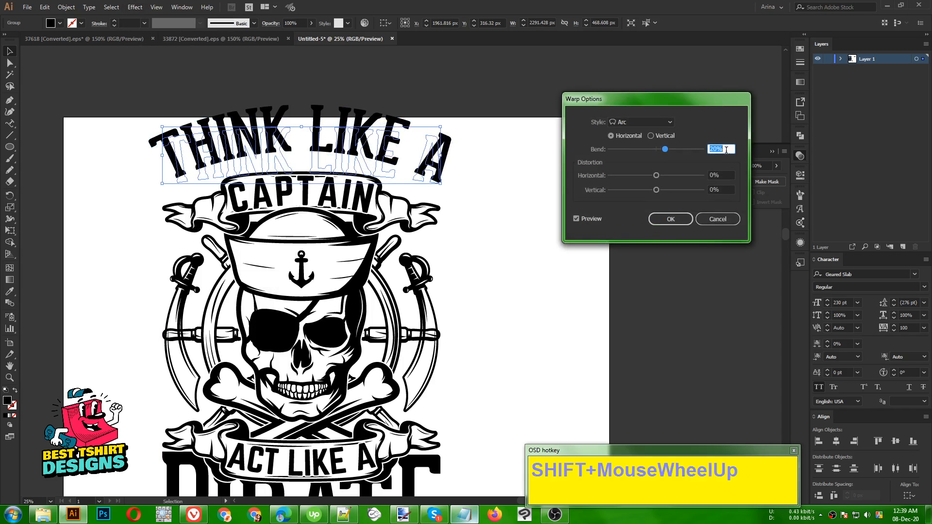
pyautogui.click(675, 219)
# Step: Nudge the arched THINK LIKE A lettering down to sit just above the CAPTAIN banner, at Y about 430 px
pyautogui.press('Down')
pyautogui.press('Down')
pyautogui.press('Down')
pyautogui.press('Down')
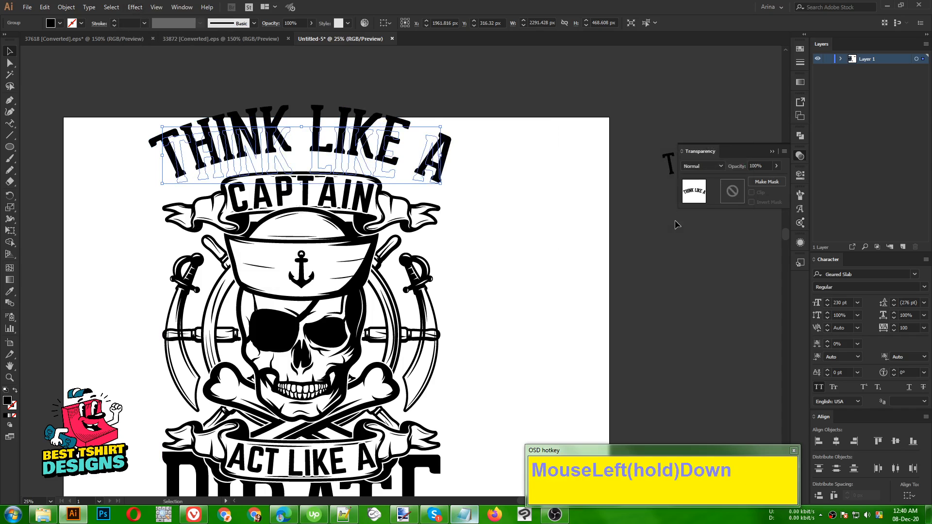
pyautogui.press('Down')
pyautogui.press('Down')
pyautogui.press('Down')
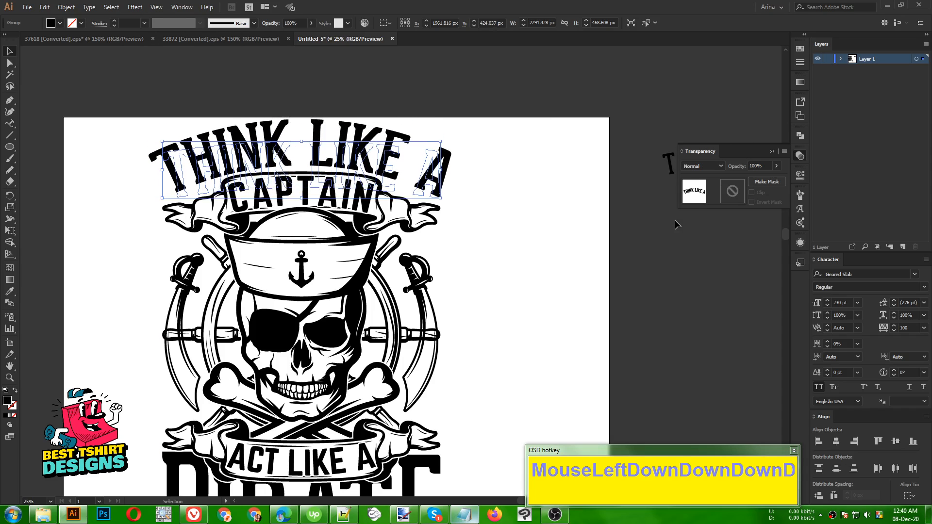
pyautogui.press('Up')
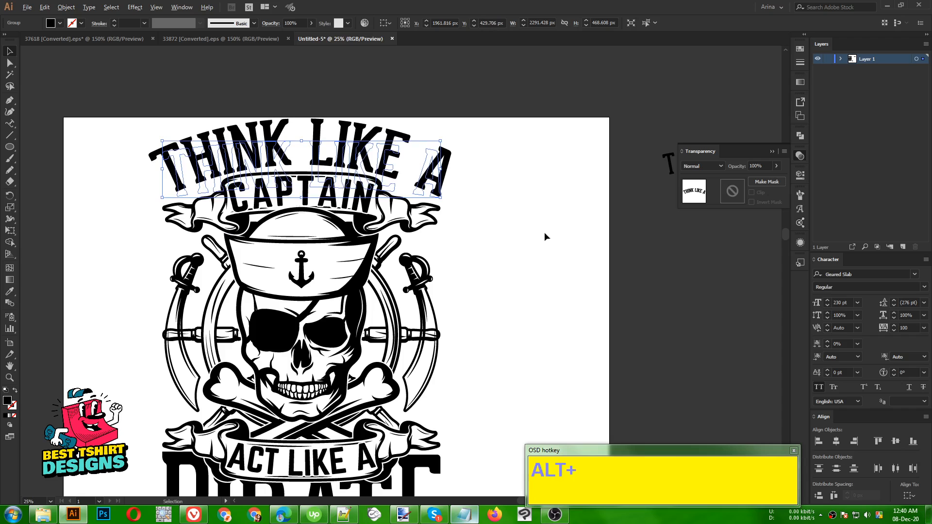
# Step: Expand the appearance of the warped THINK LIKE A lettering and deselect it
pyautogui.keyDown('alt'); pyautogui.scroll(-1, 534, 245); pyautogui.keyUp('alt')
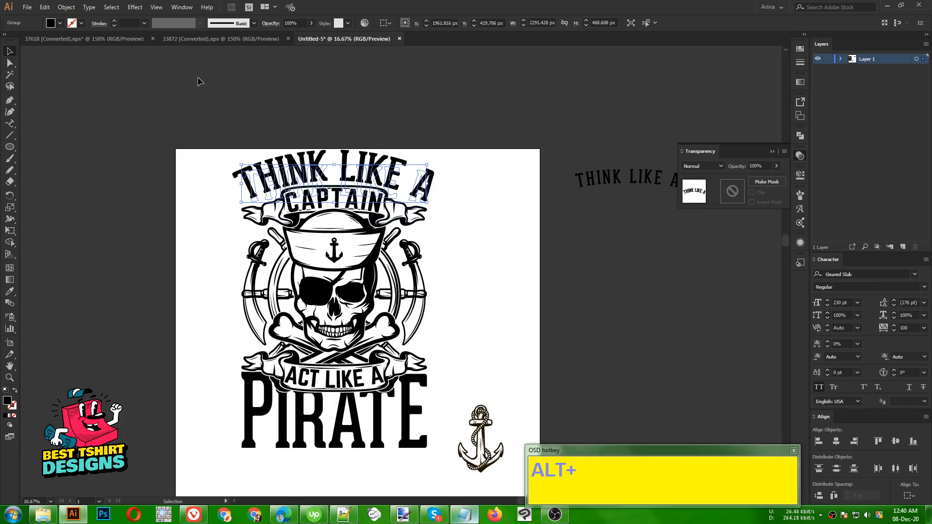
pyautogui.click(66, 7)
pyautogui.click(83, 122)
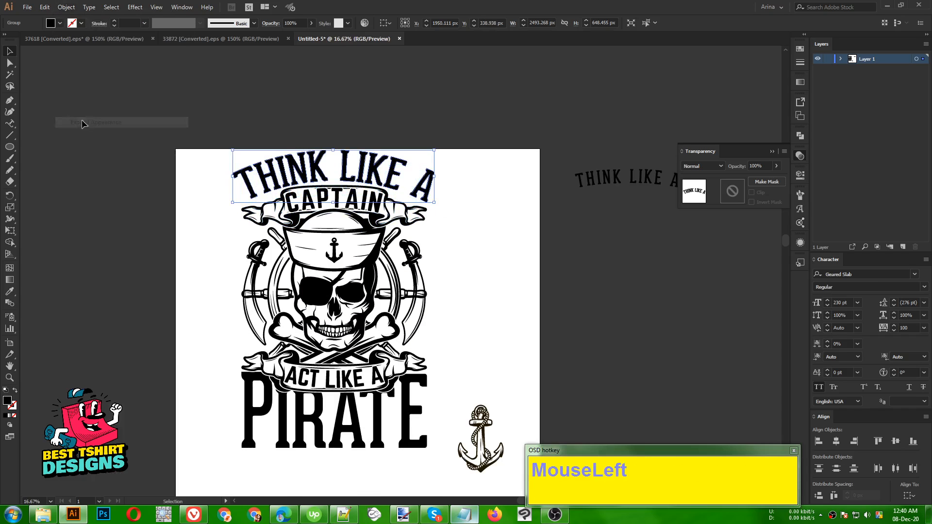
pyautogui.click(278, 127)
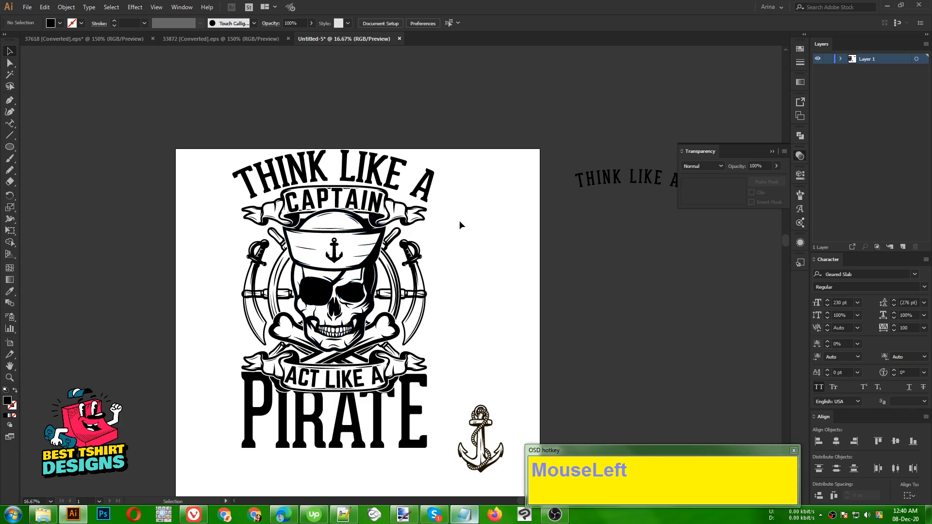
# Step: Scale the arched THINK LIKE A lettering down proportionally to the banner's width, about 2291 px, and deselect it
pyautogui.click(348, 172)
pyautogui.keyDown('alt'); pyautogui.scroll(1, 408, 185); pyautogui.keyUp('alt')
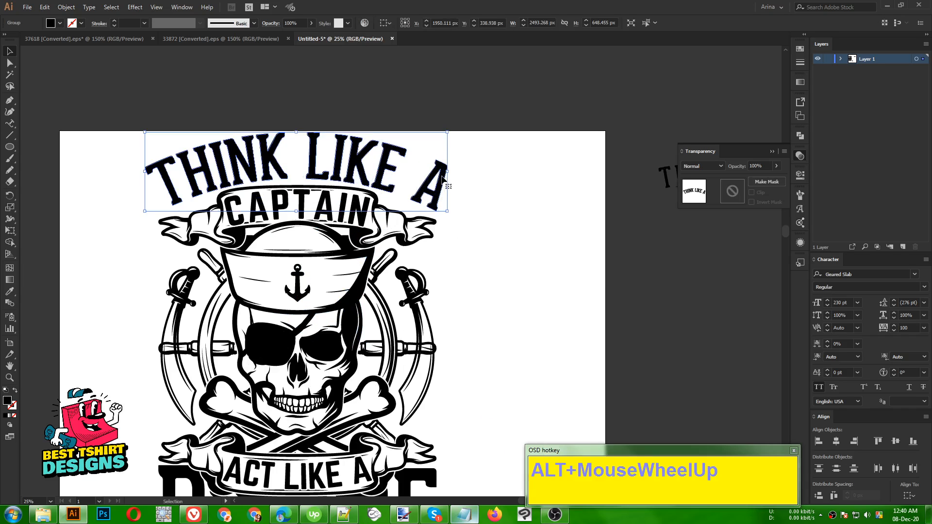
pyautogui.keyDown('shift'); pyautogui.moveTo(443, 172); pyautogui.dragTo(436, 166); pyautogui.keyUp('shift')
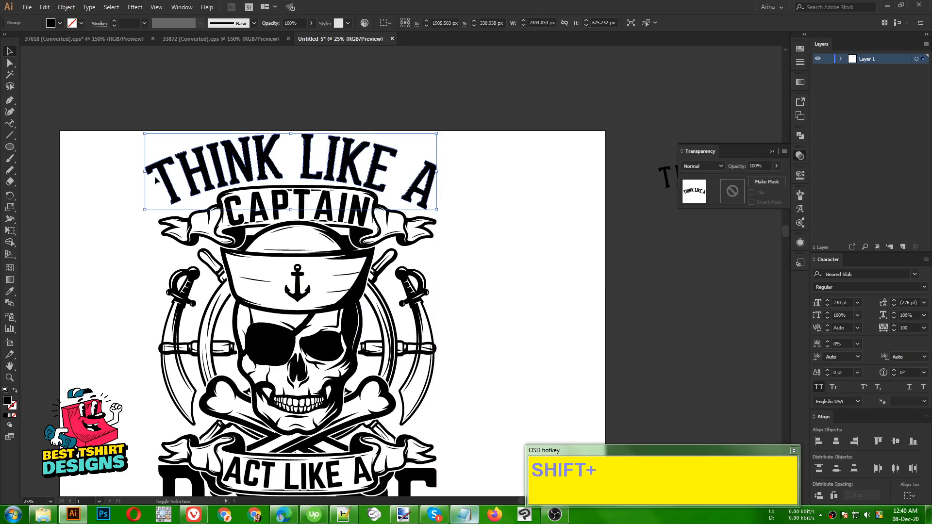
pyautogui.keyDown('shift'); pyautogui.moveTo(145, 172); pyautogui.dragTo(160, 173); pyautogui.keyUp('shift')
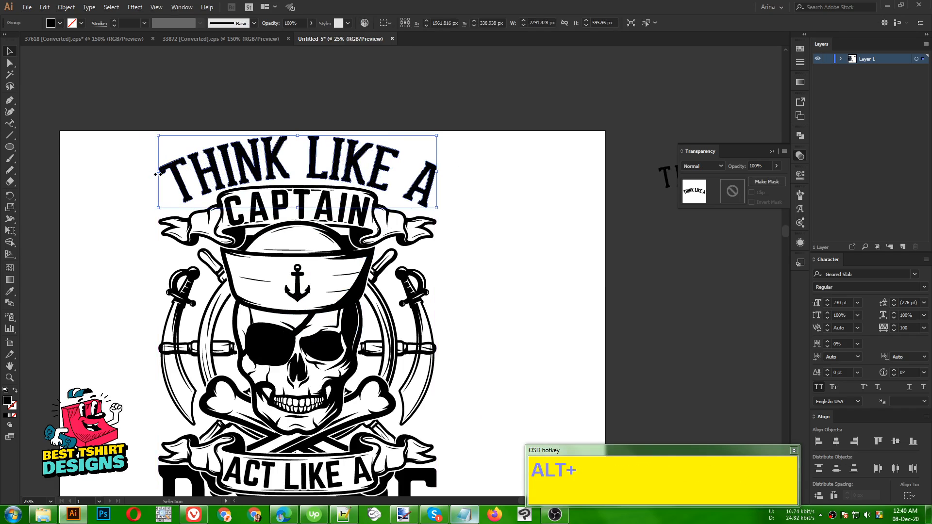
pyautogui.keyDown('alt'); pyautogui.scroll(-1, 159, 175); pyautogui.keyUp('alt')
pyautogui.click(365, 227)
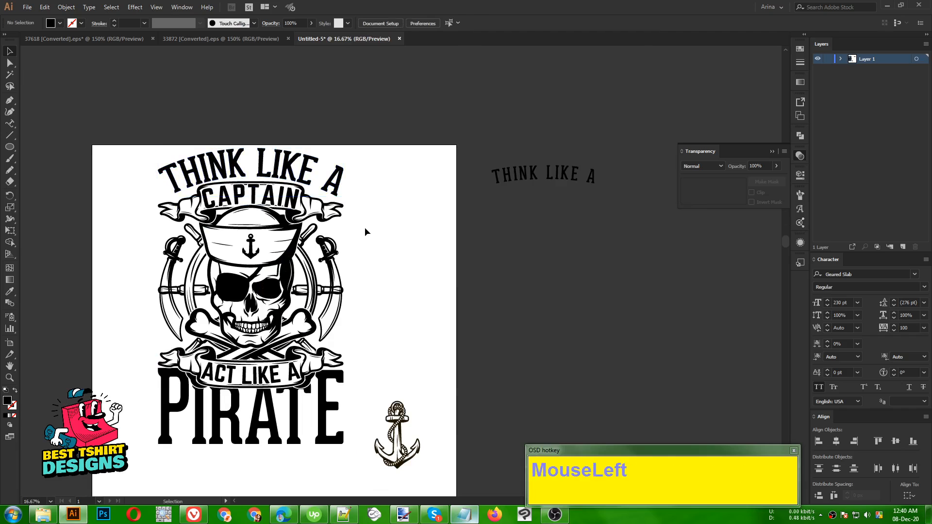
# Step: Delete the spare rope-wrapped anchor beside the pirate design
pyautogui.scroll(-2, 400, 303)
pyautogui.moveTo(369, 332); pyautogui.dragTo(490, 432)
pyautogui.click(491, 381)
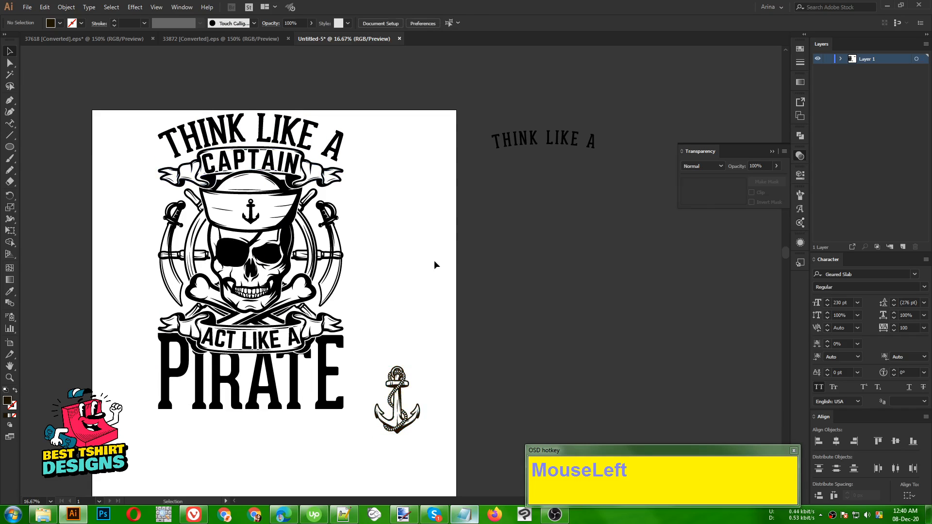
pyautogui.moveTo(393, 406); pyautogui.dragTo(419, 311)
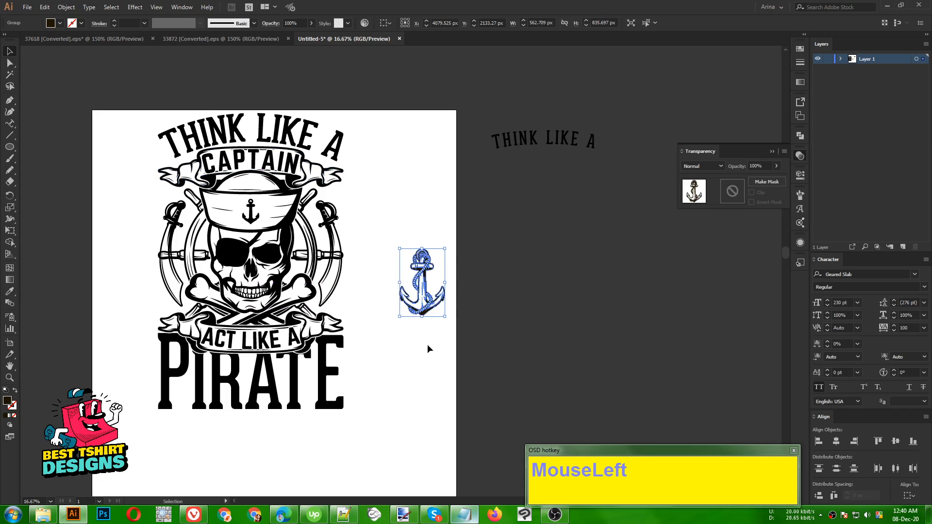
pyautogui.moveTo(433, 354); pyautogui.dragTo(419, 257)
pyautogui.press('Delete')
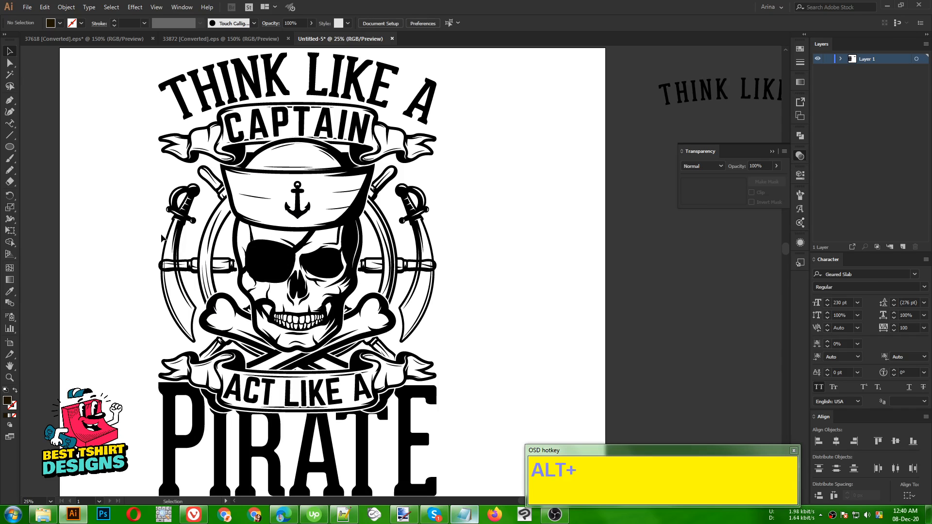
# Step: Offset the paths of the two large swords flanking the skull by 10 px with miter joins, and cut the offset shapes
pyautogui.scroll(1, 157, 236)
pyautogui.click(185, 235)
pyautogui.keyDown('shift'); pyautogui.click(421, 194); pyautogui.keyUp('shift')
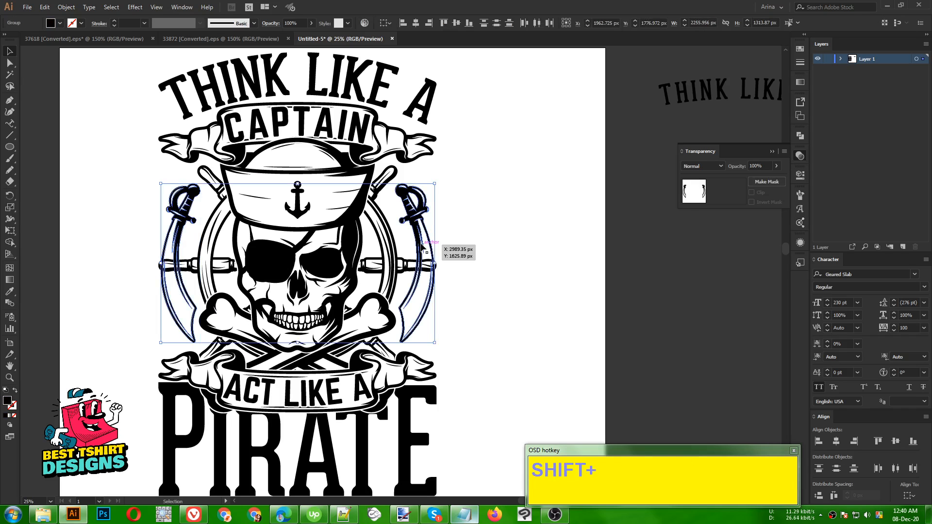
pyautogui.click(66, 7)
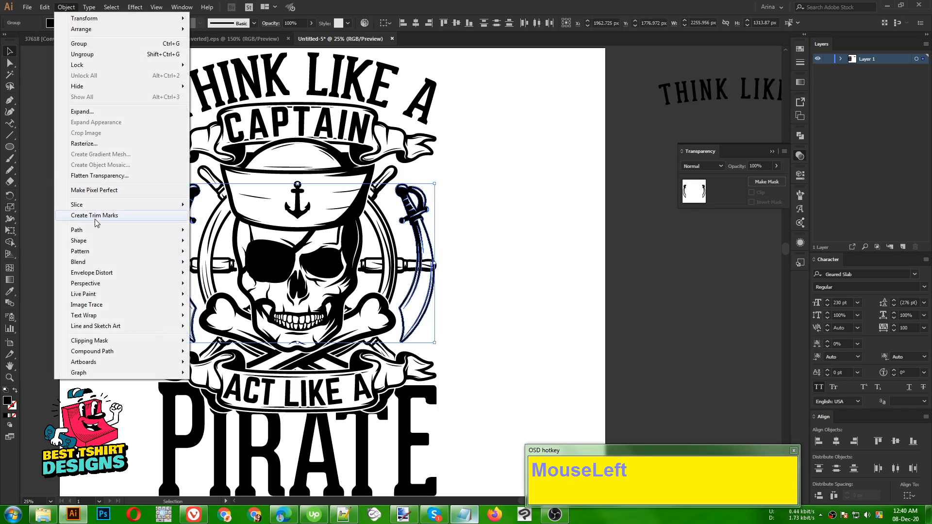
pyautogui.click(222, 267)
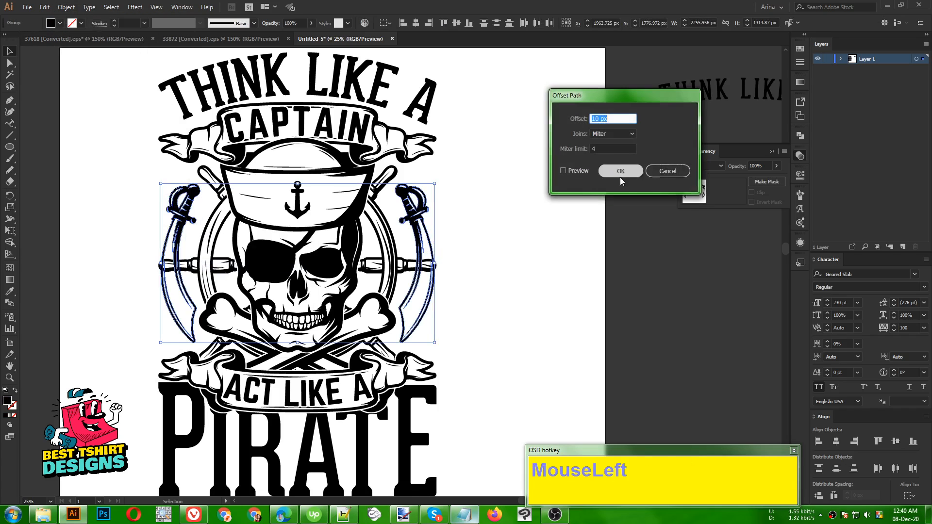
pyautogui.click(609, 173)
pyautogui.hotkey('ctrl', 'x')
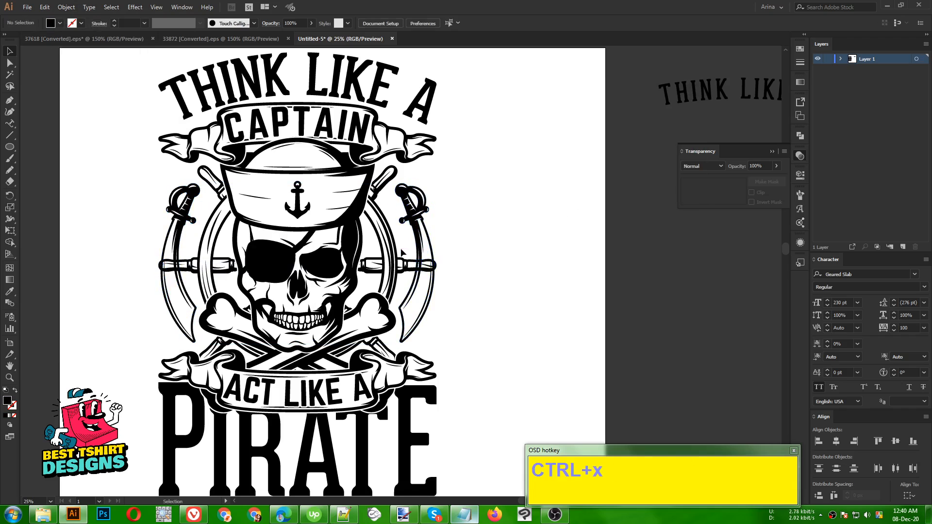
# Step: Paste the offset sword shapes in front inside the ship's wheel artwork's opacity mask, merge them with Pathfinder and deselect them
pyautogui.click(398, 250)
pyautogui.click(732, 189)
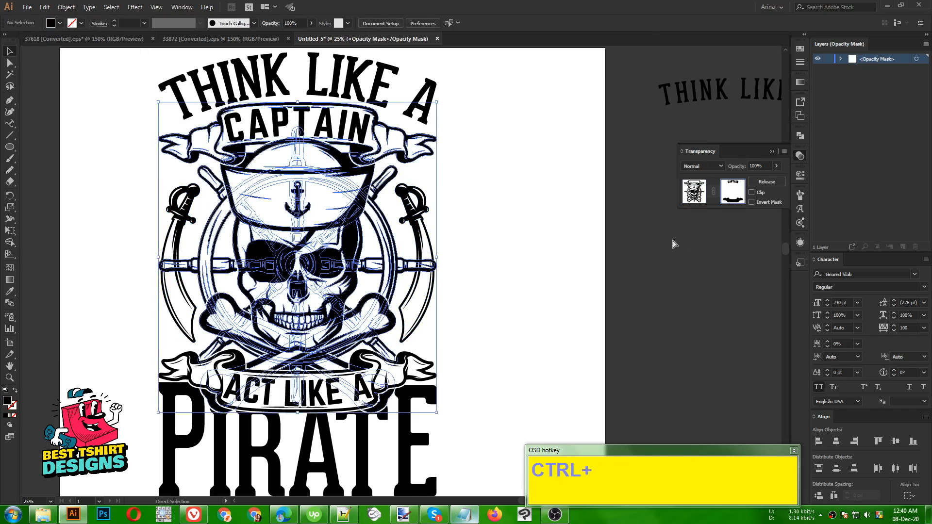
pyautogui.hotkey('ctrl', 'f')
pyautogui.click(800, 136)
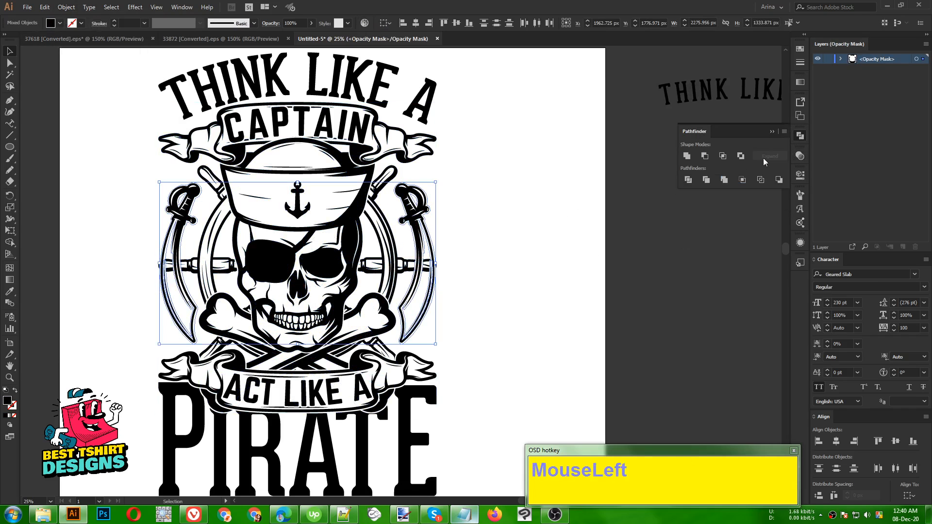
pyautogui.click(724, 180)
pyautogui.click(570, 237)
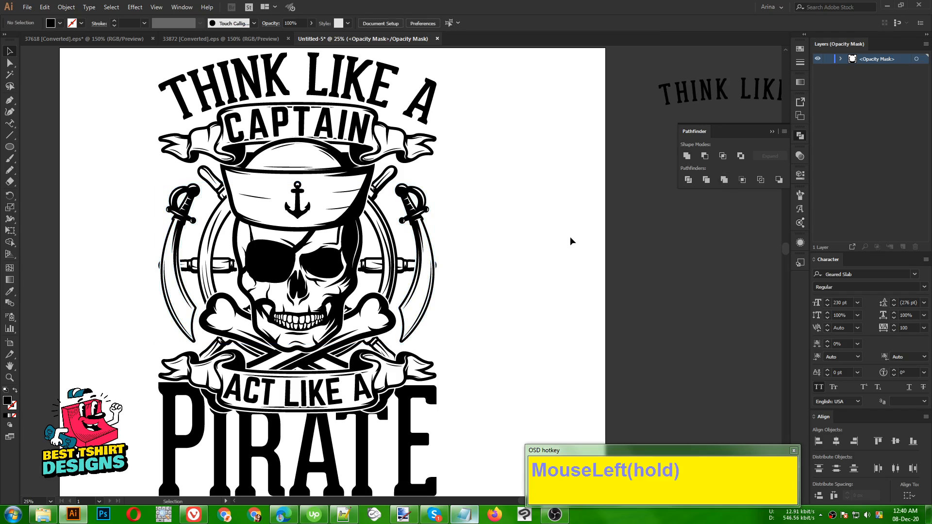
# Step: Leave opacity mask editing, return to the wheel artwork and deselect it
pyautogui.scroll(-1, 472, 281)
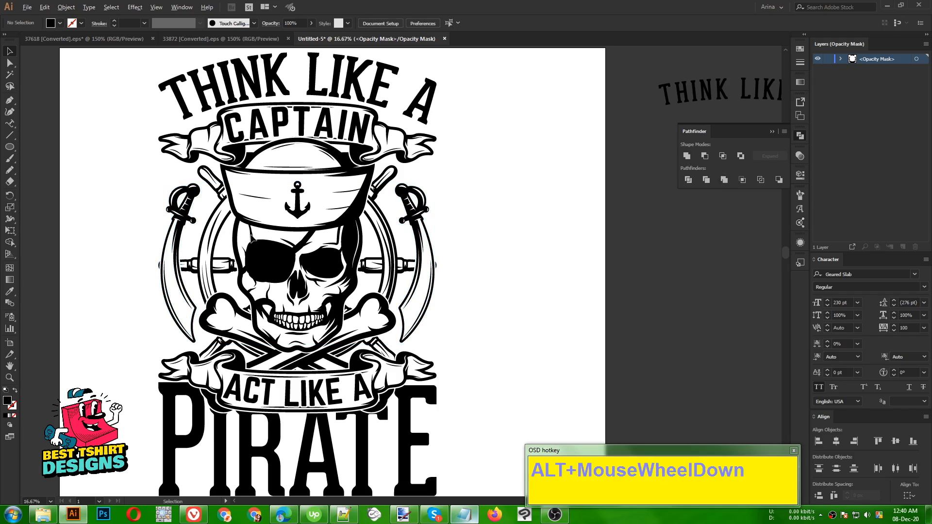
pyautogui.click(800, 156)
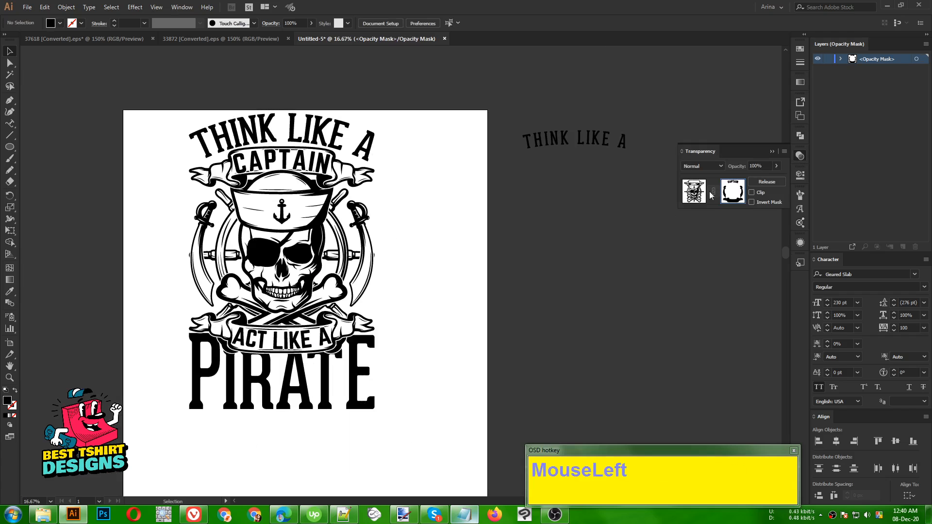
pyautogui.click(694, 192)
pyautogui.click(455, 313)
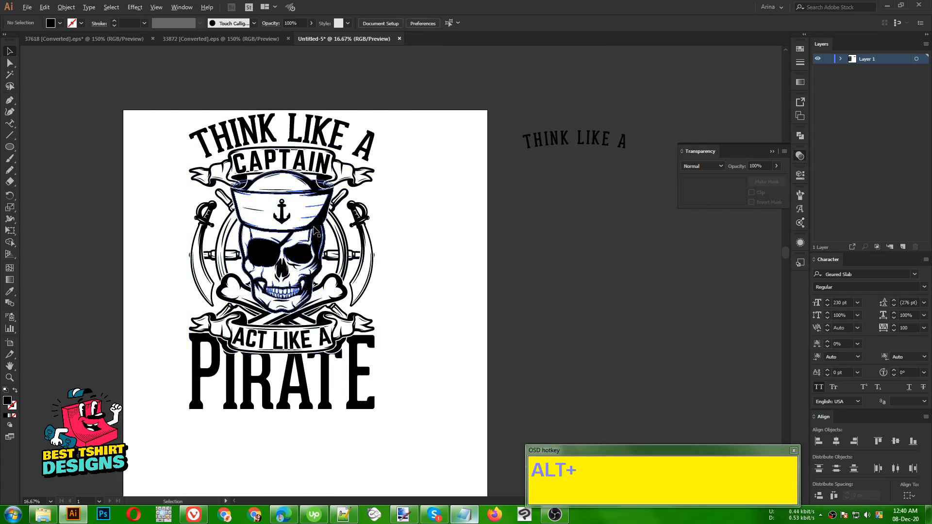
# Step: Inspect the whole composition from the arched THINK LIKE A lettering down to PIRATE
pyautogui.scroll(1, 313, 227)
pyautogui.scroll(-1, 498, 271)
pyautogui.click(480, 271)
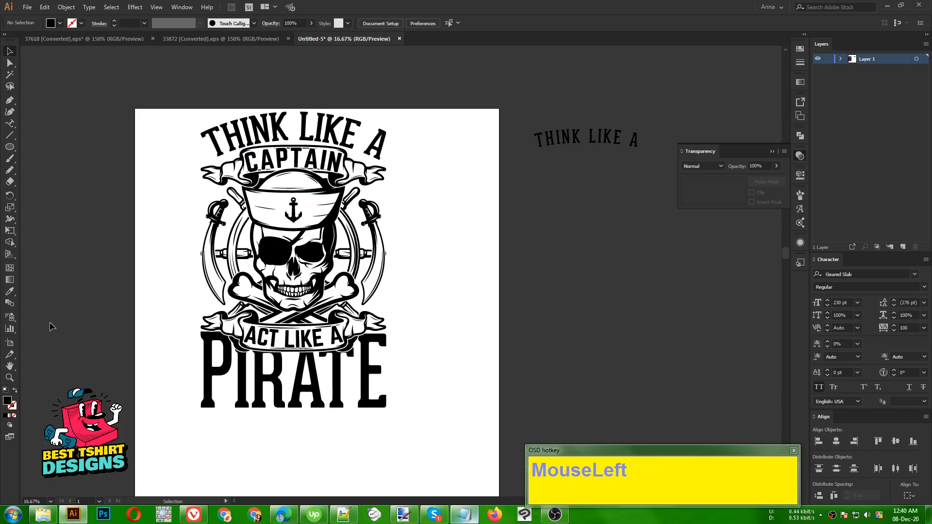
pyautogui.click(10, 378)
pyautogui.moveTo(171, 113); pyautogui.dragTo(406, 425)
pyautogui.moveTo(496, 341); pyautogui.dragTo(339, 350)
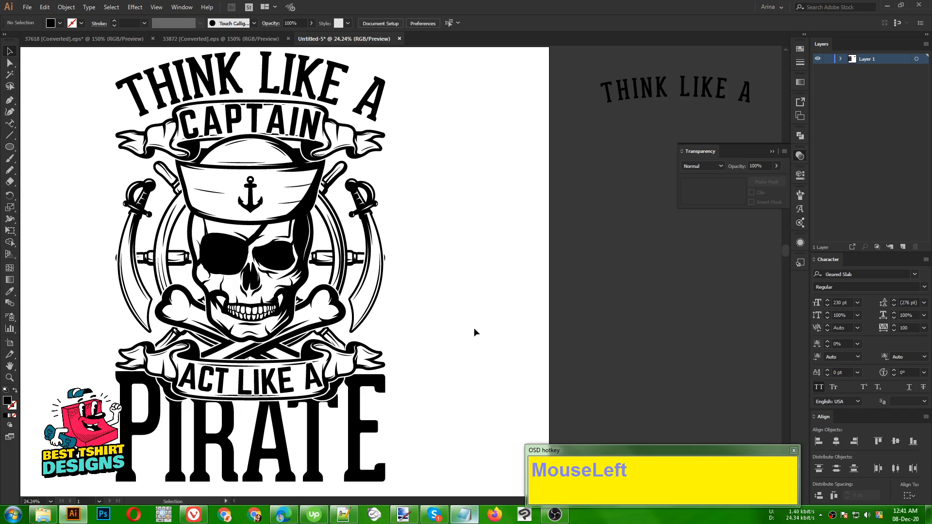
pyautogui.scroll(1, 475, 329)
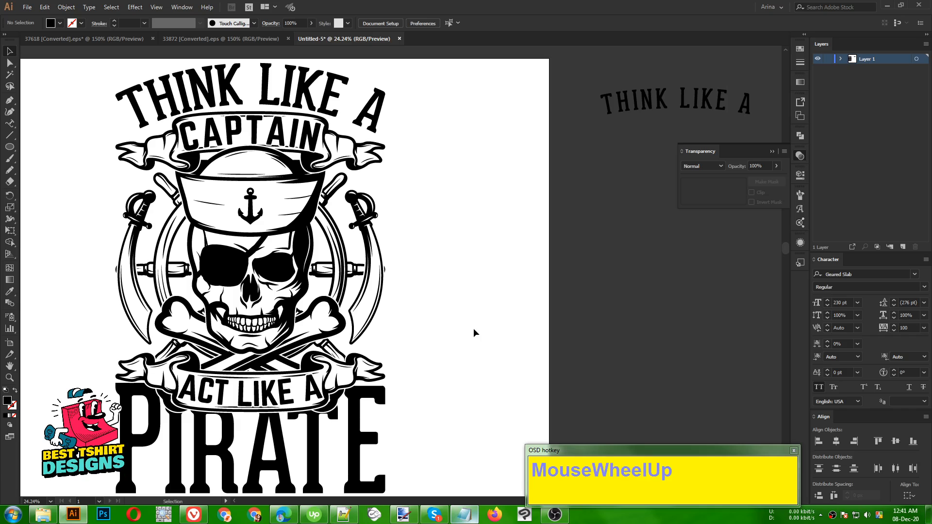
pyautogui.moveTo(474, 329); pyautogui.dragTo(474, 322)
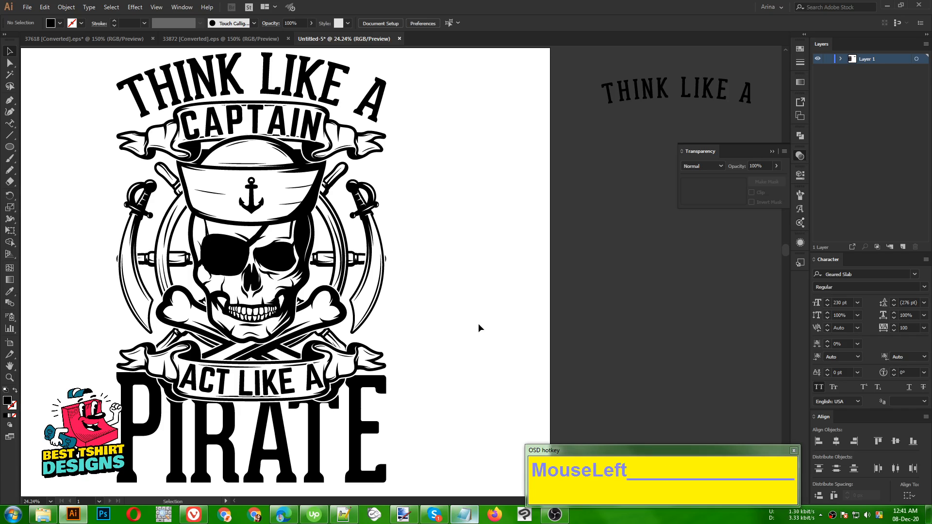